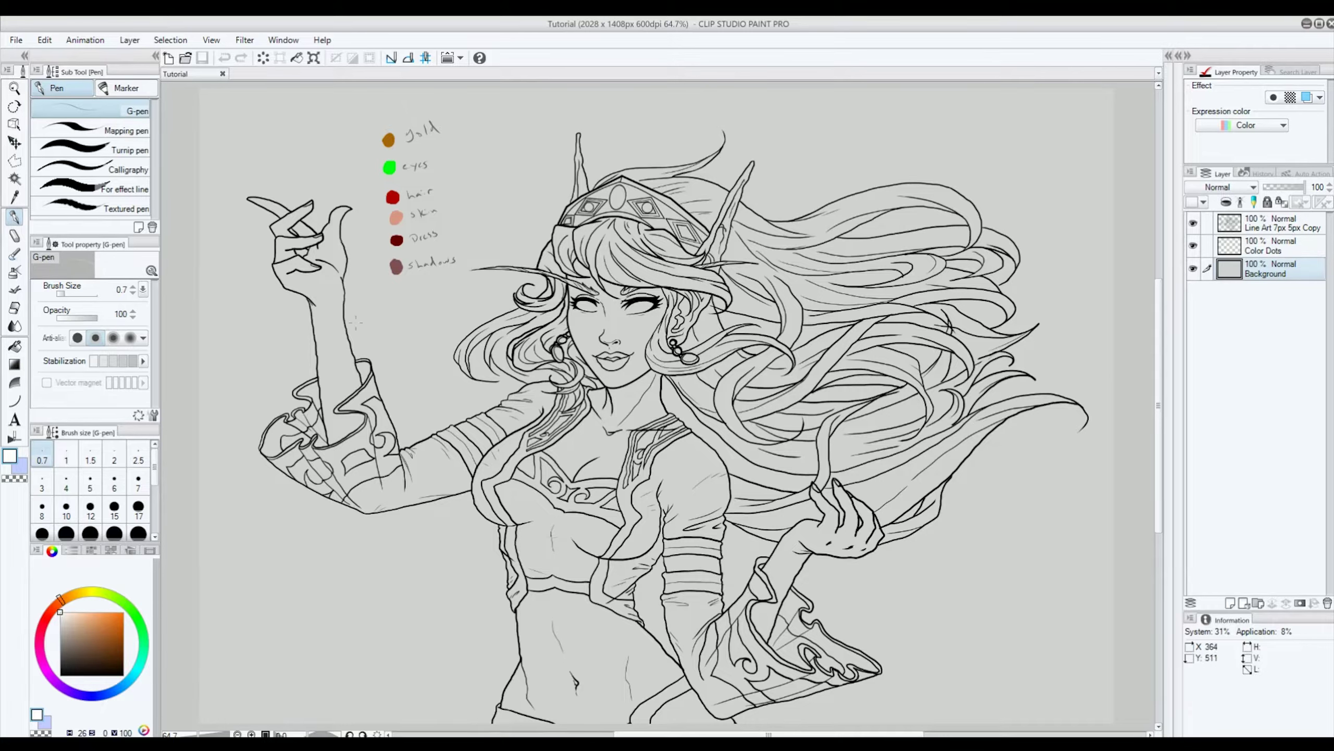
Step: Hide the Color Dots and line art layers to view the bare background, and show both layers again
click(1193, 245)
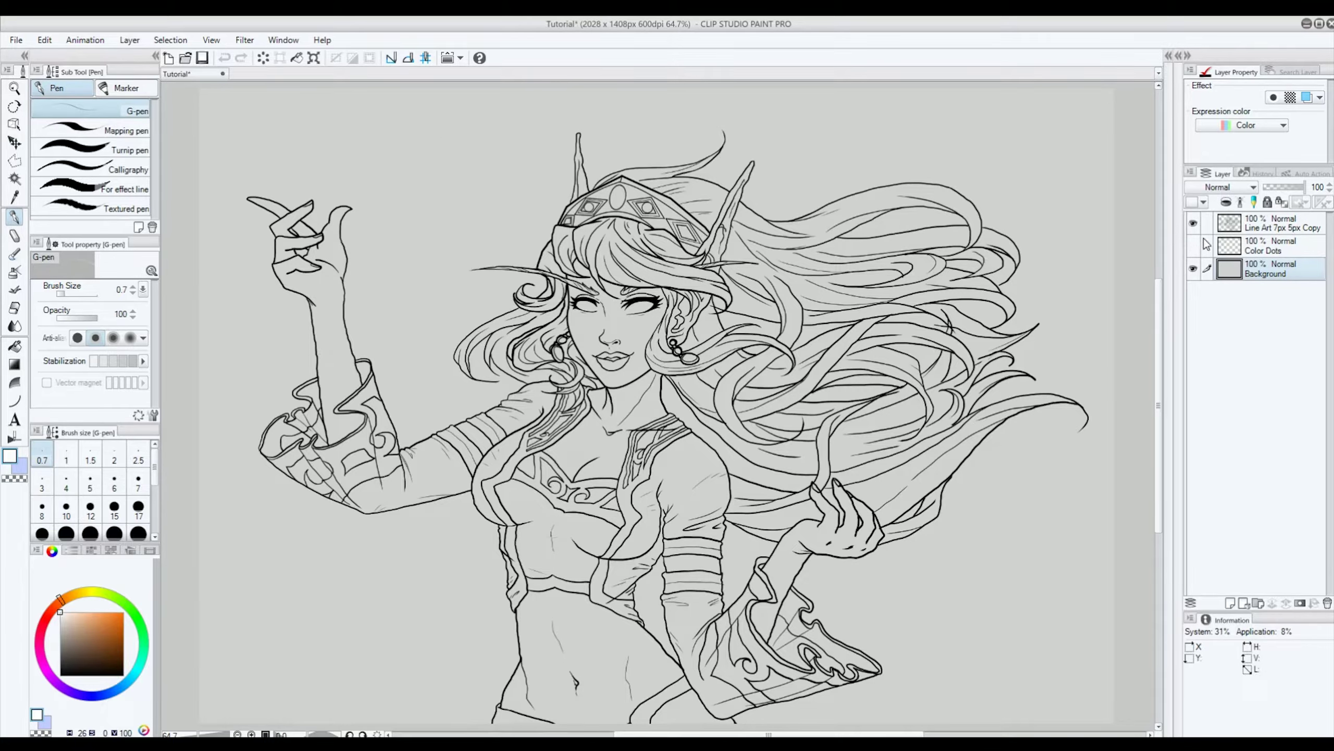
click(1193, 224)
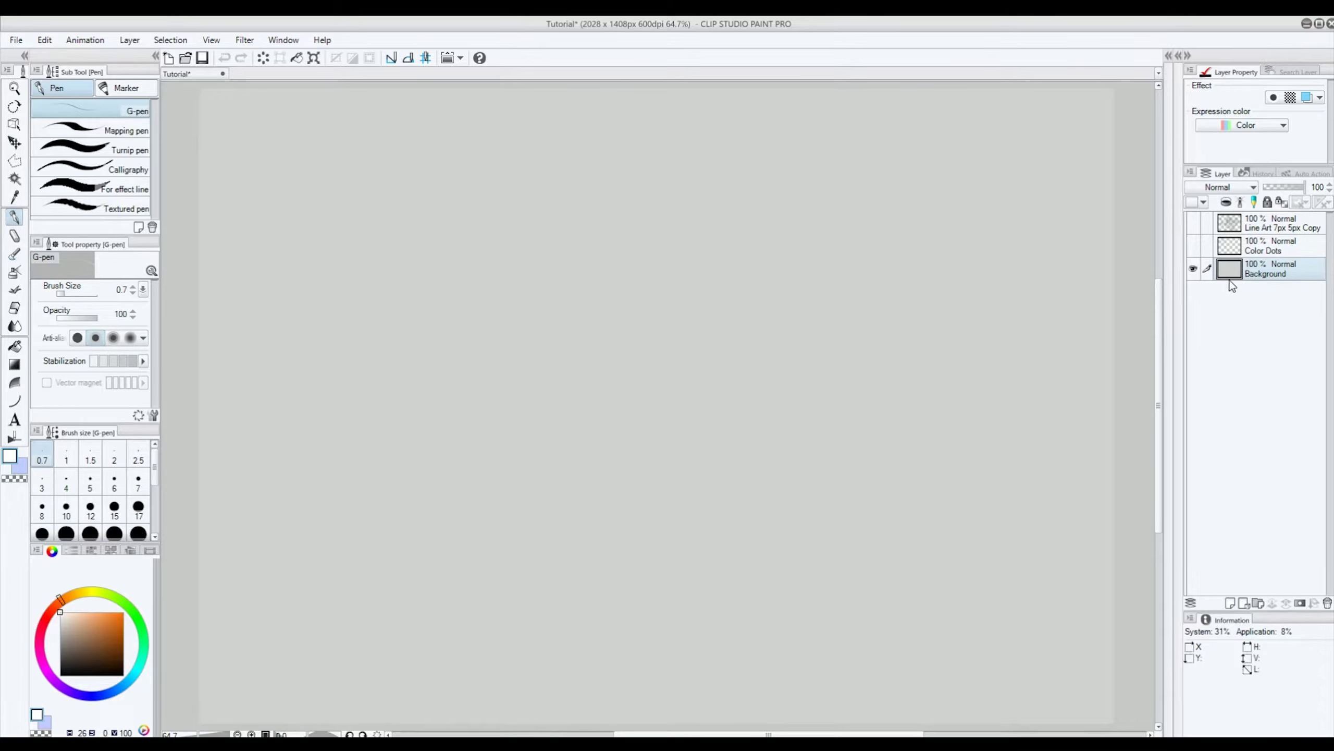
click(1193, 246)
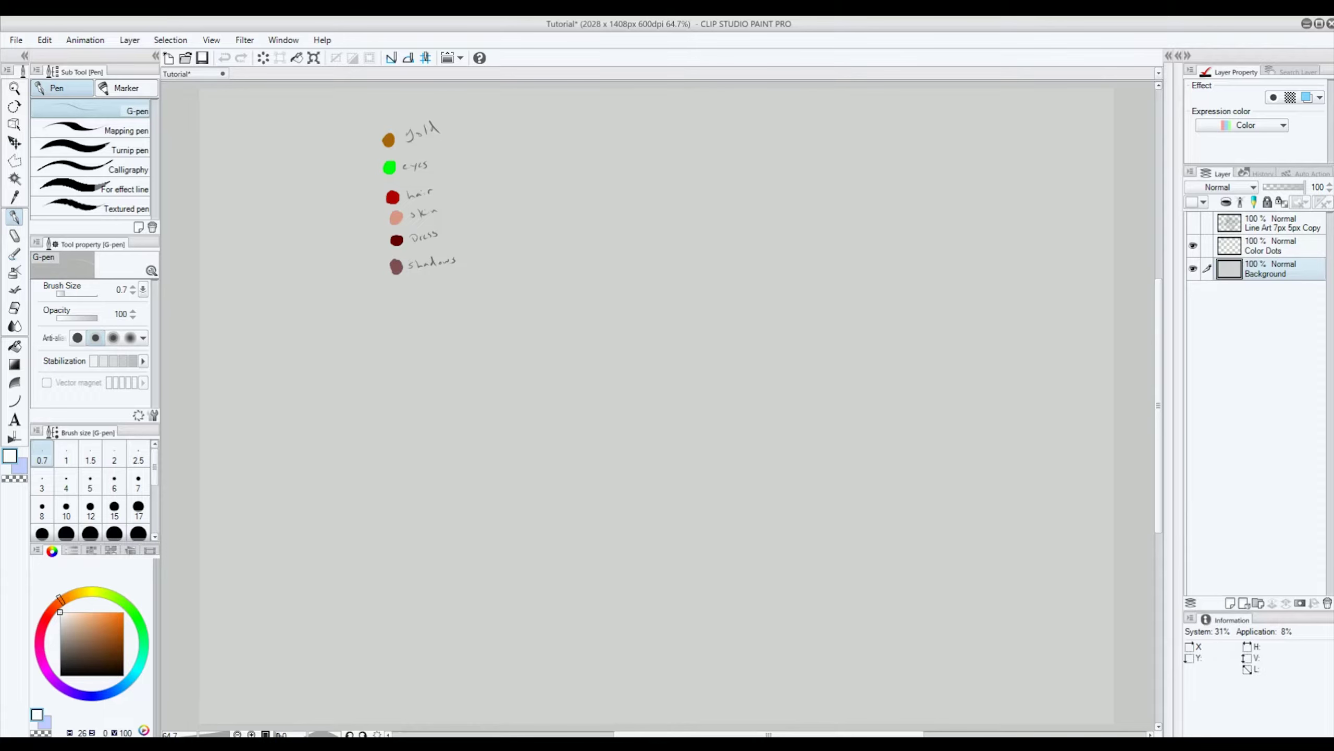
click(1193, 223)
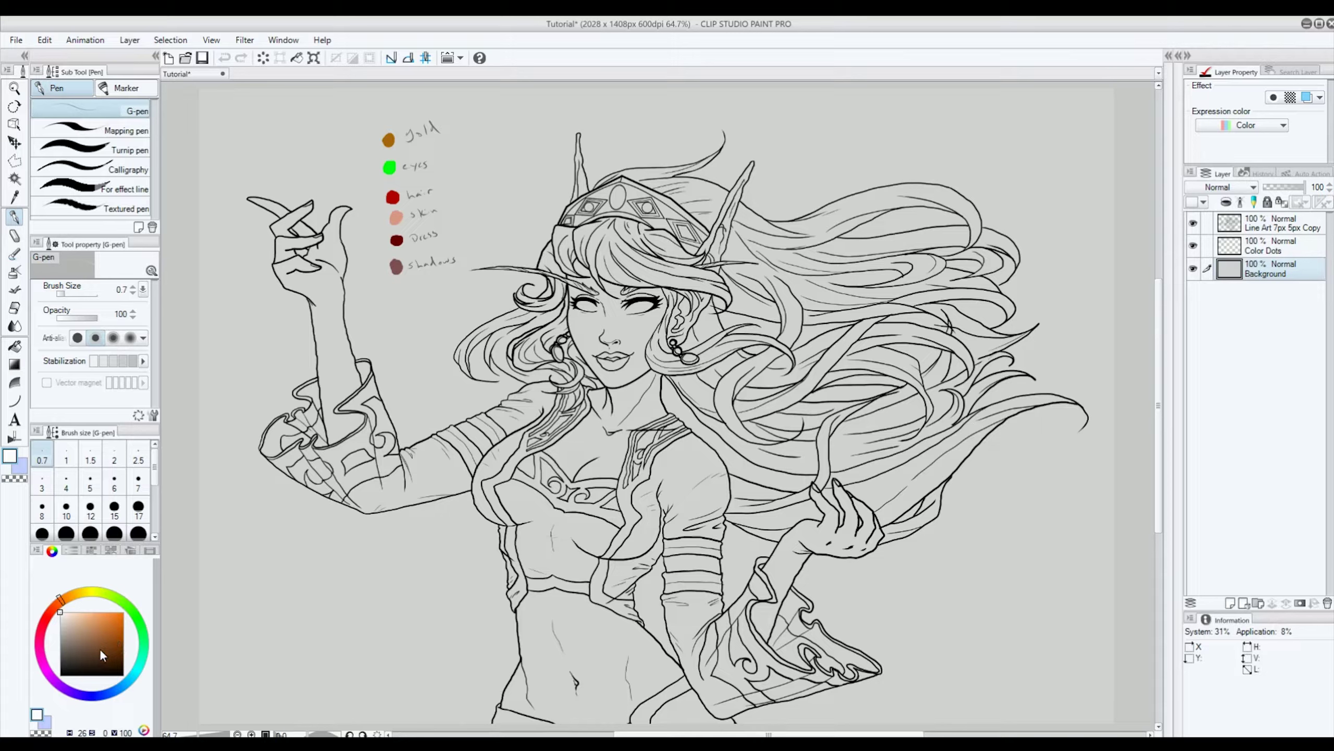
Step: Fill the Background layer with a neutral mid gray, hue 26, saturation 0, value 48
click(60, 645)
click(14, 347)
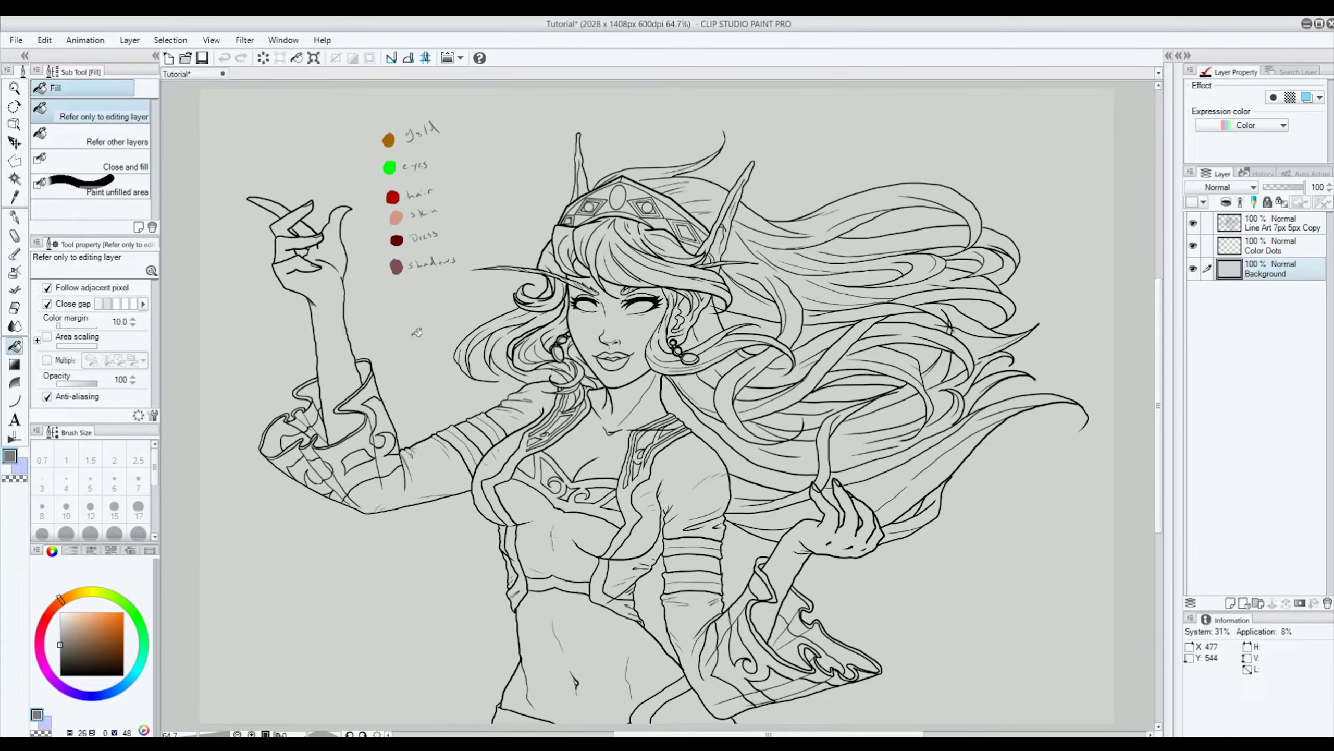
click(416, 332)
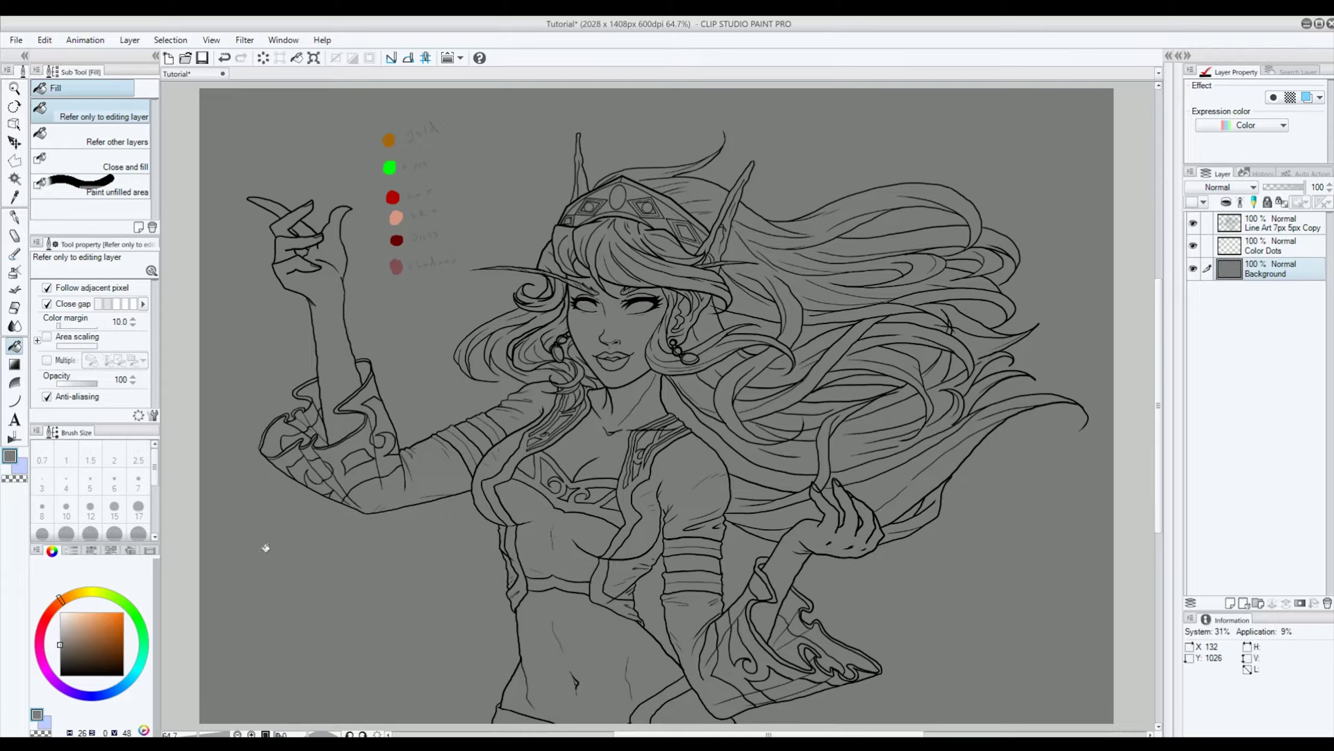
click(15, 217)
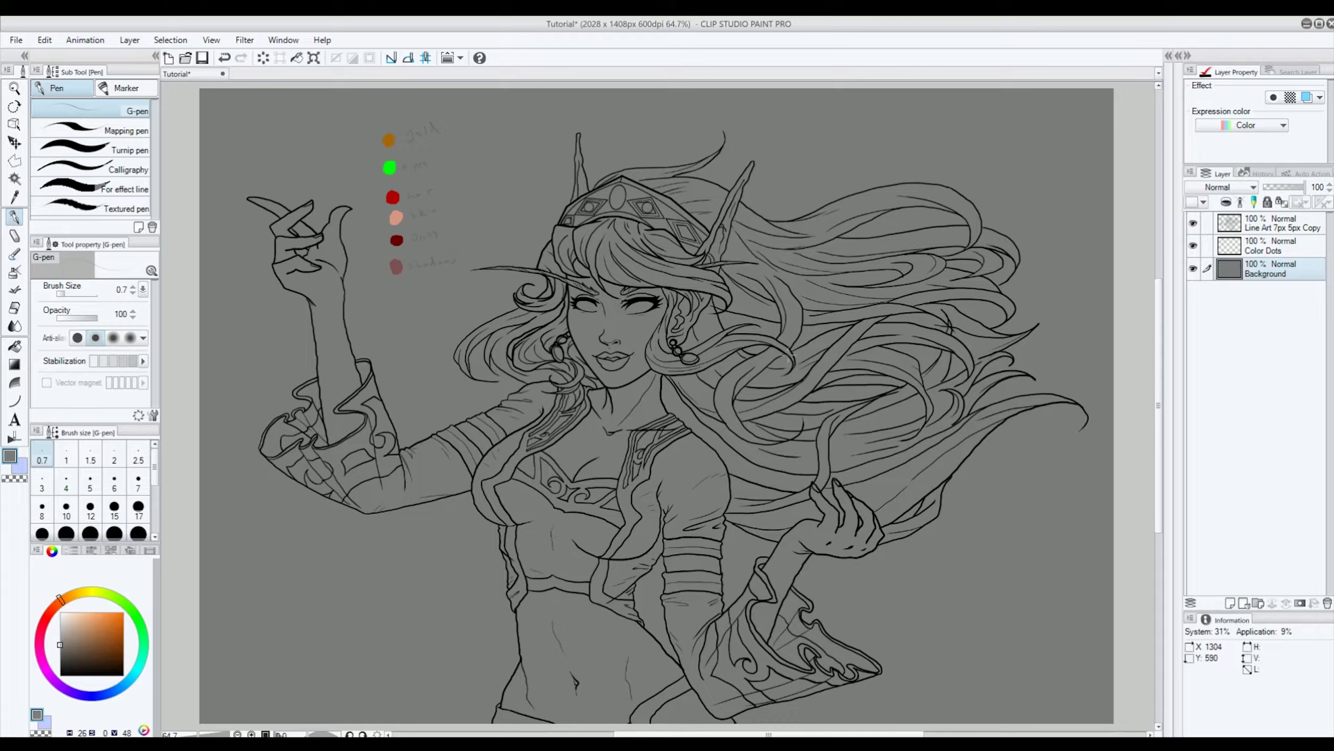
Step: Add a raster layer directly above Color Dots and name it "Color Block"
click(1272, 249)
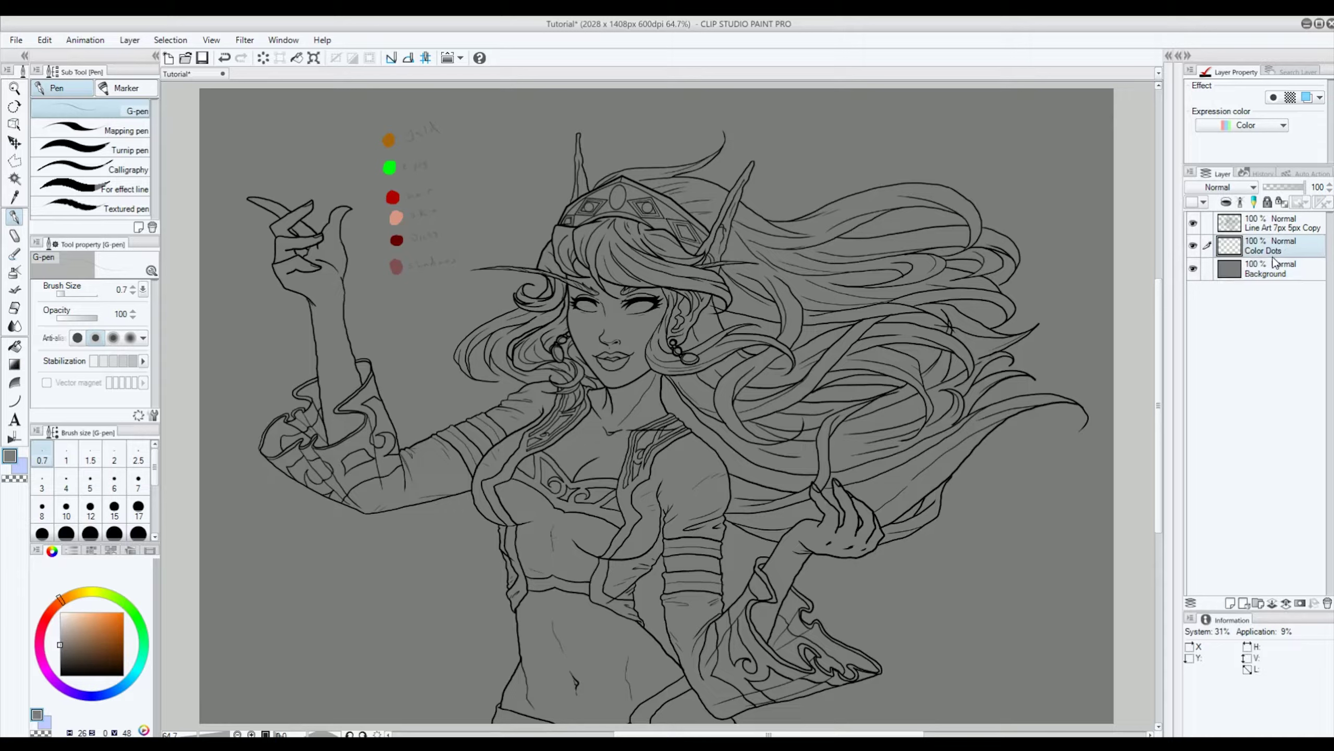
click(1230, 604)
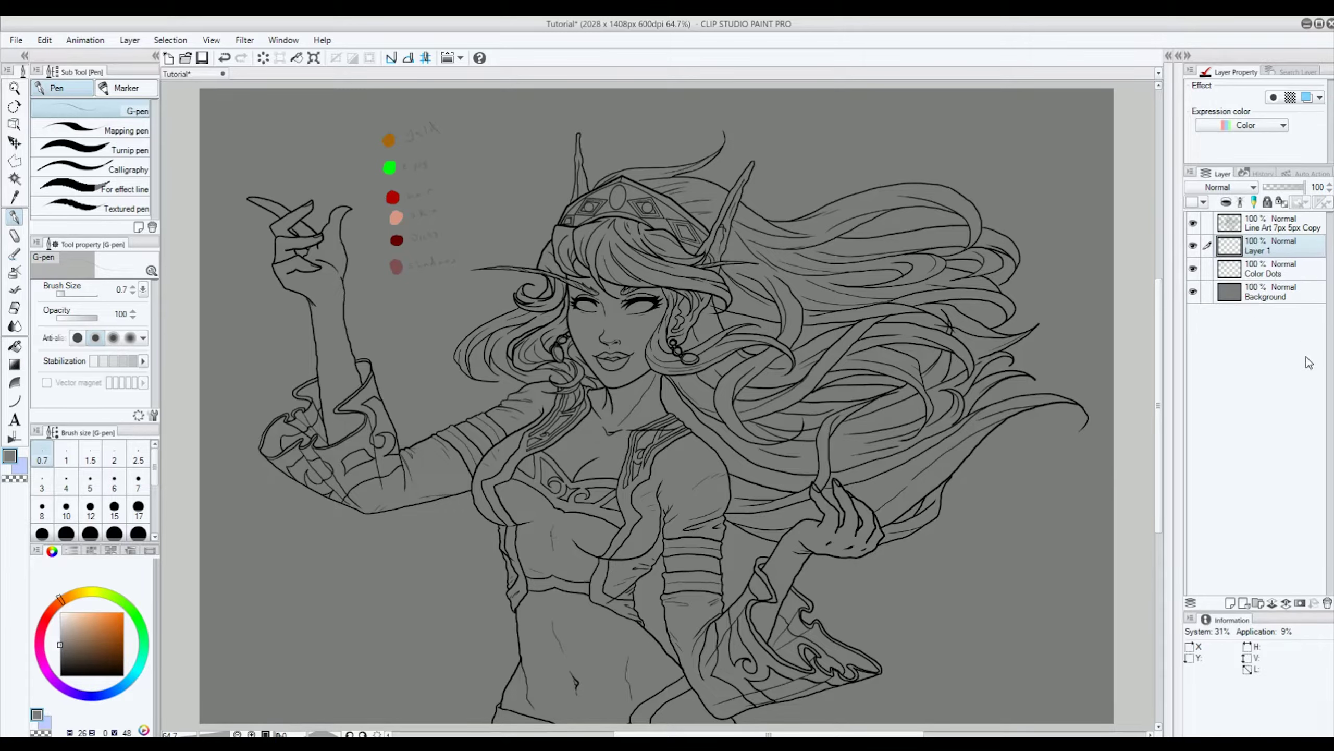
double_click(1261, 250)
text(C)
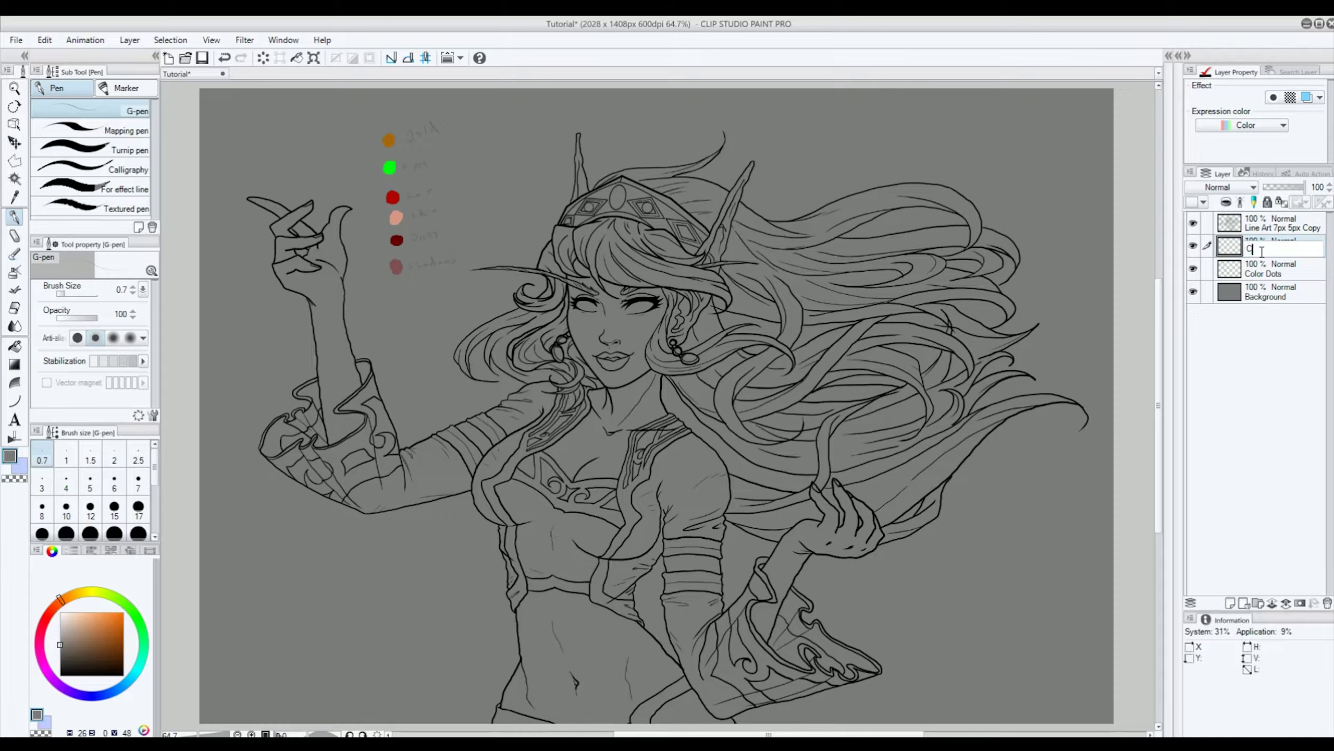
text(olor Block)
key(Return)
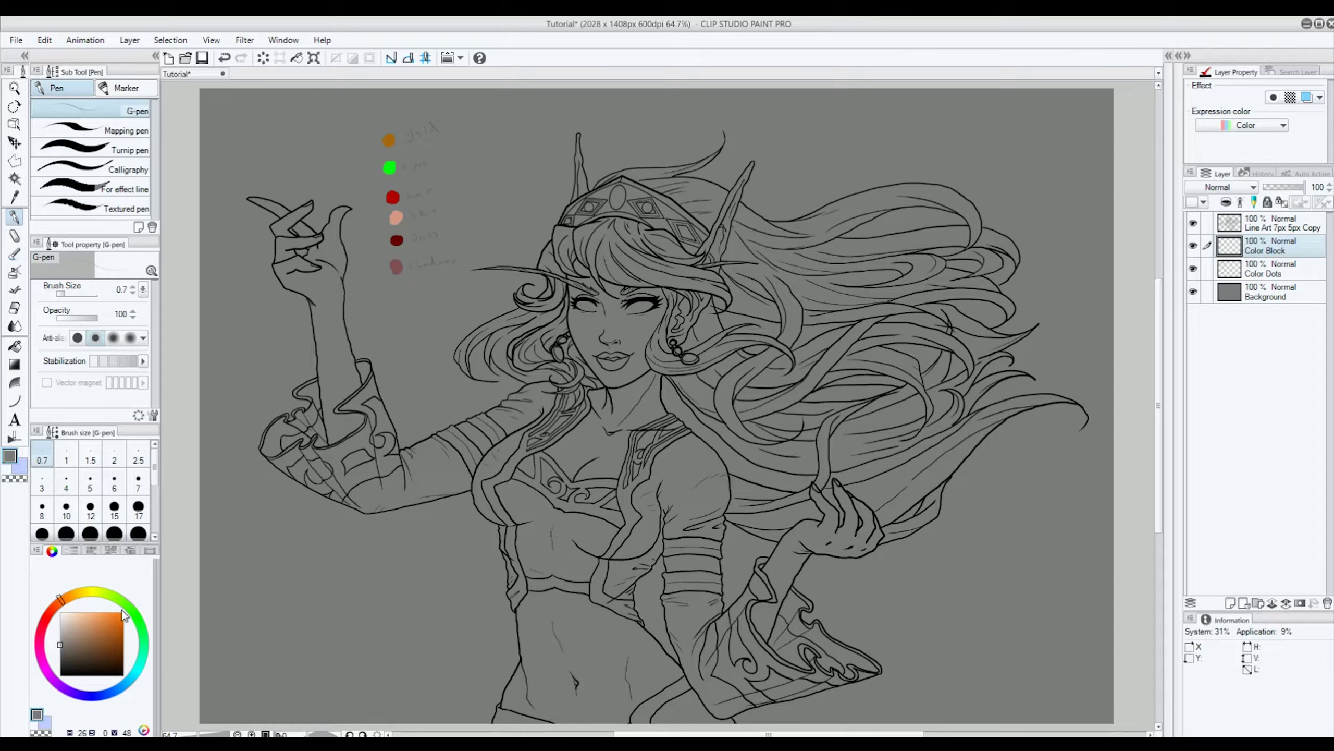
Step: Set the drawing color to a muted dark green, hue 132, saturation 25, value 34
drag(138, 613, 143, 627)
click(74, 659)
drag(74, 658, 78, 655)
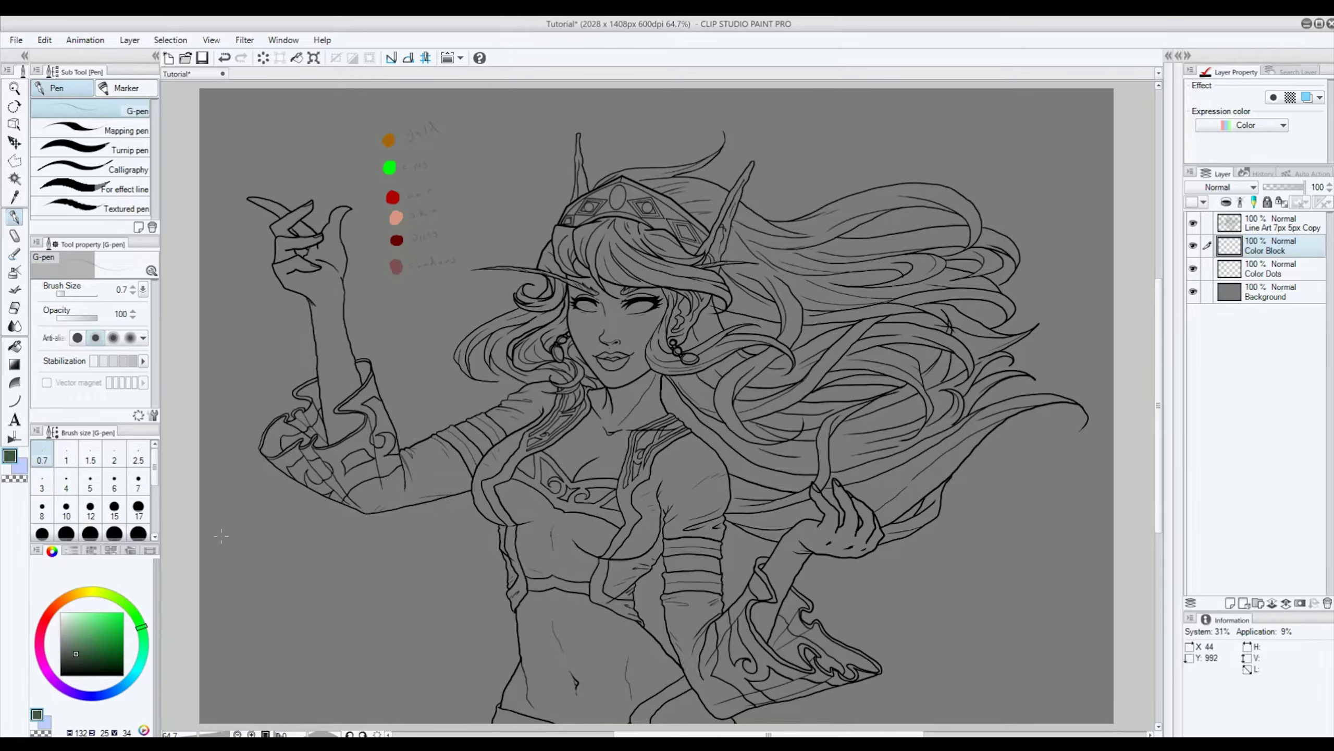
Step: Auto-select the empty area around the figure on the line art layer, add the enclosed gap in the hair, and invert the selection
click(1291, 230)
key(w)
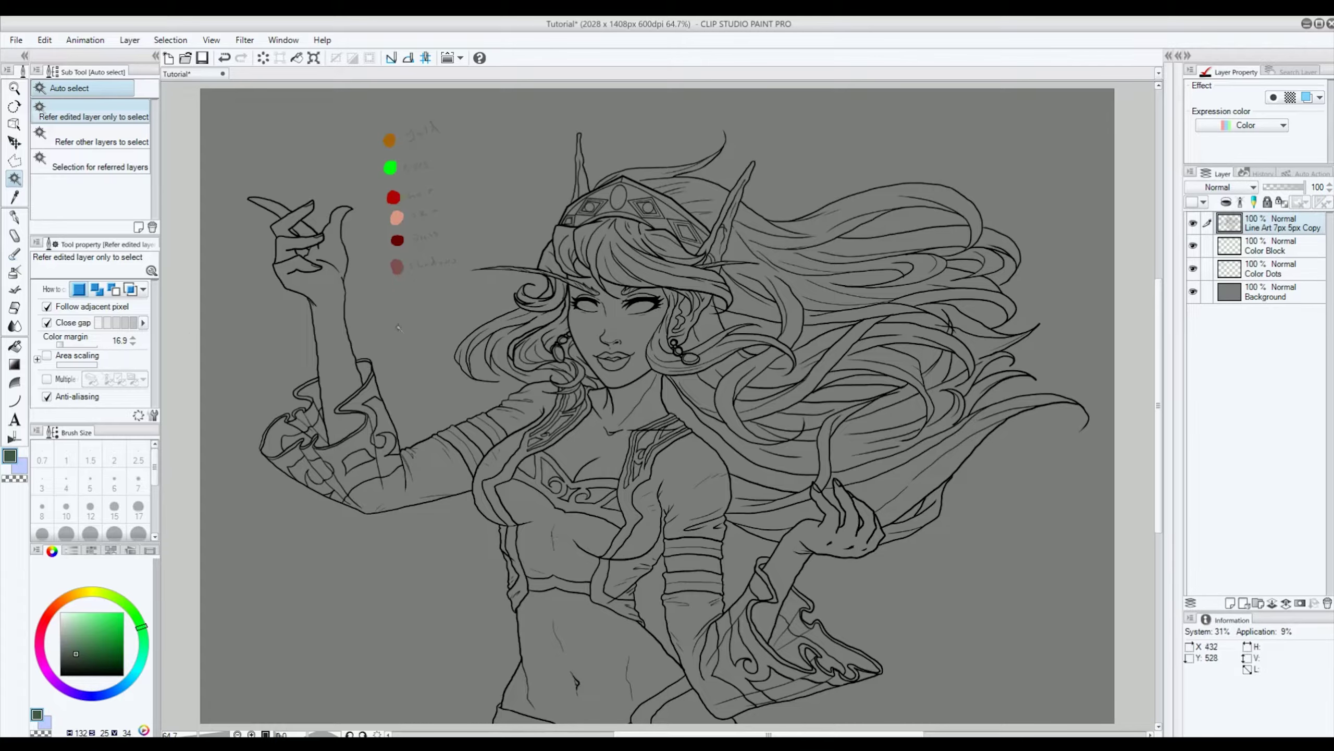
click(401, 328)
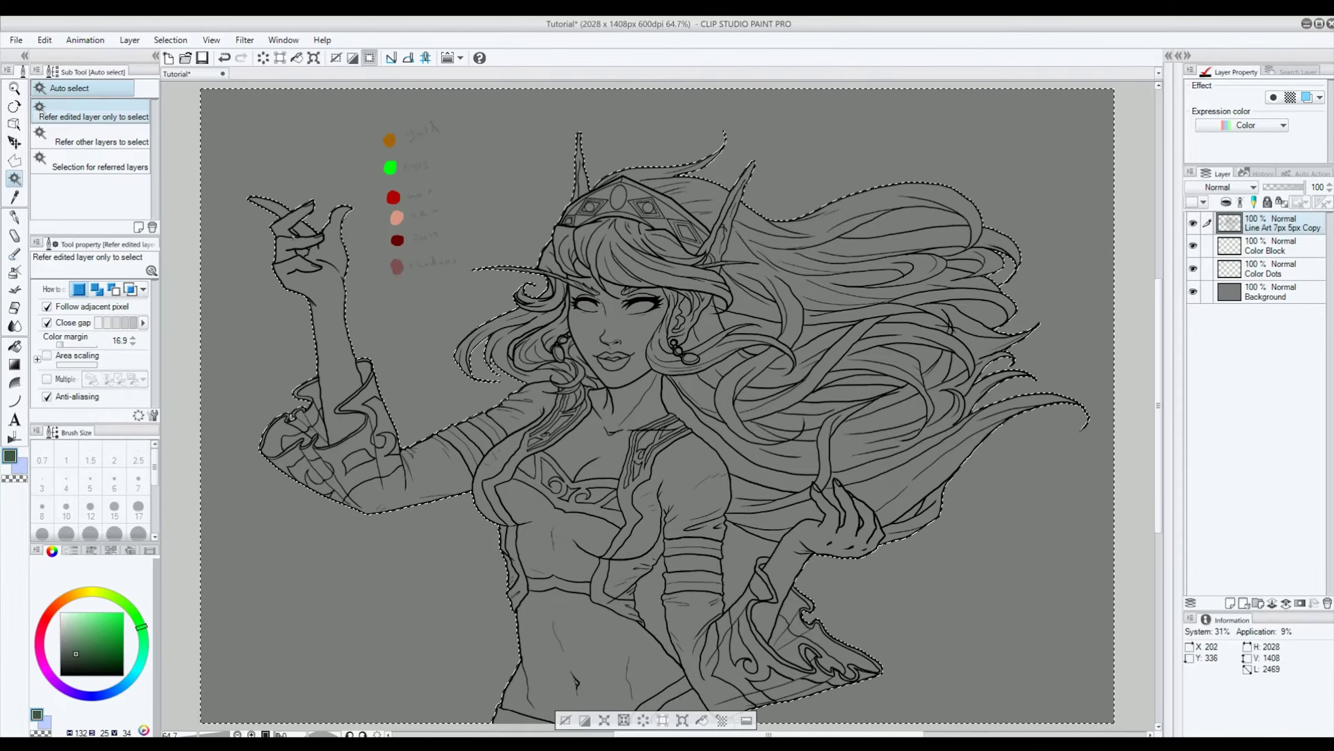
scroll(305, 232, up, 3)
scroll(287, 234, up, 1)
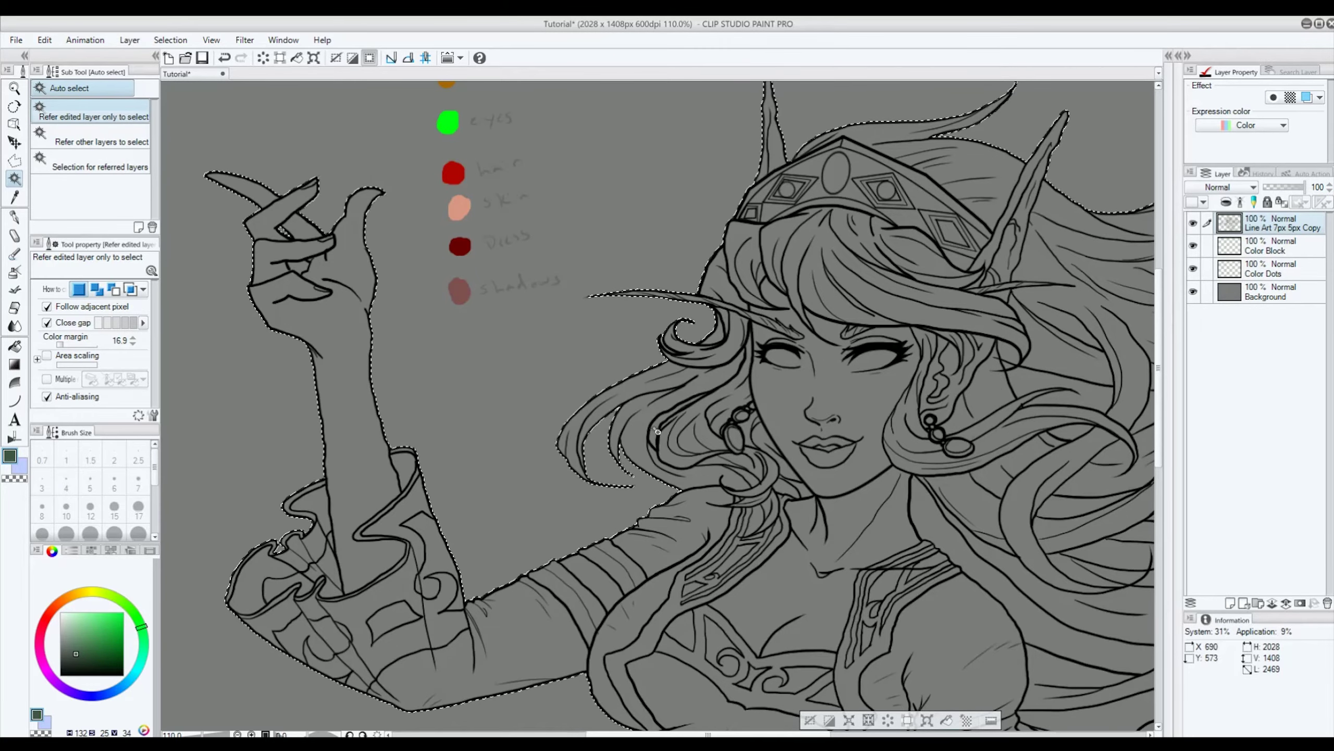
shift+click(675, 421)
scroll(1039, 450, down, 5)
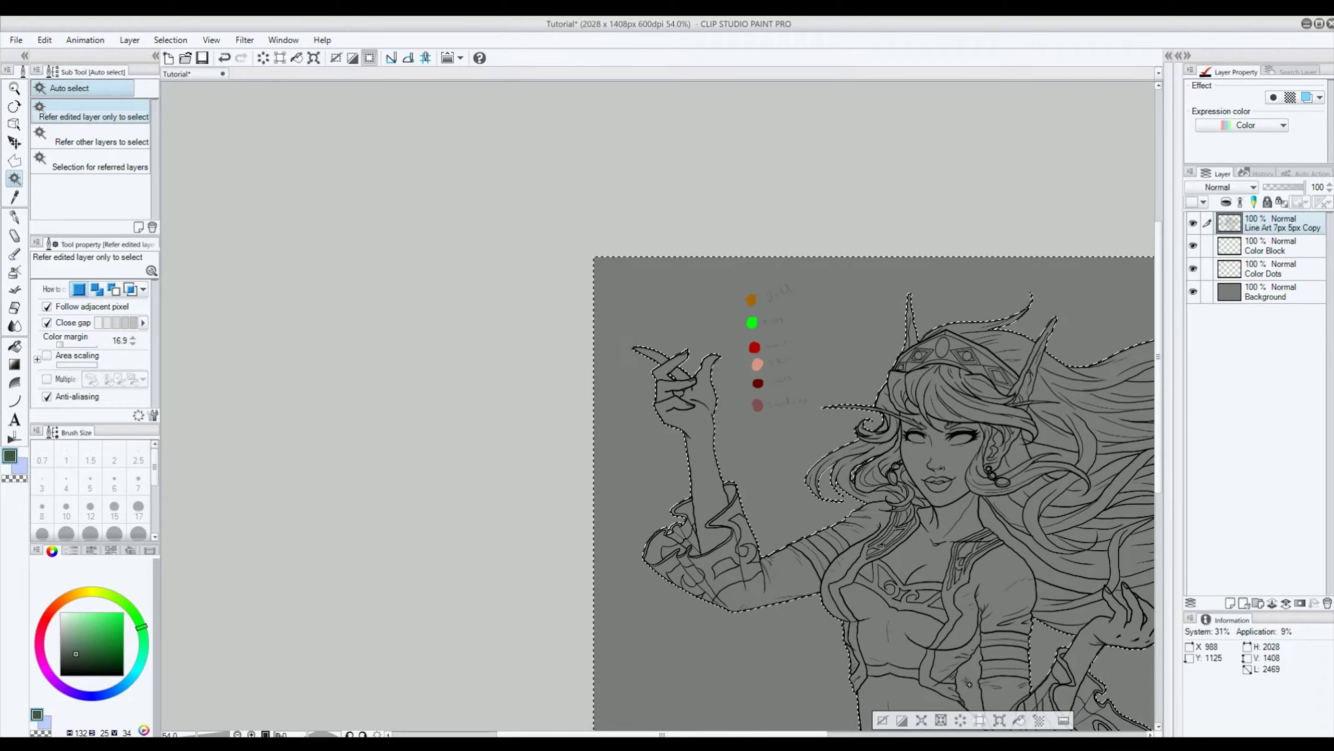
drag(765, 735, 872, 735)
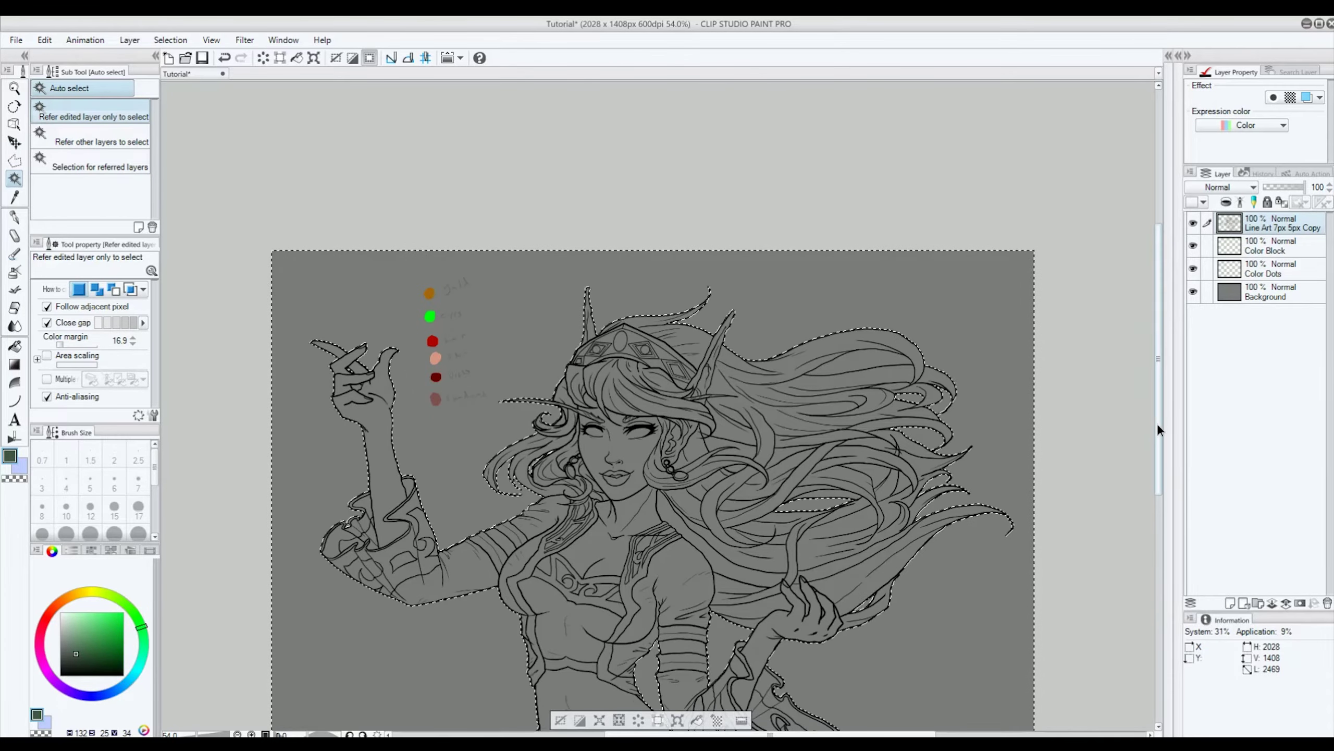
scroll(1160, 418, down, 5)
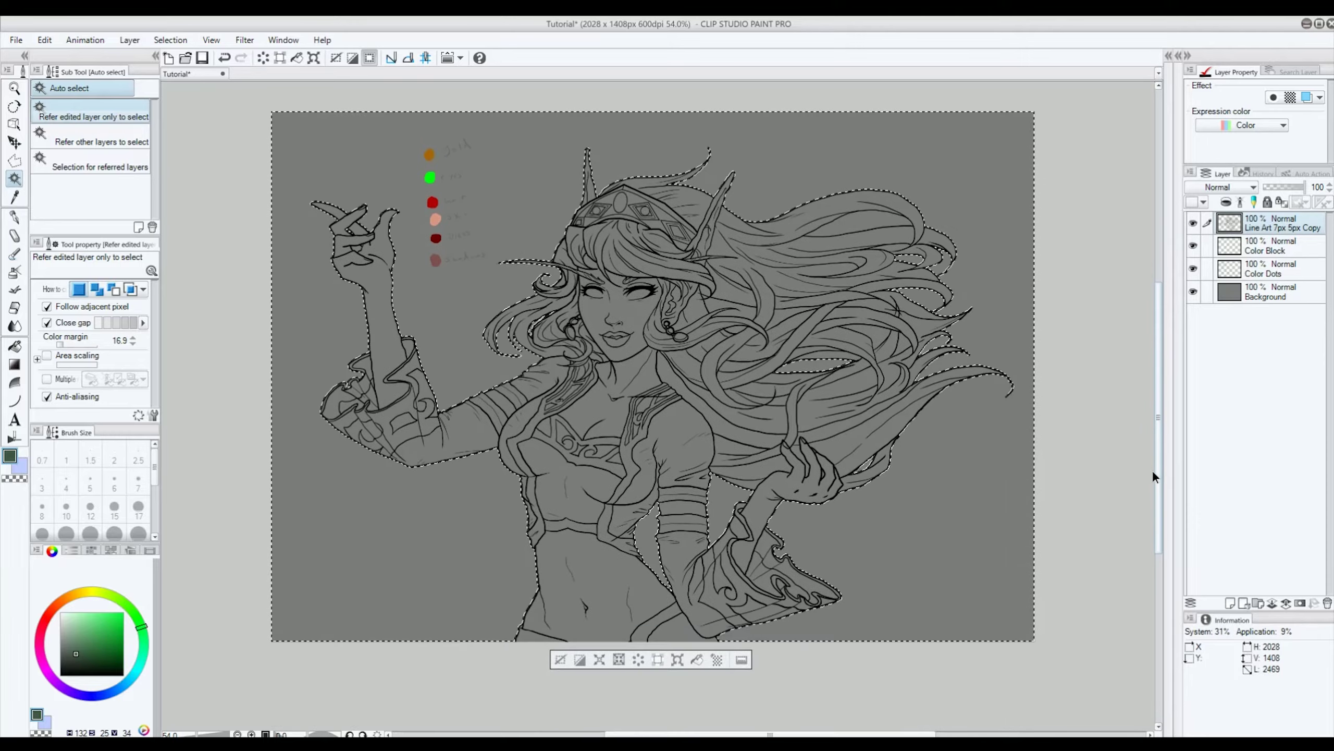
click(580, 660)
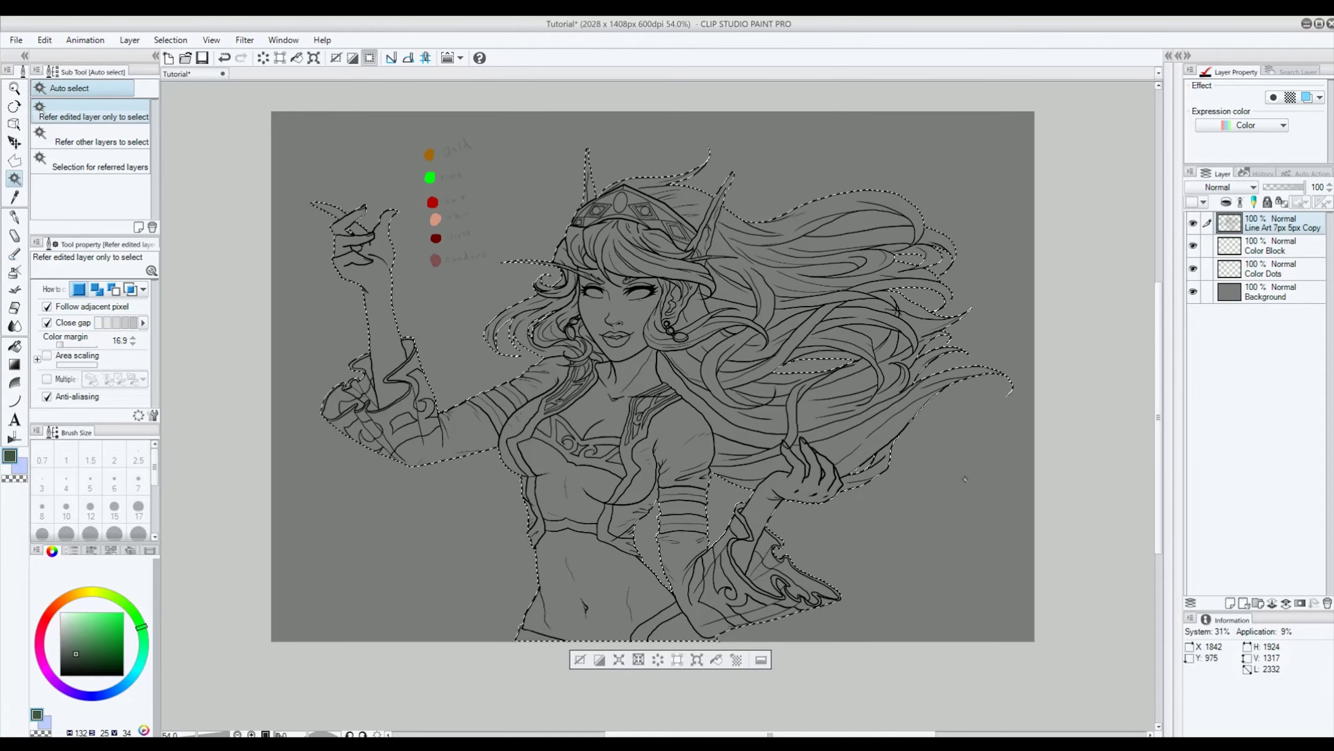
Step: Fill the selected figure on the Color Block layer with dark green, deepening the shade to saturation 27, value 30
click(1263, 249)
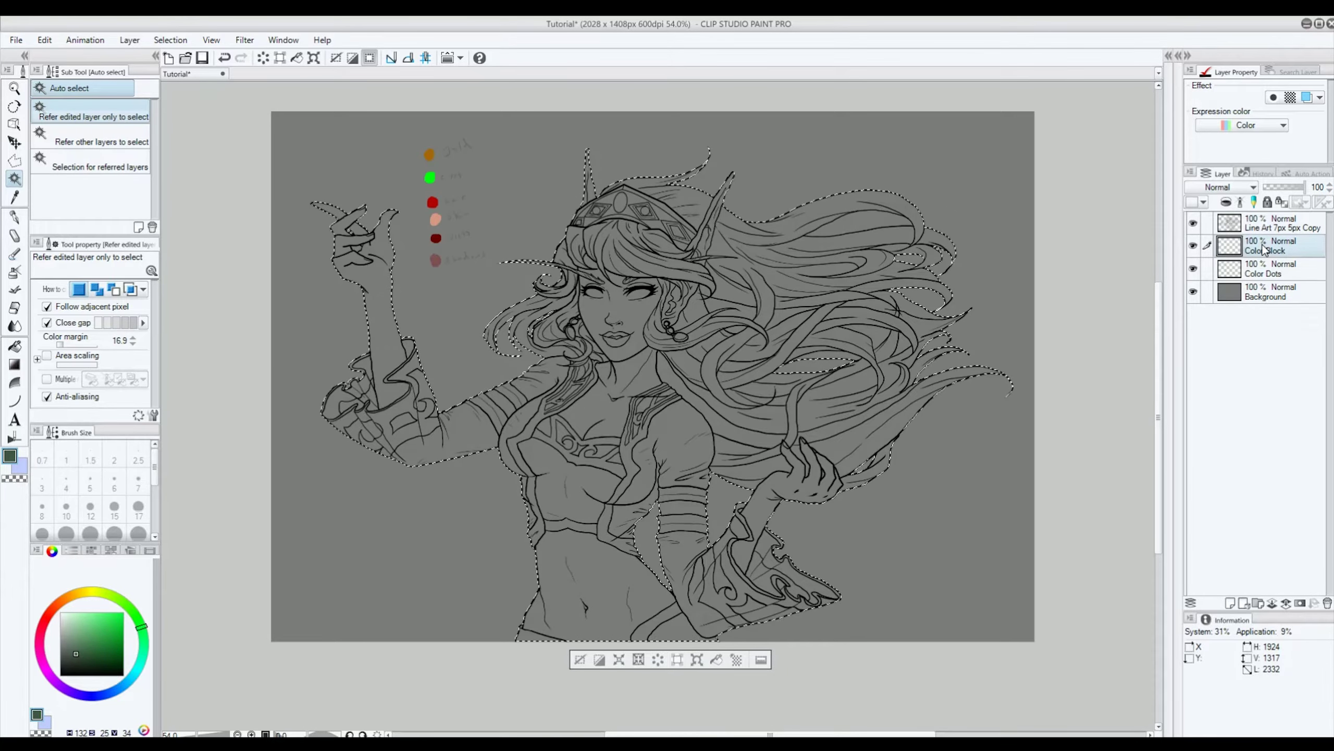
click(15, 216)
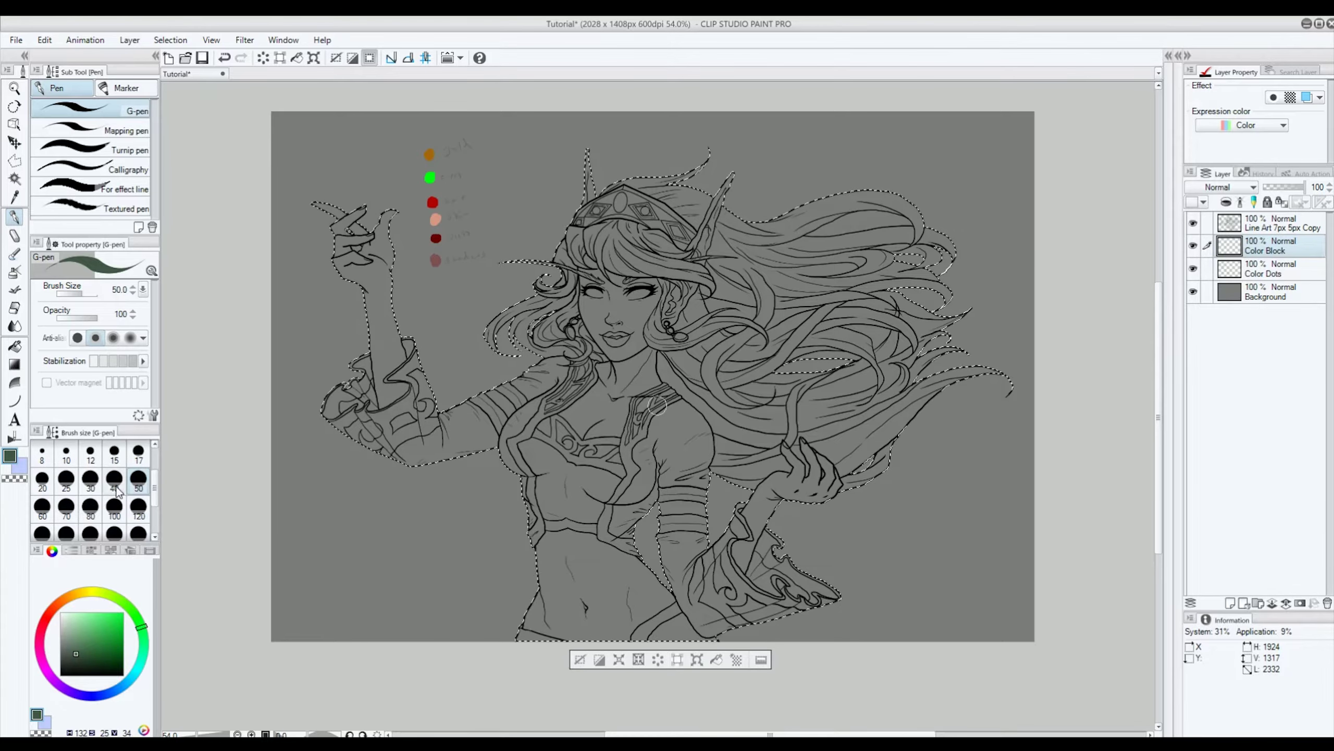
click(136, 508)
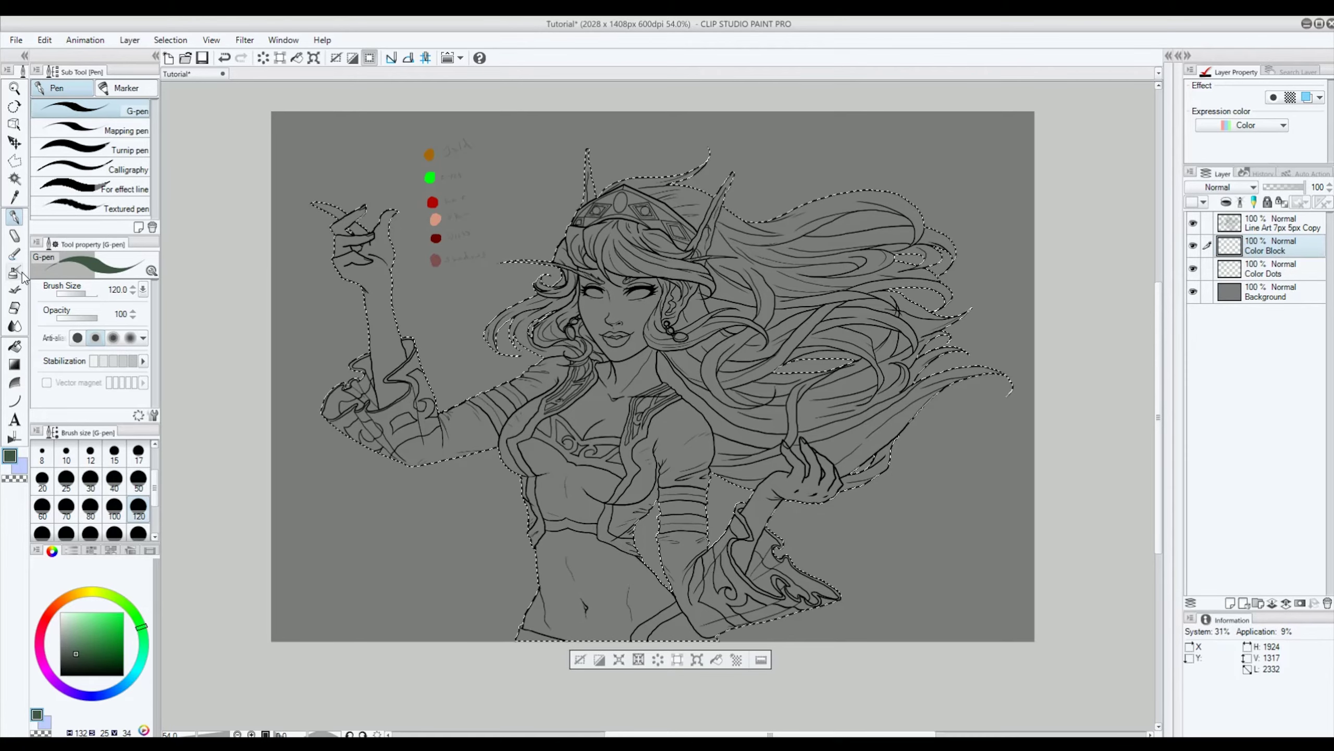
click(14, 346)
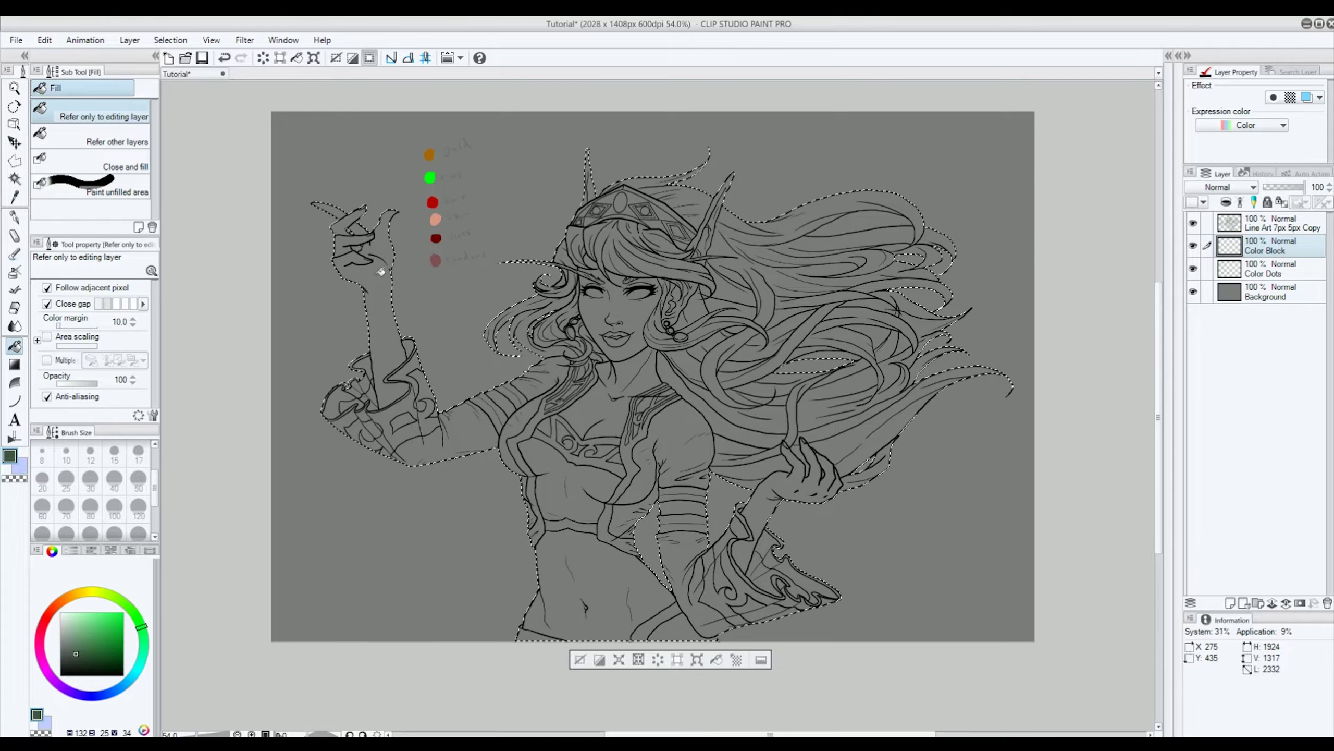
click(384, 270)
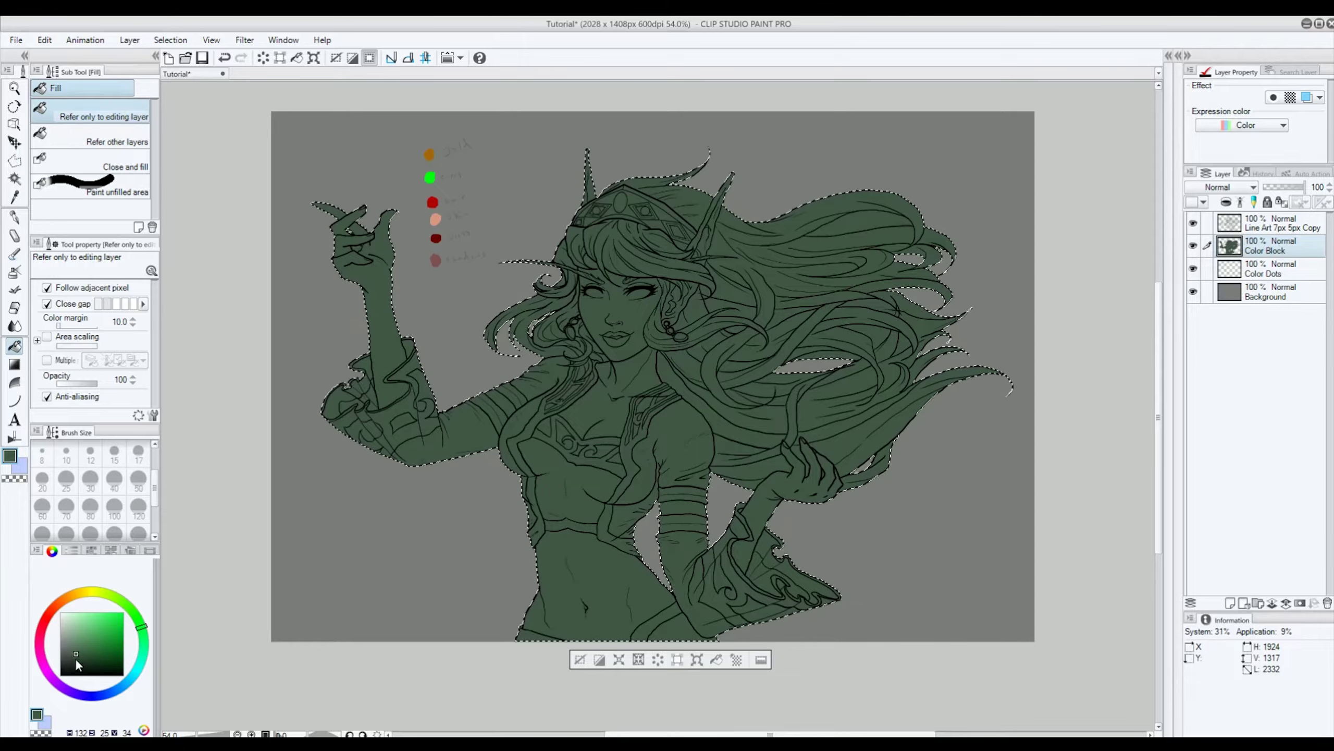
click(76, 655)
click(492, 416)
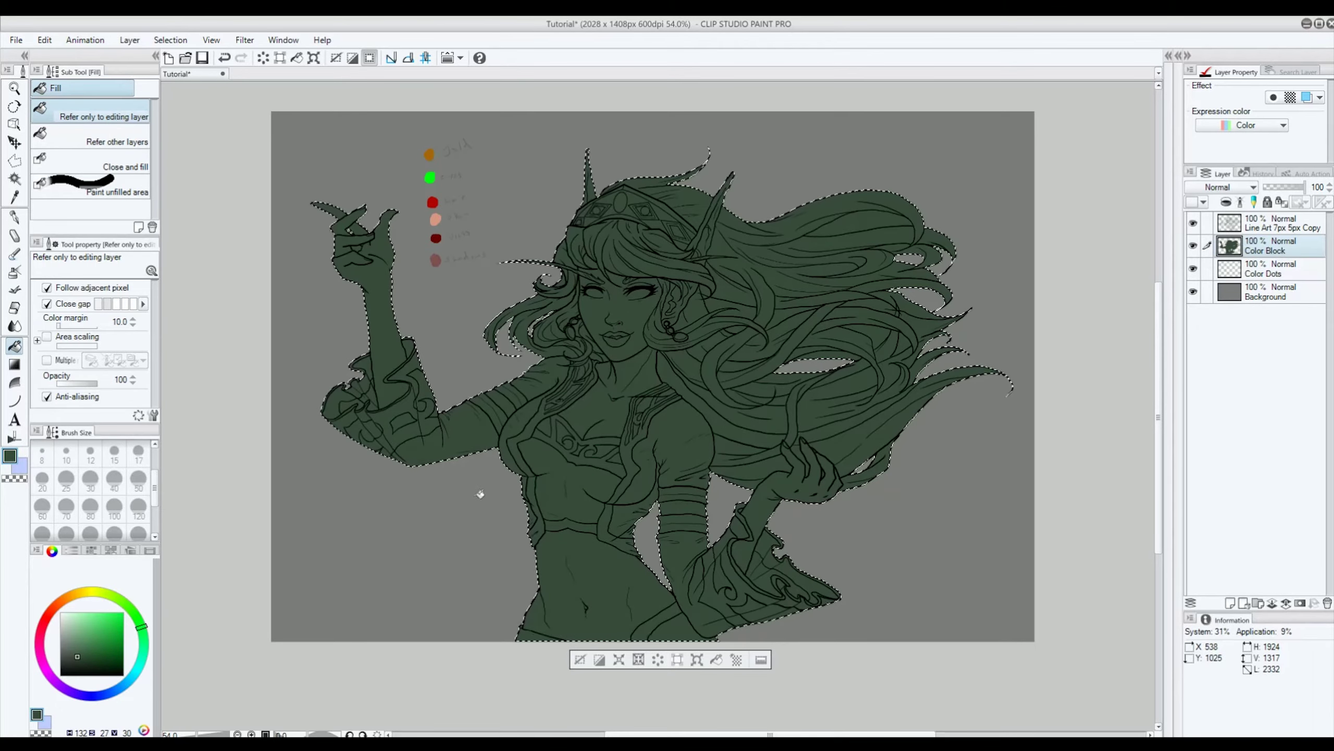
Step: Clear the figure selection and save the document
click(579, 662)
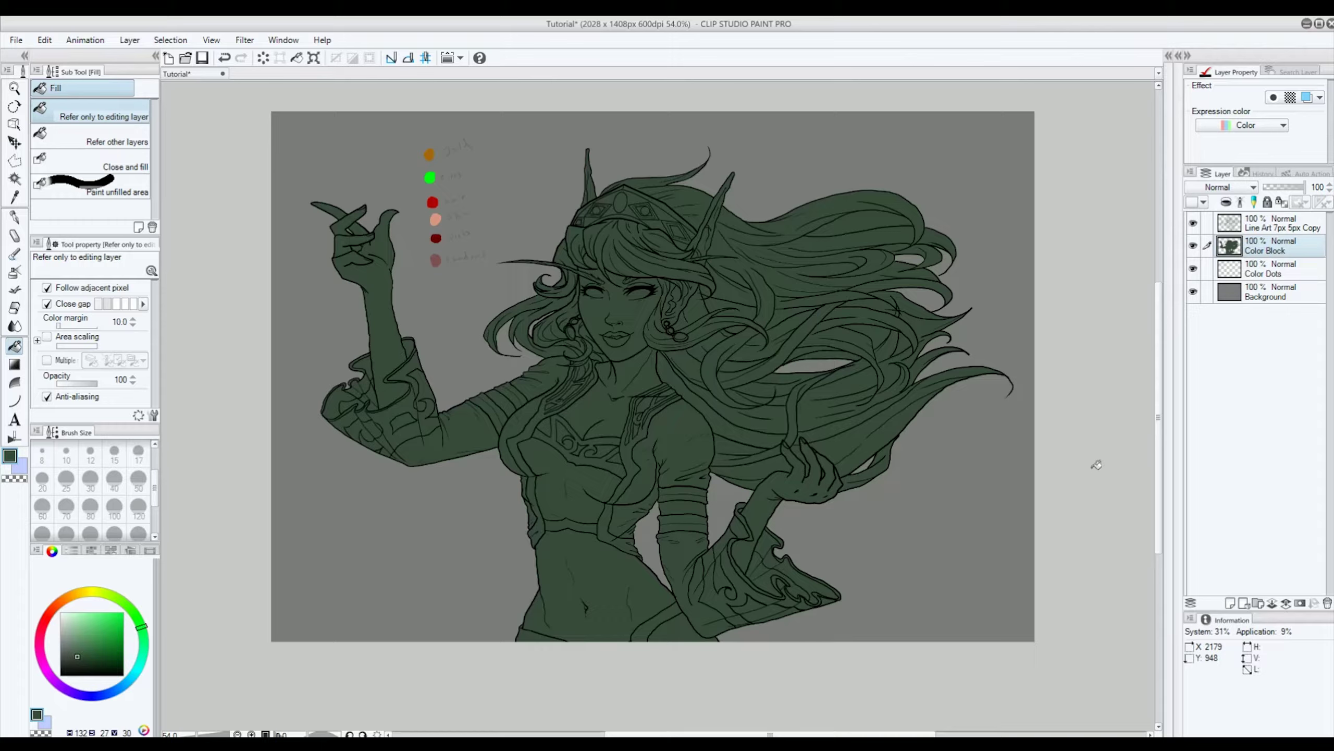
key(ctrl+s)
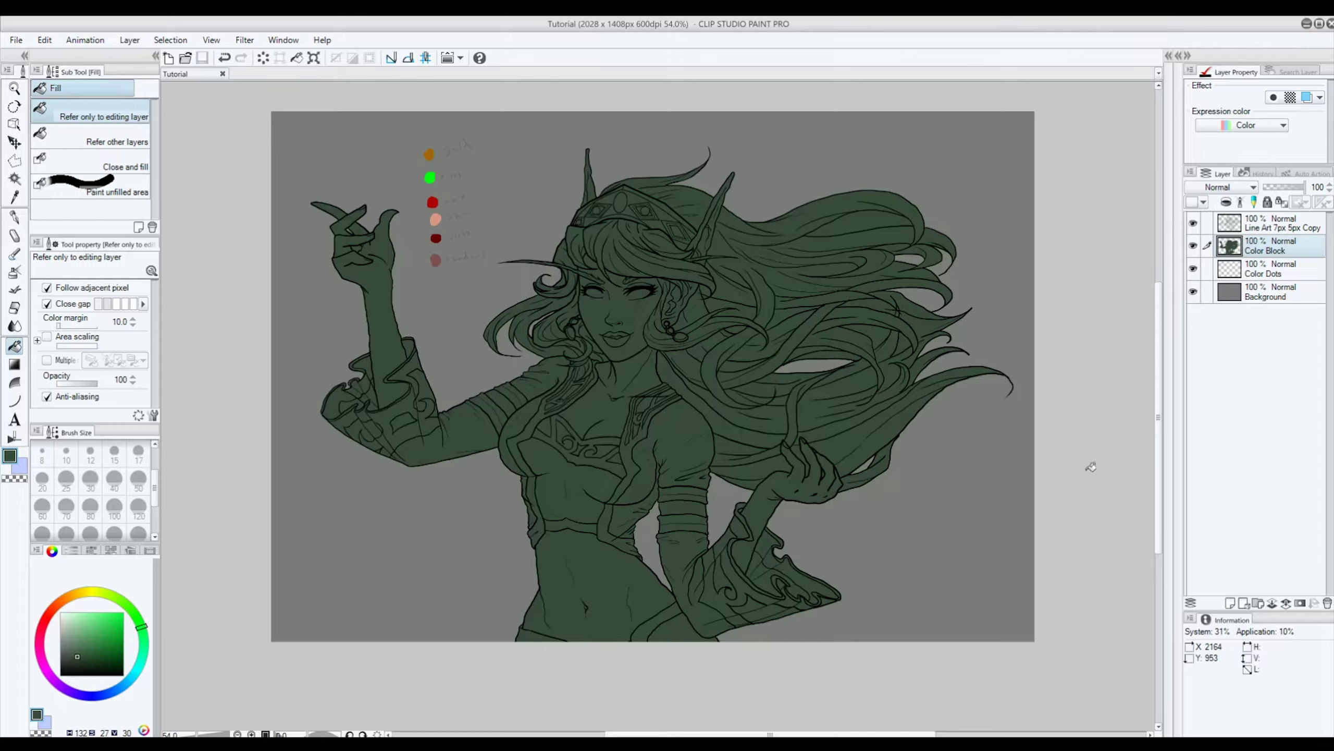
Step: Add a raster layer directly above Color Block and name it "Skin Color"
click(1231, 604)
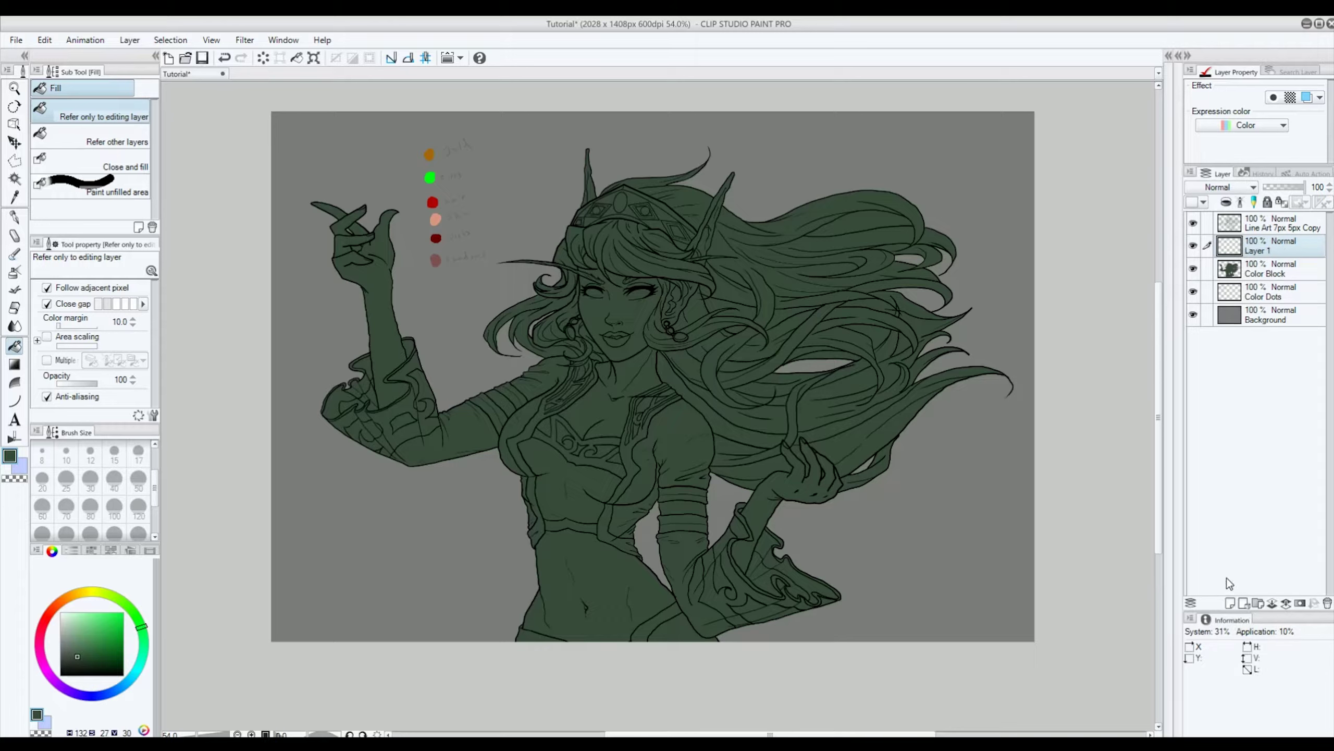
double_click(1268, 251)
text(Skin)
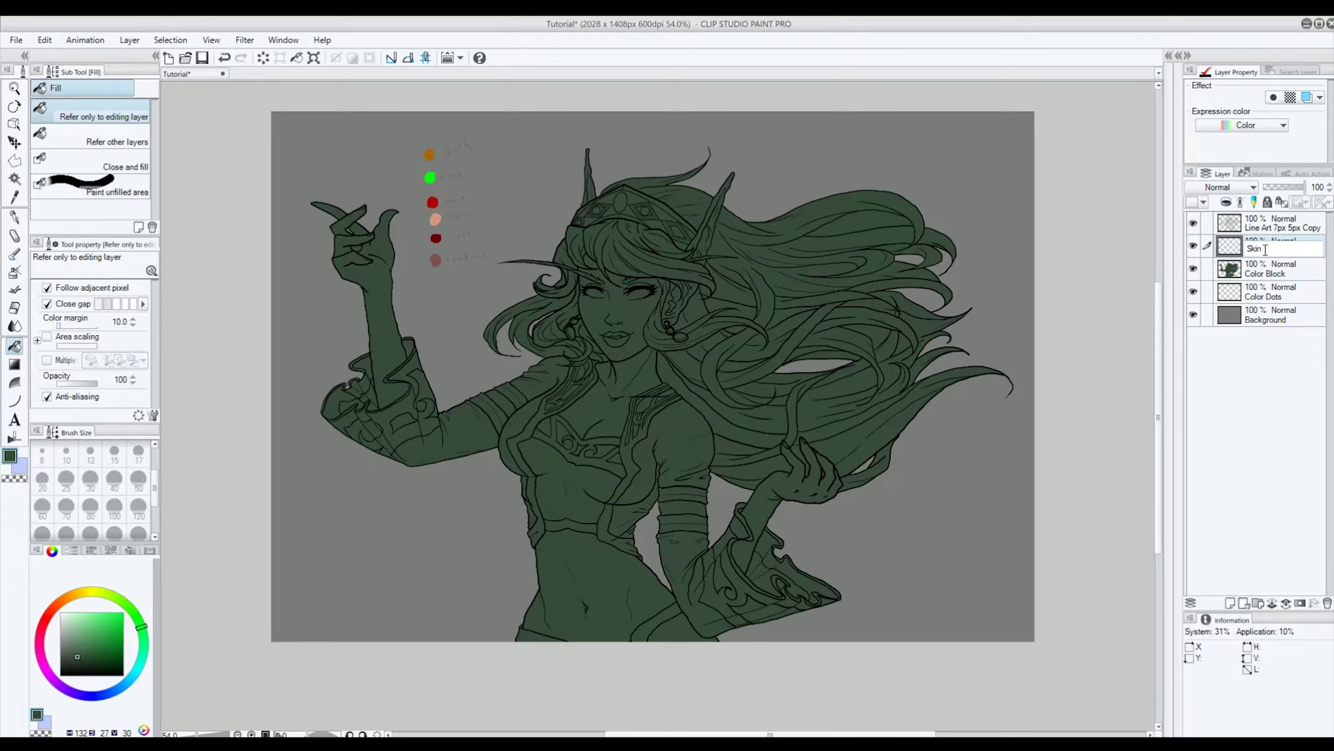
text( Color)
key(Return)
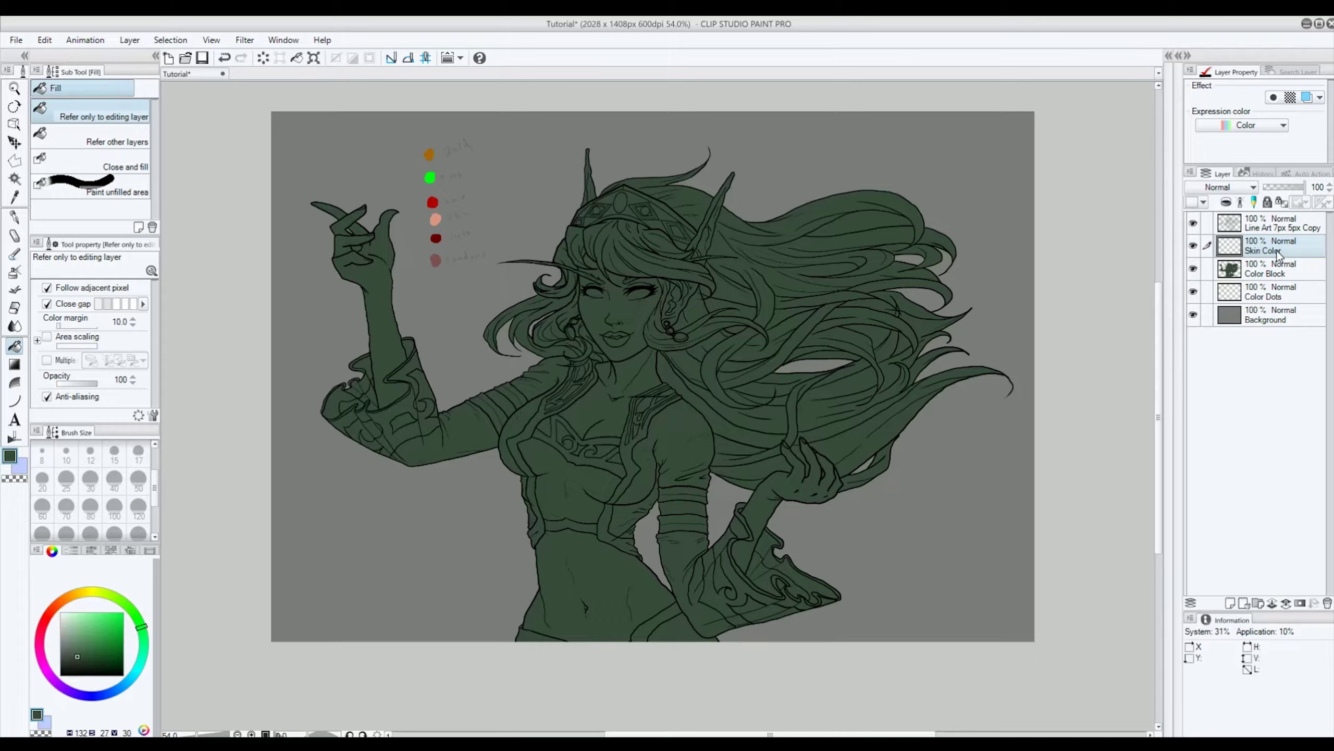
Step: Clip the Skin Color layer to the Color Block layer below it
right_click(1278, 254)
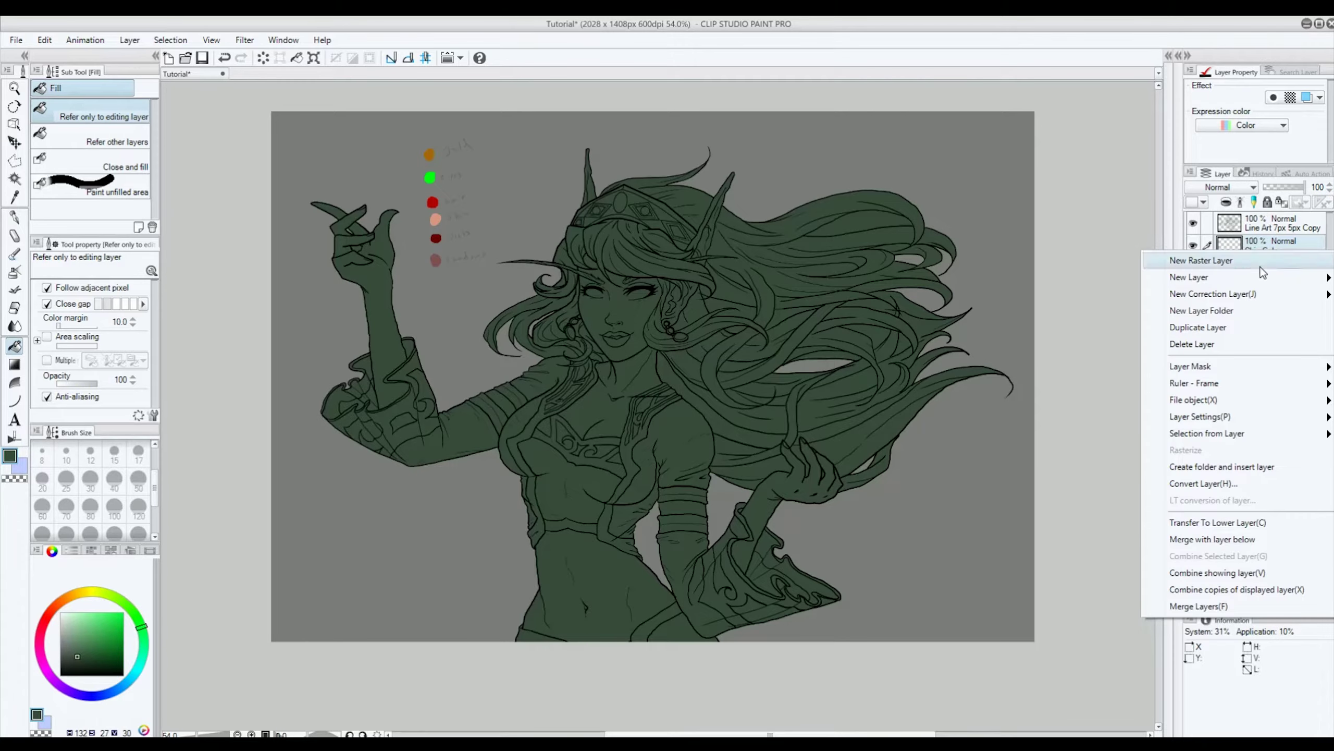
mouse_move(1218, 421)
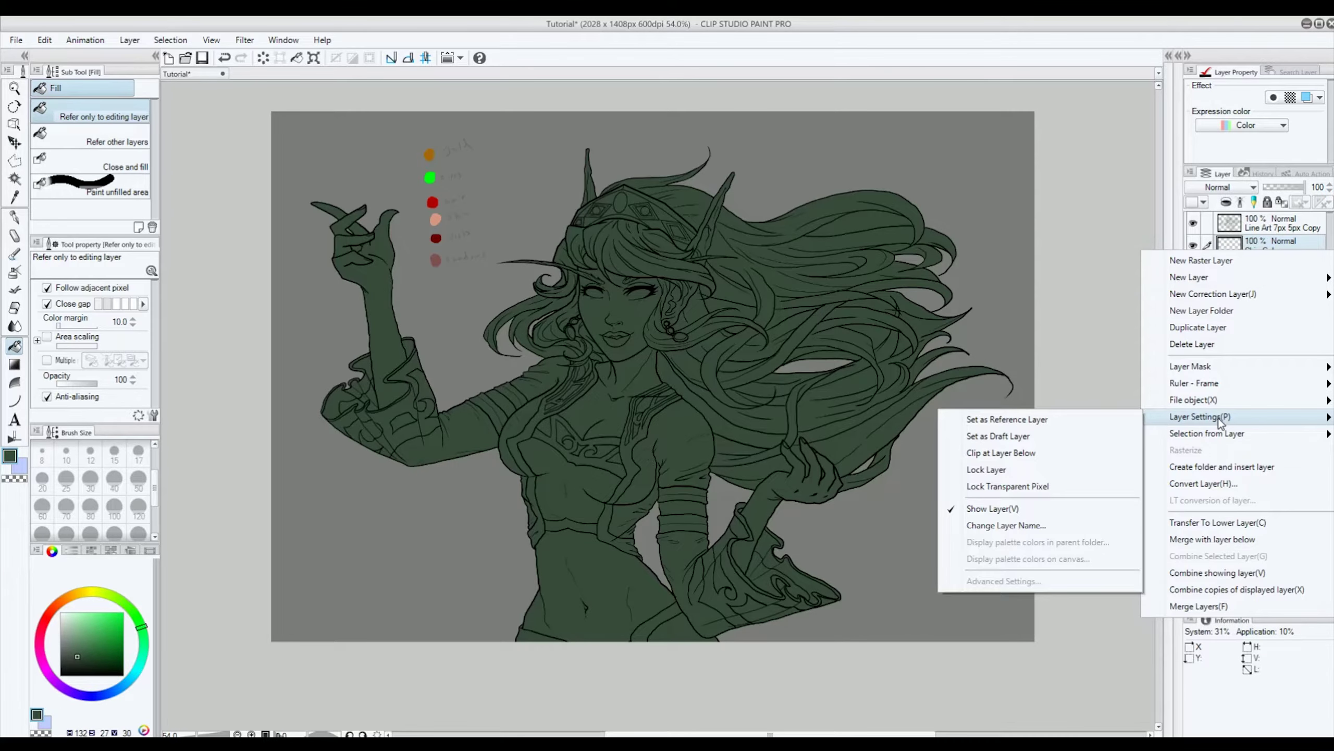
click(1081, 452)
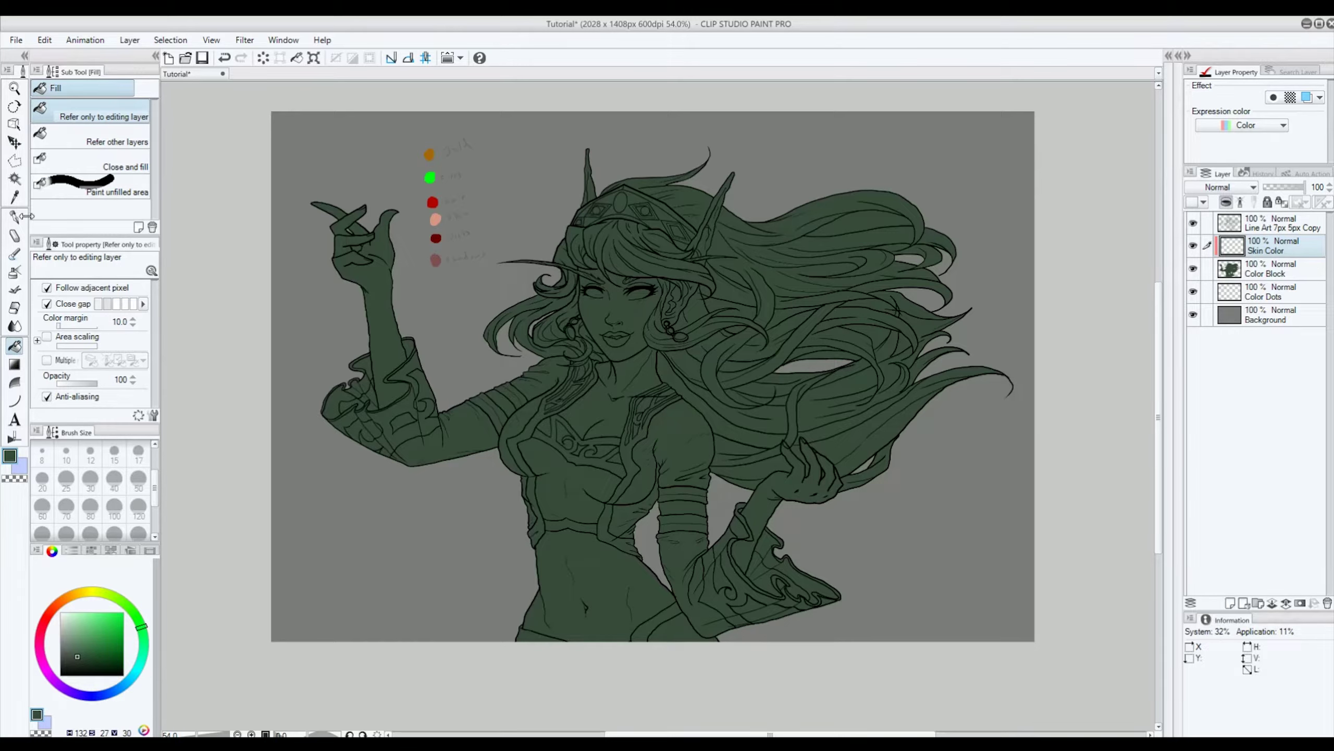
Step: Sample the peach skin tone from the color dot labeled skin with the Eyedropper
click(14, 198)
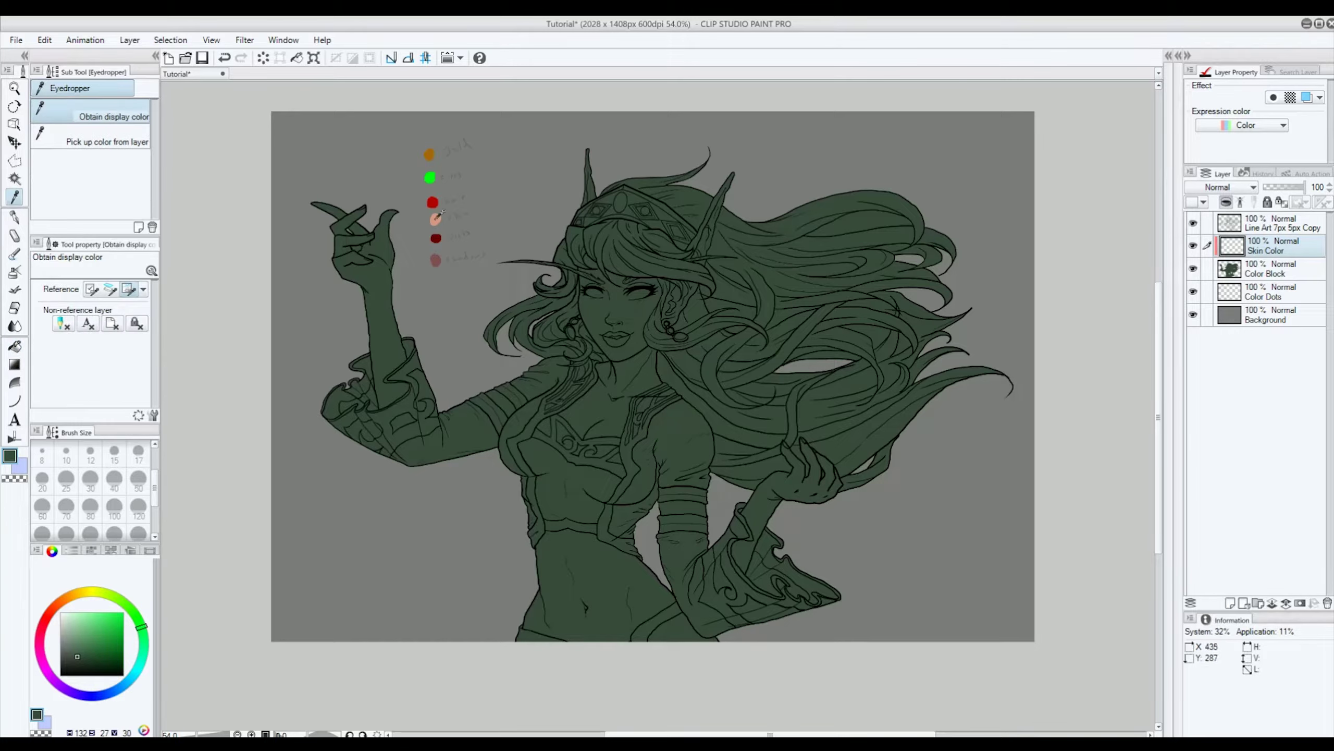
click(435, 219)
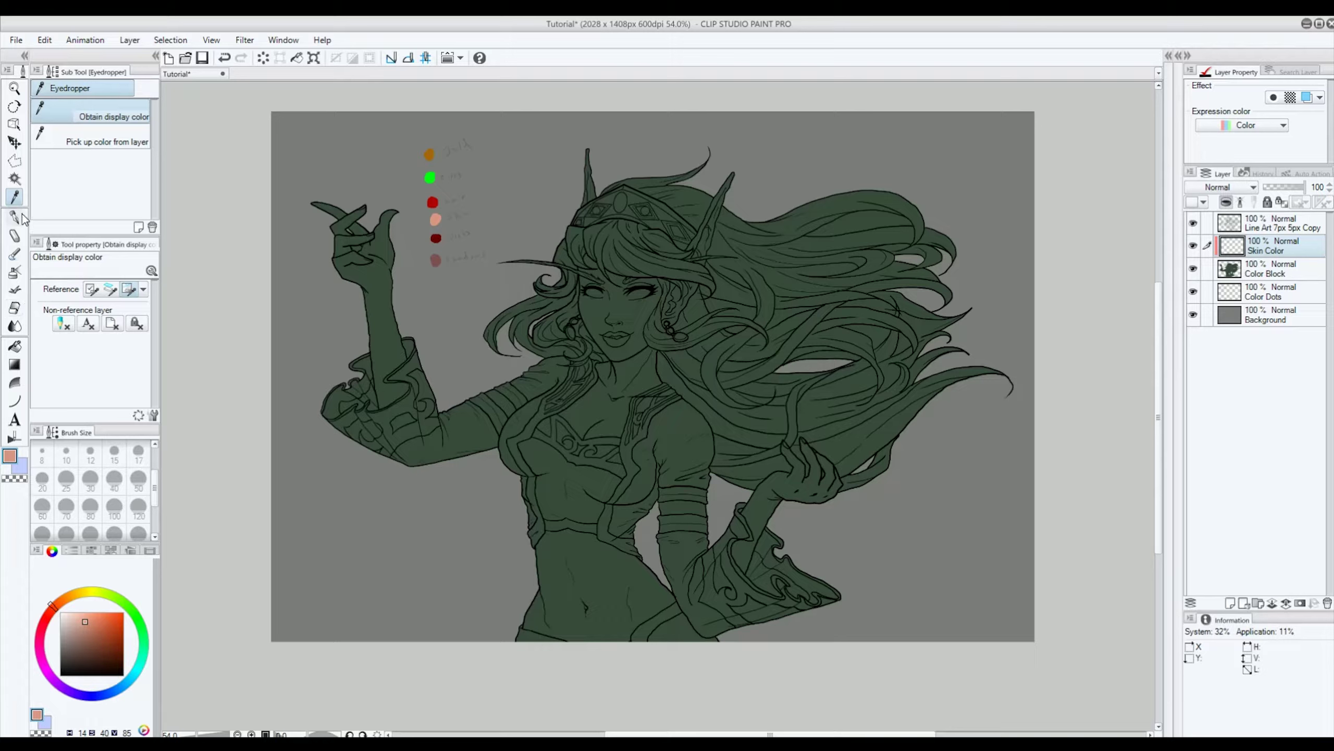
Step: Paint the skin of both hands and forearms on the Skin Color layer with the G-pen, starting at brush size 50
click(15, 217)
click(139, 480)
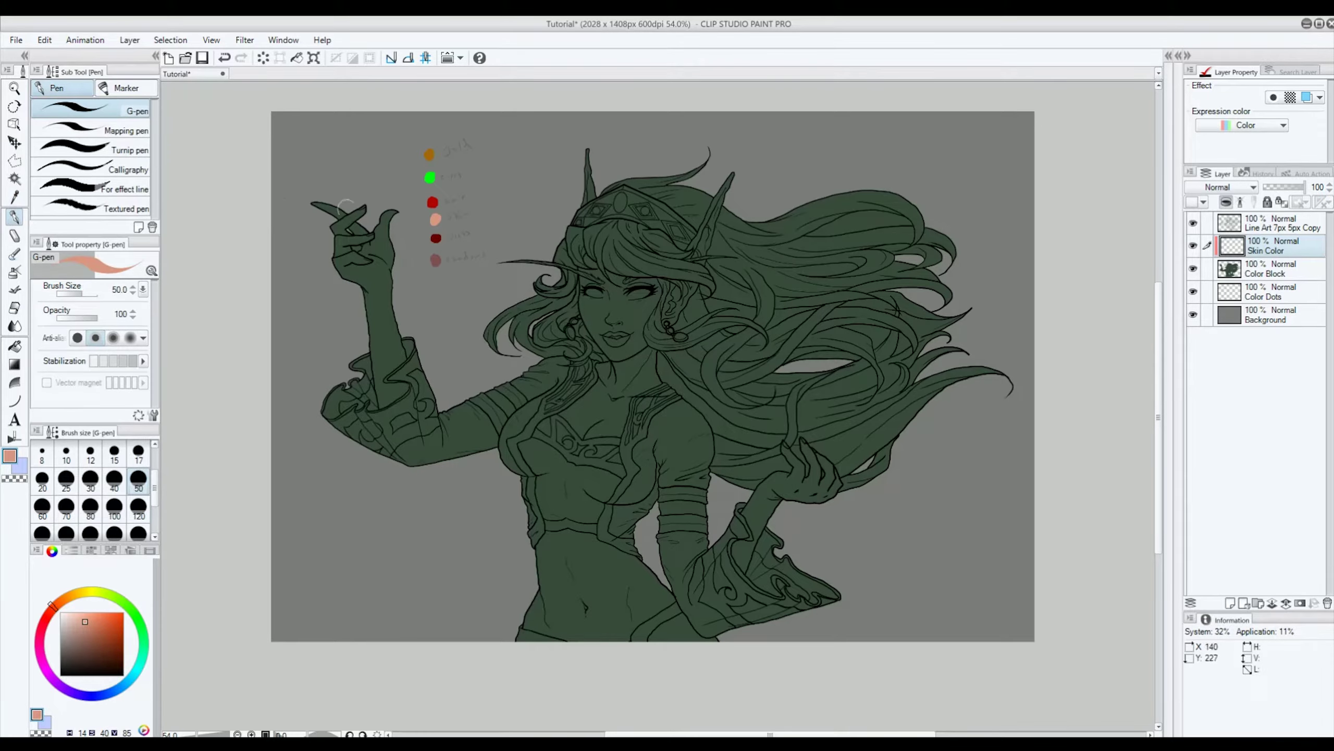
drag(375, 264, 378, 264)
mouse_move(356, 207)
mouse_down()
mouse_move(319, 221)
mouse_move(338, 186)
mouse_move(324, 157)
mouse_move(297, 229)
mouse_move(297, 282)
mouse_move(433, 192)
mouse_move(351, 322)
mouse_move(412, 295)
mouse_move(395, 317)
mouse_up()
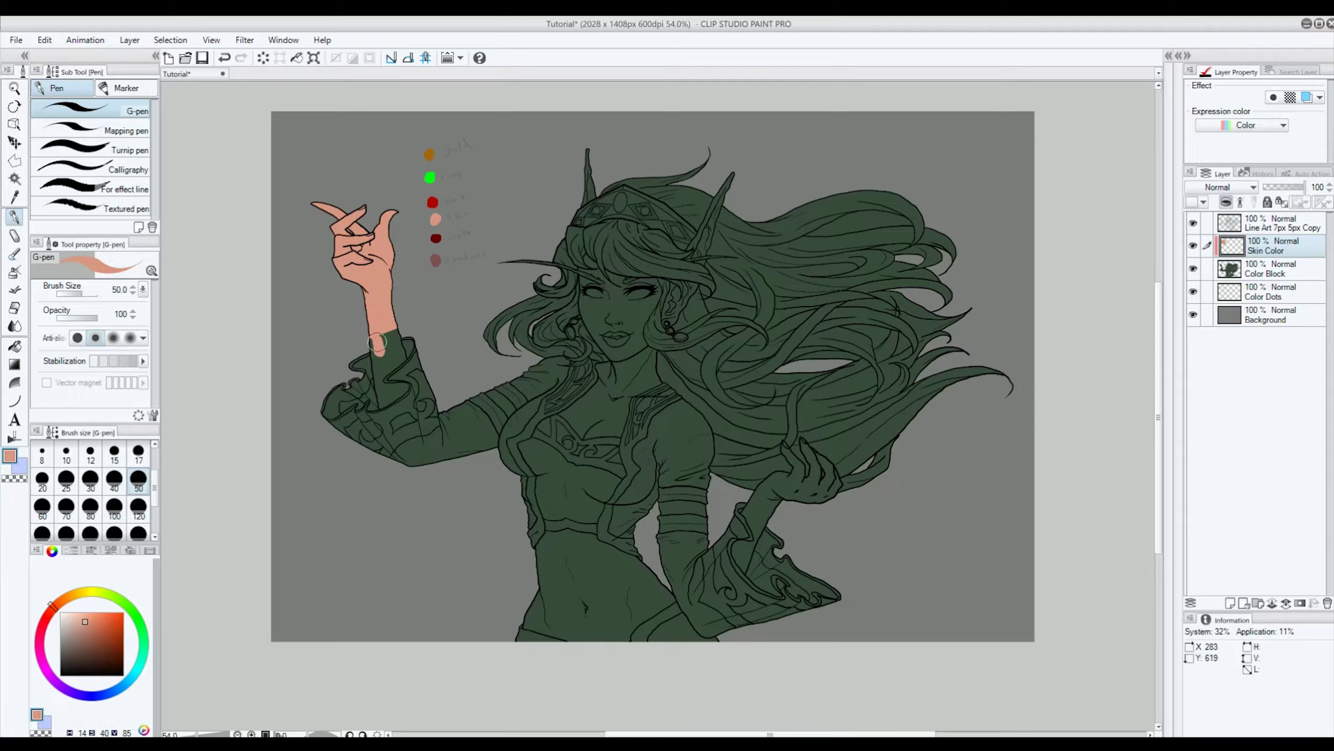
mouse_move(378, 343)
mouse_down()
mouse_move(393, 346)
mouse_move(390, 360)
mouse_up()
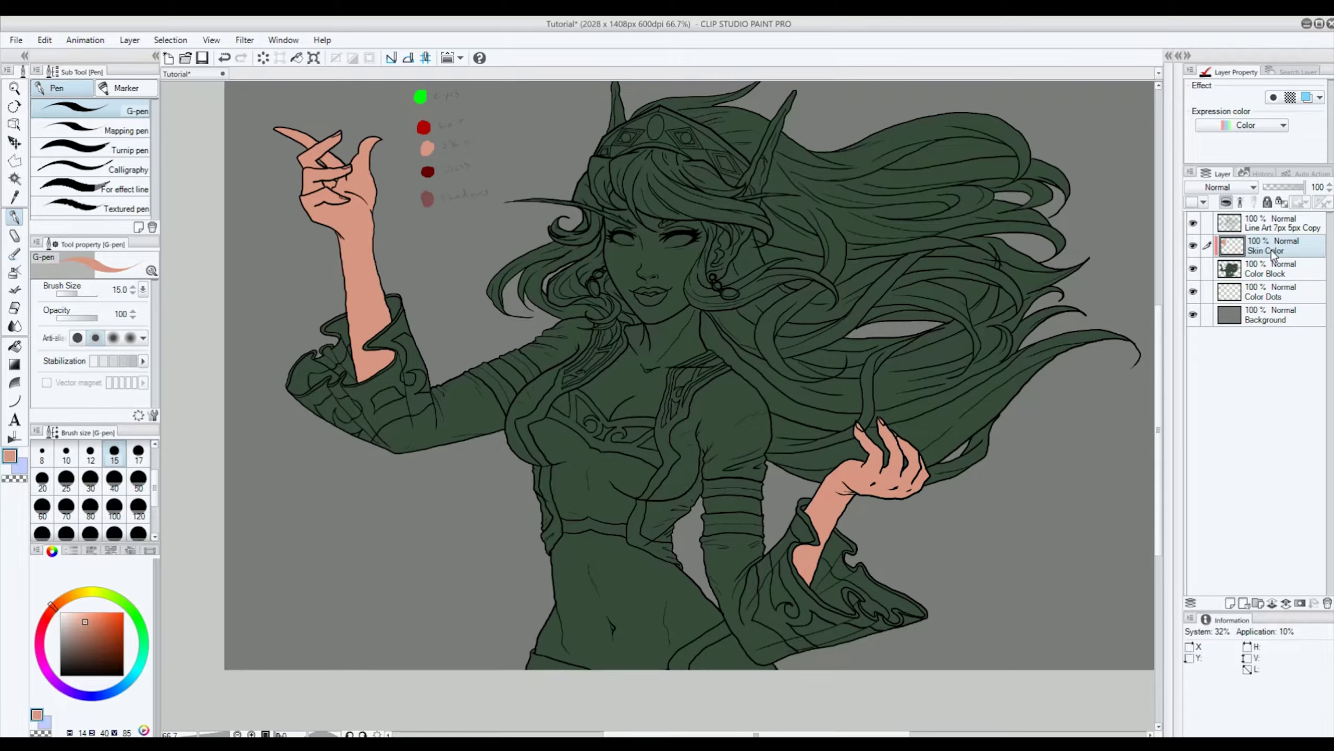
Step: Auto-select the chest, neck and midriff skin areas from the Line Art 7px 5px Copy layer
click(1272, 231)
key(w)
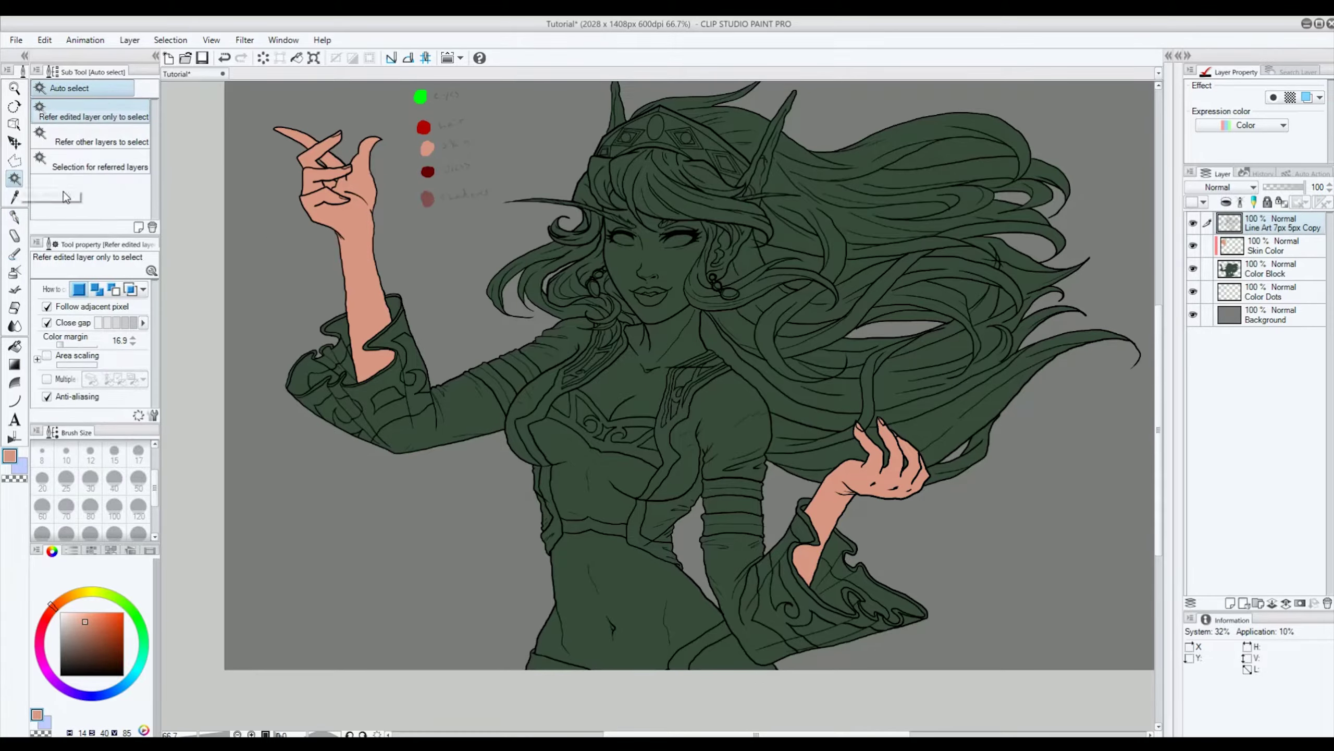
click(622, 389)
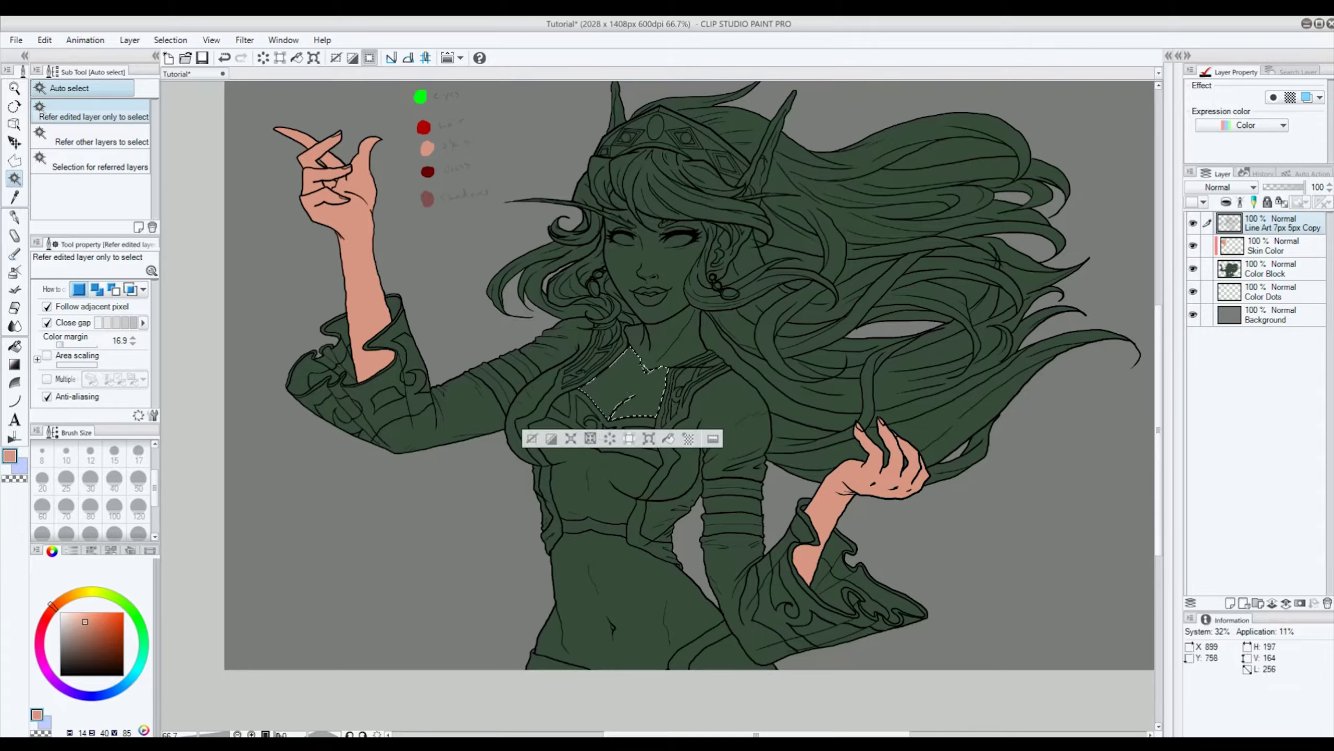
shift+click(654, 363)
shift+click(692, 351)
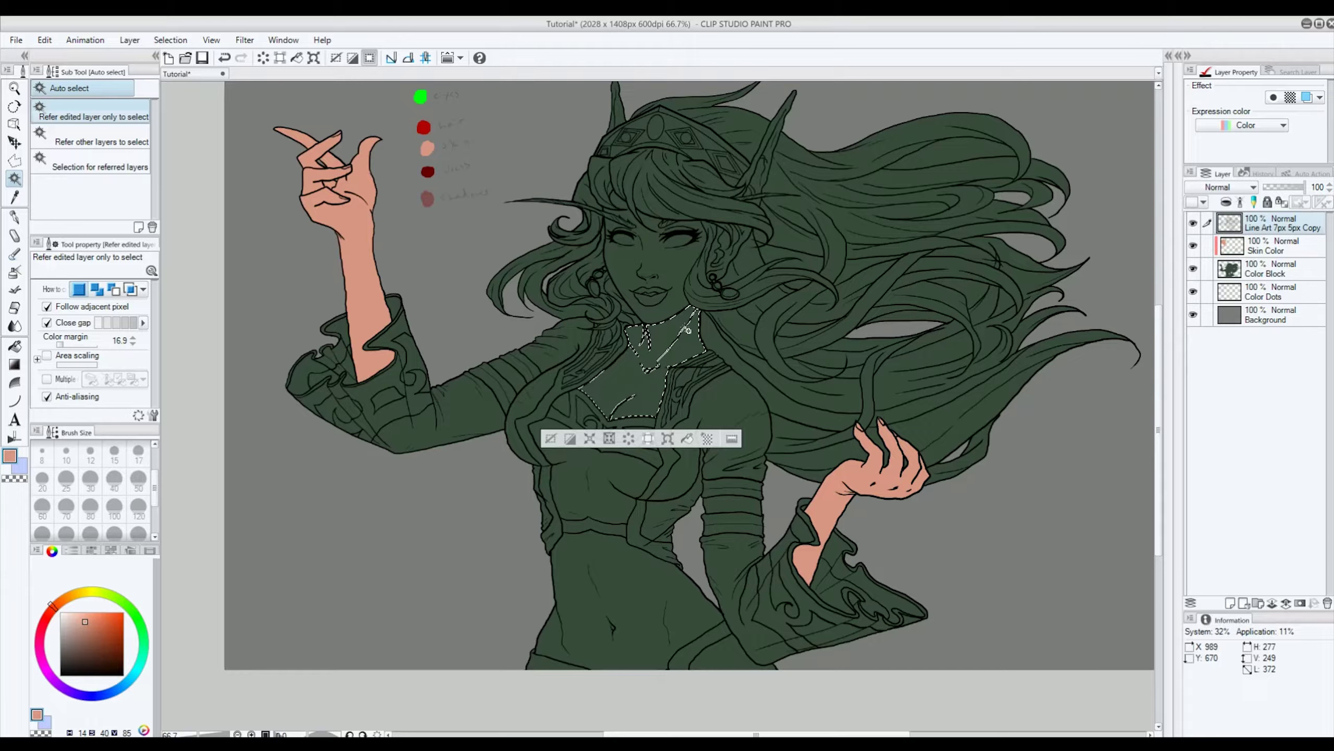
shift+click(617, 565)
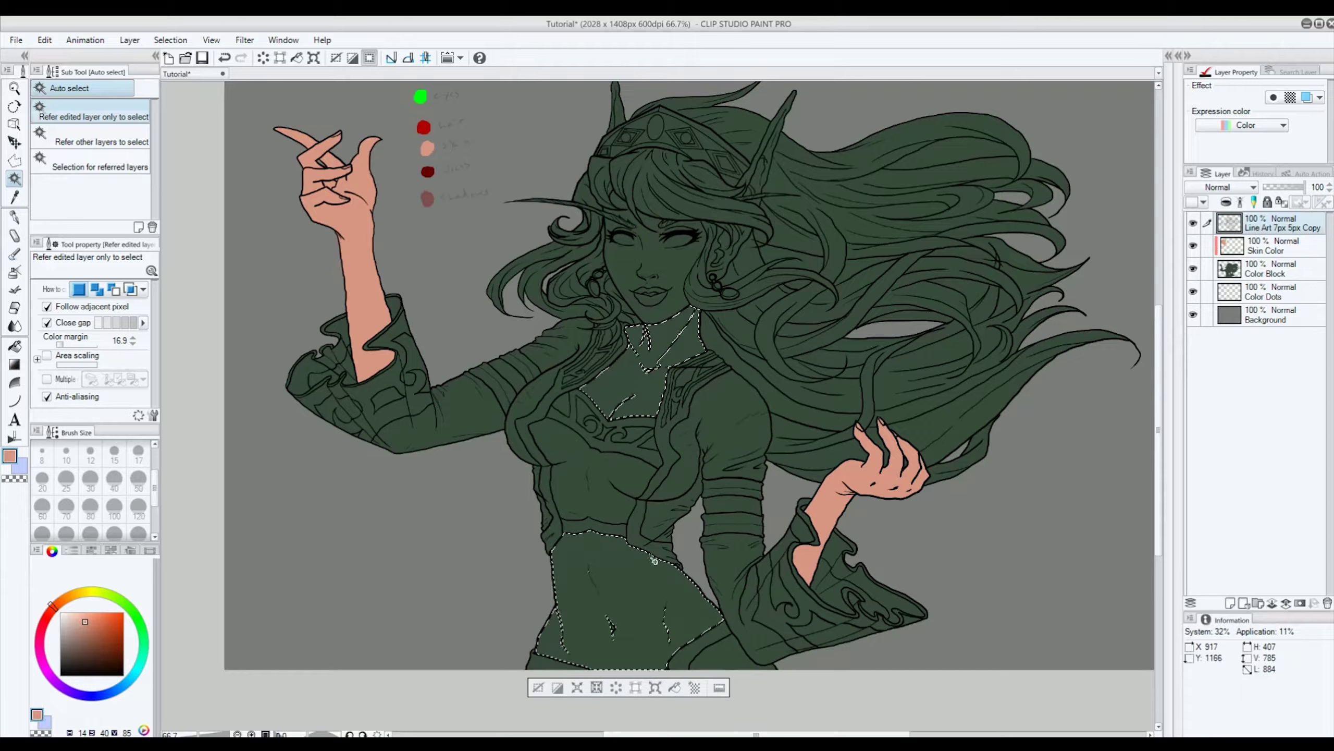
scroll(634, 636, up, 2)
scroll(634, 635, up, 5)
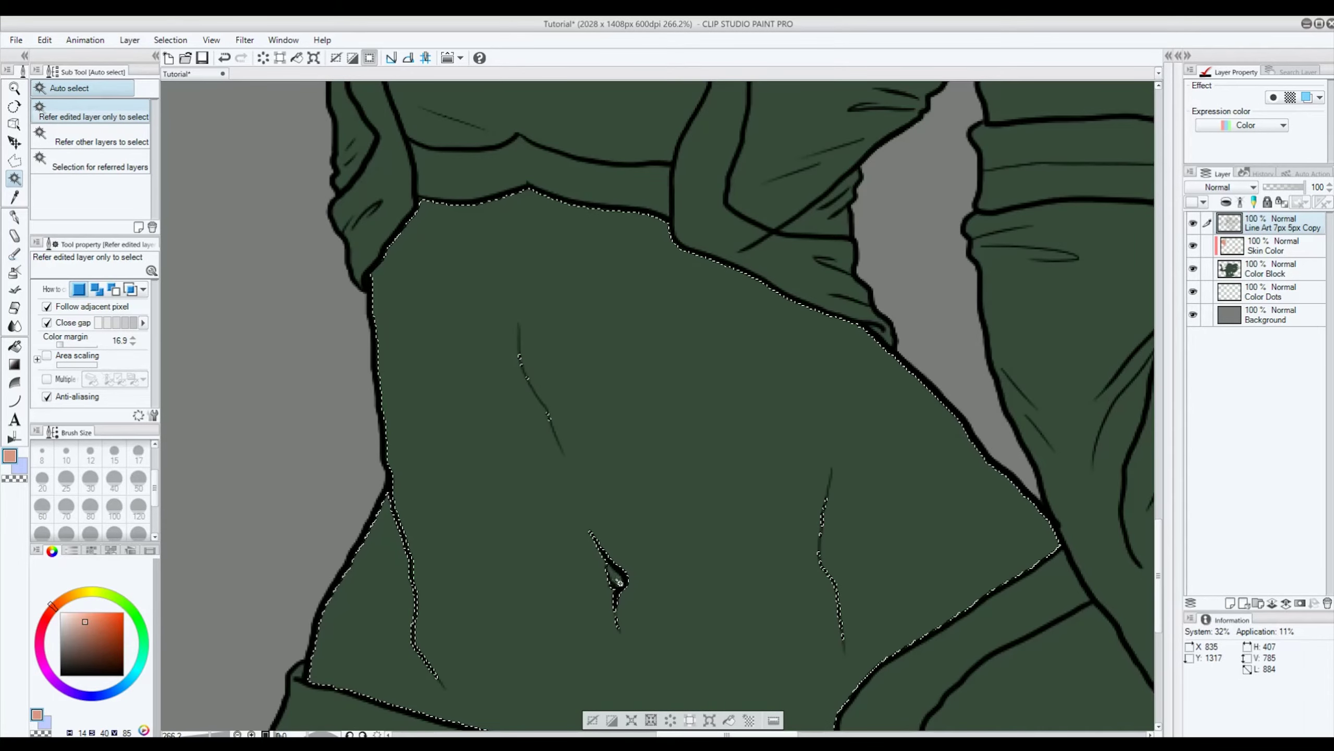
scroll(712, 572, down, 2)
scroll(632, 448, down, 2)
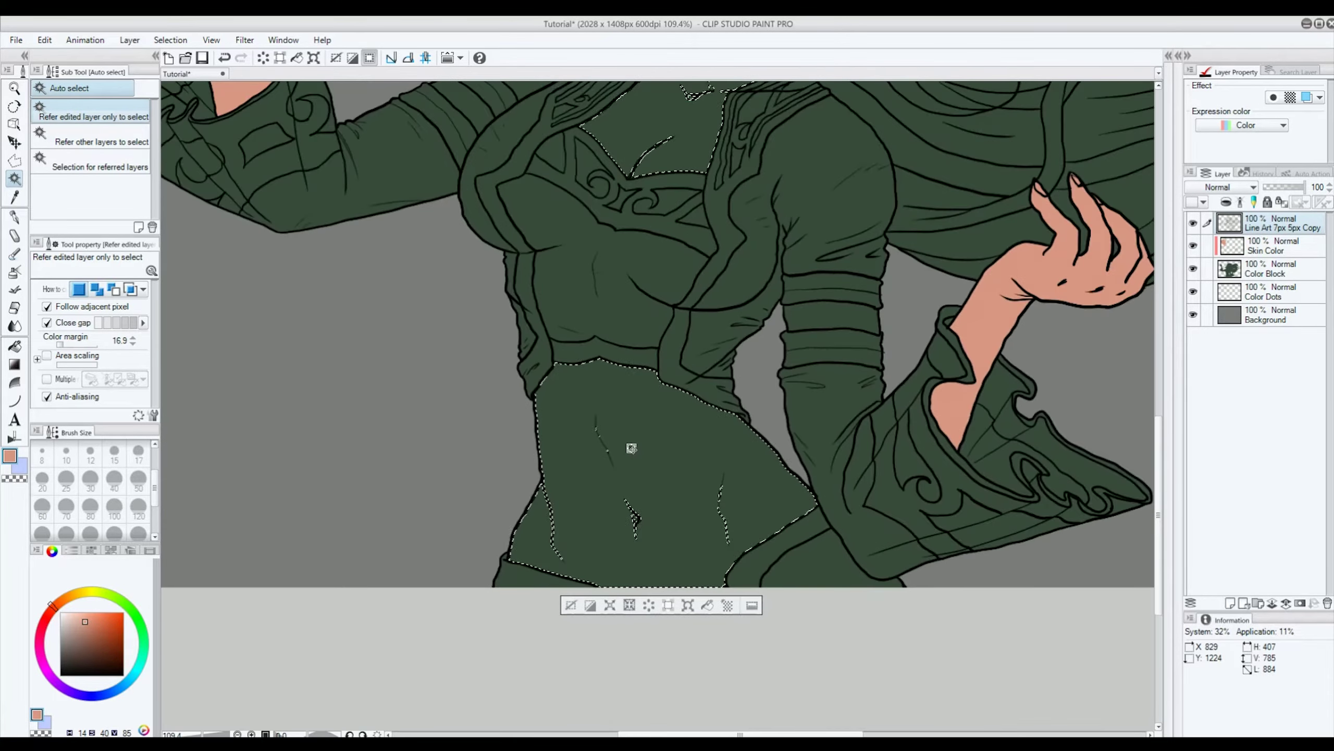
Step: Add the pointed tips of both ears to the selection
drag(1159, 453, 1155, 314)
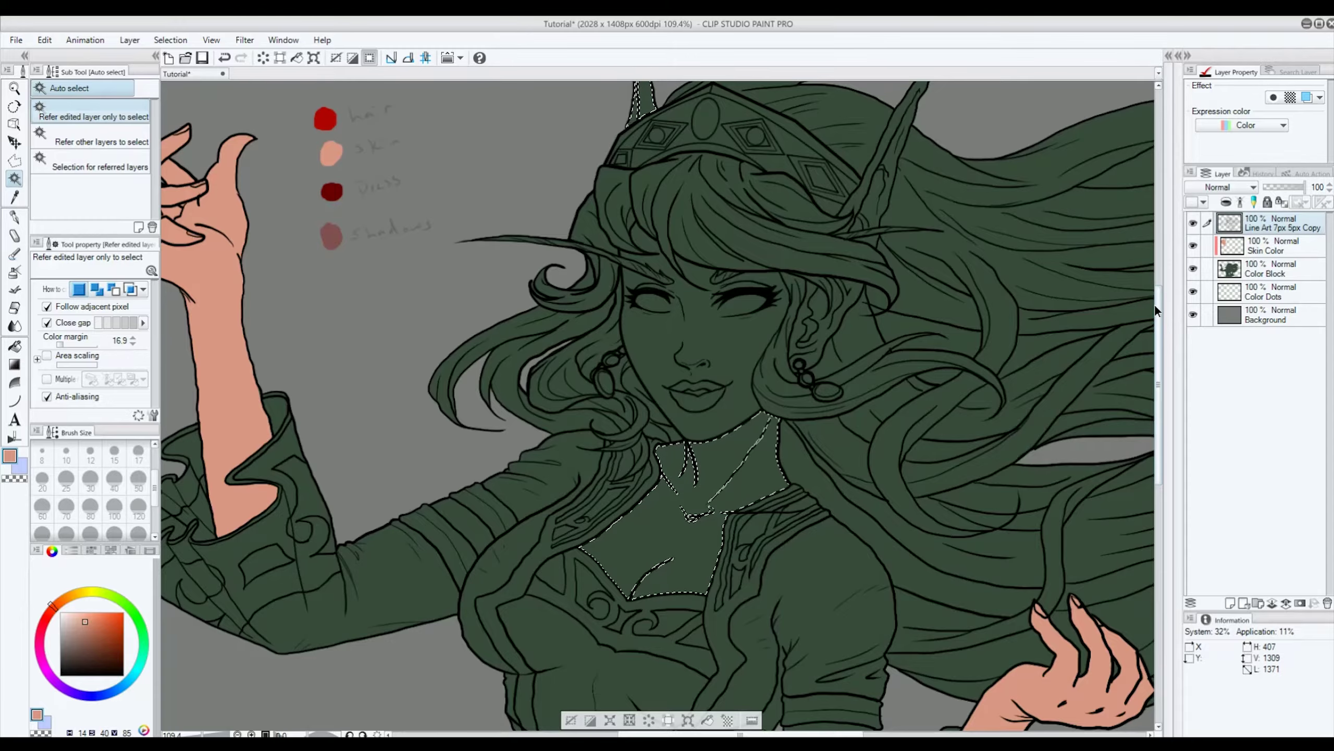
drag(1155, 303, 1155, 264)
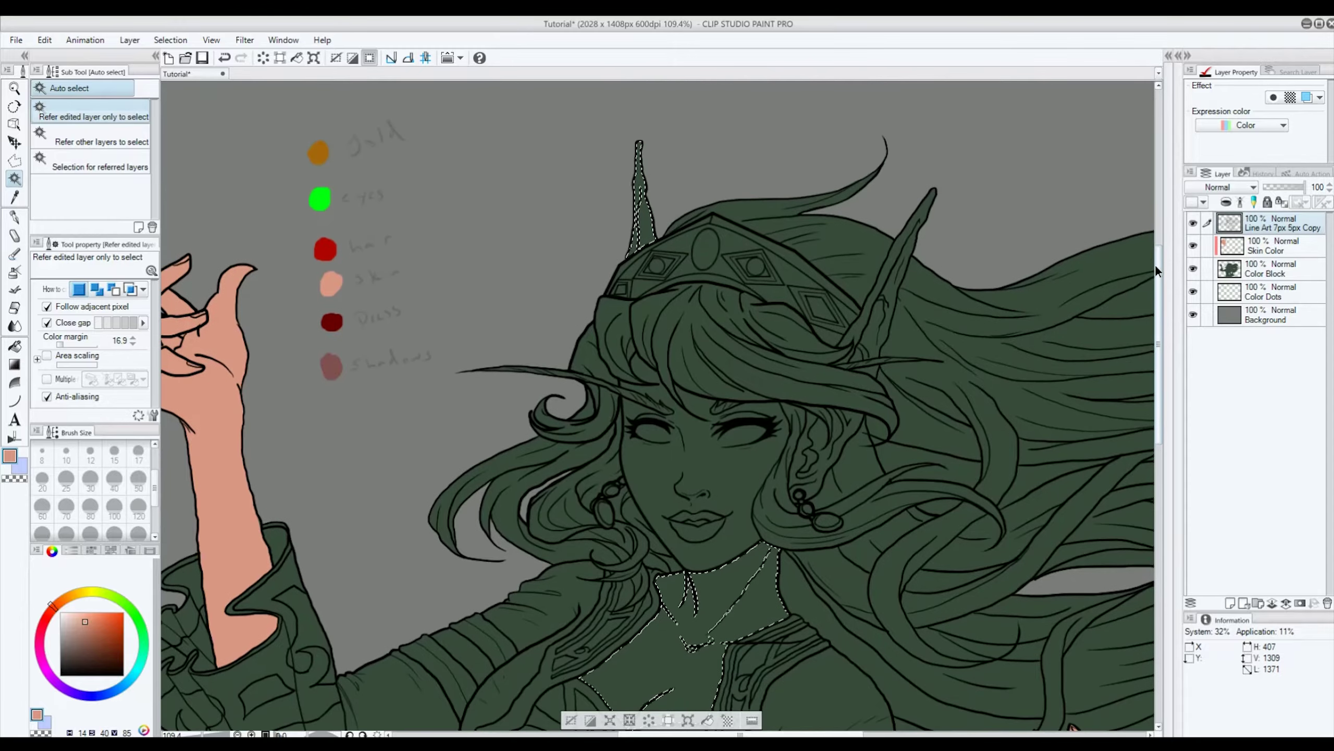
click(891, 271)
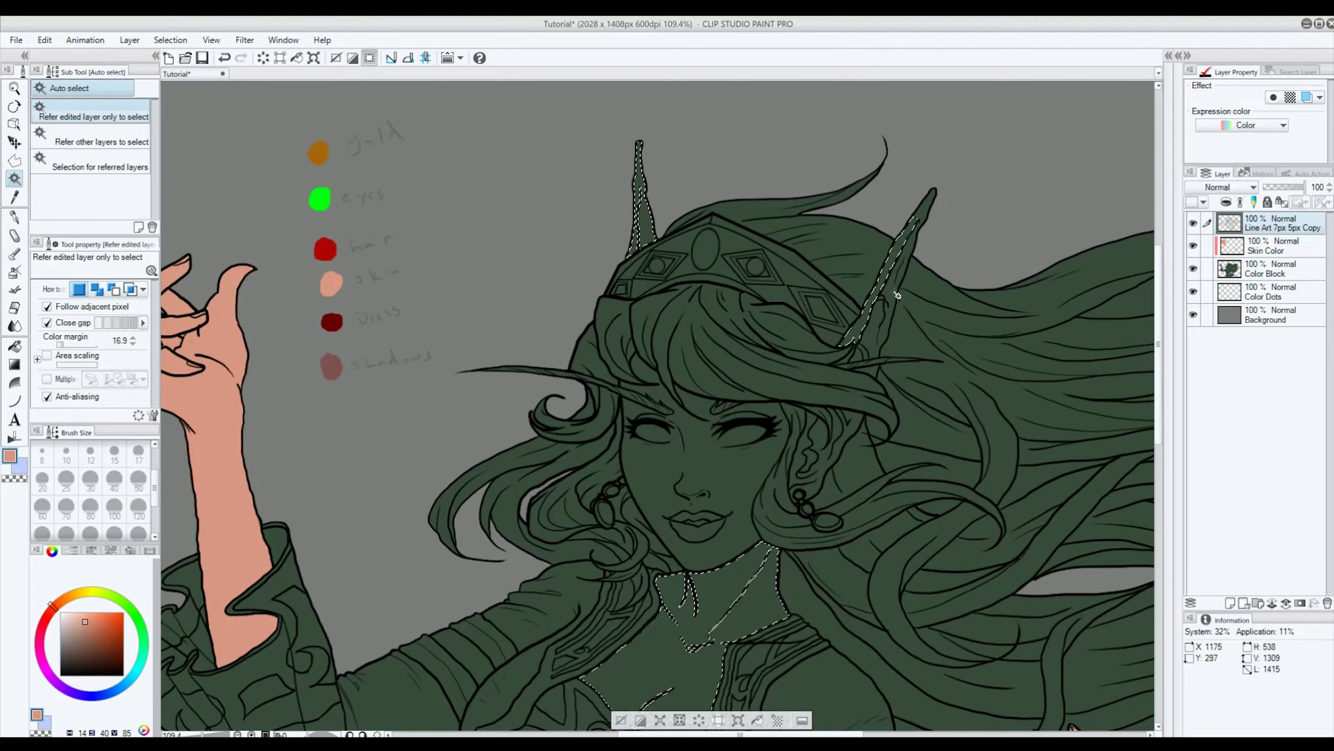
click(930, 235)
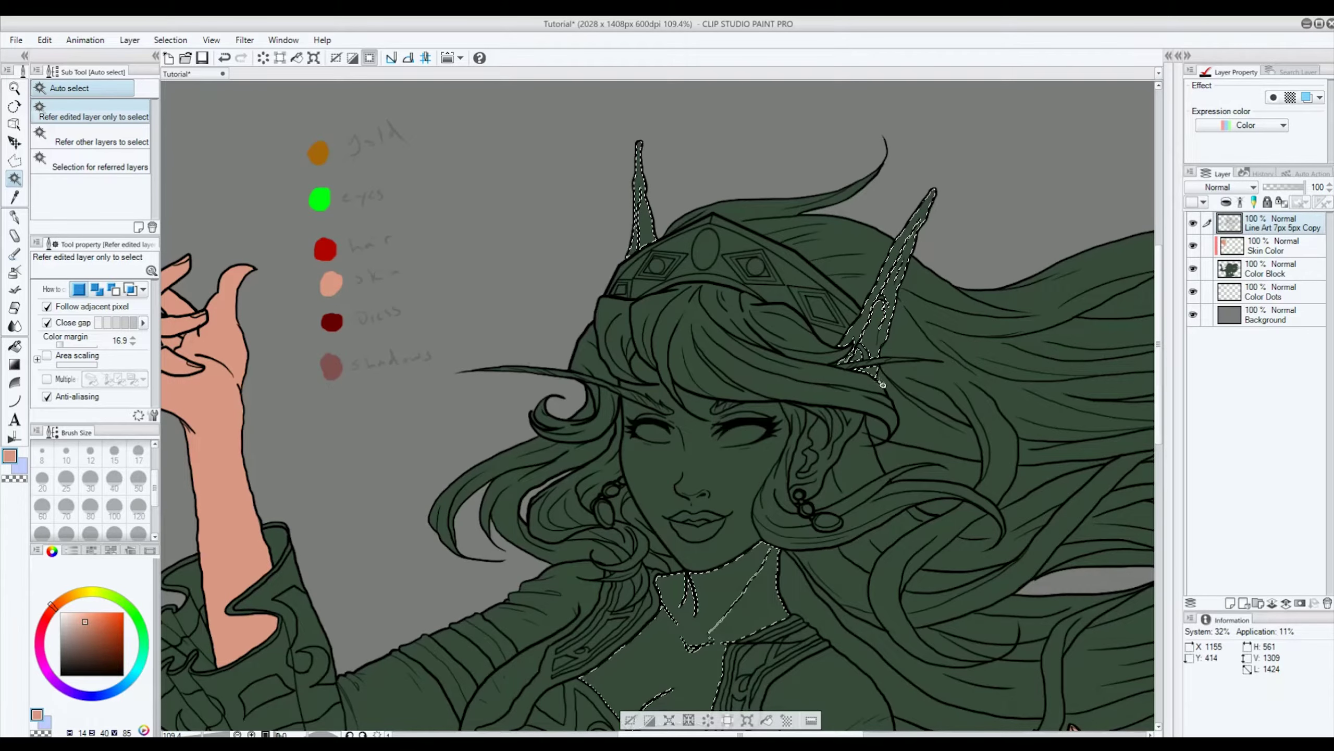
Step: Add the inner ear areas below the hair and the face to the skin selection
scroll(876, 375, up, 5)
scroll(875, 322, up, 1)
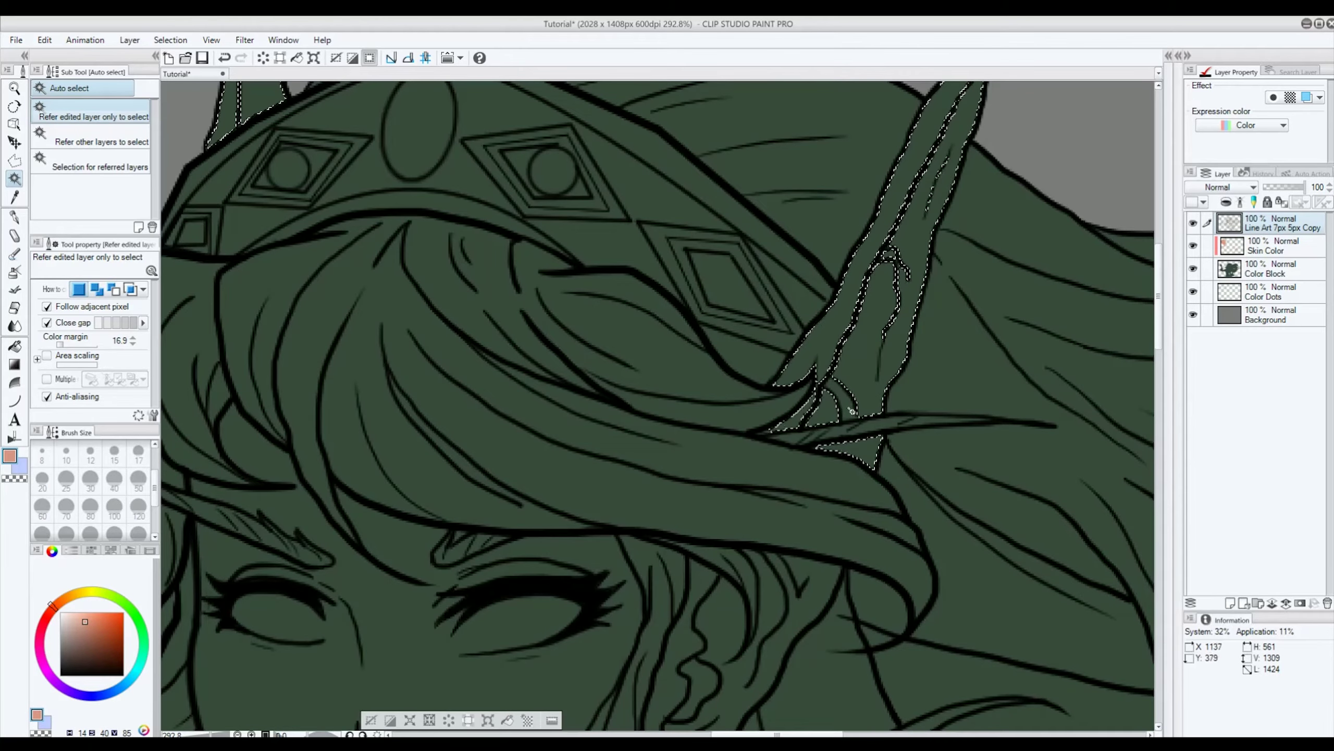
click(812, 573)
key(-)
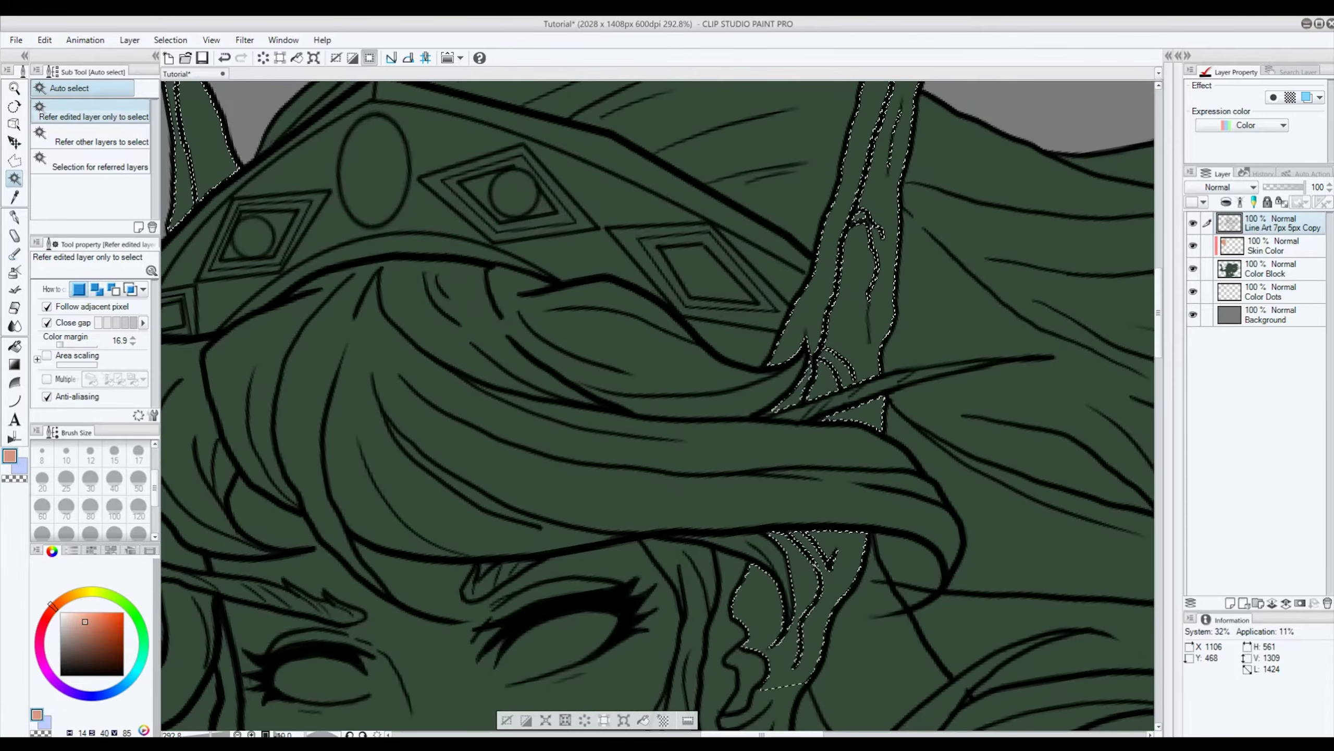
key(-)
key(-)
scroll(815, 565, down, 1)
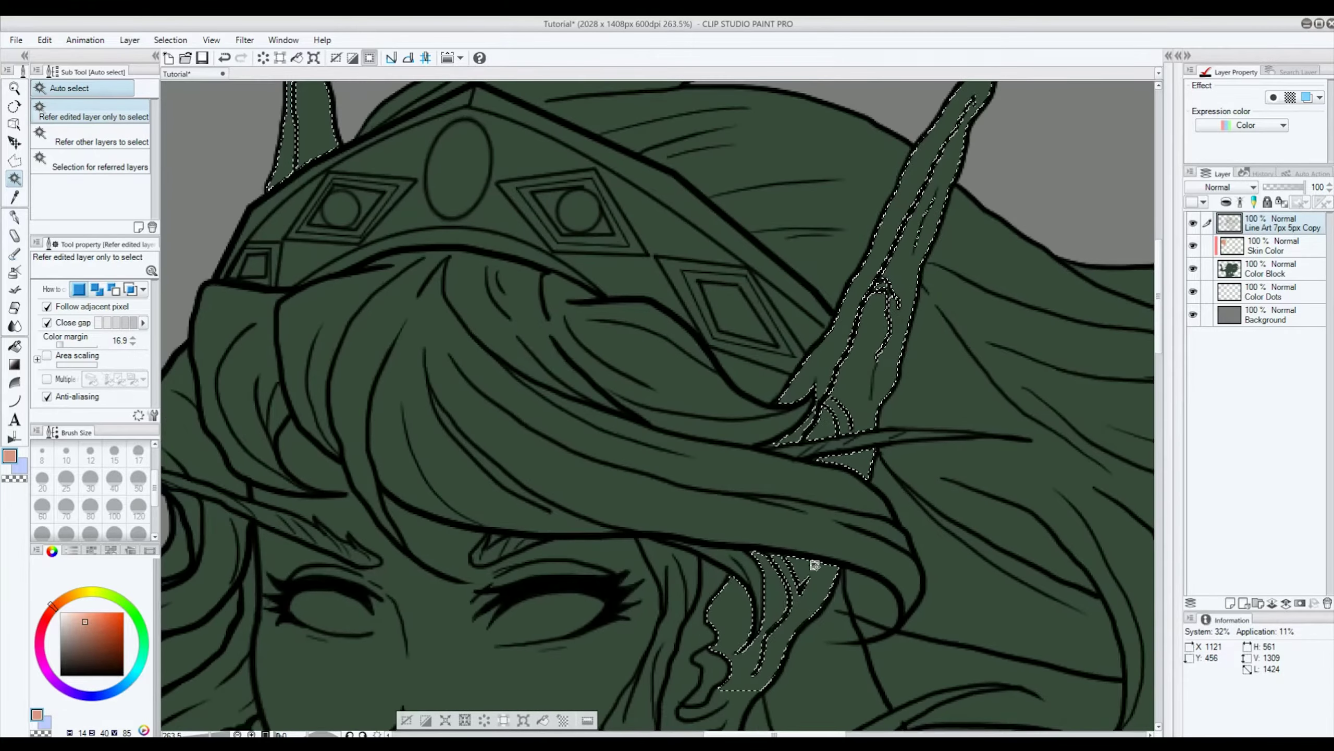
scroll(815, 565, down, 3)
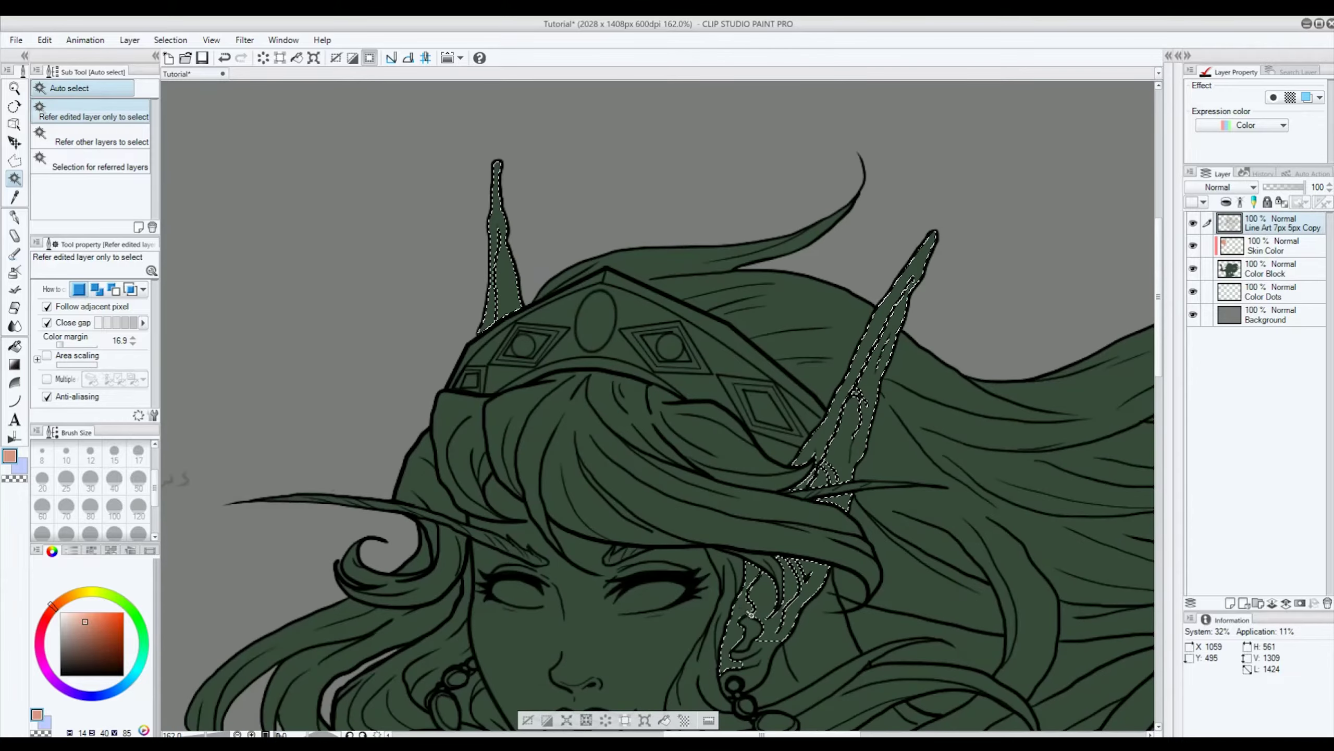
click(764, 670)
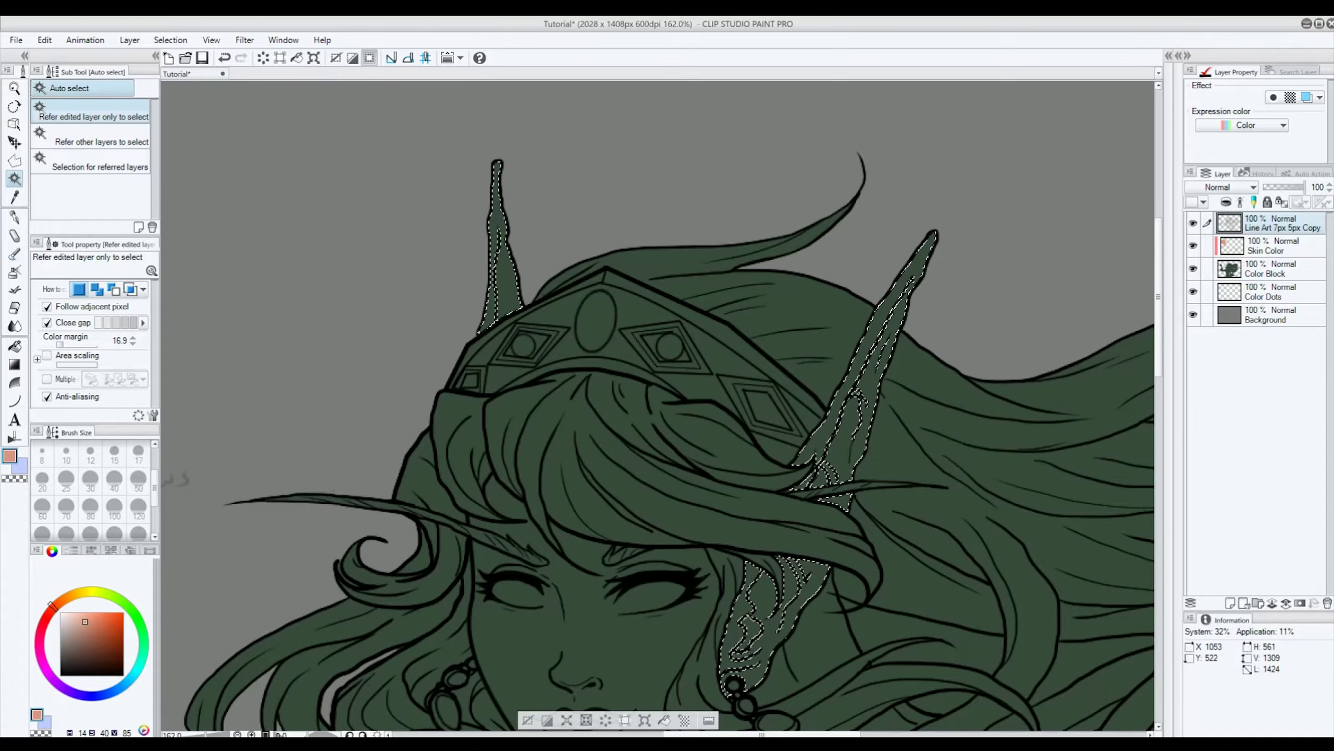
scroll(735, 644, down, 4)
click(703, 621)
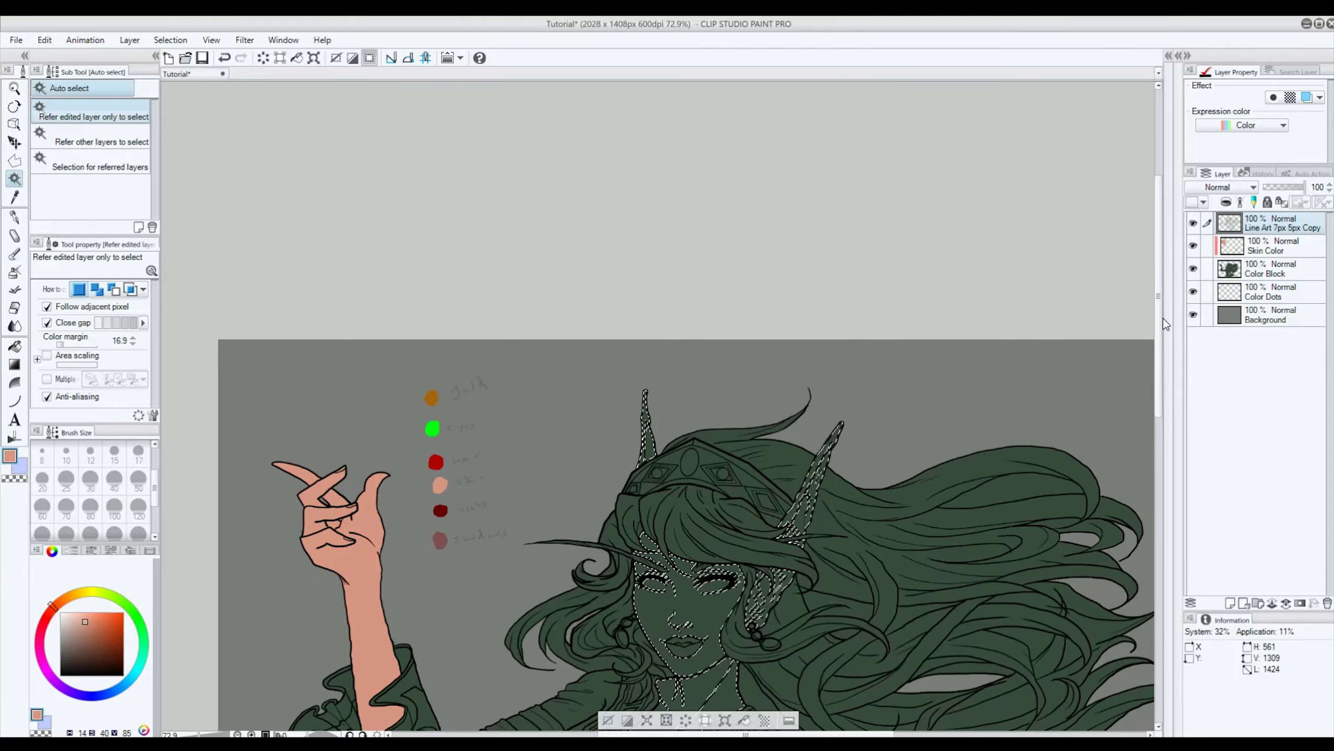
Step: Paint the selected skin areas on the Skin Color layer with the G-pen at size 100 and deselect
drag(1159, 317, 1160, 440)
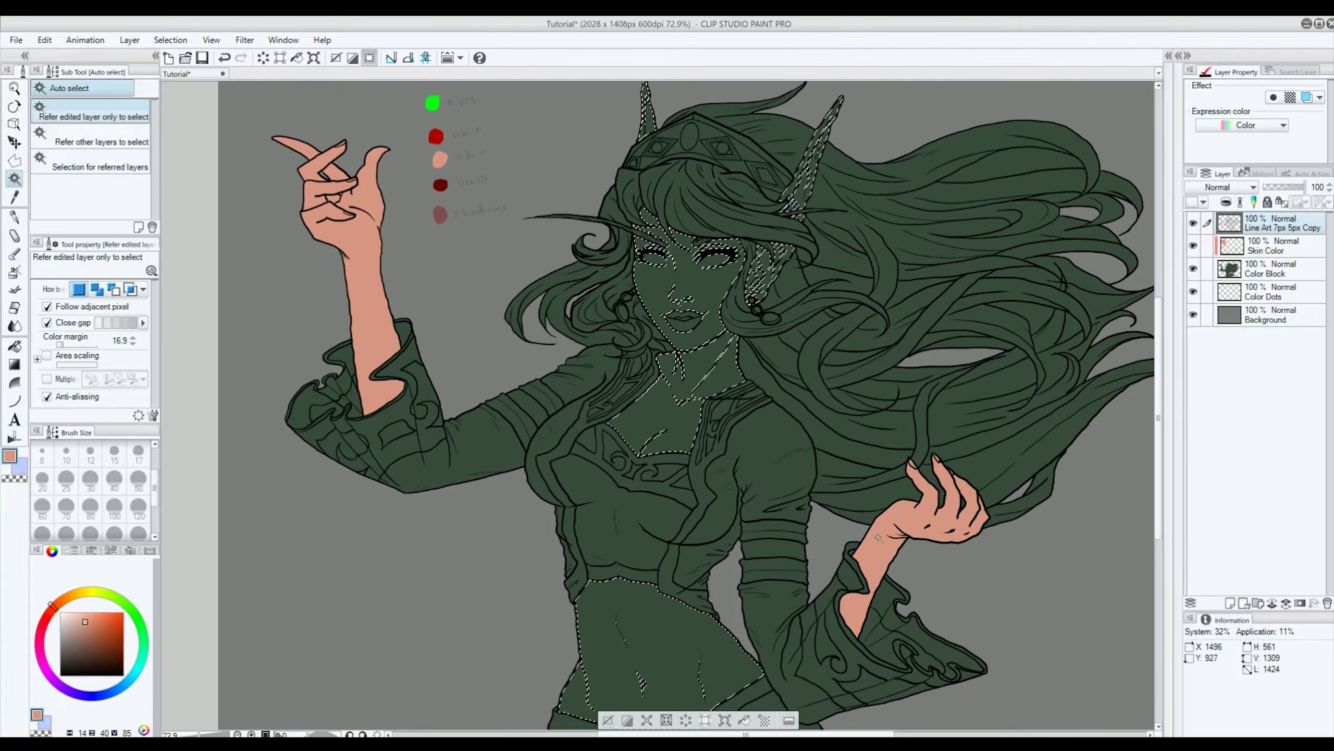
scroll(878, 537, down, 2)
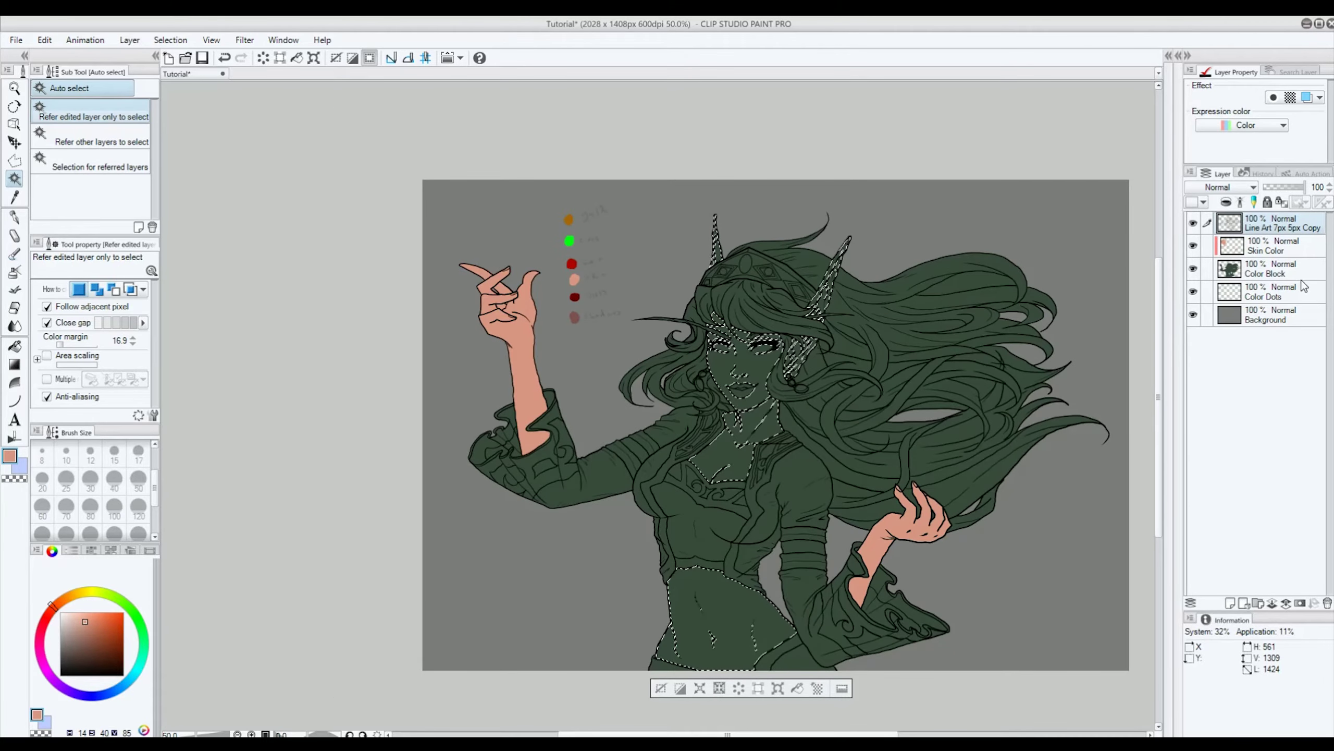
click(1298, 250)
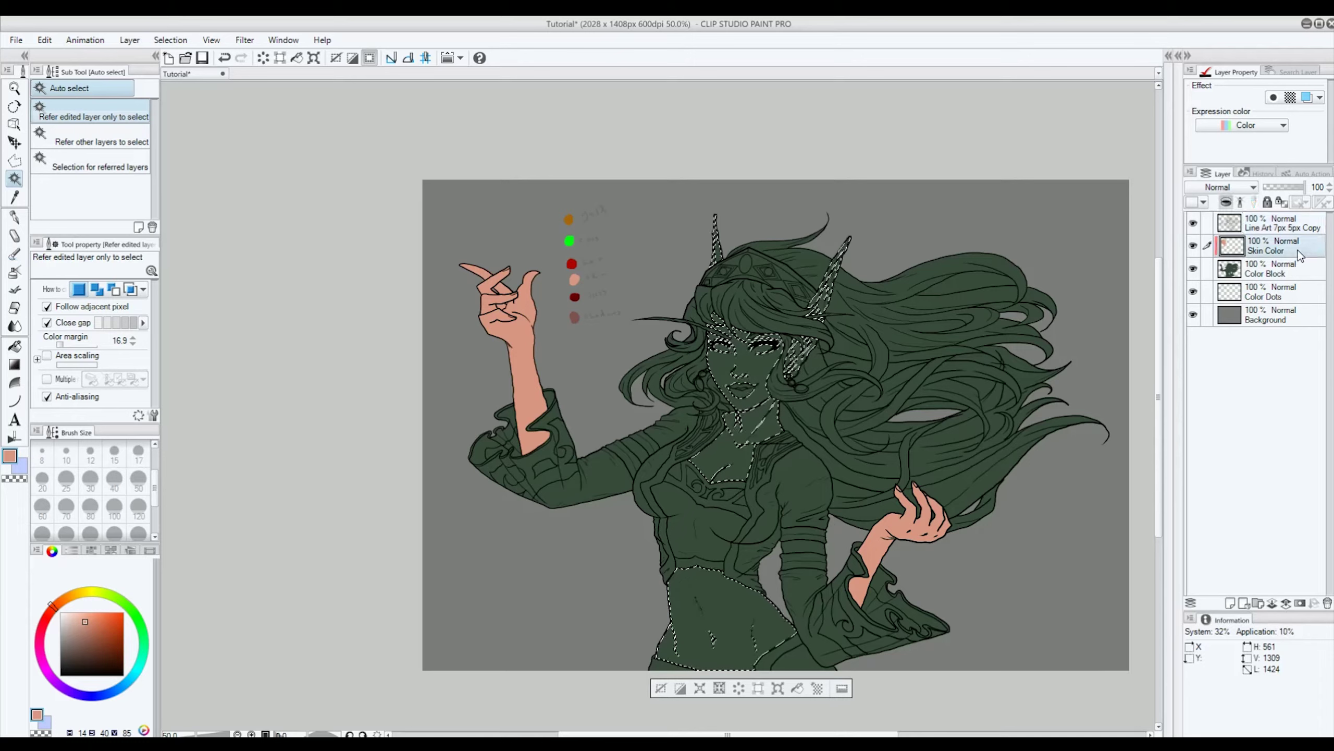
click(14, 217)
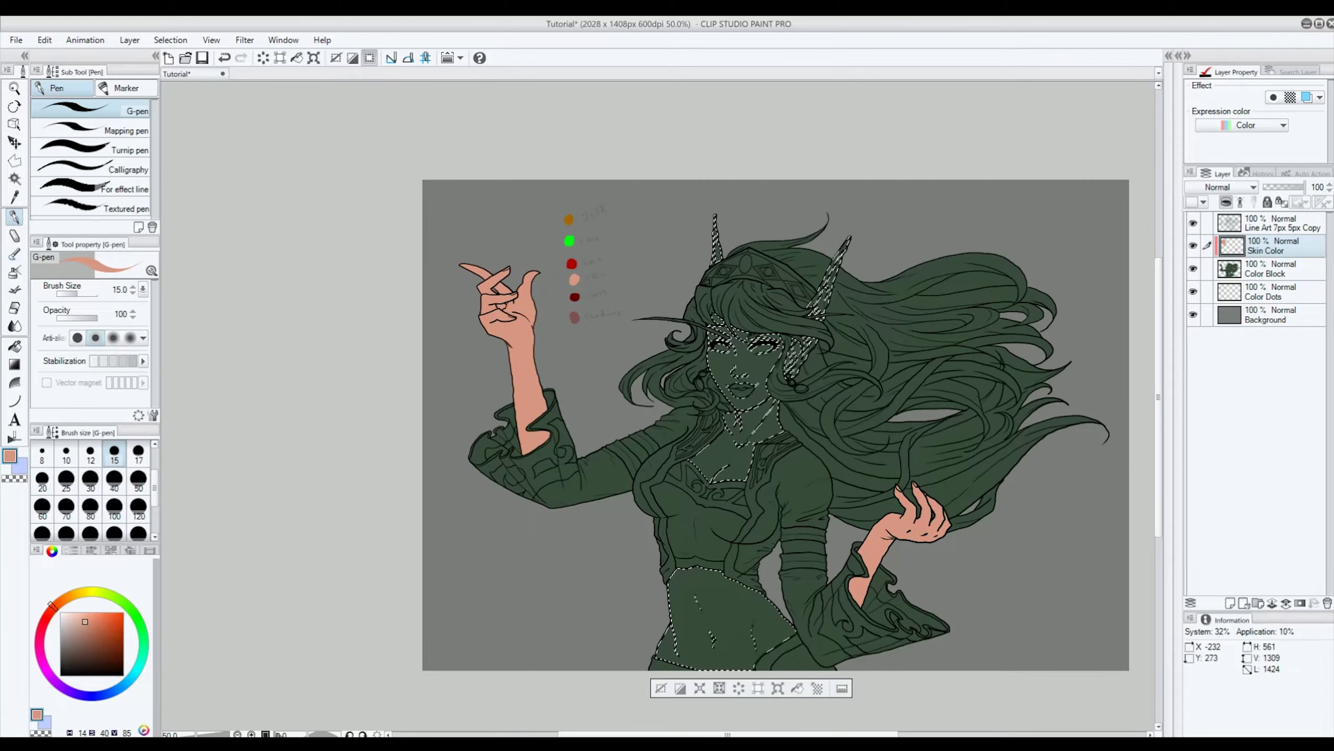
click(114, 507)
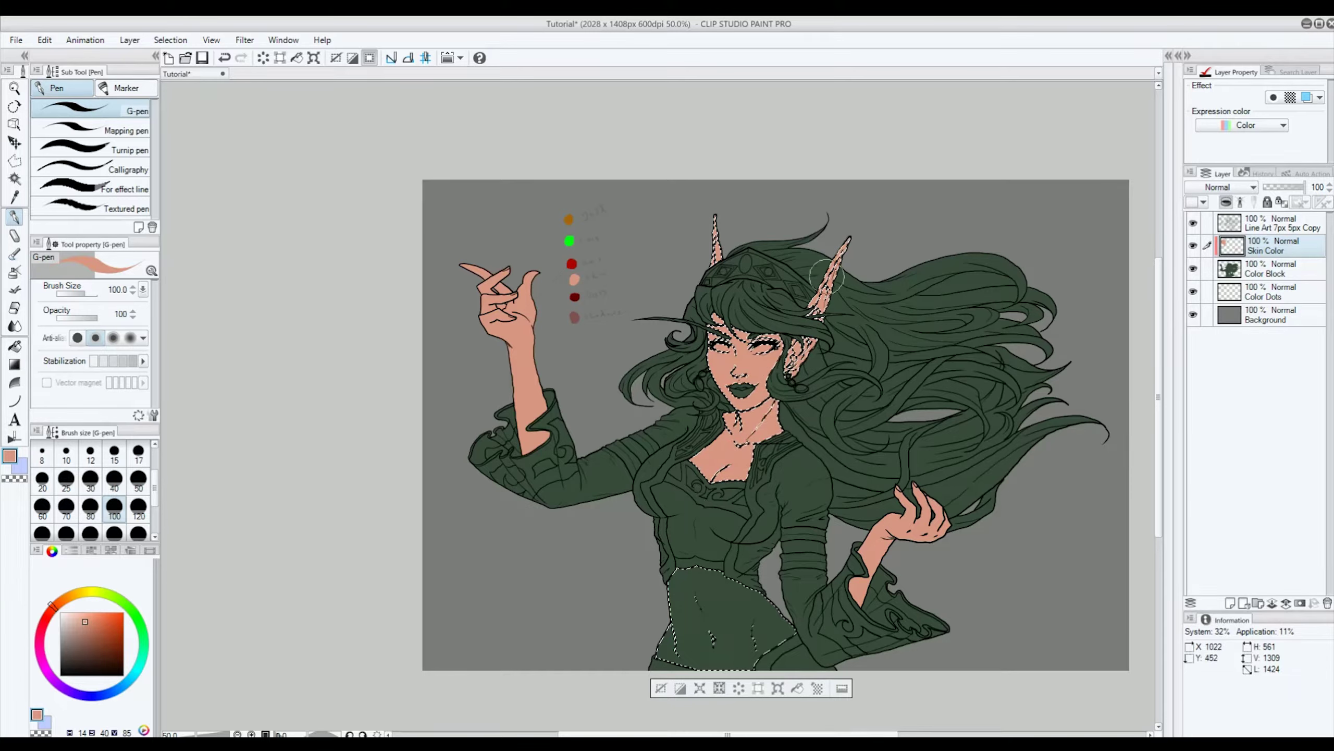
mouse_move(678, 605)
mouse_down()
mouse_move(651, 649)
mouse_move(707, 636)
mouse_move(733, 667)
mouse_move(835, 606)
mouse_move(652, 645)
mouse_up()
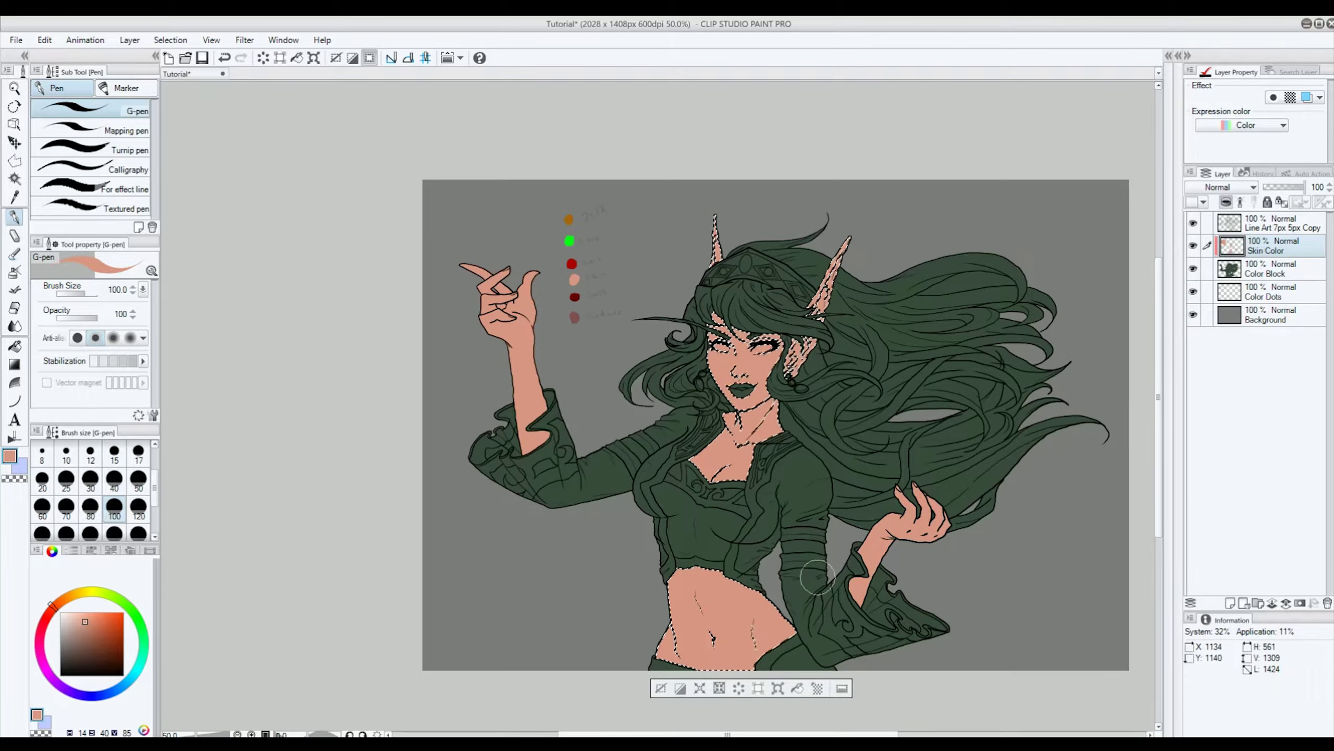
click(661, 688)
Step: Touch up the unpainted skin spots around the collarbone and face with the G-pen at size 12
scroll(683, 500, up, 5)
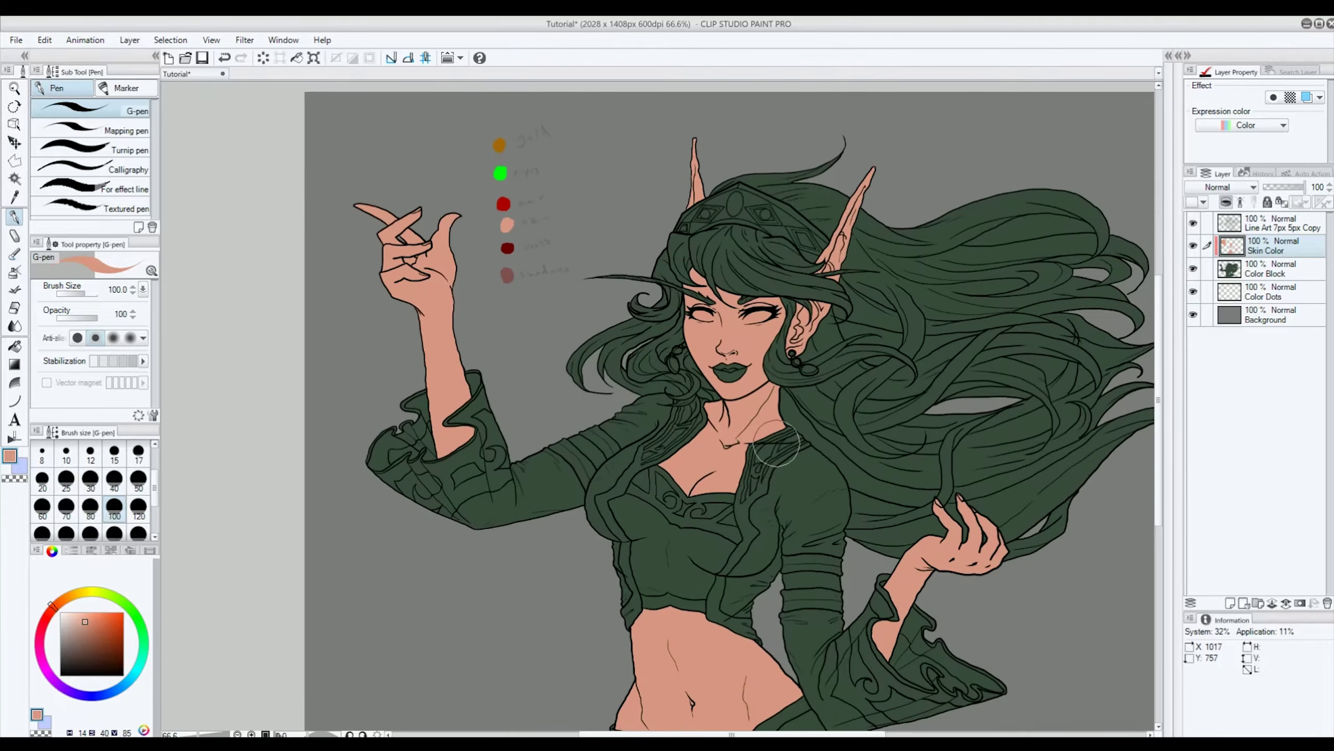
scroll(710, 441, up, 6)
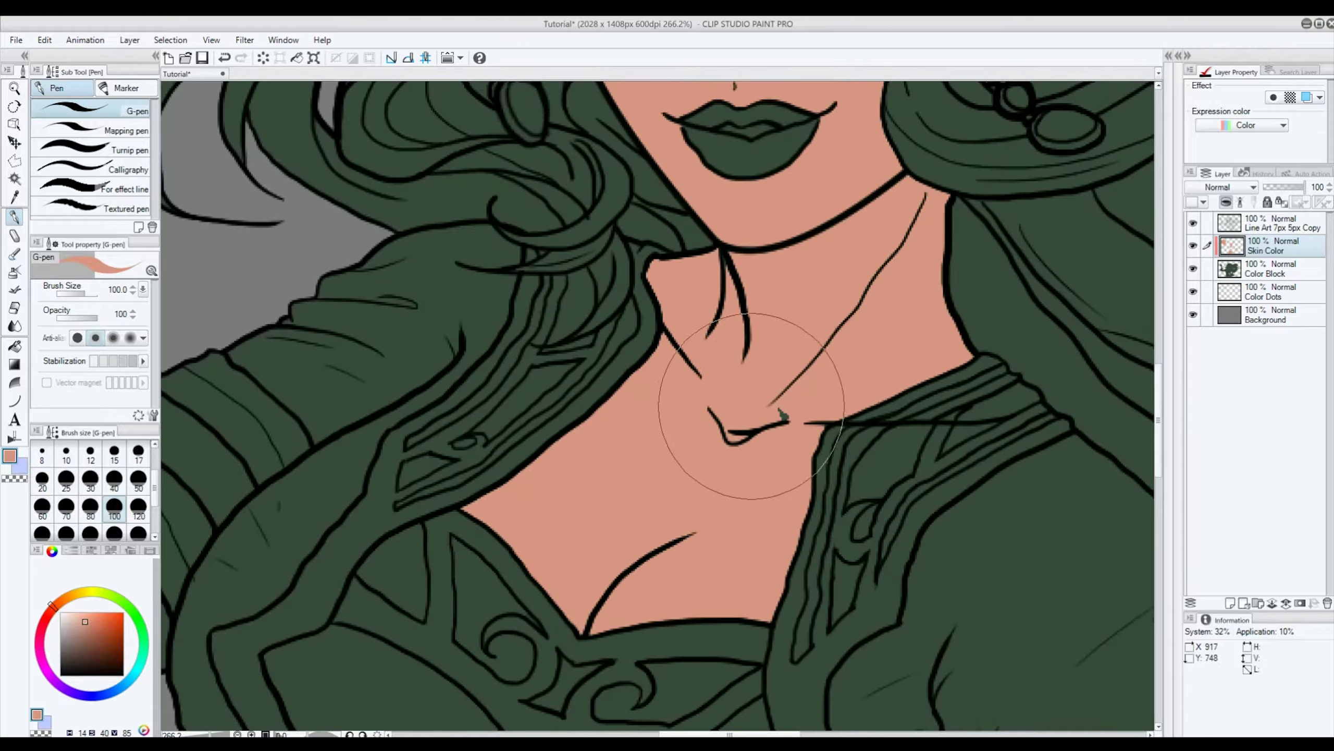
click(85, 457)
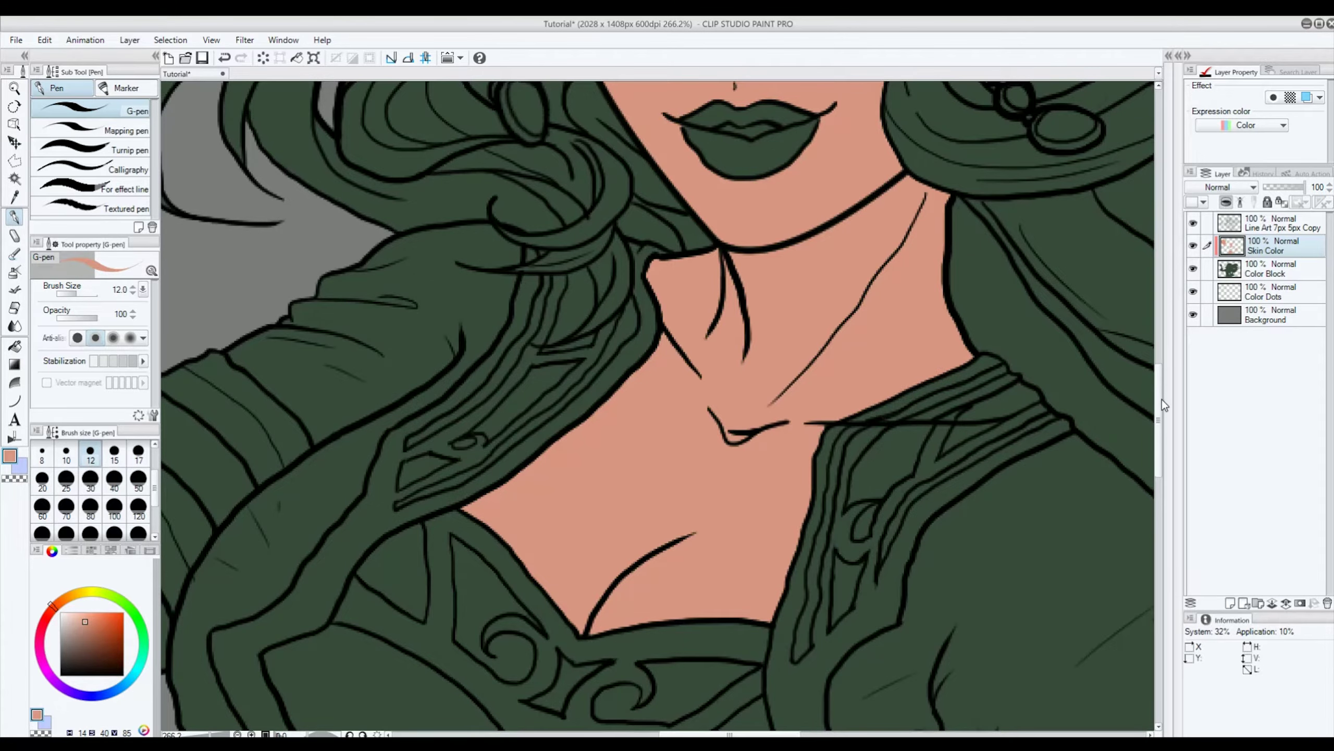
drag(1158, 405, 1140, 324)
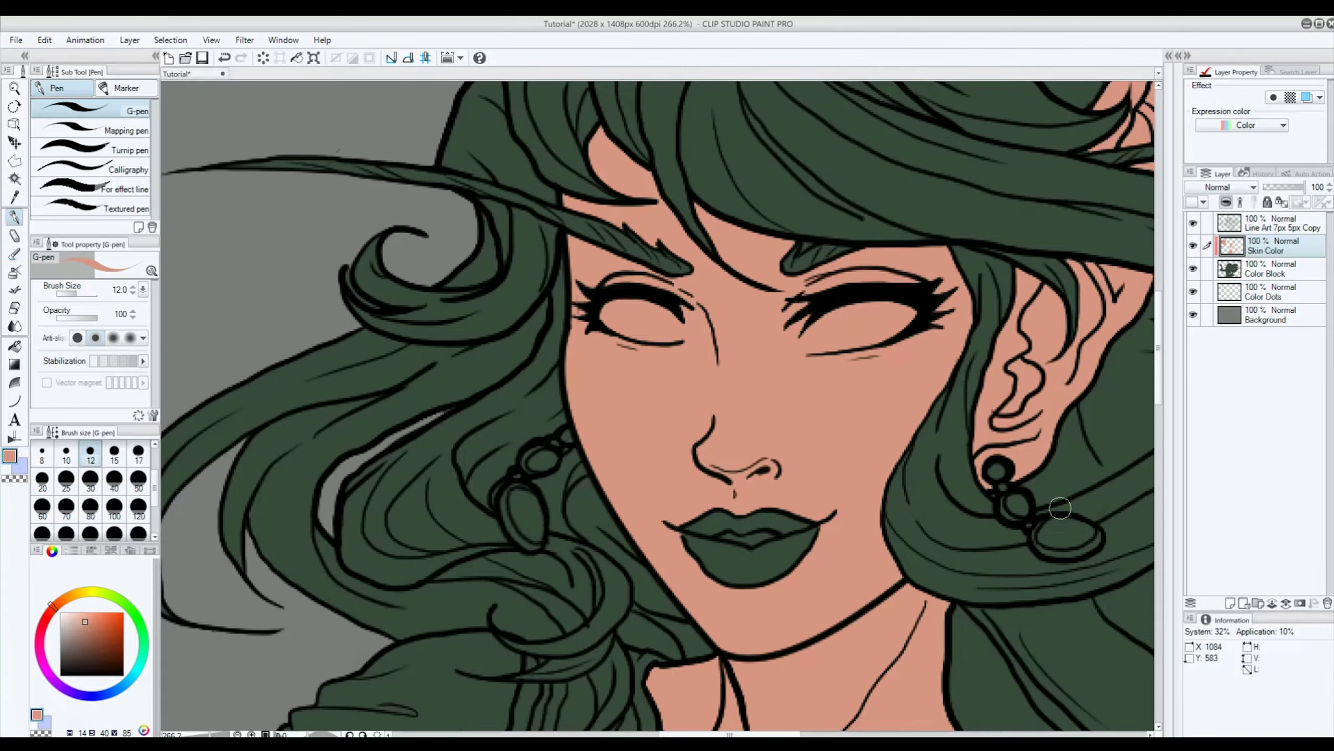
scroll(1060, 508, down, 5)
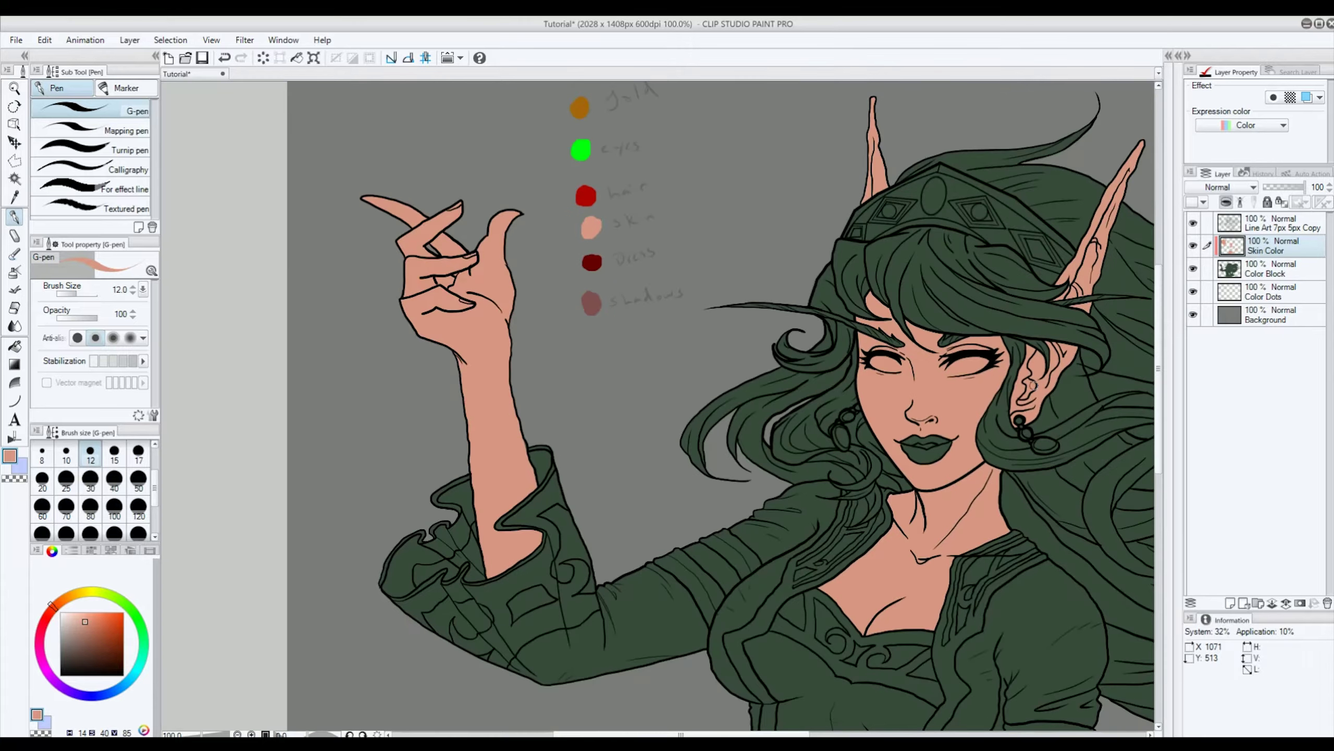
drag(681, 734, 745, 734)
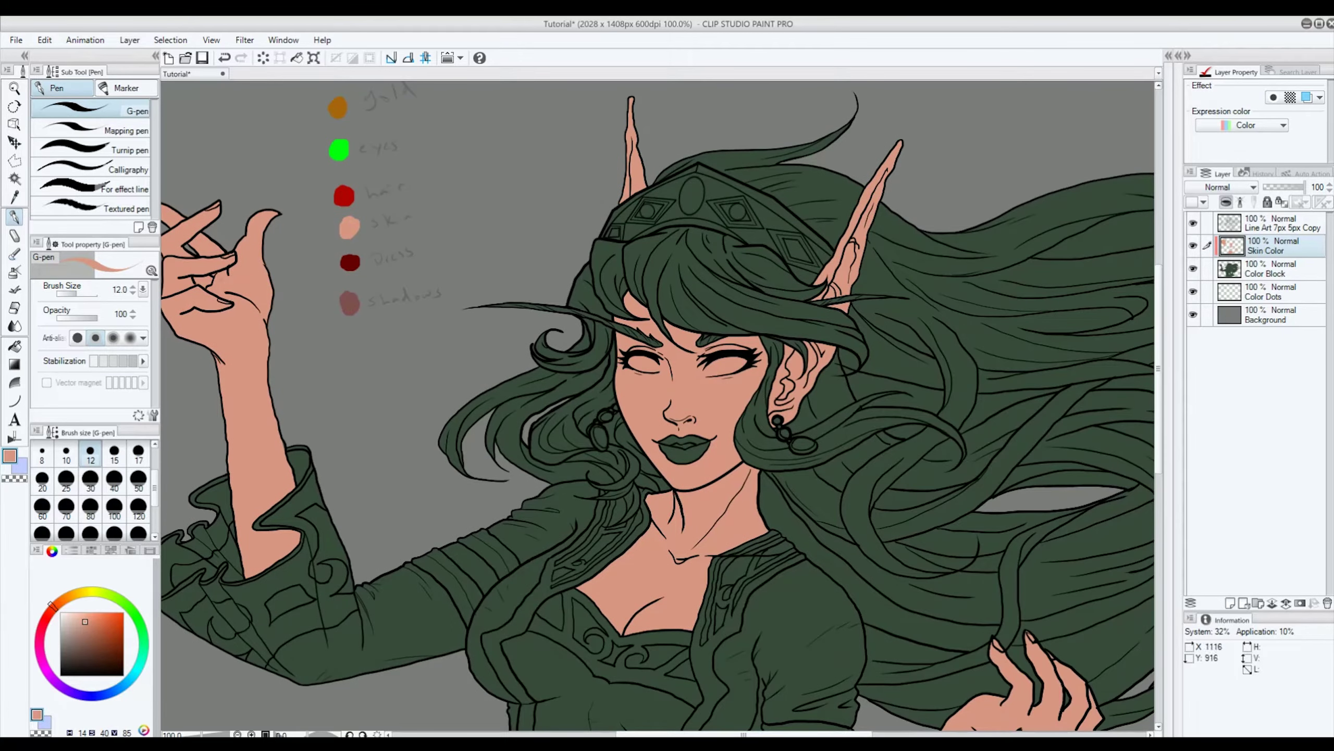
key(ctrl+0)
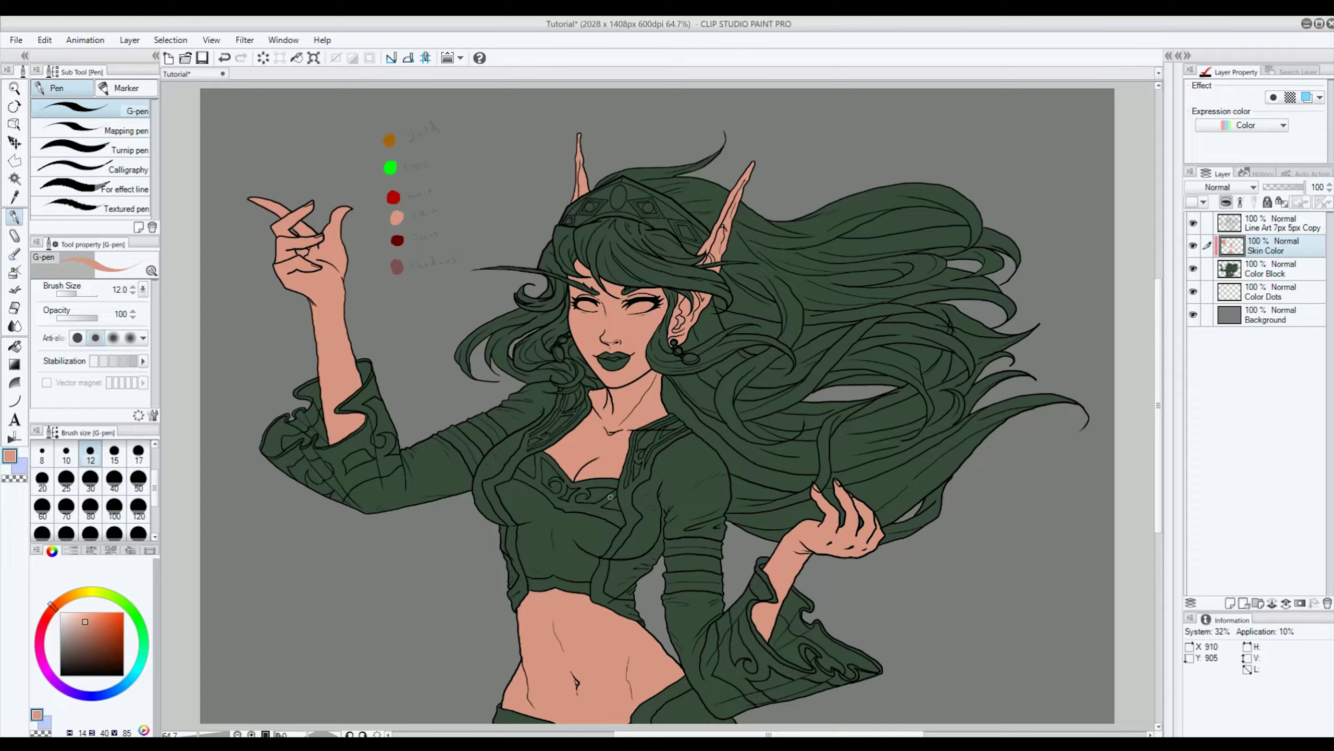
scroll(611, 496, up, 7)
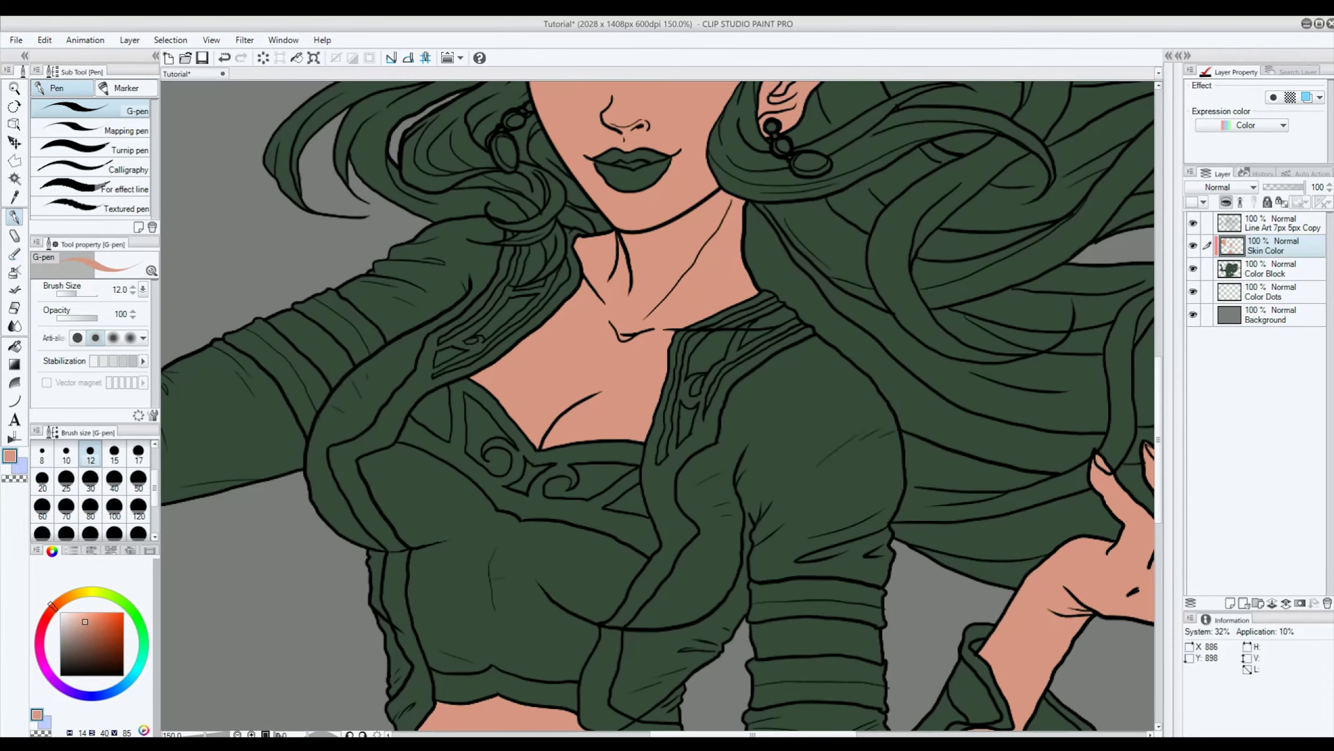
key(ctrl+0)
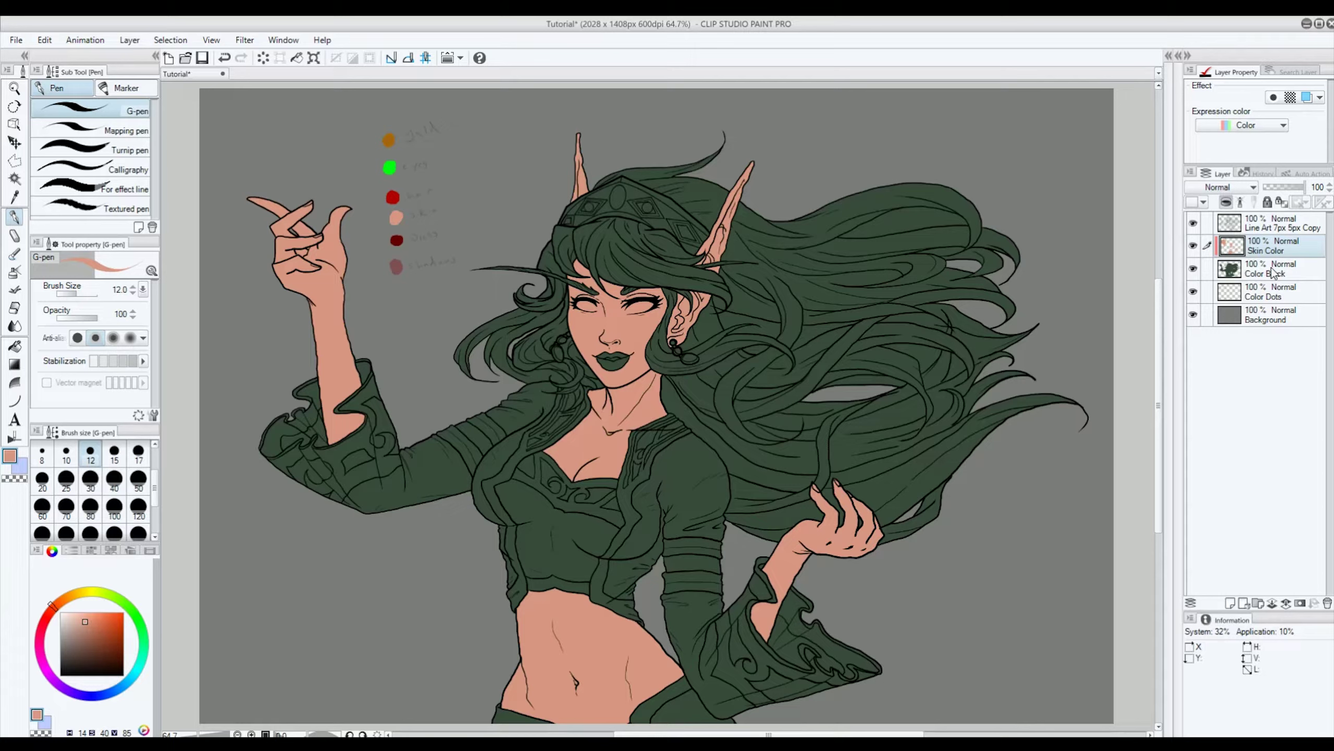
scroll(705, 277, down, 3)
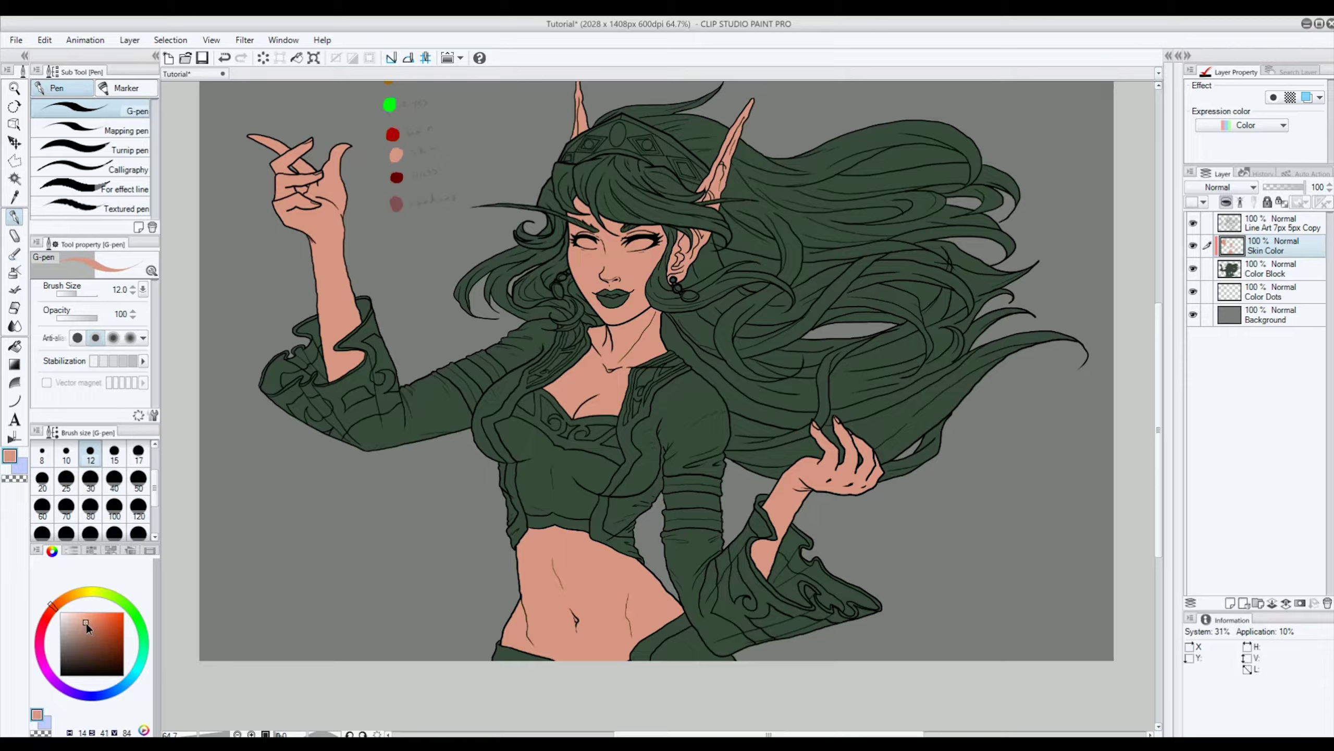
Step: Paint the upper and lower lips on the Skin Color layer in a muted red with the G-pen at size 8
drag(85, 622, 93, 628)
drag(50, 607, 47, 609)
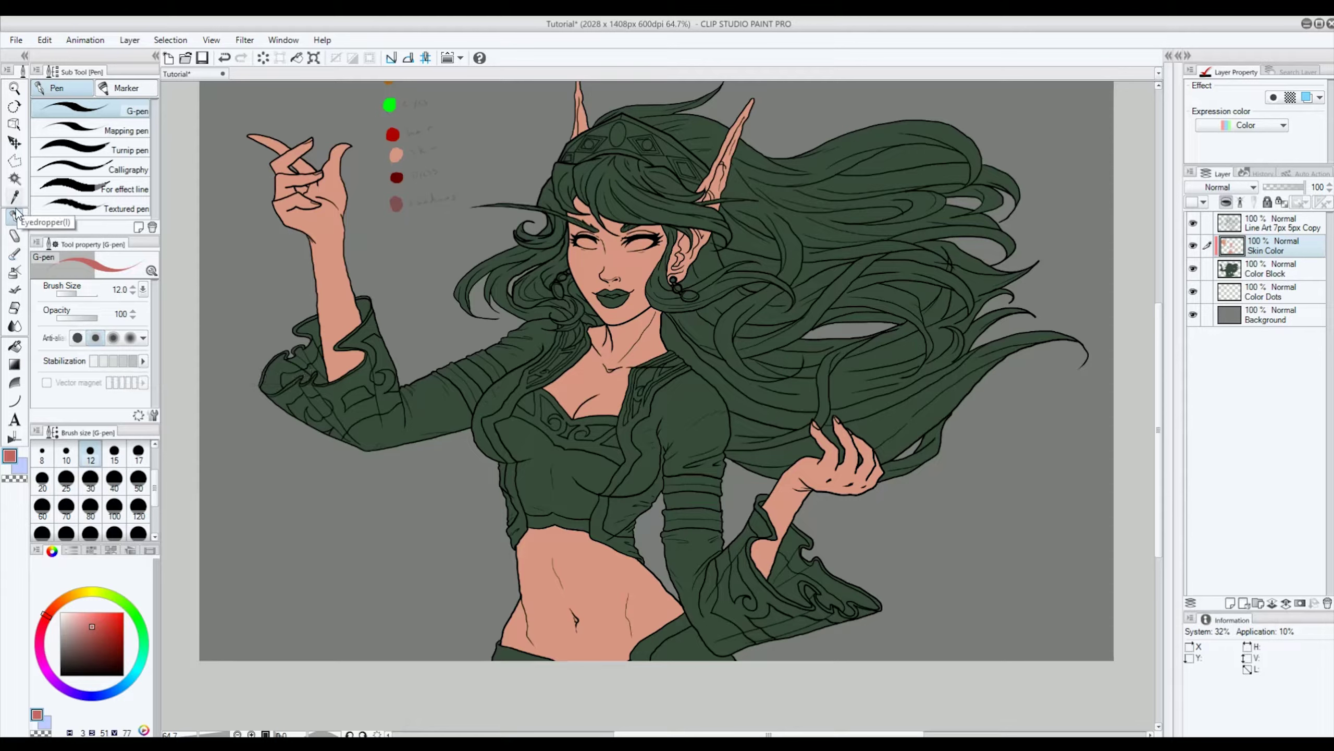
click(17, 255)
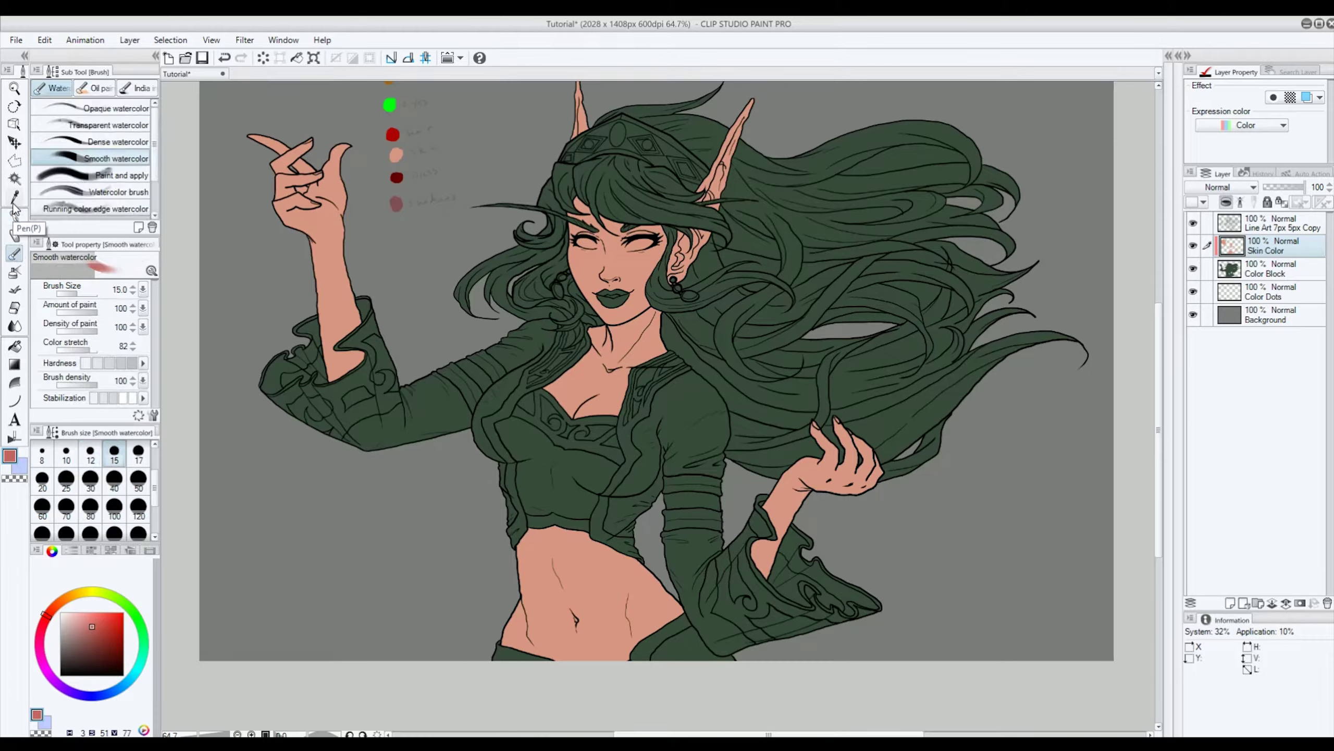
click(15, 216)
scroll(610, 276, up, 4)
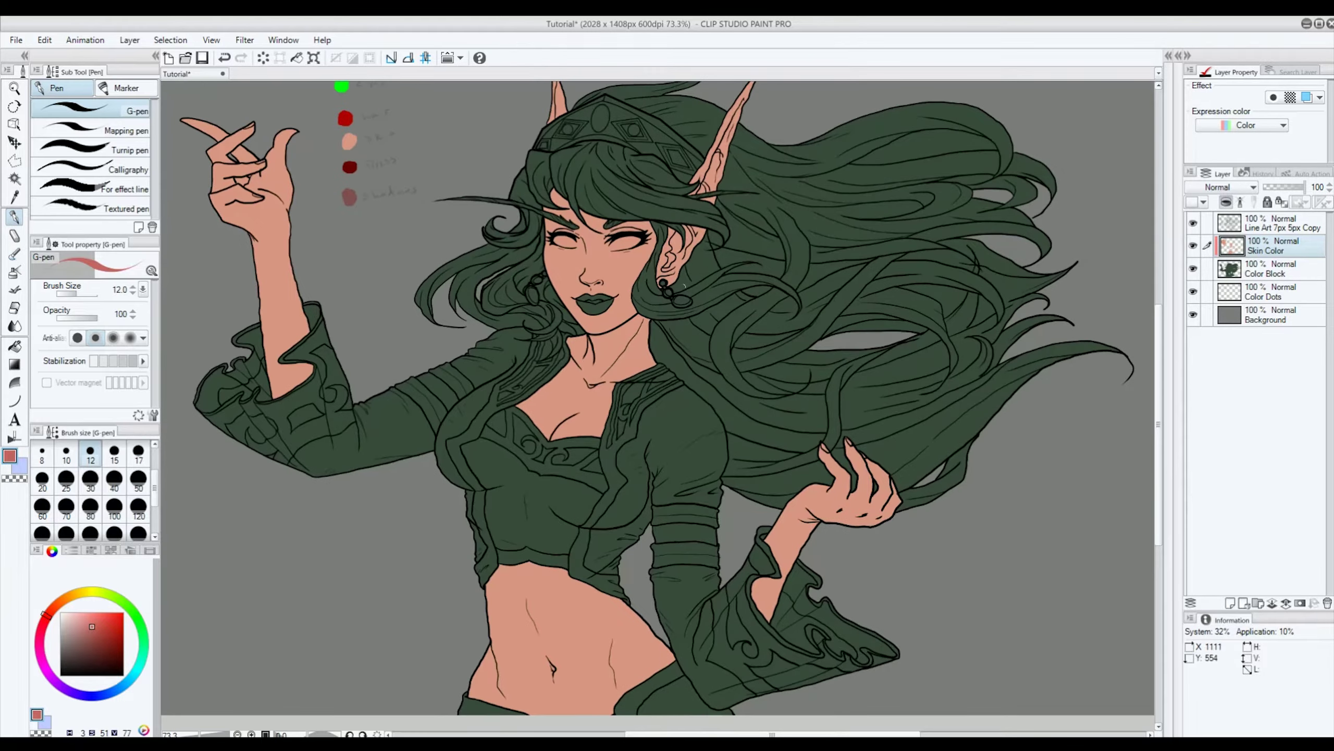
scroll(561, 275, up, 4)
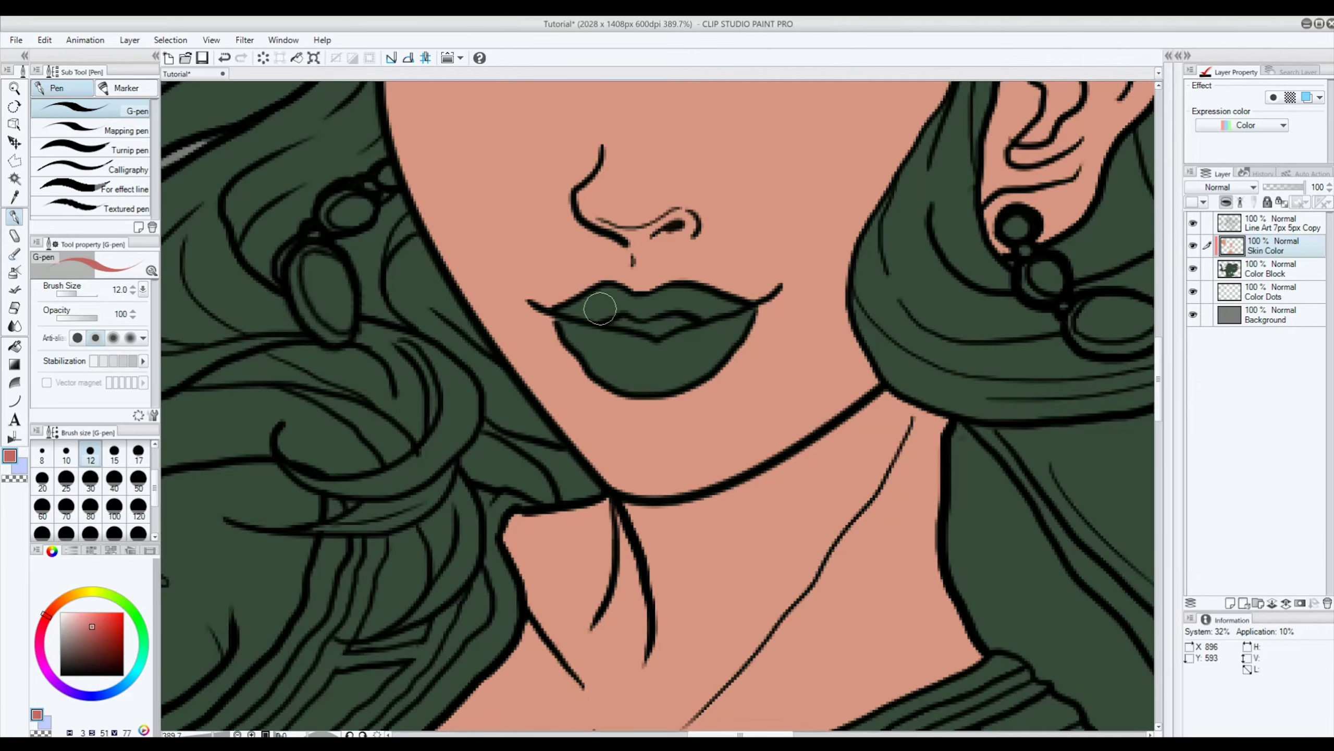
click(43, 453)
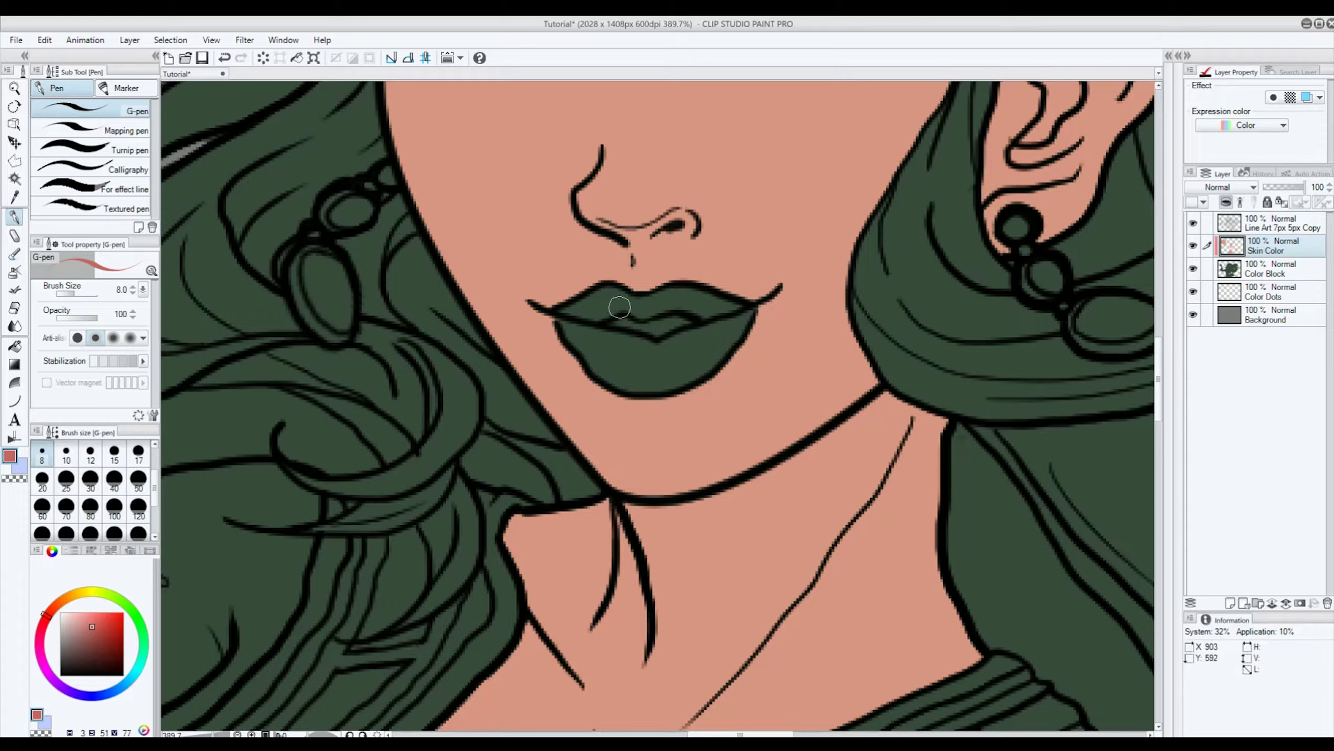
mouse_move(620, 307)
mouse_down()
mouse_move(657, 301)
mouse_move(607, 293)
mouse_move(572, 310)
mouse_move(608, 311)
mouse_move(594, 335)
mouse_move(574, 322)
mouse_move(591, 351)
mouse_move(565, 324)
mouse_move(615, 358)
mouse_move(662, 350)
mouse_move(624, 346)
mouse_move(606, 365)
mouse_move(635, 379)
mouse_move(591, 354)
mouse_move(660, 379)
mouse_move(632, 378)
mouse_move(688, 371)
mouse_move(664, 374)
mouse_move(719, 350)
mouse_move(666, 348)
mouse_move(720, 325)
mouse_move(729, 333)
mouse_move(744, 315)
mouse_move(653, 307)
mouse_move(723, 302)
mouse_up()
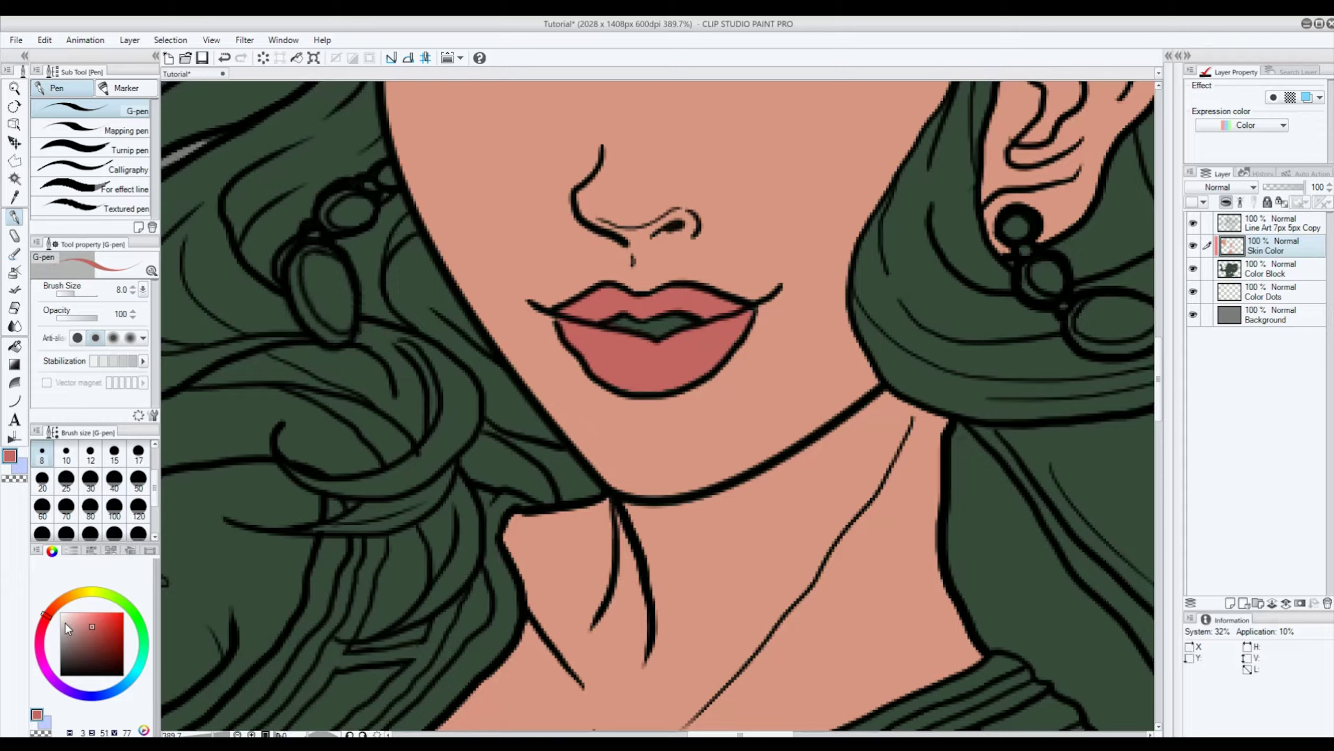
Step: Paint the teeth between the lips light gray with the G-pen at size 8 and save the file
drag(65, 624, 54, 622)
mouse_move(639, 326)
mouse_down()
mouse_move(618, 322)
mouse_move(680, 321)
mouse_up()
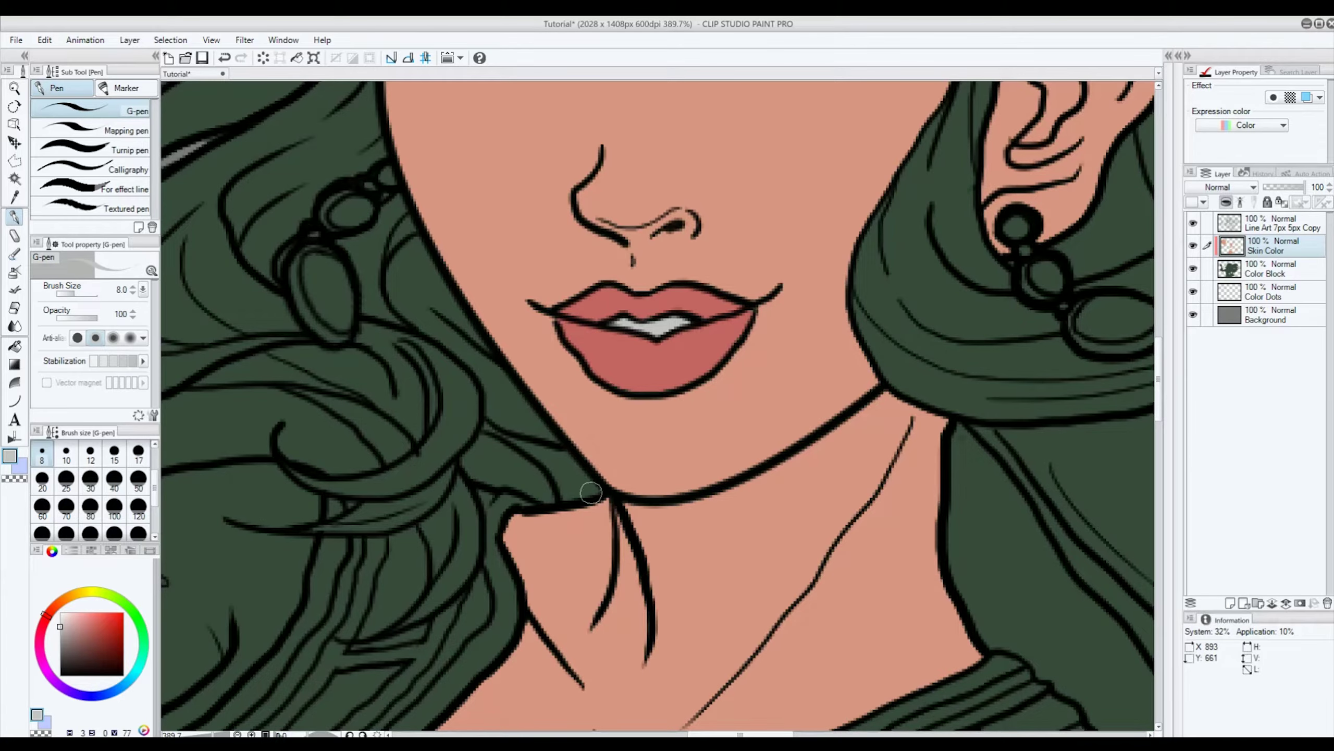
scroll(602, 462, down, 5)
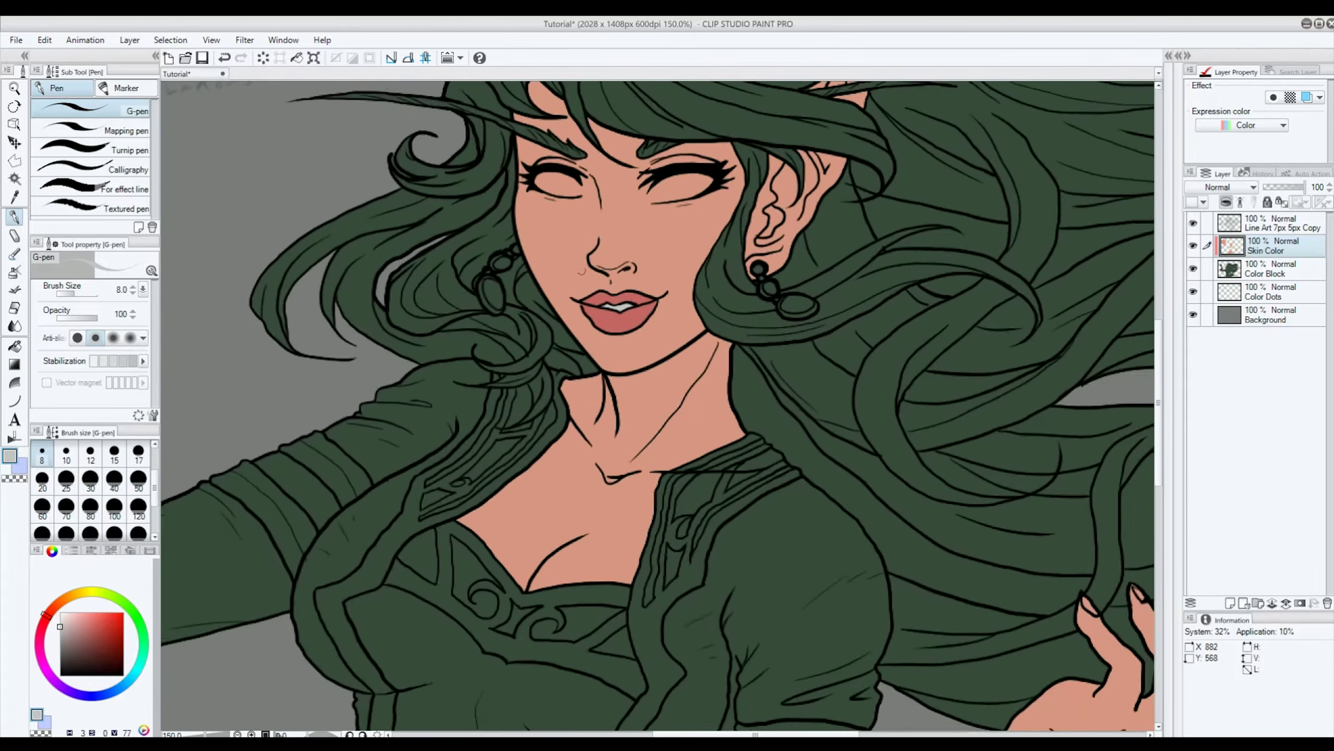
scroll(581, 270, down, 4)
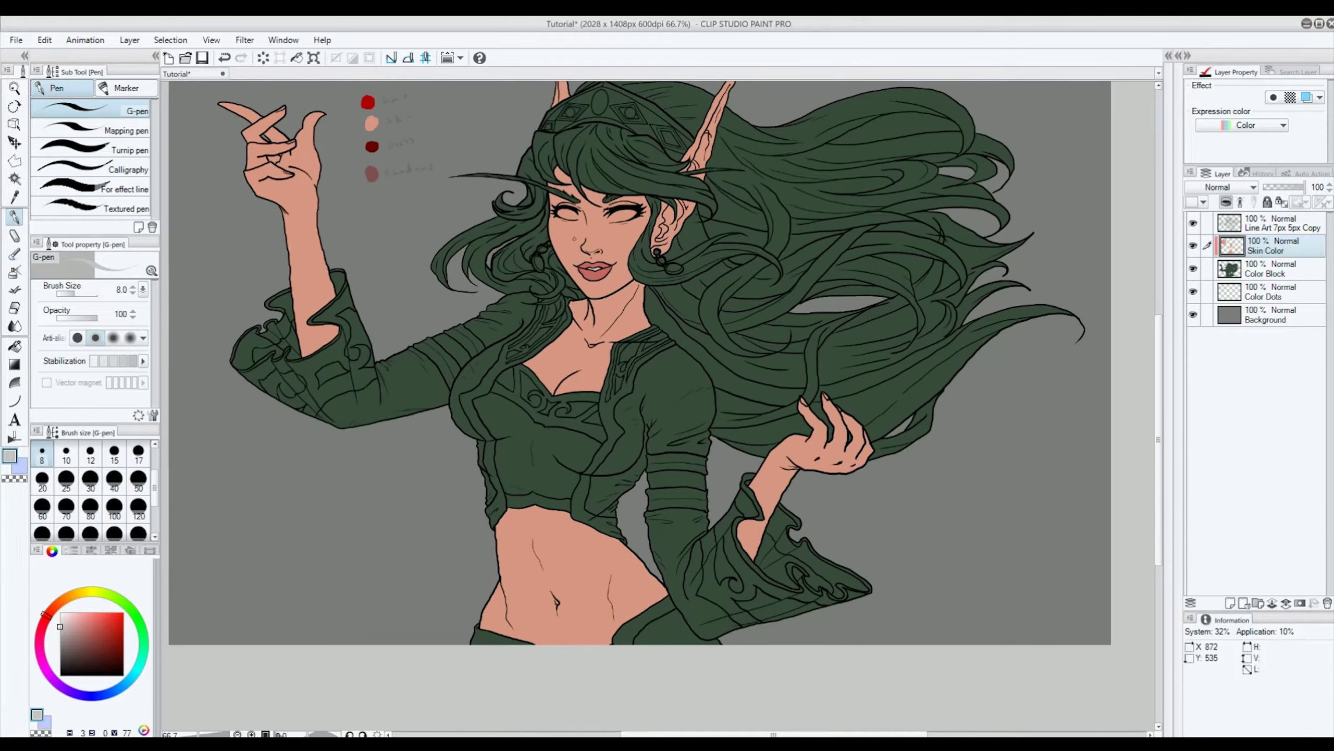
key(ctrl+s)
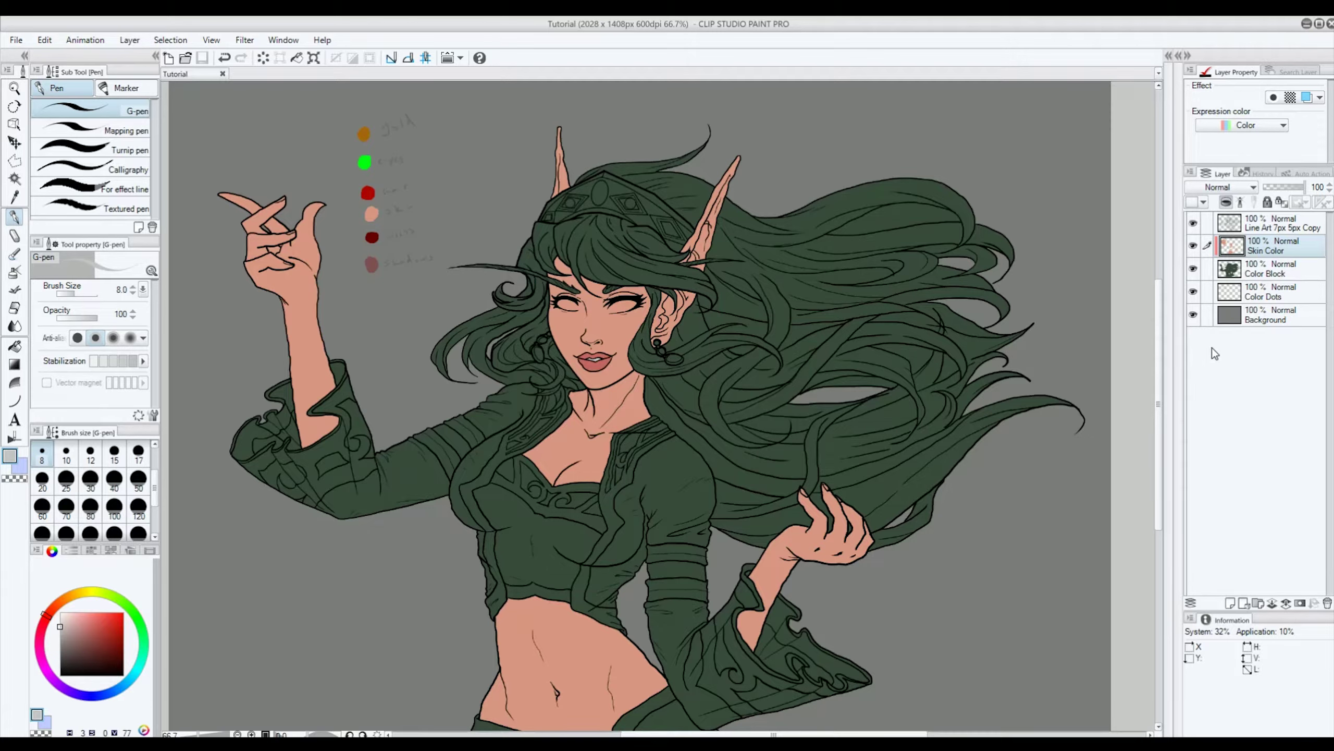
Step: Duplicate the Color Block layer and place the copy directly above the Skin Color layer
click(1271, 275)
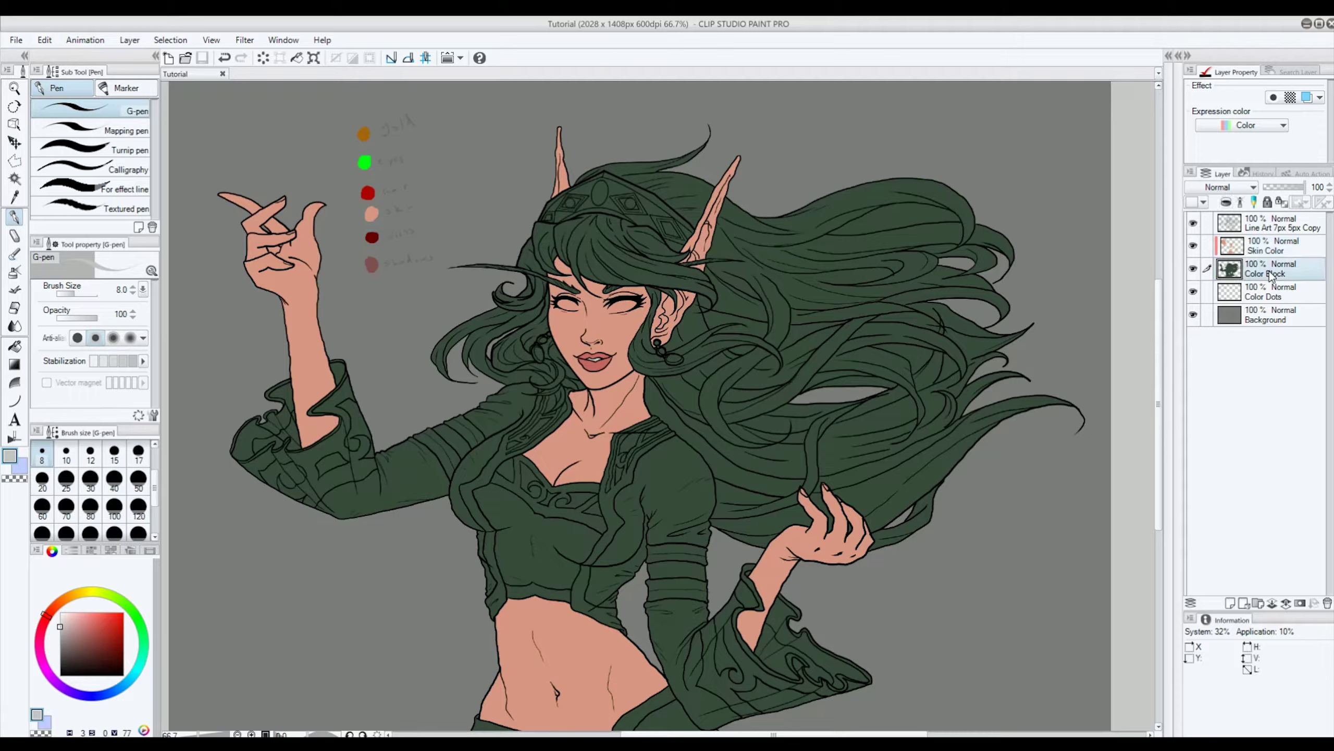
right_click(1271, 275)
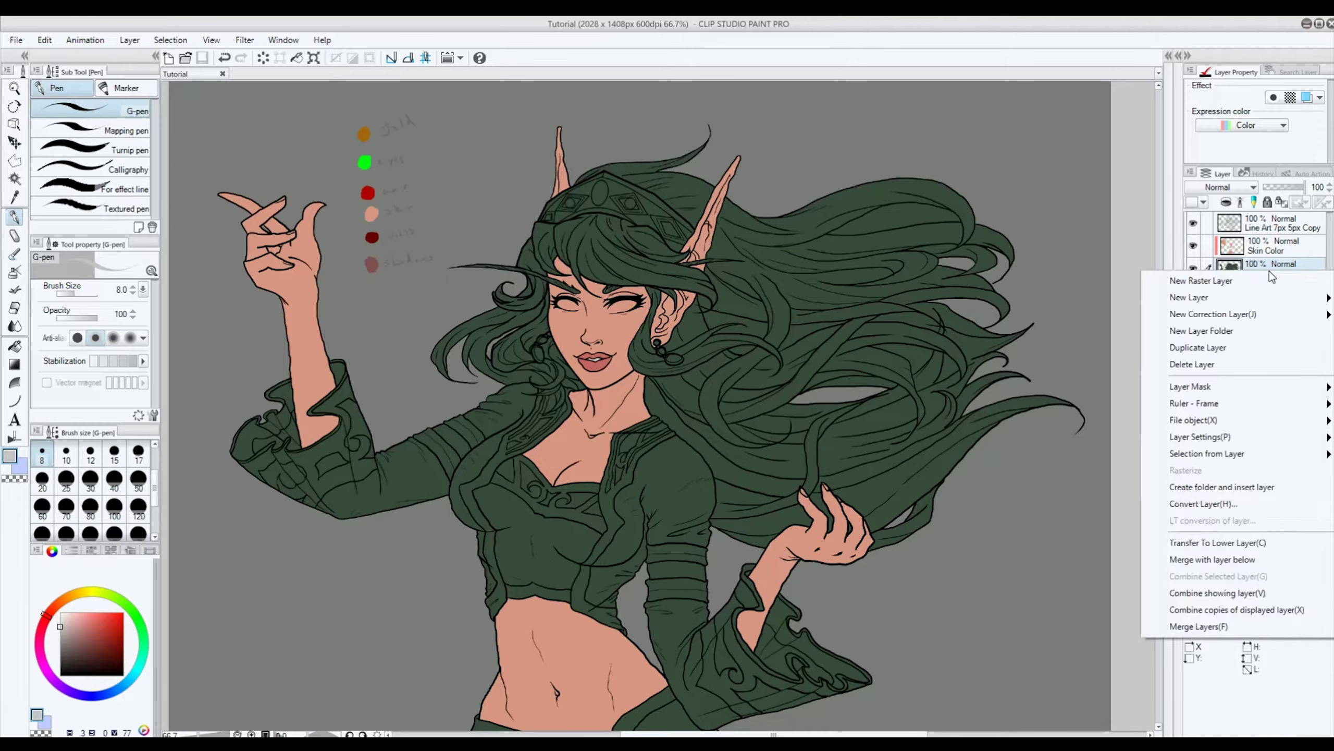
click(1258, 347)
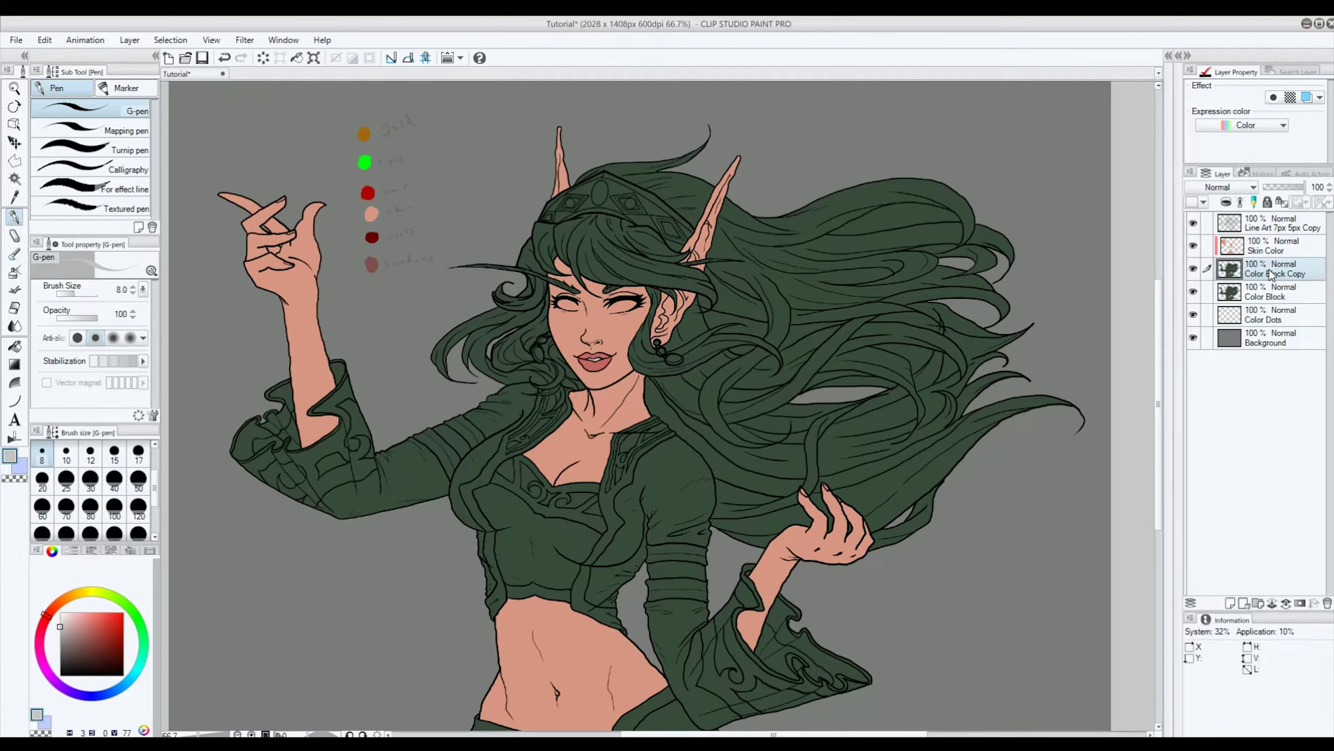
drag(1270, 275, 1272, 241)
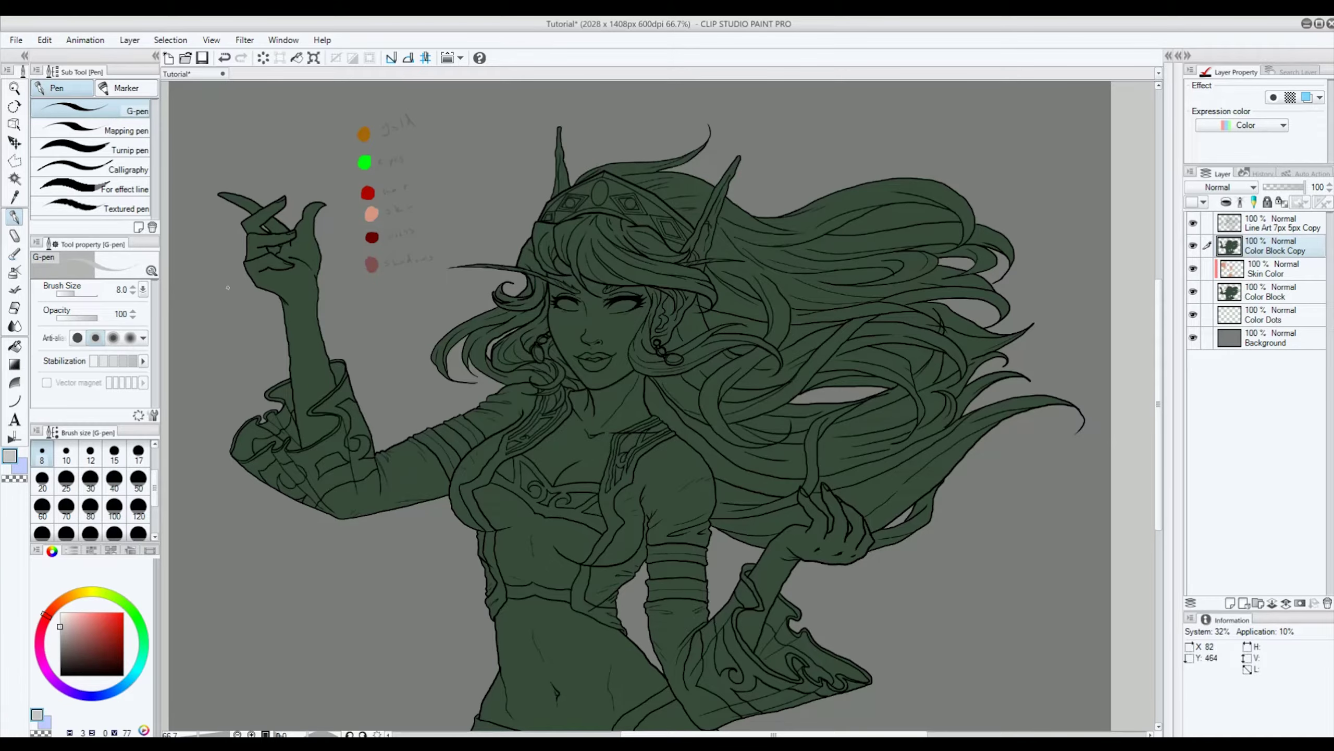
Step: Fill the silhouette on the Color Block Copy layer with the muted red sampled from the shadows color dot
scroll(350, 248, up, 2)
scroll(350, 248, up, 4)
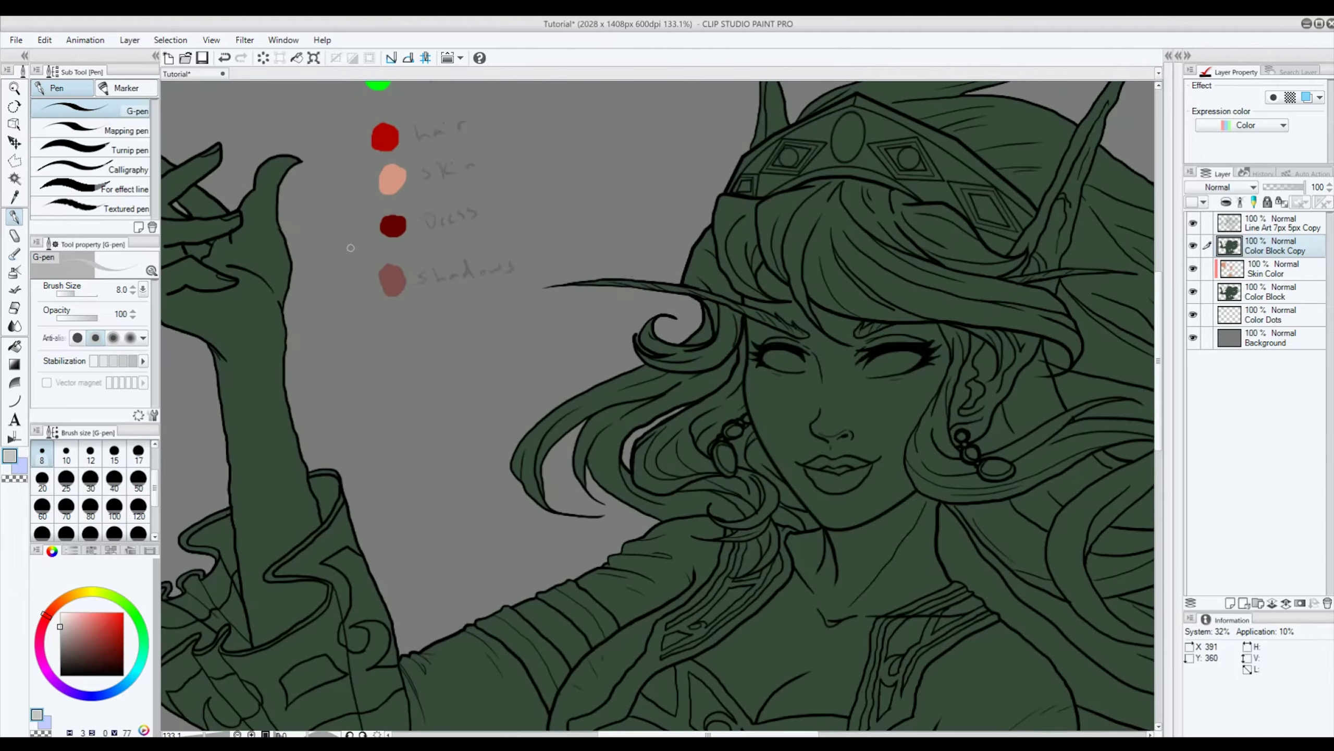
key(i)
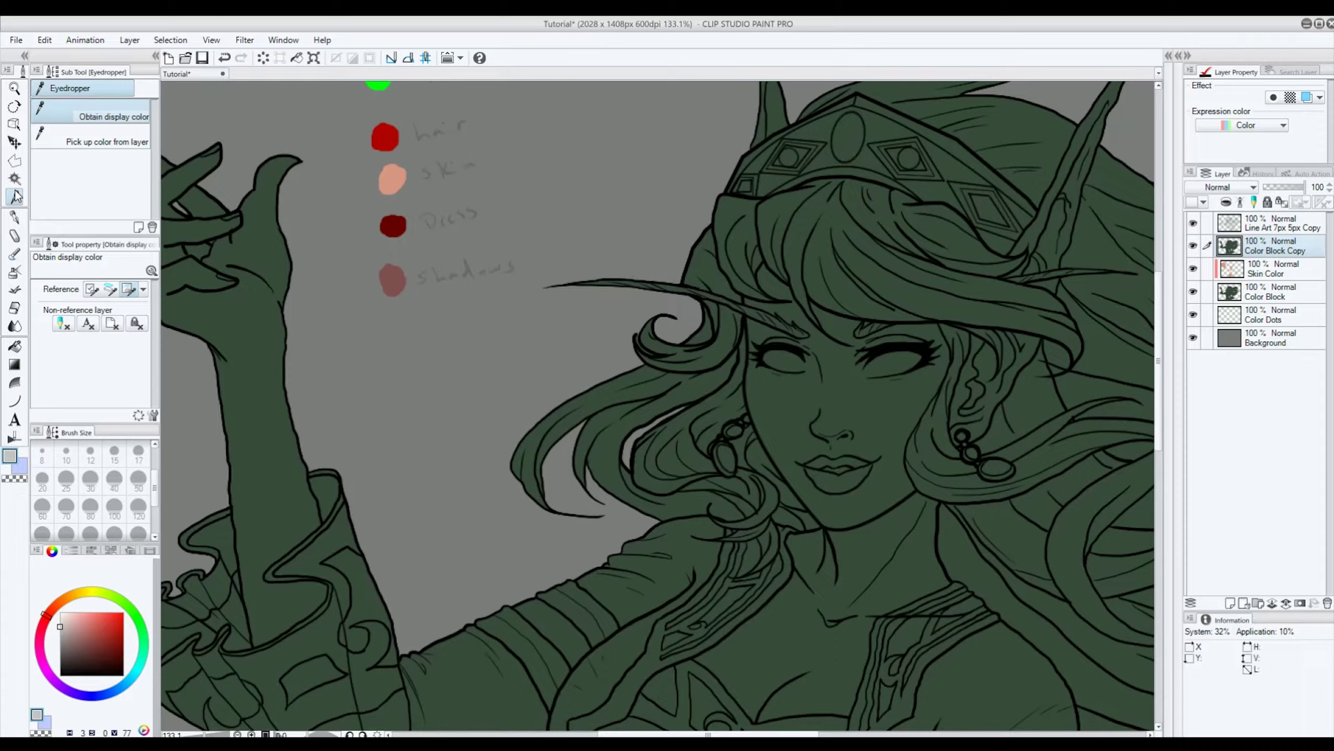
click(400, 269)
click(60, 684)
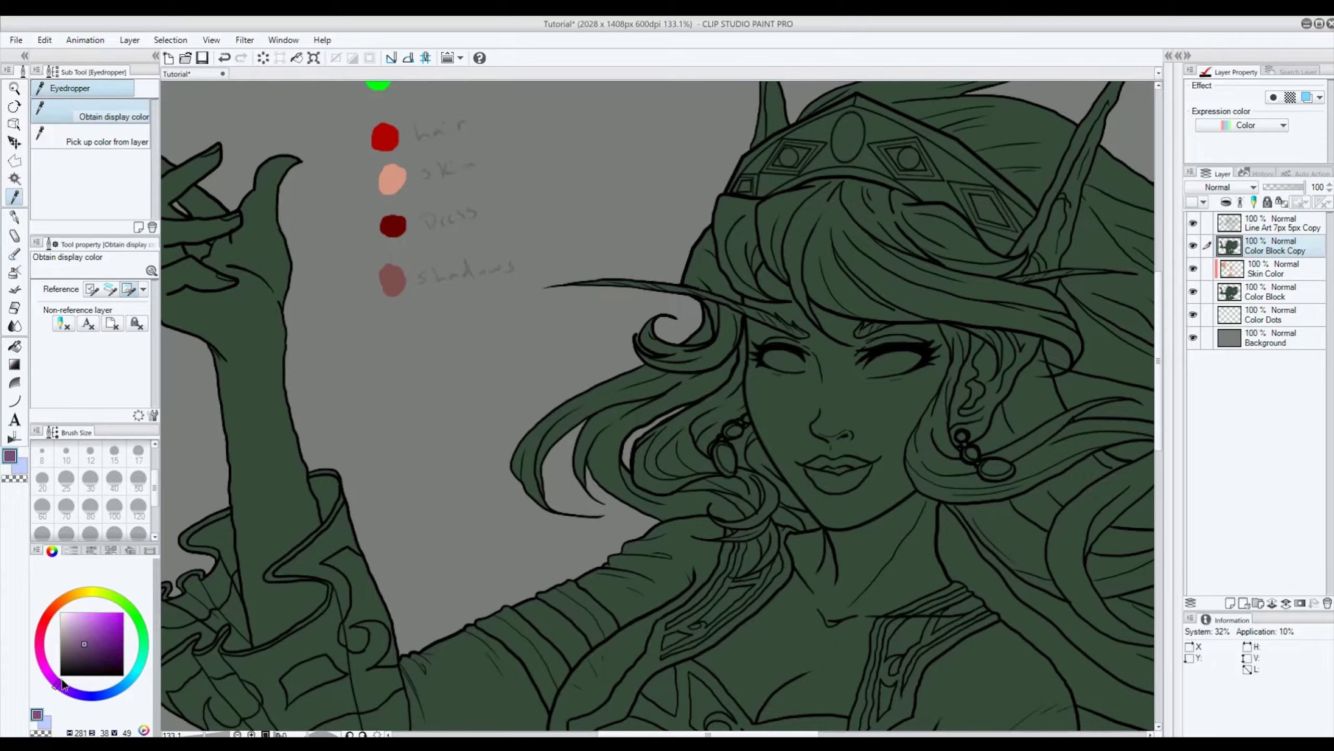
mouse_move(62, 684)
mouse_down()
mouse_move(89, 700)
mouse_move(121, 688)
mouse_move(88, 700)
mouse_move(53, 681)
mouse_move(46, 612)
mouse_up()
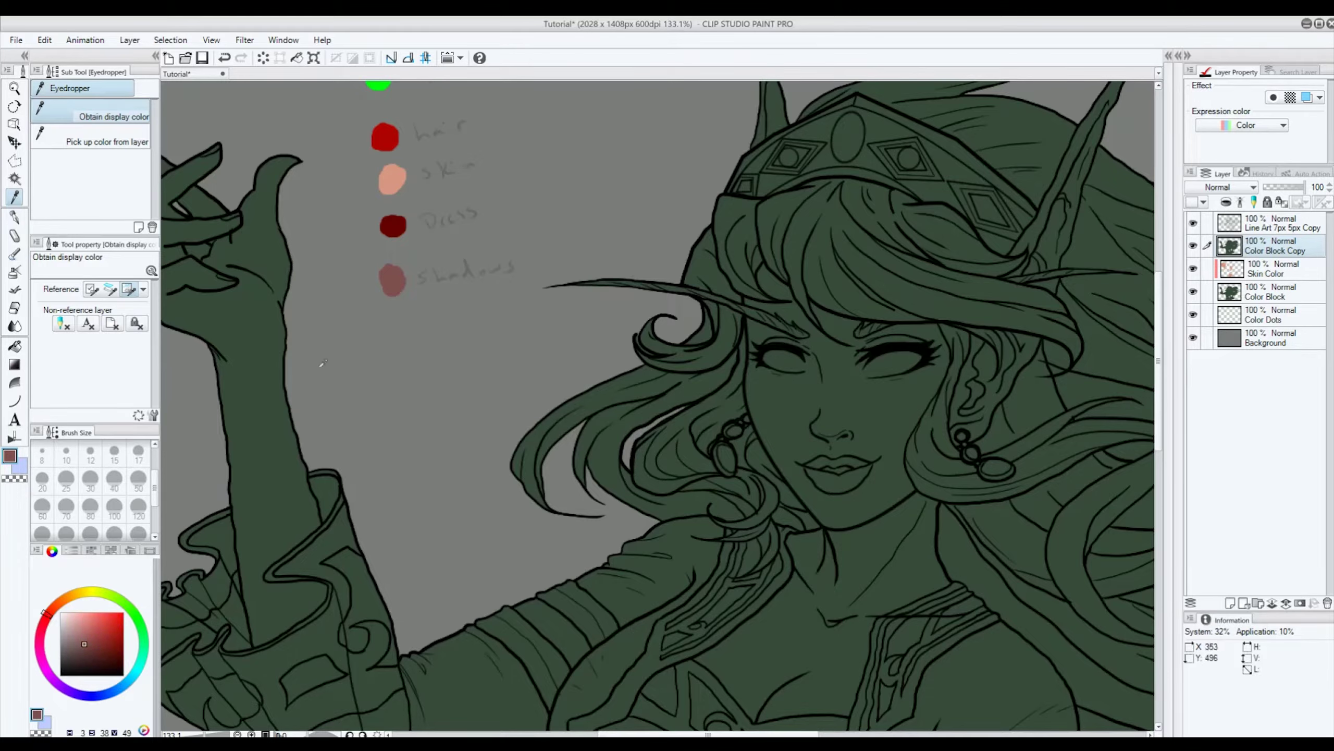
click(398, 285)
key(ctrl+0)
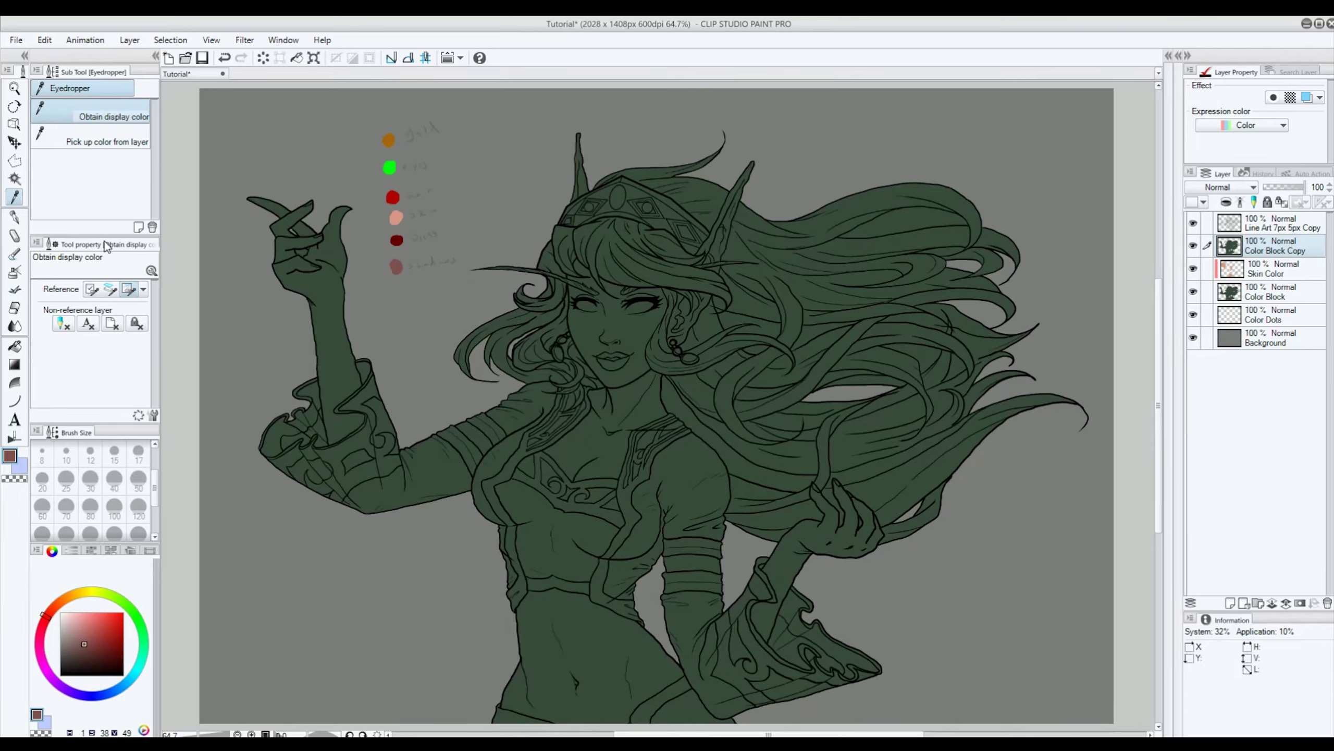
click(15, 347)
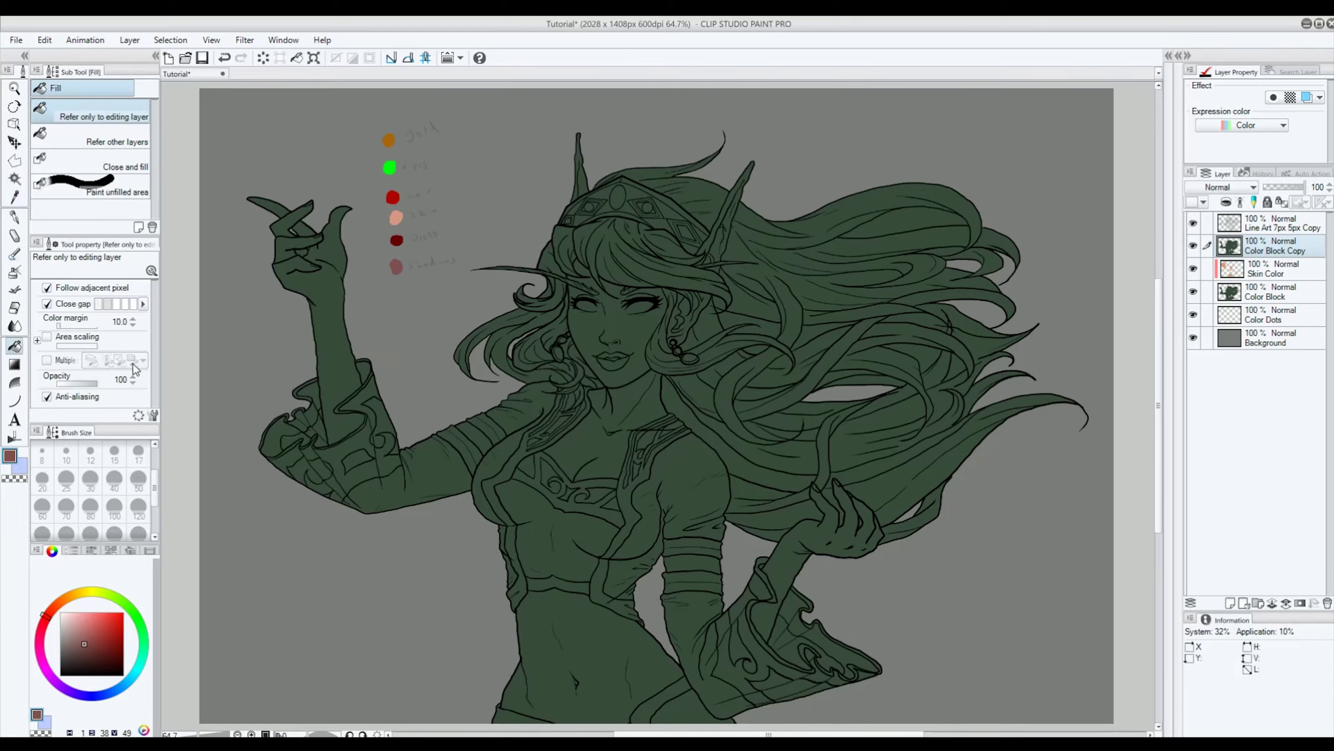
click(640, 392)
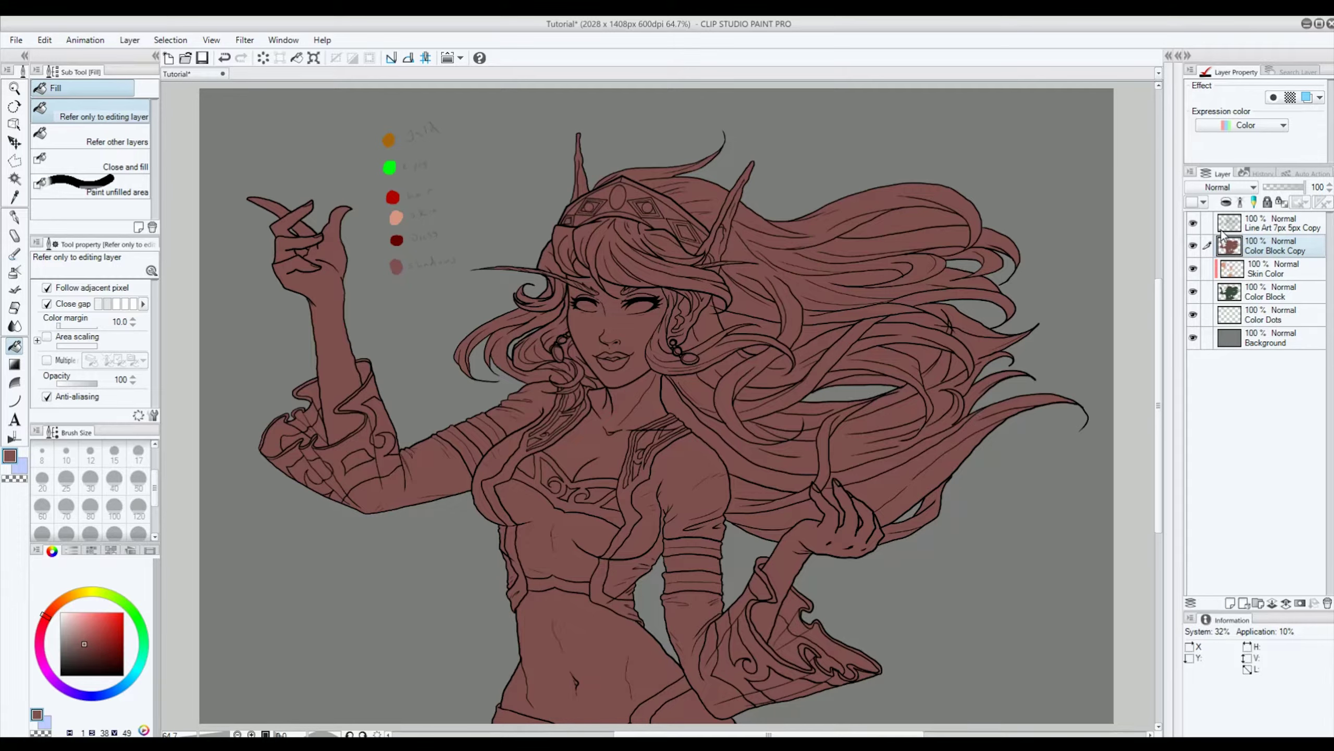
Step: Set the Color Block Copy layer's blending mode to Multiply and save the file
click(1237, 189)
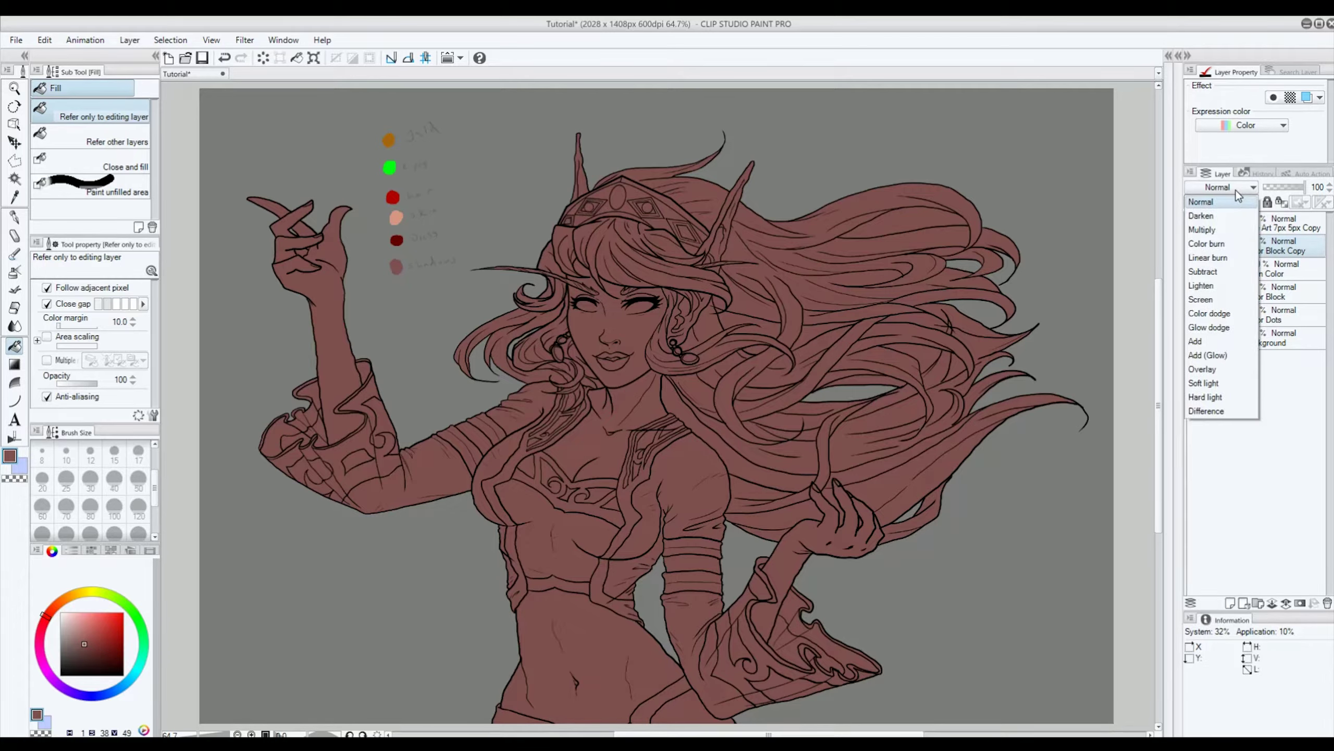
click(1227, 230)
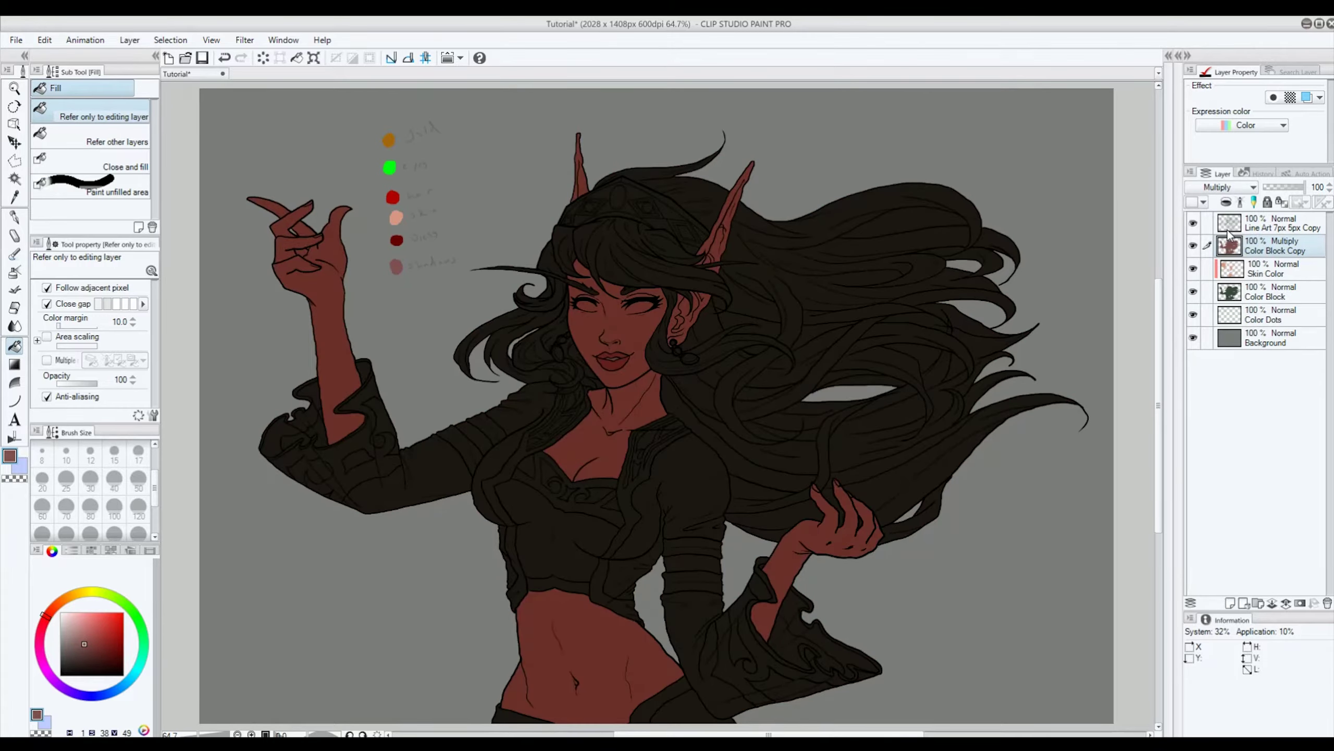
scroll(924, 347, down, 1)
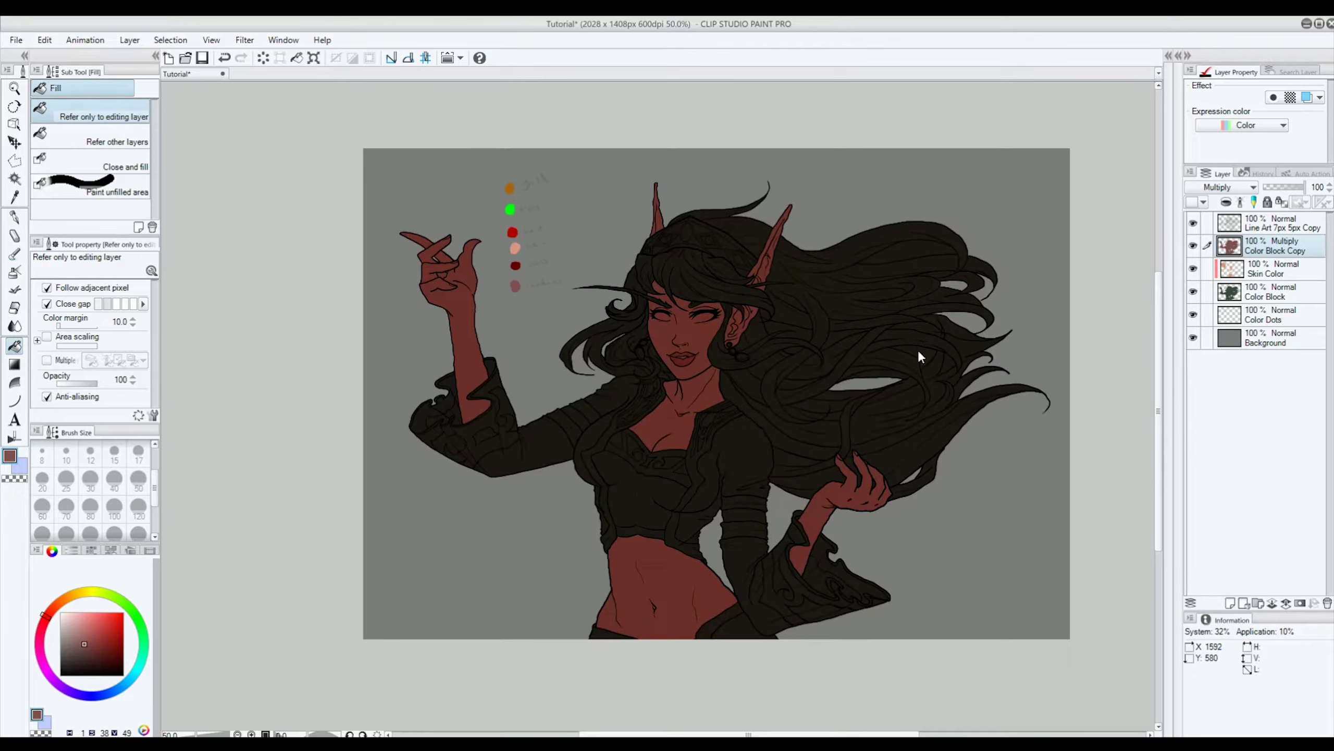
key(ctrl+s)
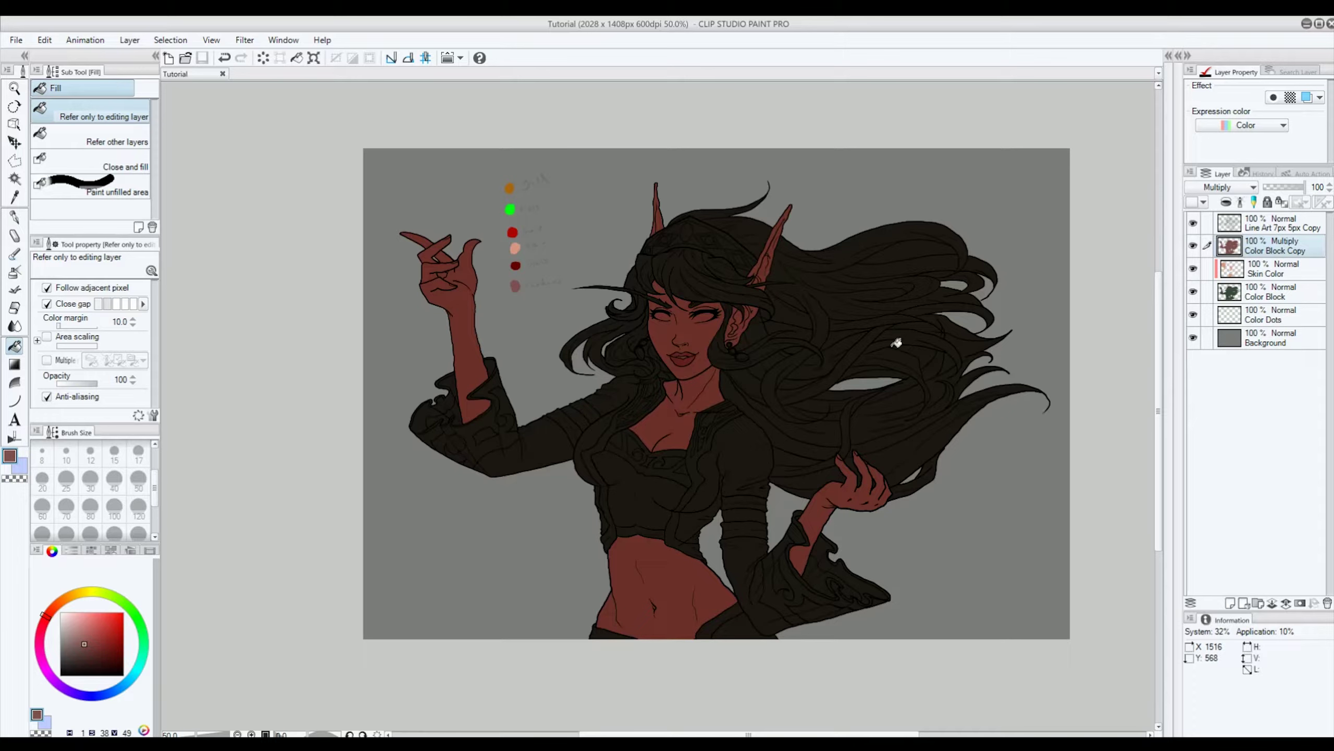
Step: Erase the lit areas of the face from the Multiply shadow layer with the Hard eraser at size 12
scroll(704, 279, up, 1)
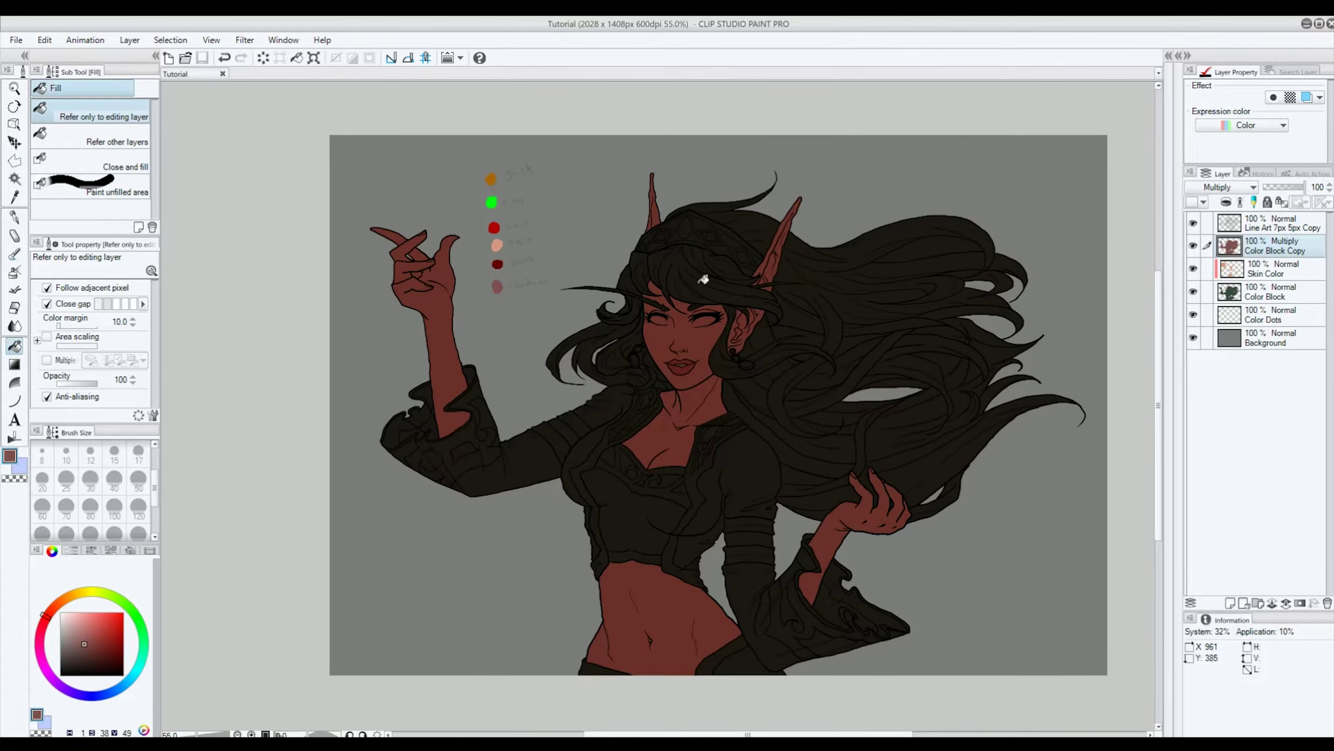
scroll(704, 279, up, 6)
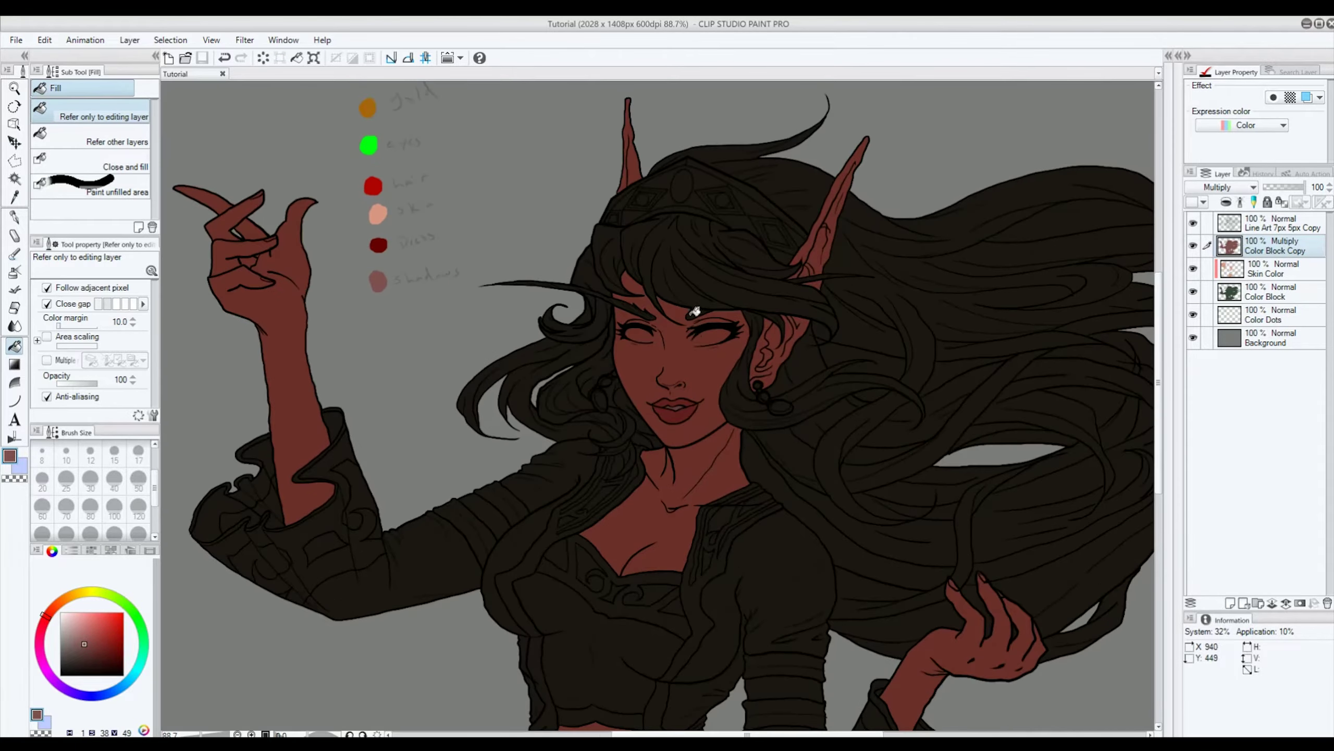
scroll(693, 332, up, 4)
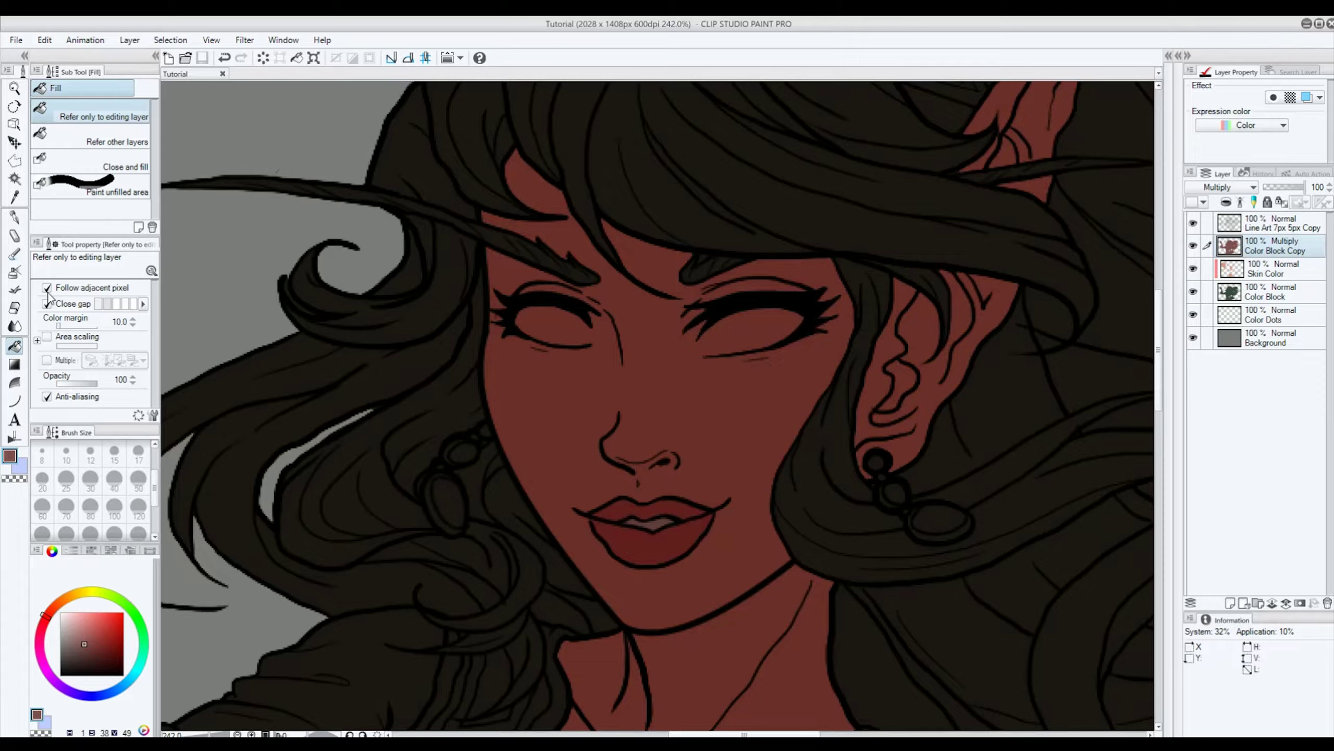
click(14, 307)
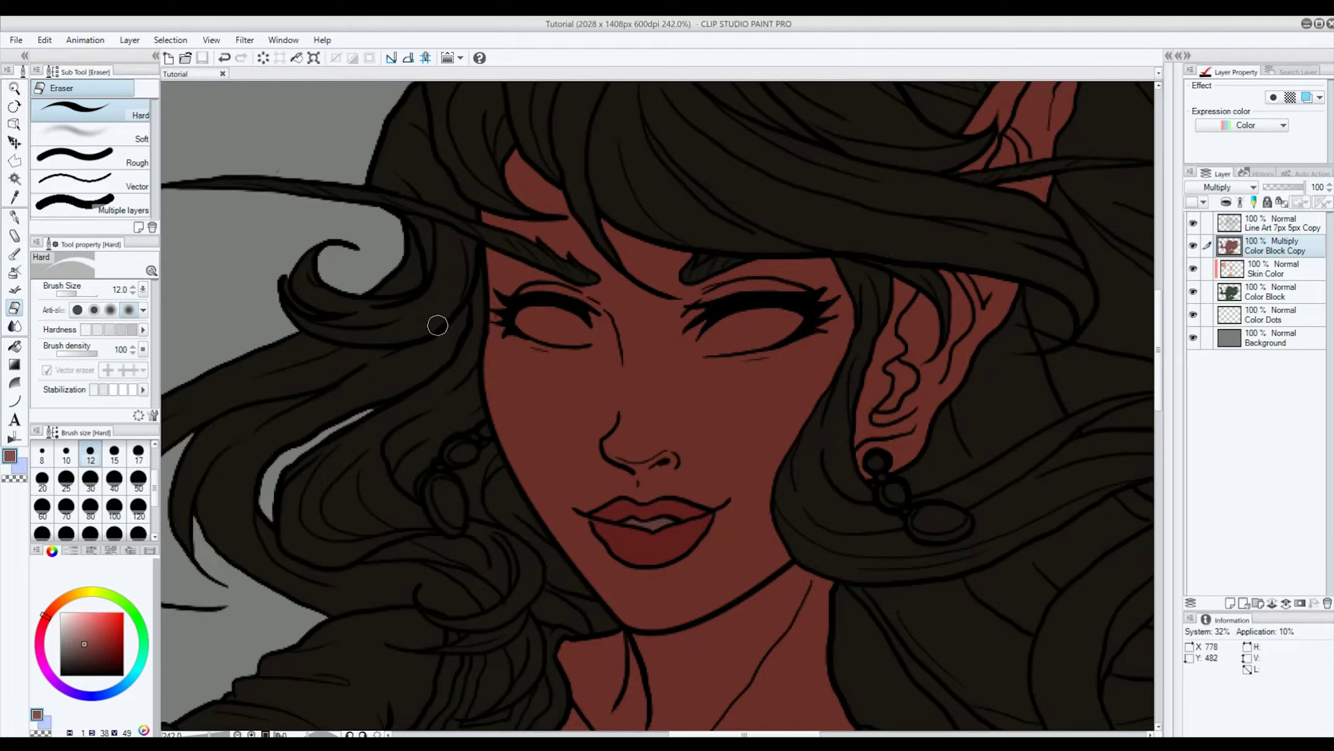
mouse_move(612, 306)
mouse_down()
mouse_move(631, 359)
mouse_move(632, 323)
mouse_move(639, 371)
mouse_move(645, 320)
mouse_move(646, 352)
mouse_up()
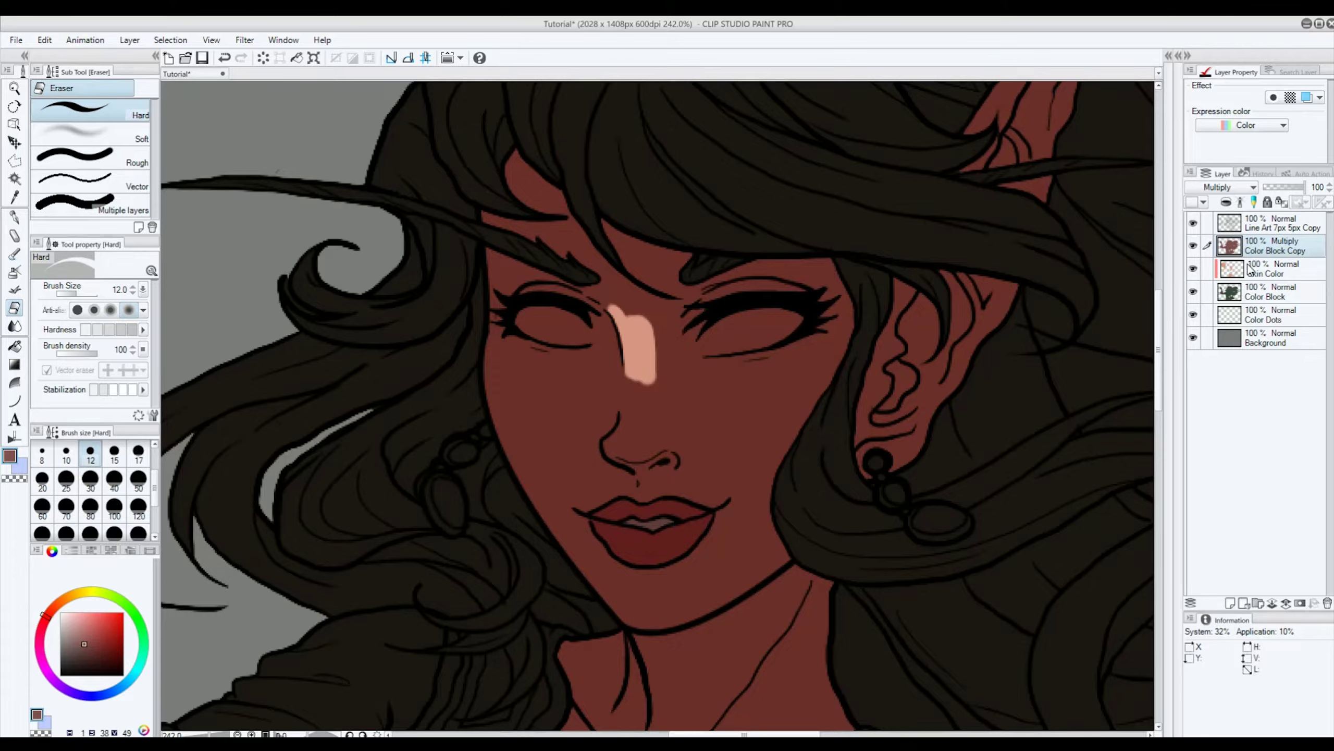
mouse_move(649, 336)
mouse_down()
mouse_move(654, 395)
mouse_move(652, 364)
mouse_move(654, 377)
mouse_move(678, 333)
mouse_move(705, 331)
mouse_move(679, 340)
mouse_move(702, 322)
mouse_move(674, 314)
mouse_move(727, 288)
mouse_move(808, 297)
mouse_up()
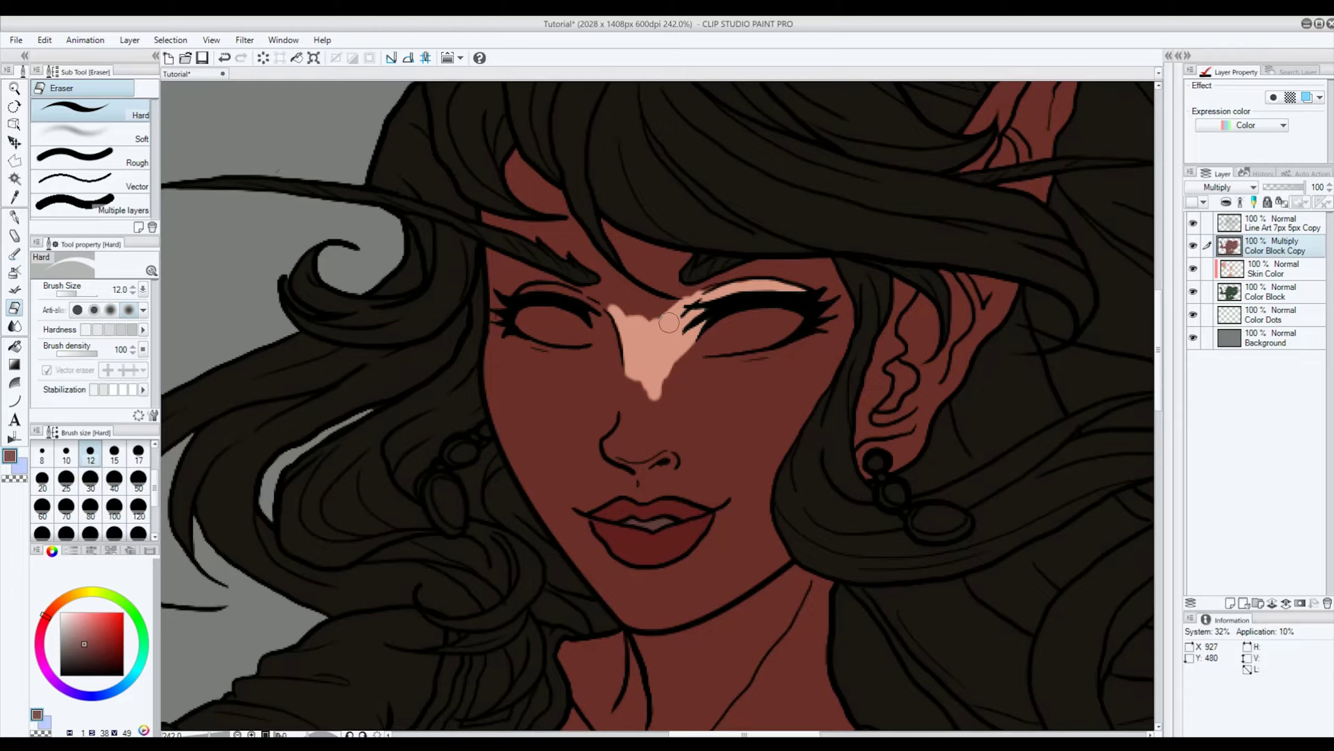
mouse_move(638, 316)
mouse_down()
mouse_move(657, 305)
mouse_move(609, 296)
mouse_move(651, 446)
mouse_move(710, 526)
mouse_move(578, 431)
mouse_move(618, 510)
mouse_move(545, 243)
mouse_move(657, 257)
mouse_up()
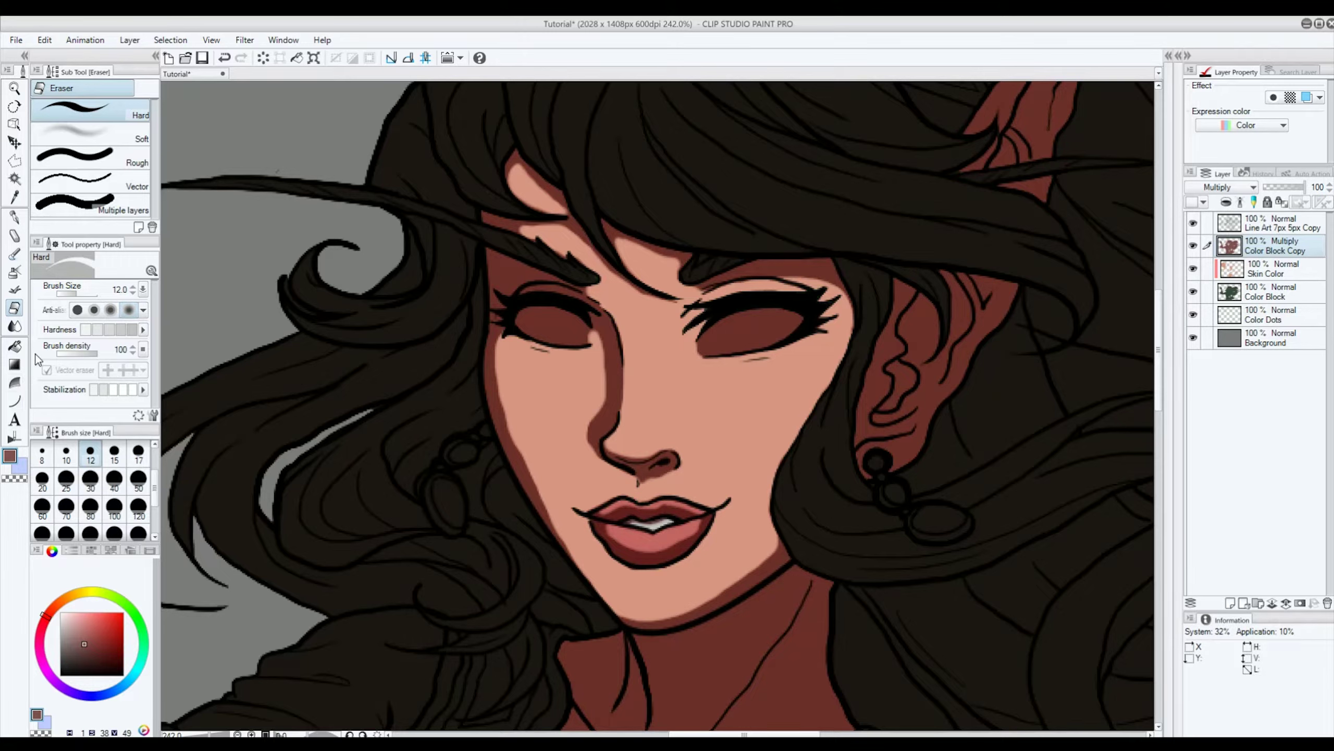
Step: Refine the shadow edges around the eyelids, brows, forehead and jawline with the G-pen at size 8
click(14, 217)
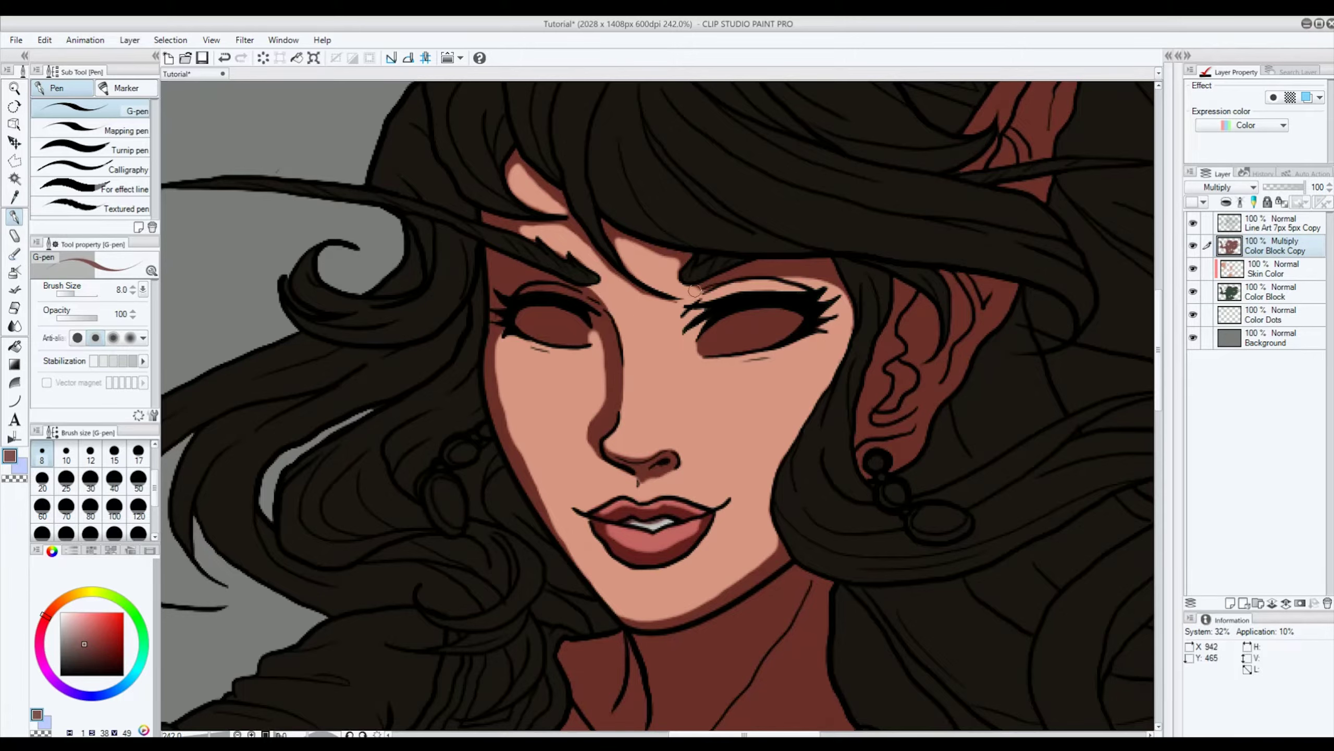
mouse_move(706, 286)
mouse_down()
mouse_move(678, 313)
mouse_move(704, 289)
mouse_move(694, 299)
mouse_move(682, 285)
mouse_up()
mouse_move(786, 272)
mouse_down()
mouse_move(809, 280)
mouse_move(797, 277)
mouse_up()
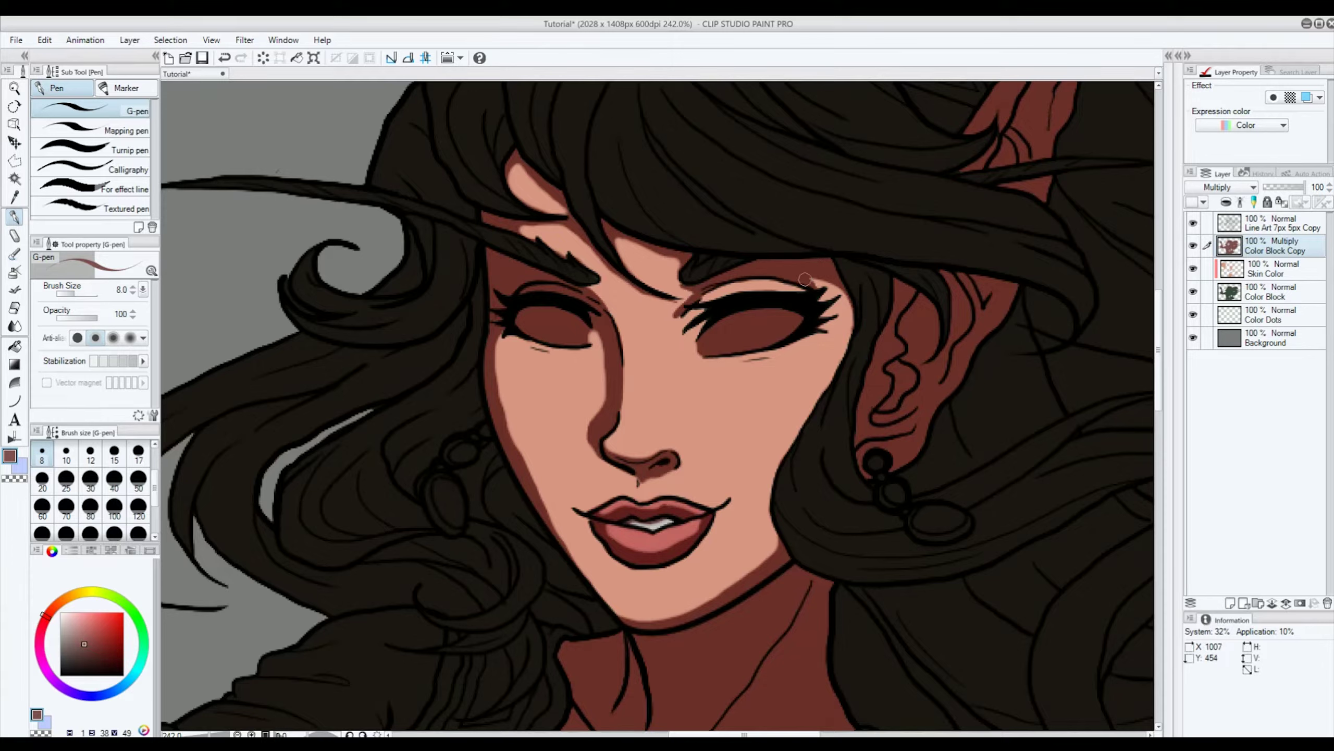
mouse_move(539, 231)
mouse_down()
mouse_move(504, 221)
mouse_move(564, 222)
mouse_up()
mouse_move(516, 159)
mouse_down()
mouse_move(508, 184)
mouse_move(509, 167)
mouse_up()
drag(538, 504, 587, 581)
drag(557, 536, 623, 620)
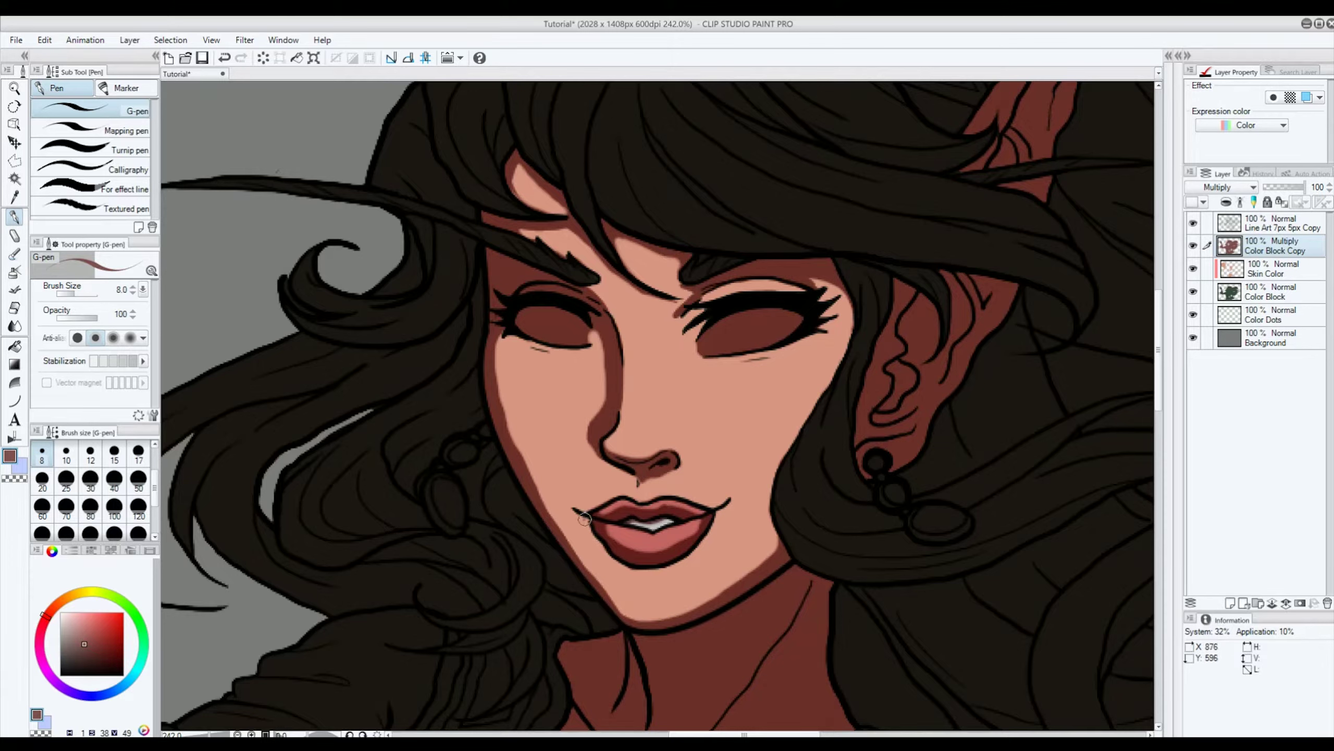
Step: Refine the shadows around the mouth and nose with the G-pen, then erase a lit patch beneath the brow with the Hard eraser
drag(590, 522, 605, 541)
drag(725, 511, 713, 520)
mouse_move(593, 442)
mouse_down()
mouse_move(632, 474)
mouse_move(661, 471)
mouse_up()
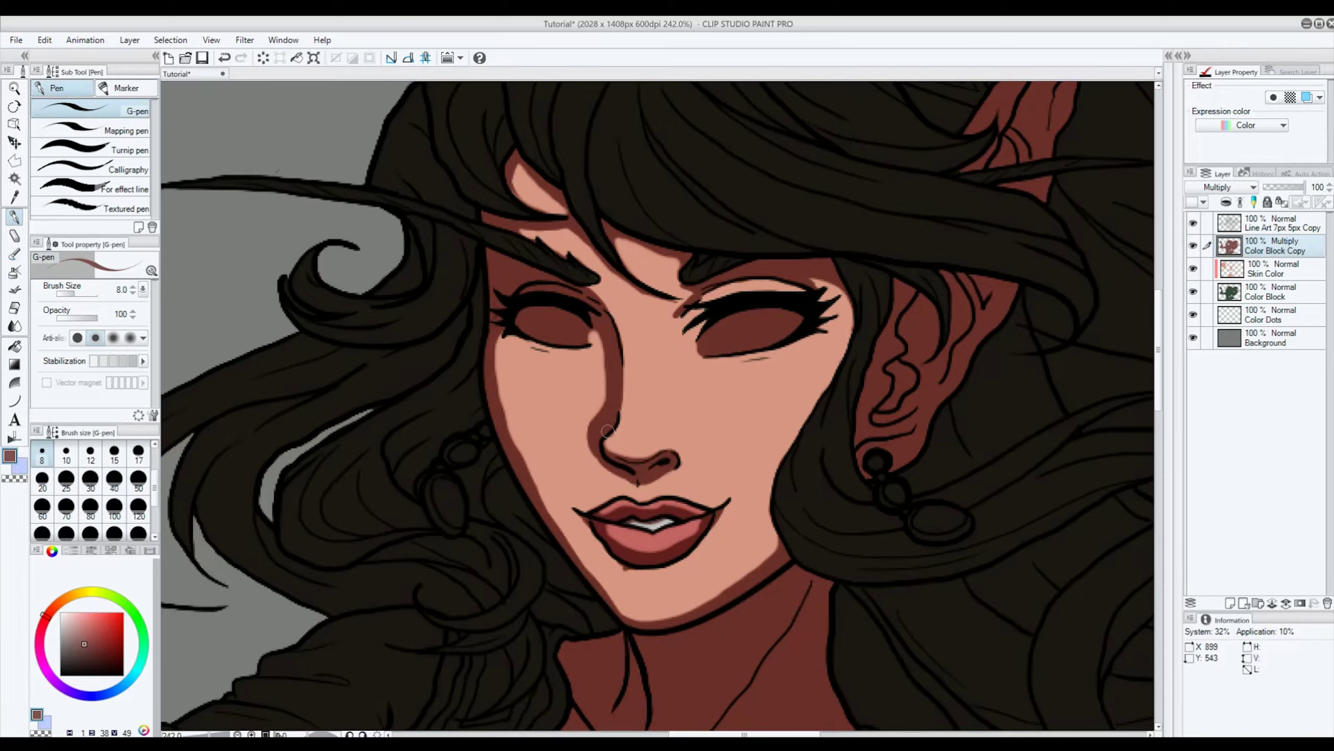
mouse_move(595, 423)
mouse_down()
mouse_move(583, 452)
mouse_move(625, 470)
mouse_up()
click(14, 309)
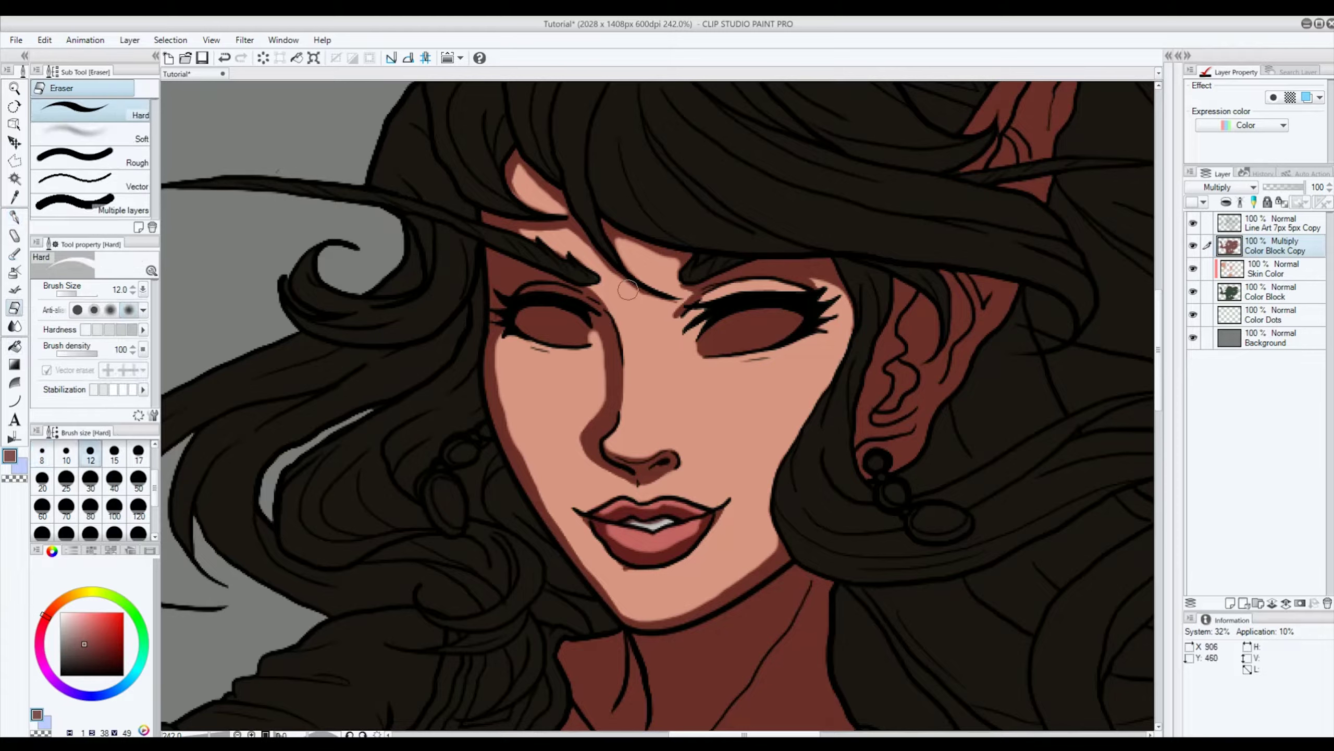
drag(583, 295, 508, 276)
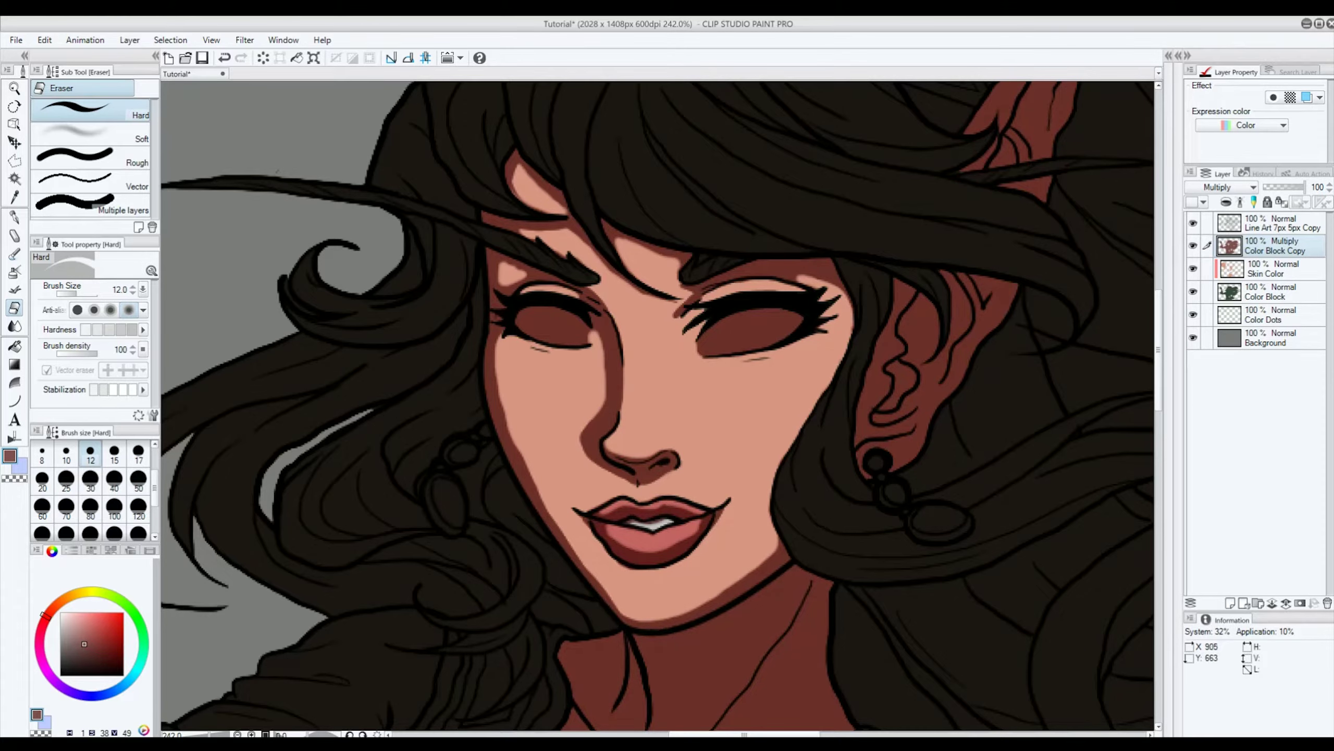
Step: Erase the lit areas of both pointed ears from the Multiply shadow layer with the Hard eraser at size 12
scroll(764, 397, down, 3)
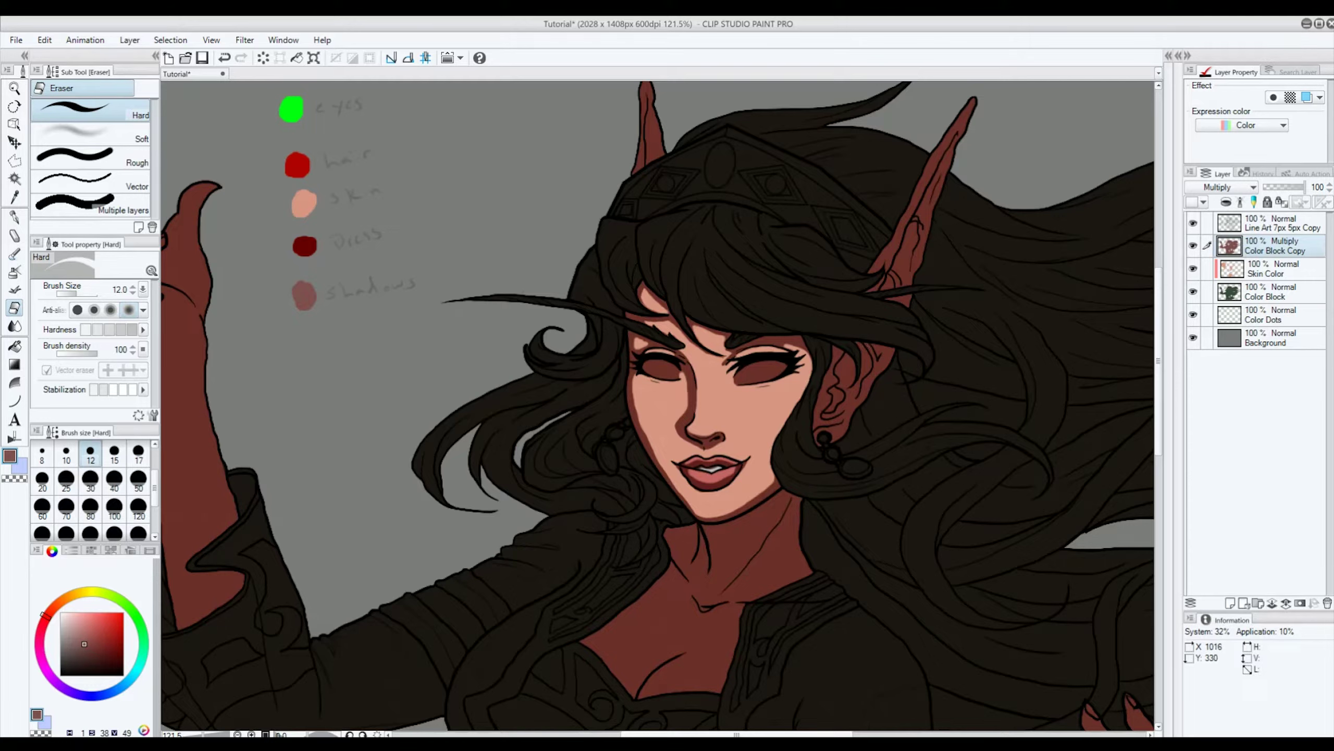
drag(1157, 313, 1158, 275)
scroll(635, 240, up, 1)
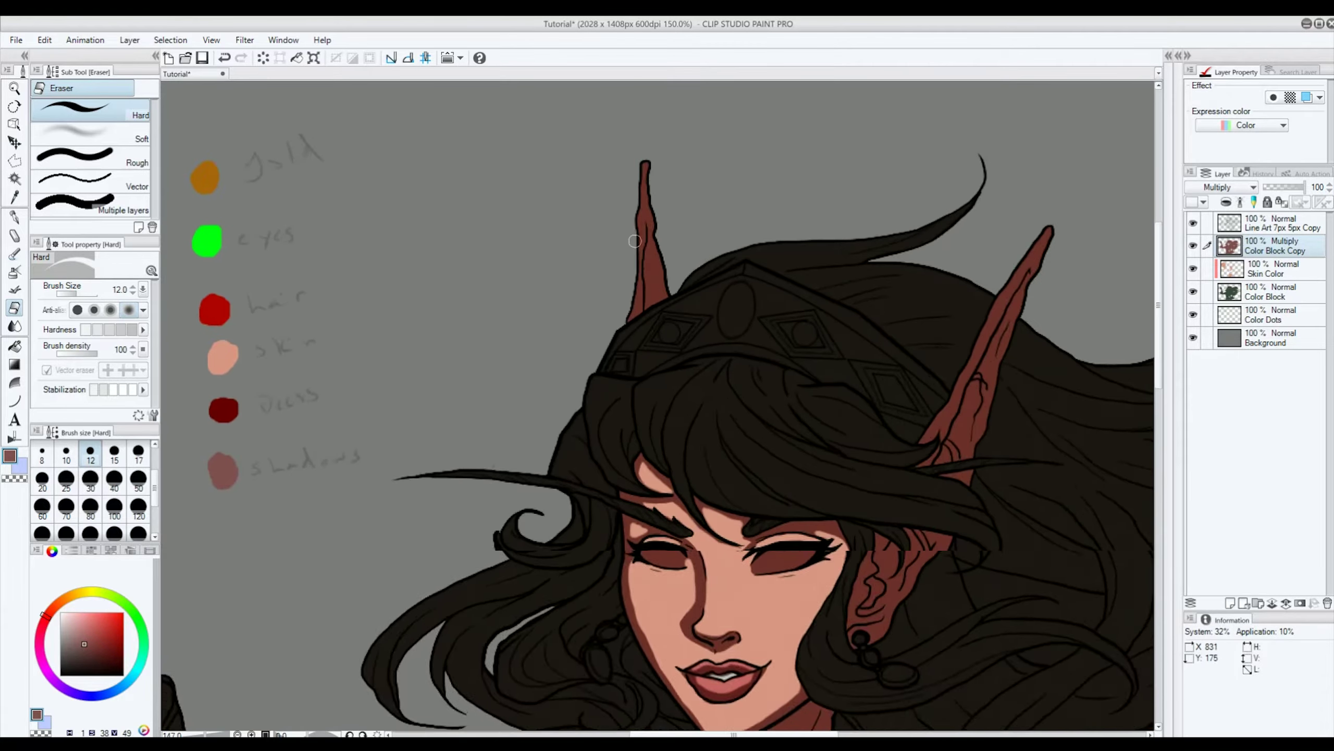
scroll(634, 241, up, 4)
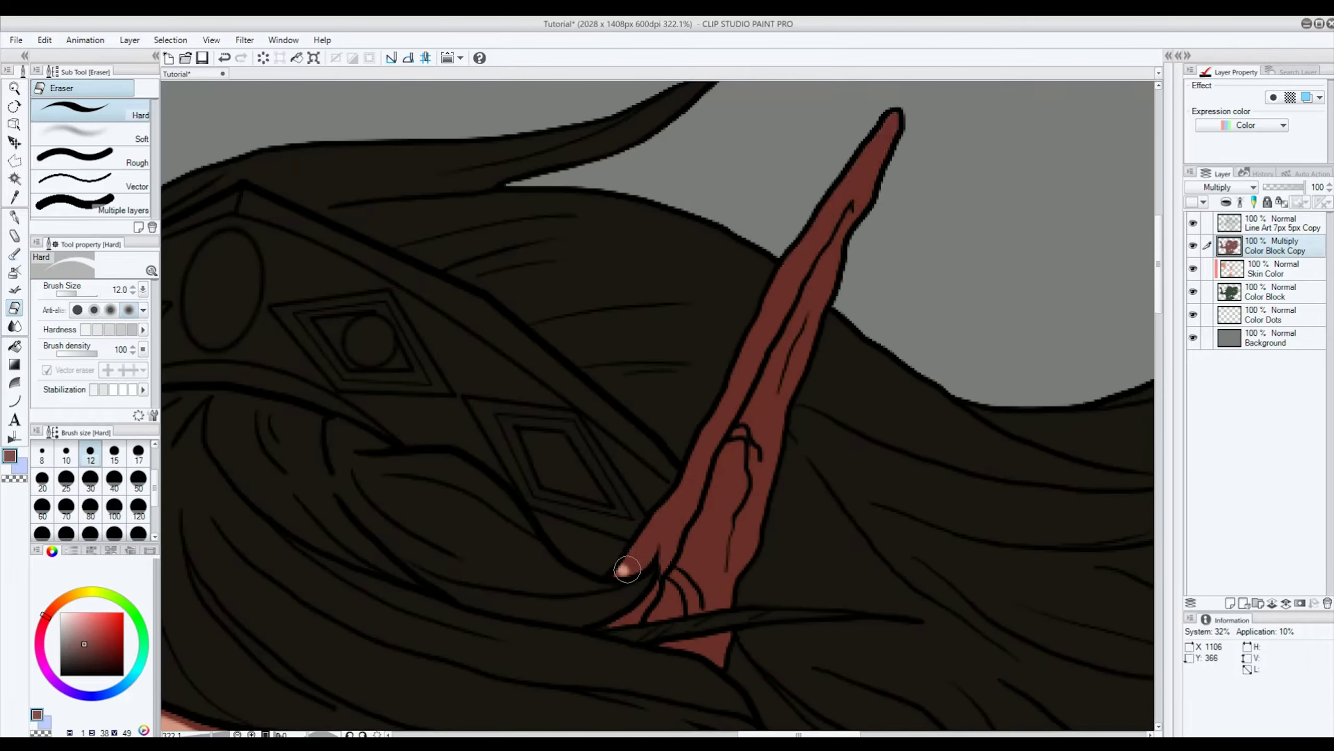
drag(627, 568, 840, 210)
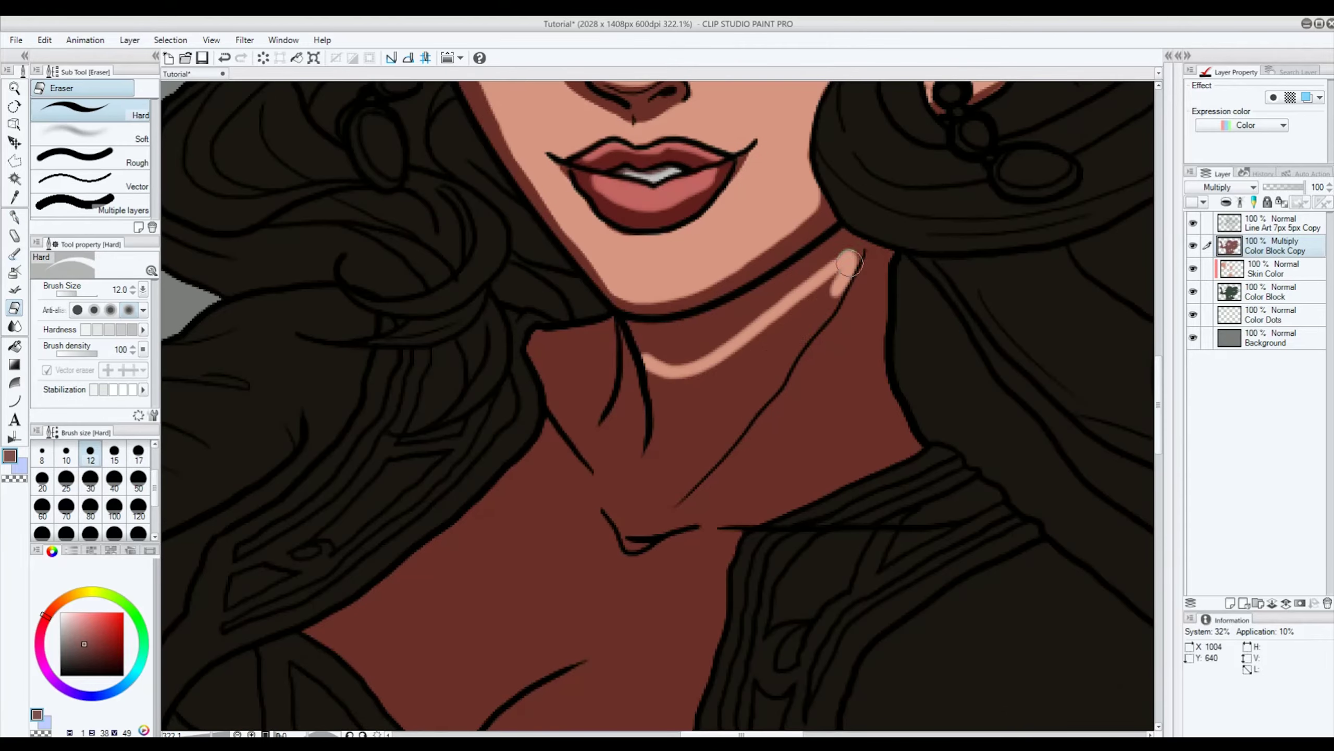
Step: Erase the lit areas of the neck, collarbones and chest from the shadow layer, keeping a cast shadow under the jaw
drag(848, 263, 683, 431)
drag(652, 400, 588, 473)
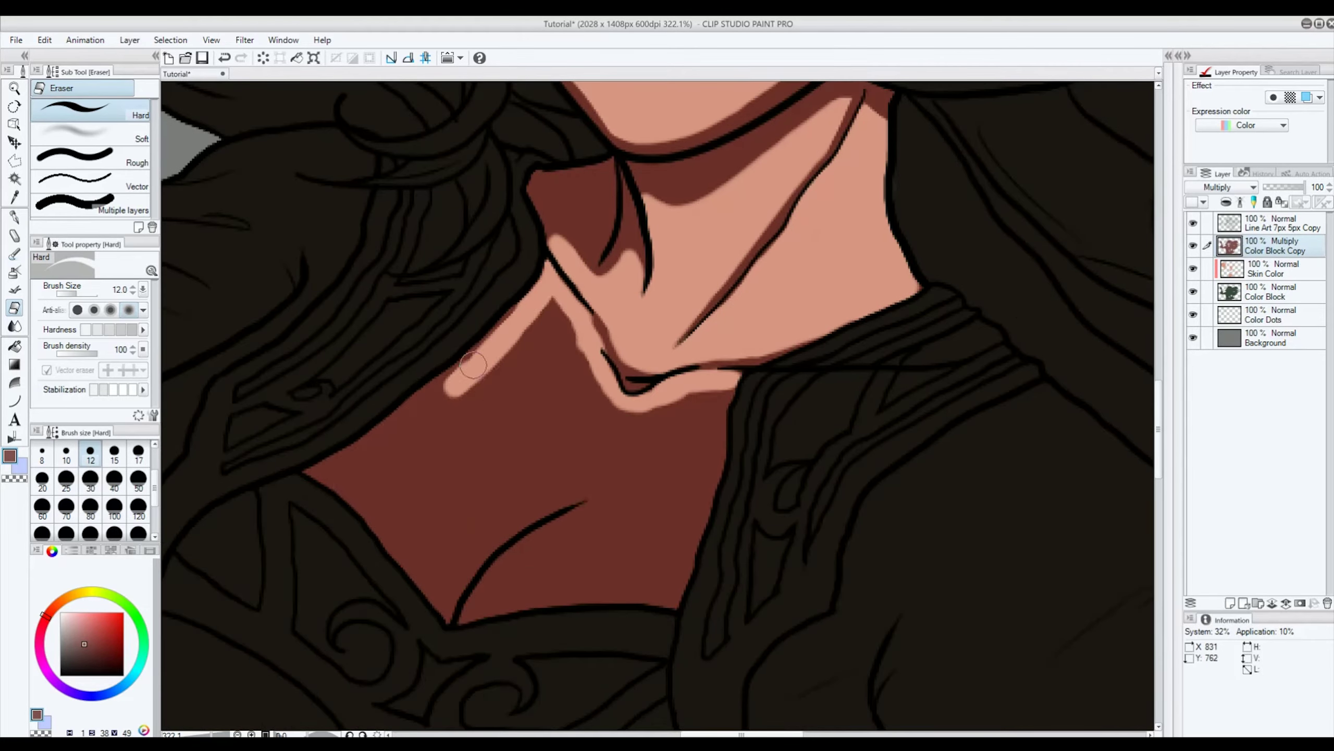
mouse_move(420, 473)
mouse_down()
mouse_move(631, 462)
mouse_move(646, 520)
mouse_up()
Step: Erase the lit areas of the bare midriff from the shadow layer, leaving shadow along the waist edges
drag(575, 262, 870, 543)
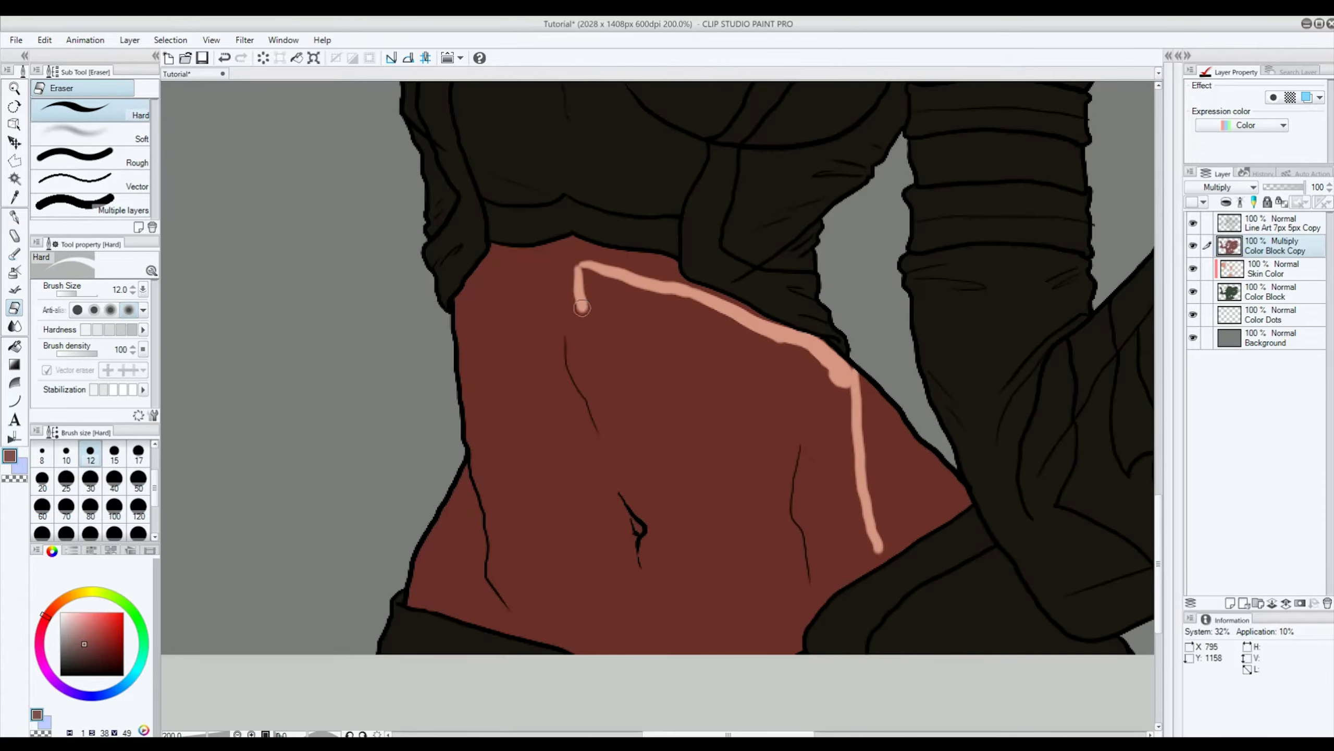
drag(725, 316, 636, 526)
mouse_move(525, 578)
mouse_down()
mouse_move(588, 357)
mouse_move(820, 473)
mouse_up()
drag(735, 342, 788, 578)
Step: Erase the lit areas of the fingers, hands and forearms on both arms from the Multiply shadow layer
scroll(657, 368, down, 3)
mouse_move(525, 263)
mouse_down()
mouse_move(452, 474)
mouse_move(544, 430)
mouse_up()
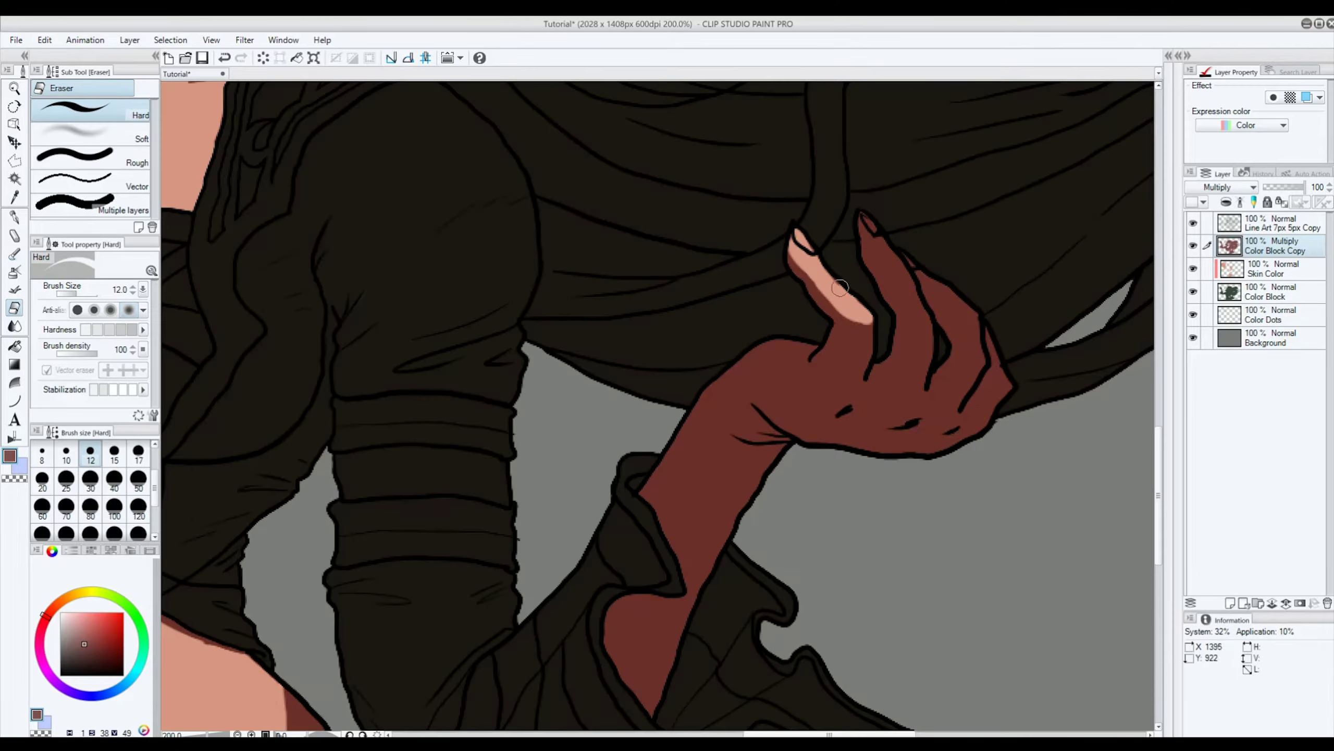
drag(946, 252, 867, 421)
drag(735, 368, 657, 552)
drag(819, 363, 699, 515)
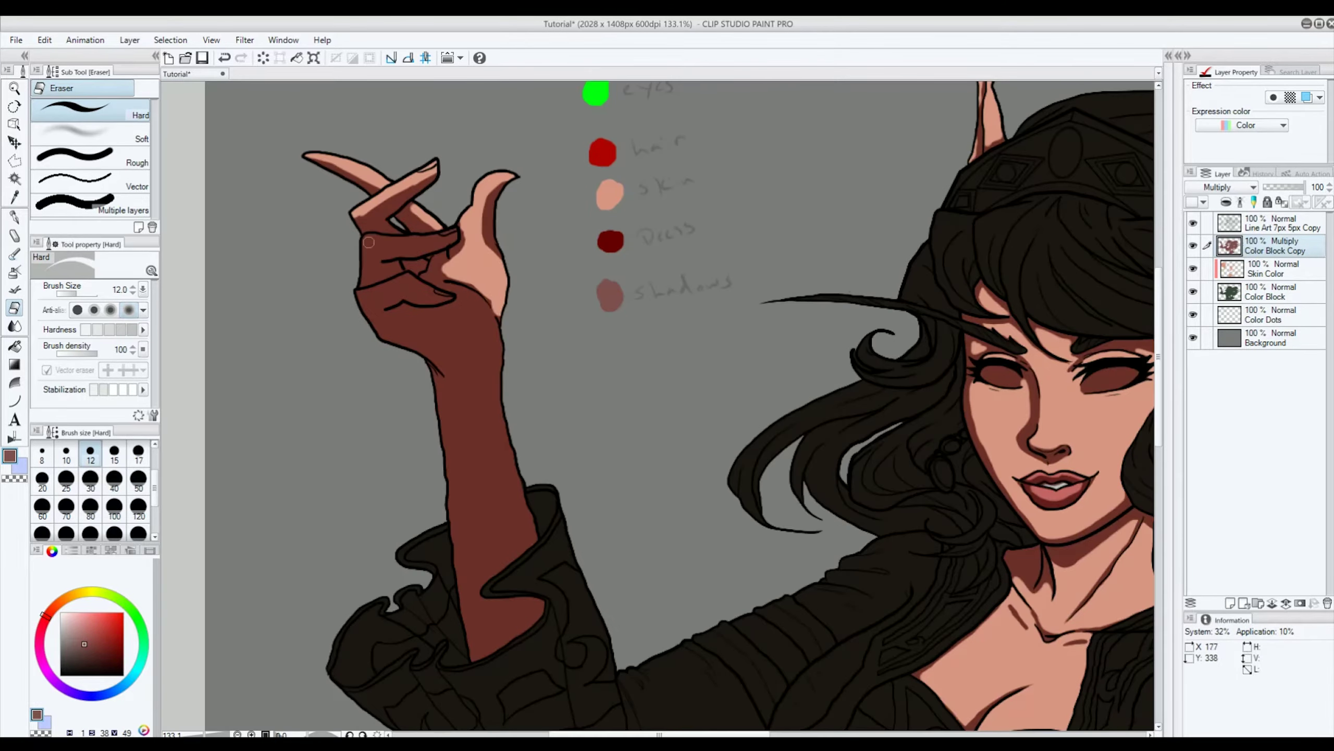
drag(368, 237, 473, 368)
drag(473, 368, 499, 578)
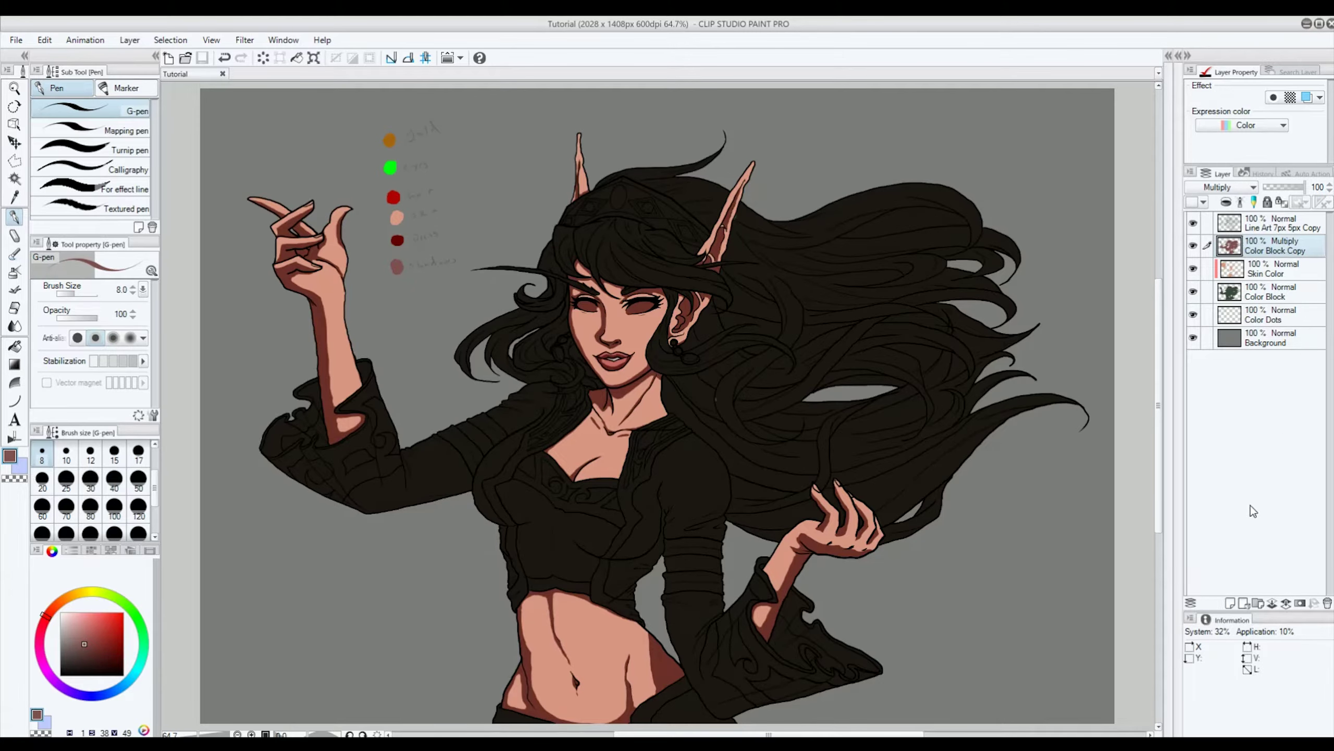
Step: Add a new layer named Grqadients and place it between the Color Block Copy and Skin Color layers
click(1230, 605)
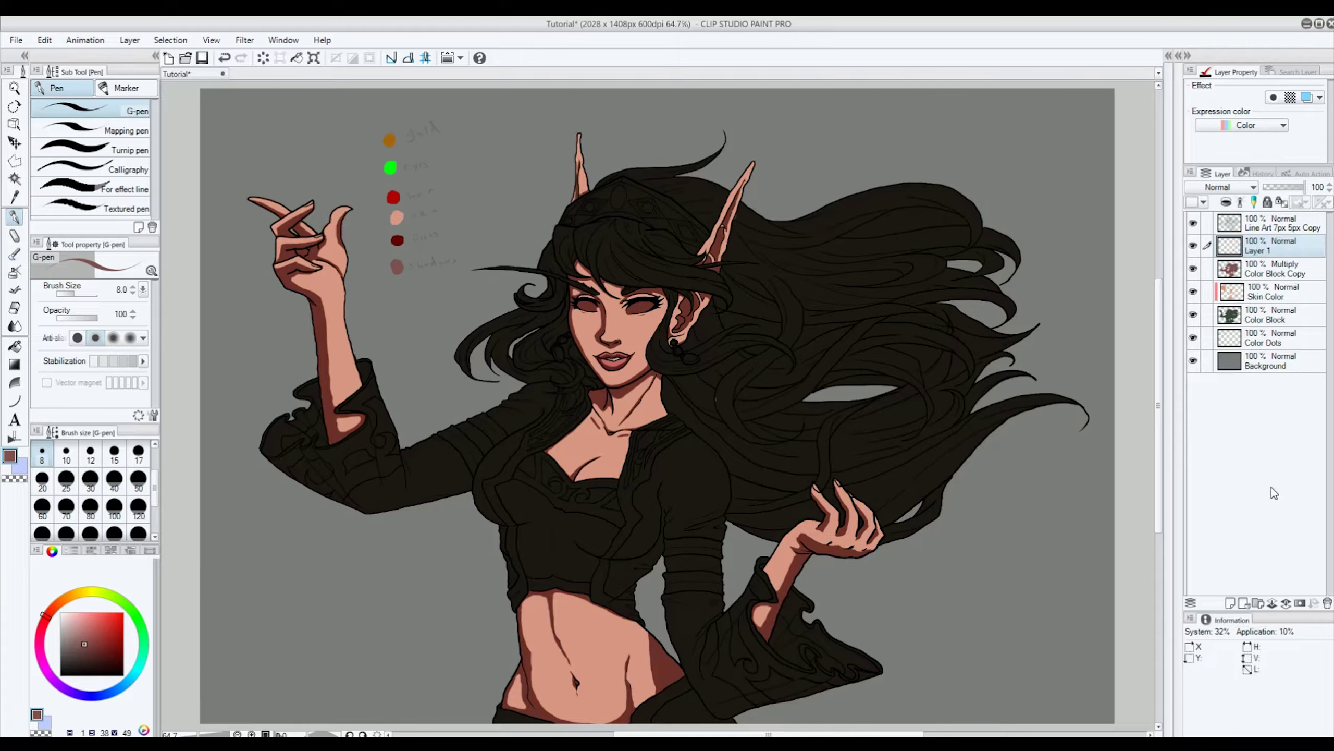
double_click(1260, 252)
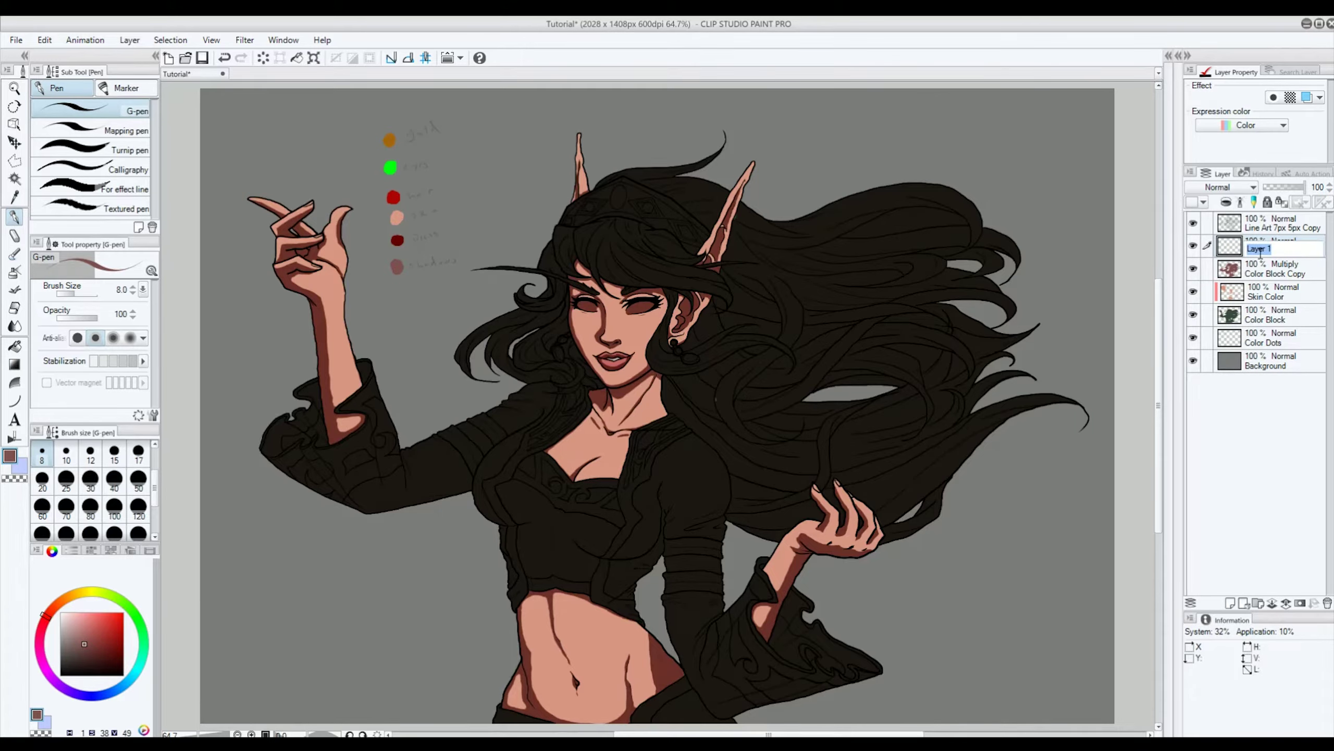
text(Grqadients)
key(Return)
drag(1278, 253, 1278, 277)
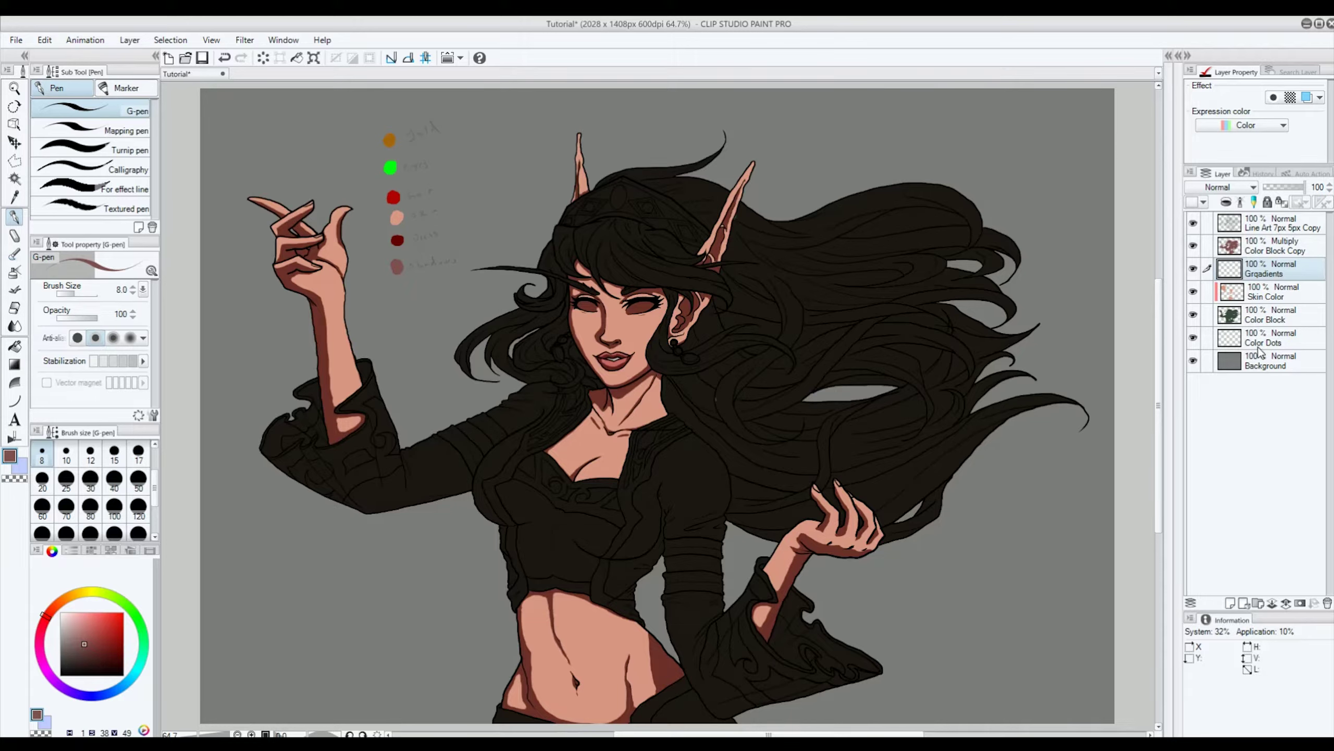
Step: Sample the skin tone from the skin color dot as the drawing color
click(15, 198)
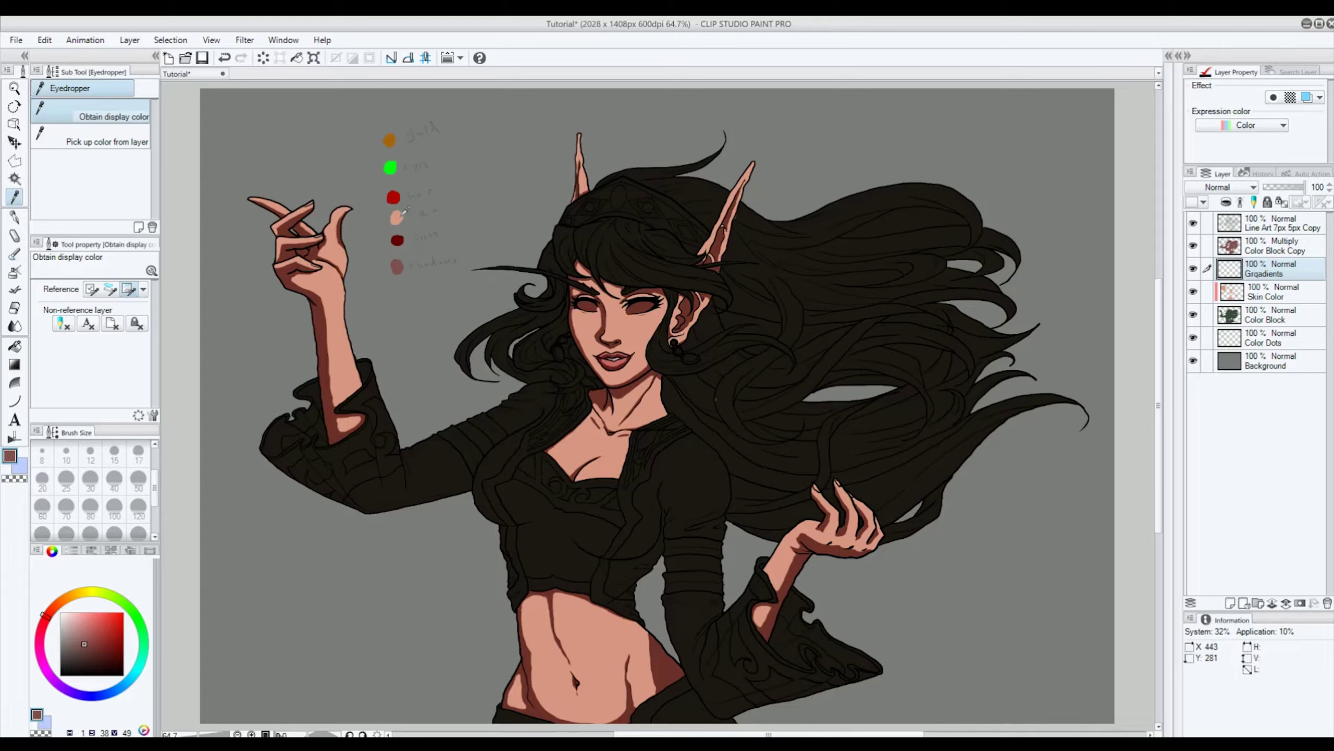
click(403, 214)
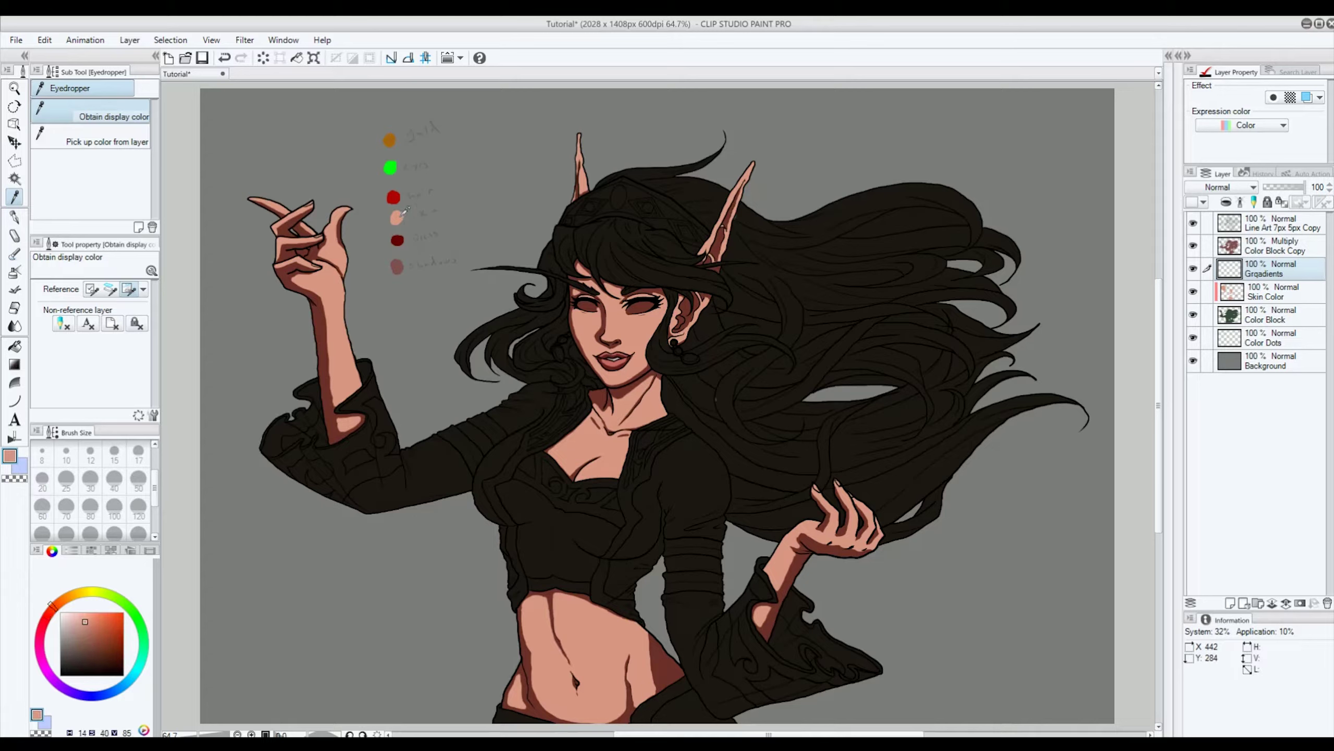
Step: Correct the new layer's name to Gradients and set its blending mode to Multiply
double_click(1282, 273)
text(G)
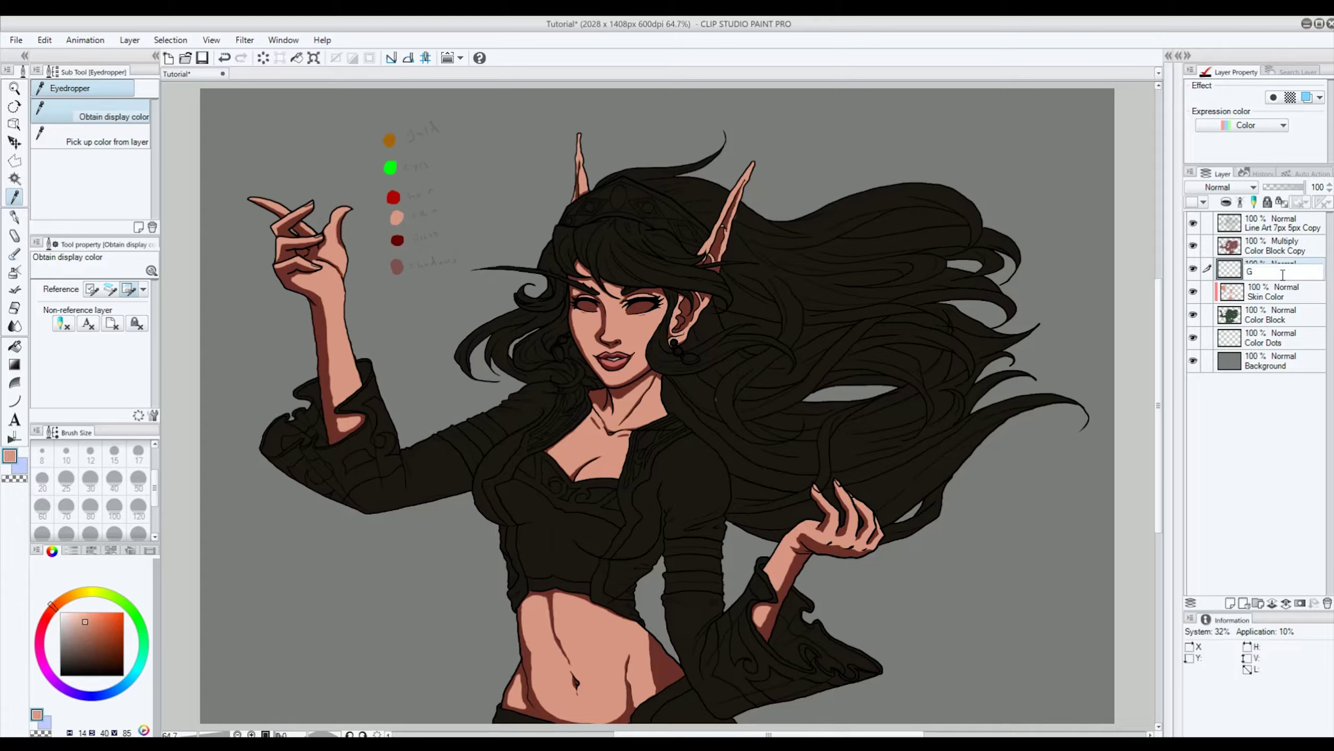
key(Return)
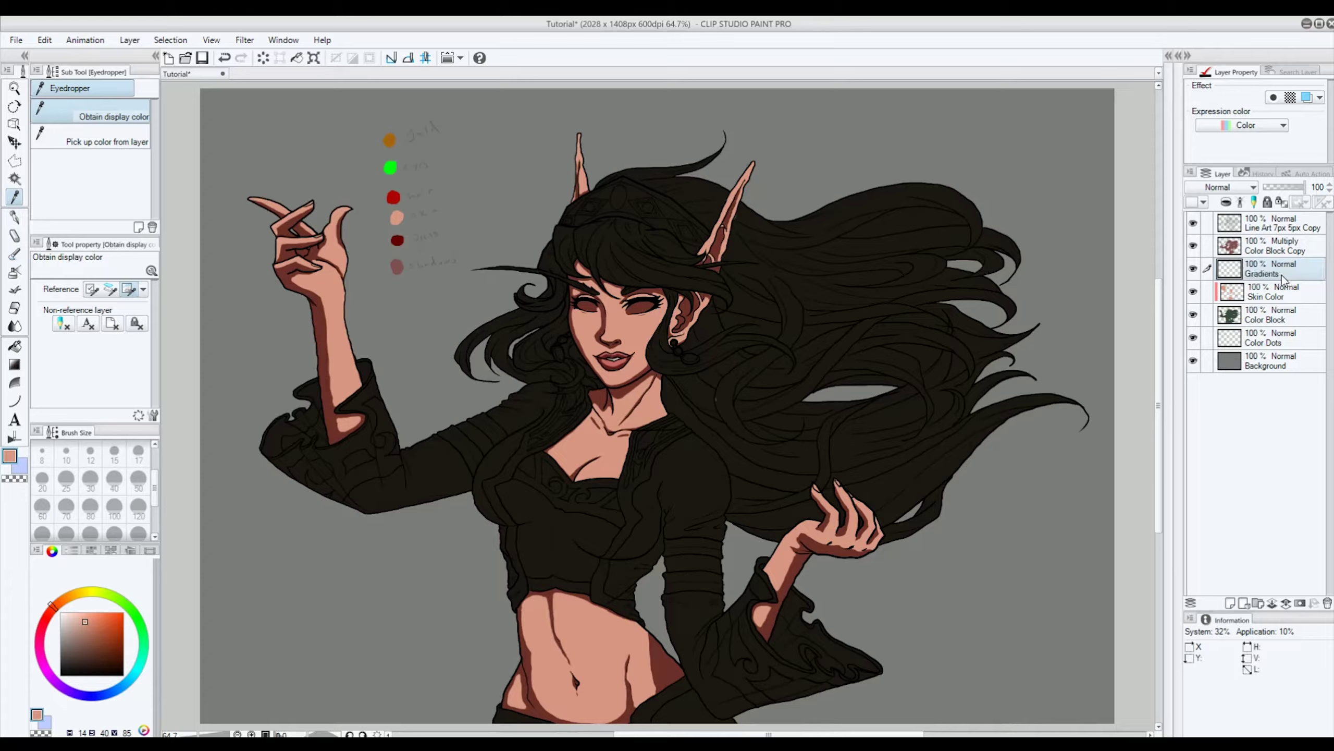
click(1240, 188)
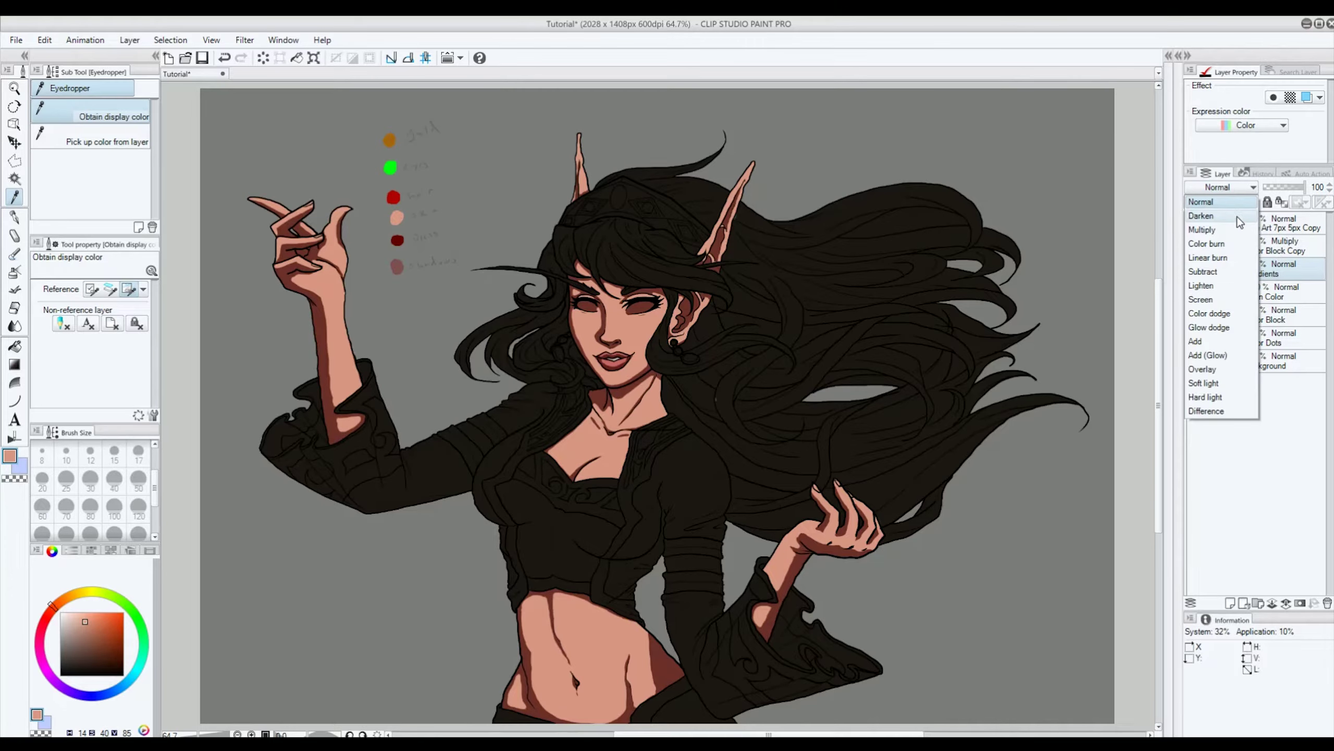
click(1202, 230)
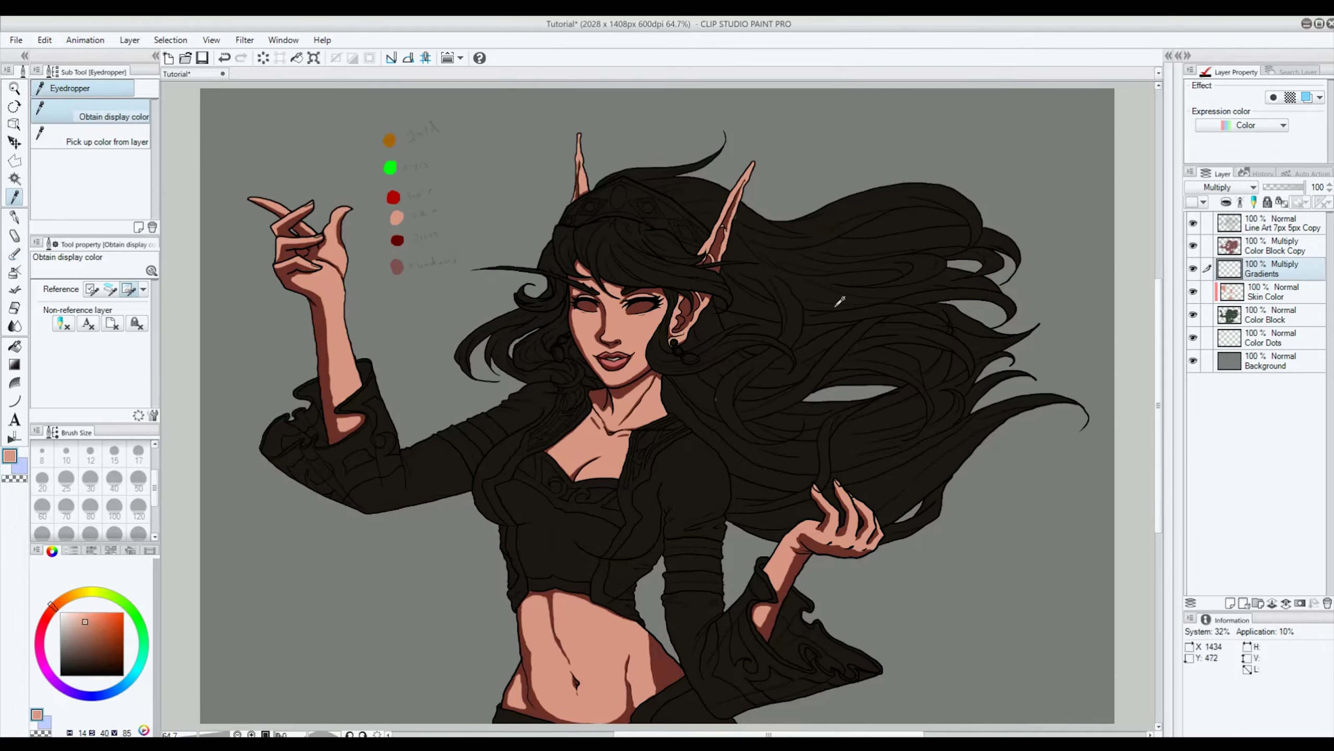
Step: Auto-select the face area from the Line Art 7px 5px Copy layer, then make the Gradients layer active
click(14, 179)
scroll(650, 334, up, 3)
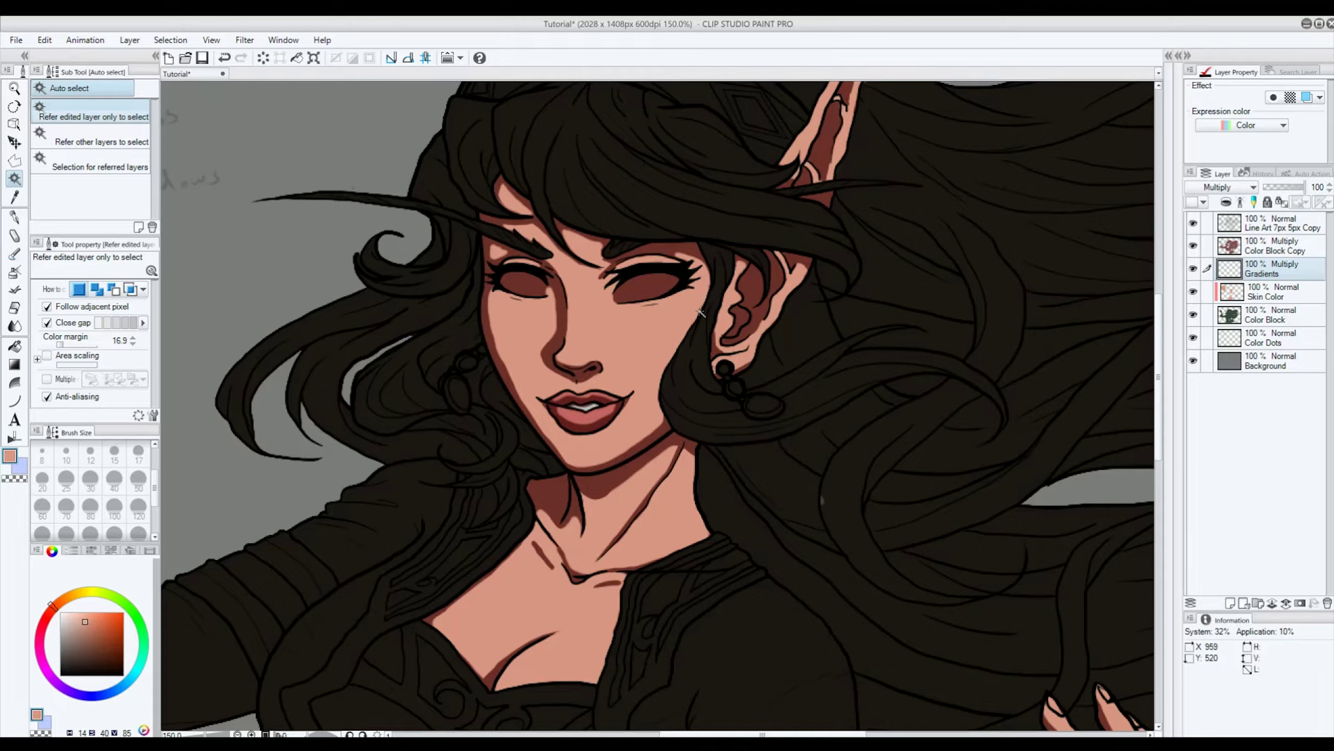
click(1279, 227)
click(617, 358)
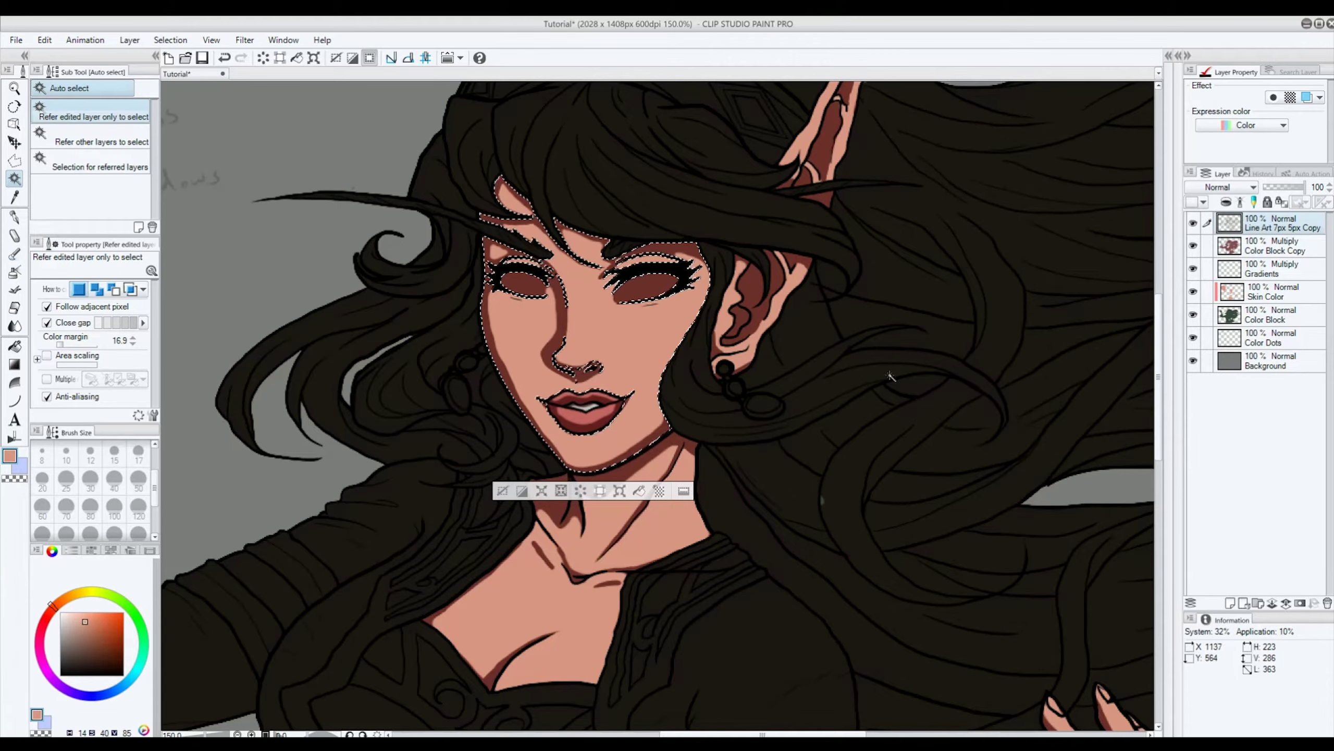
click(1281, 279)
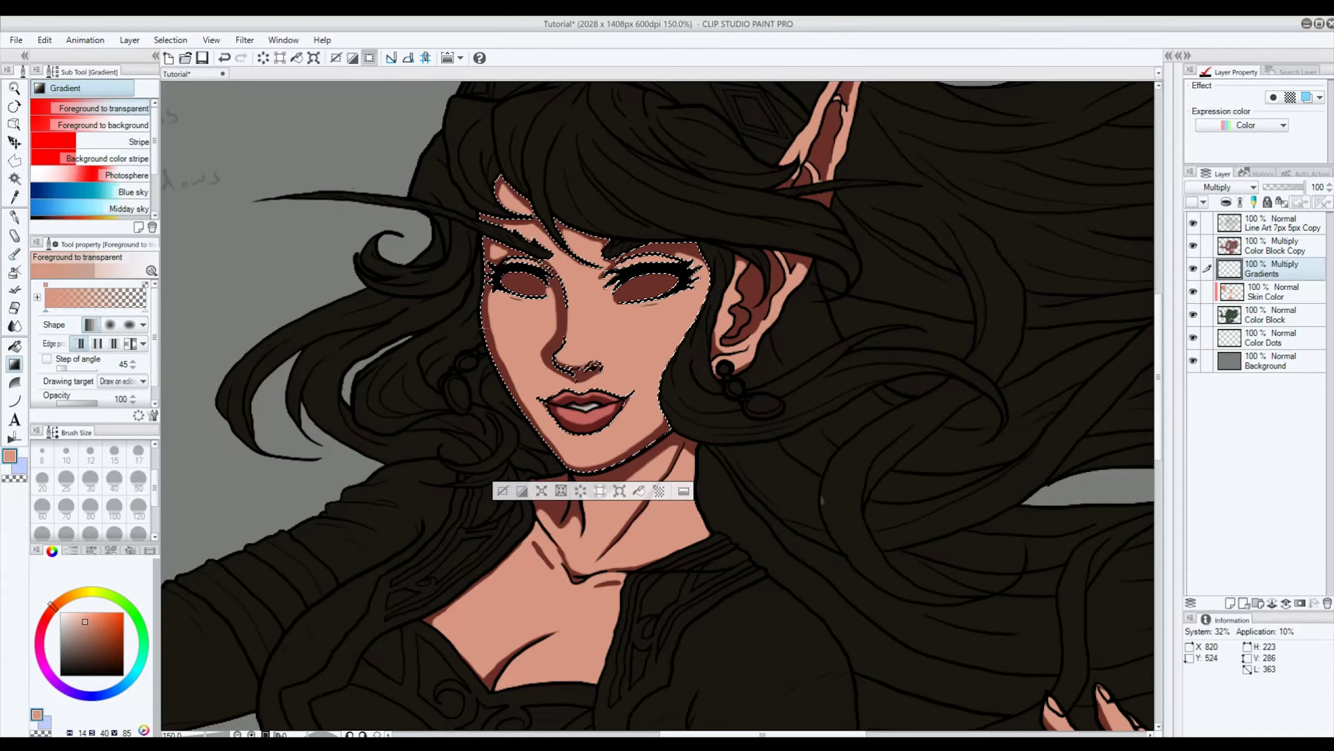
Step: Try foreground-to-transparent gradients of different lengths and starting points across the selected face, undoing each one
drag(484, 328, 628, 327)
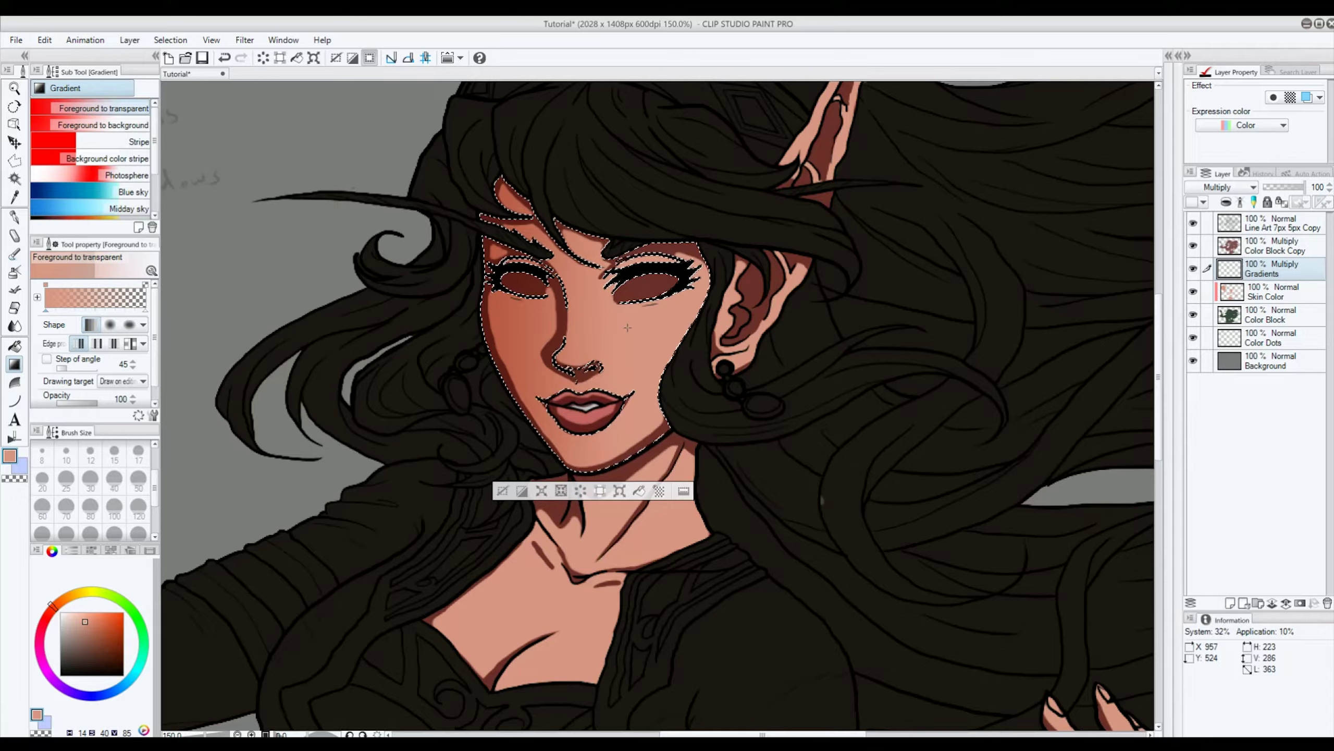
key(ctrl+z)
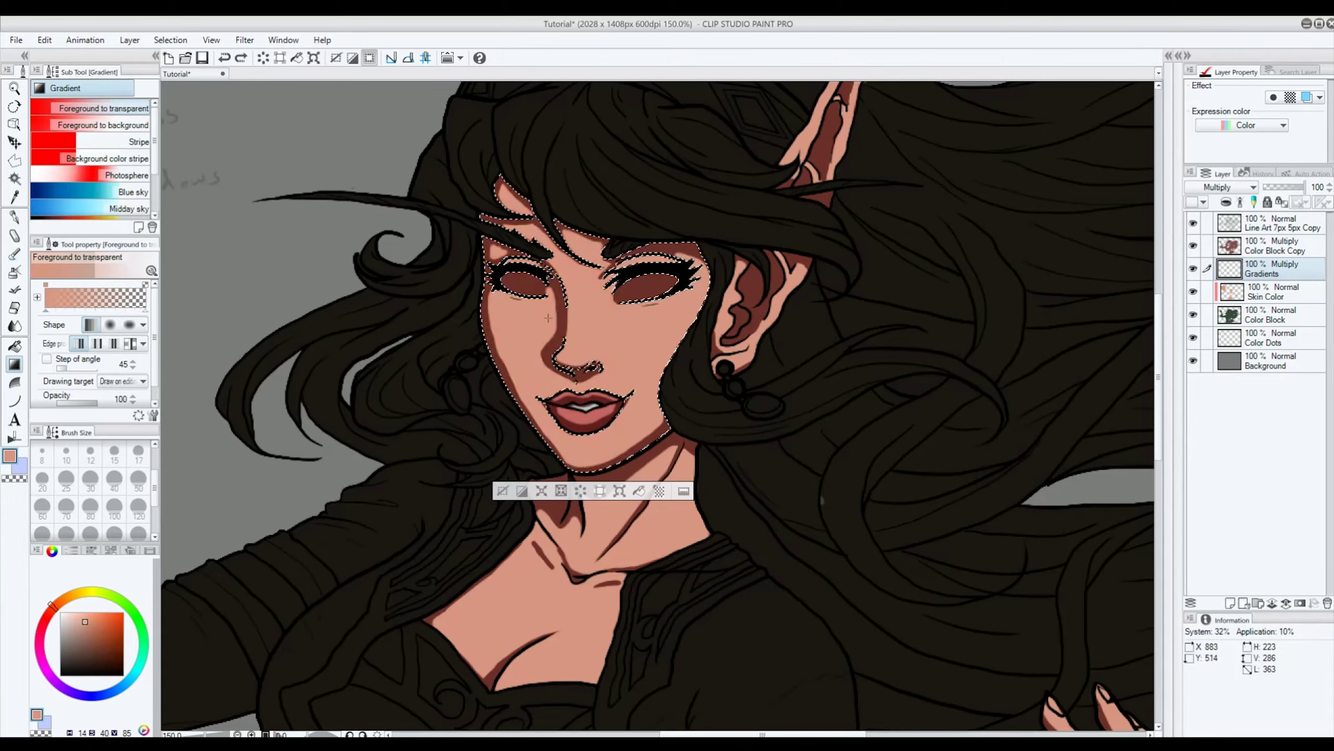
drag(483, 328, 977, 334)
key(ctrl+z)
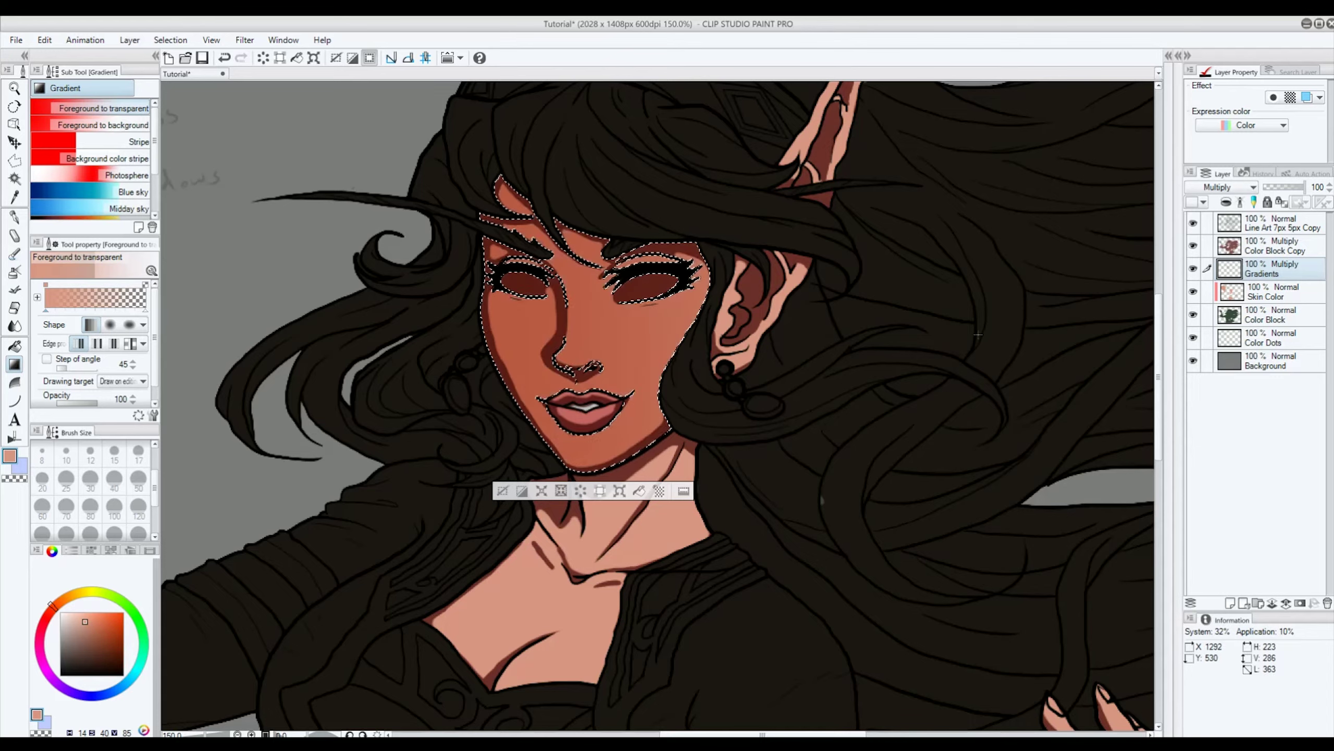
key(ctrl+z)
drag(493, 339, 710, 346)
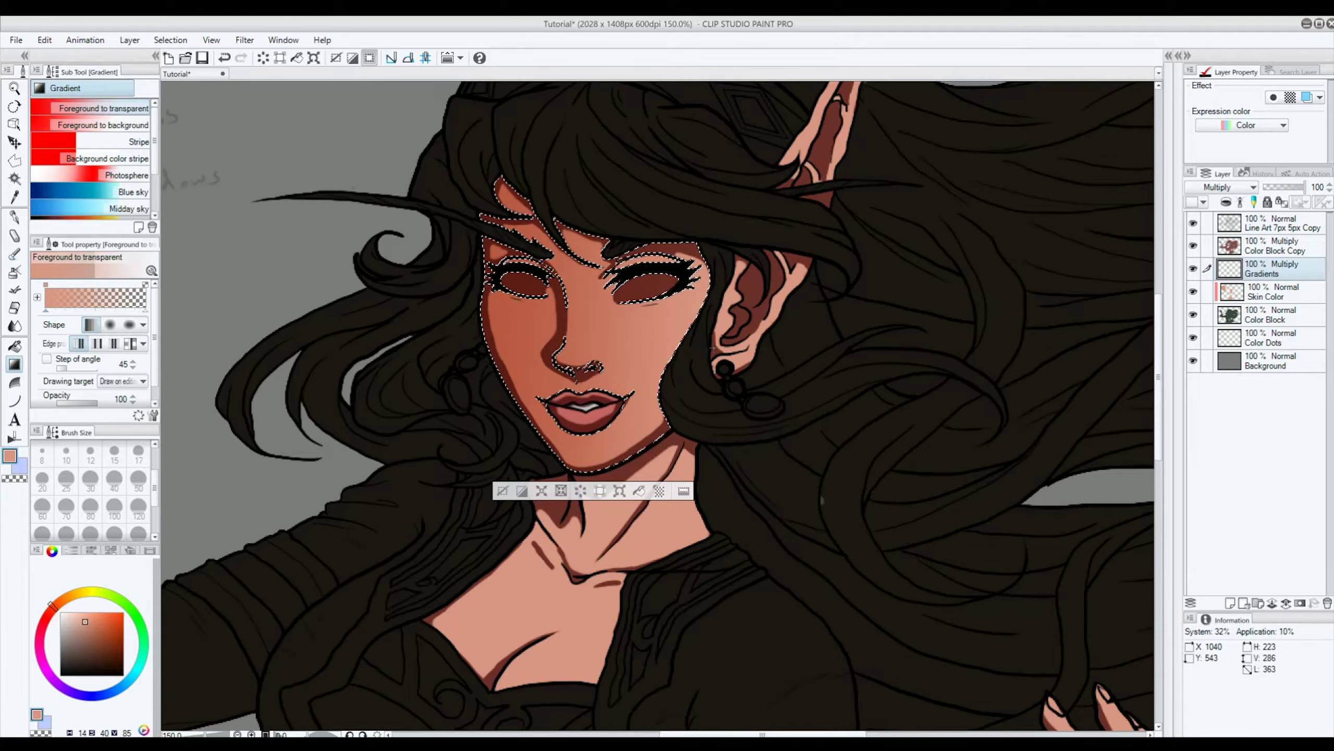
key(ctrl+z)
drag(349, 328, 714, 312)
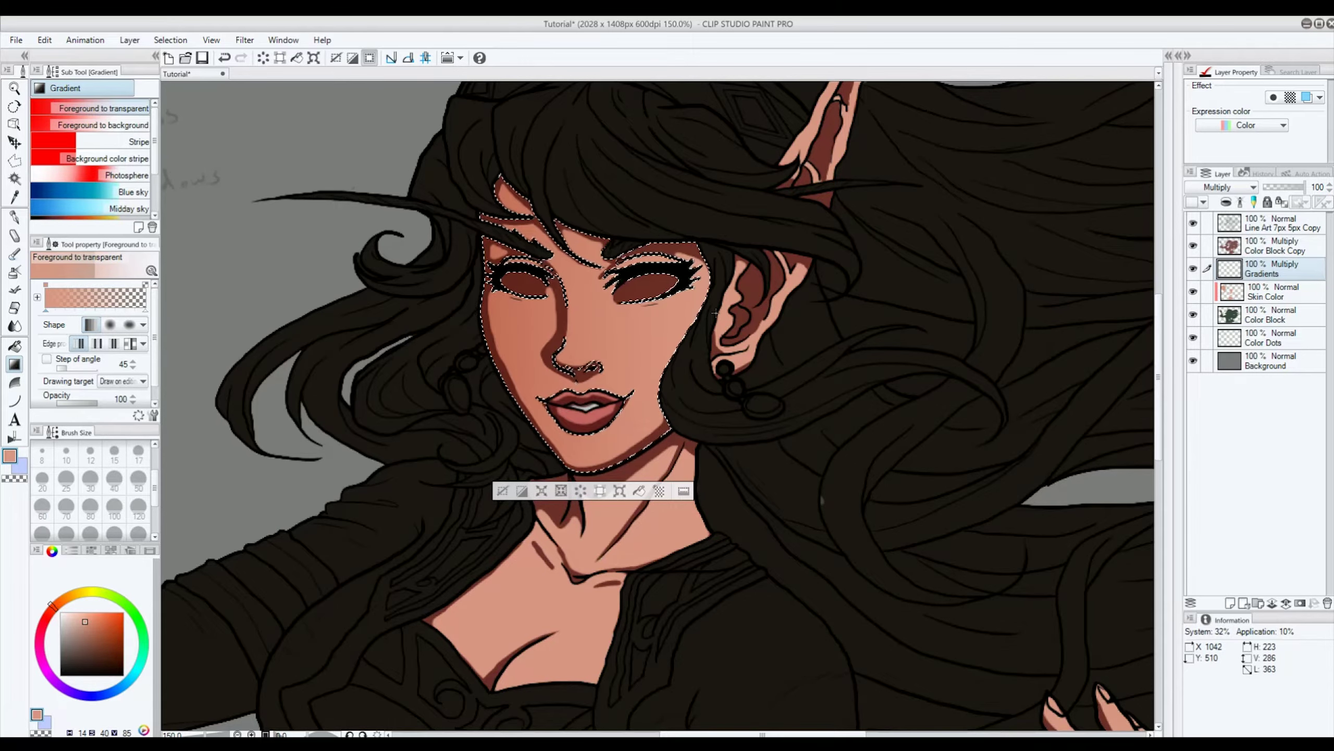
key(ctrl+z)
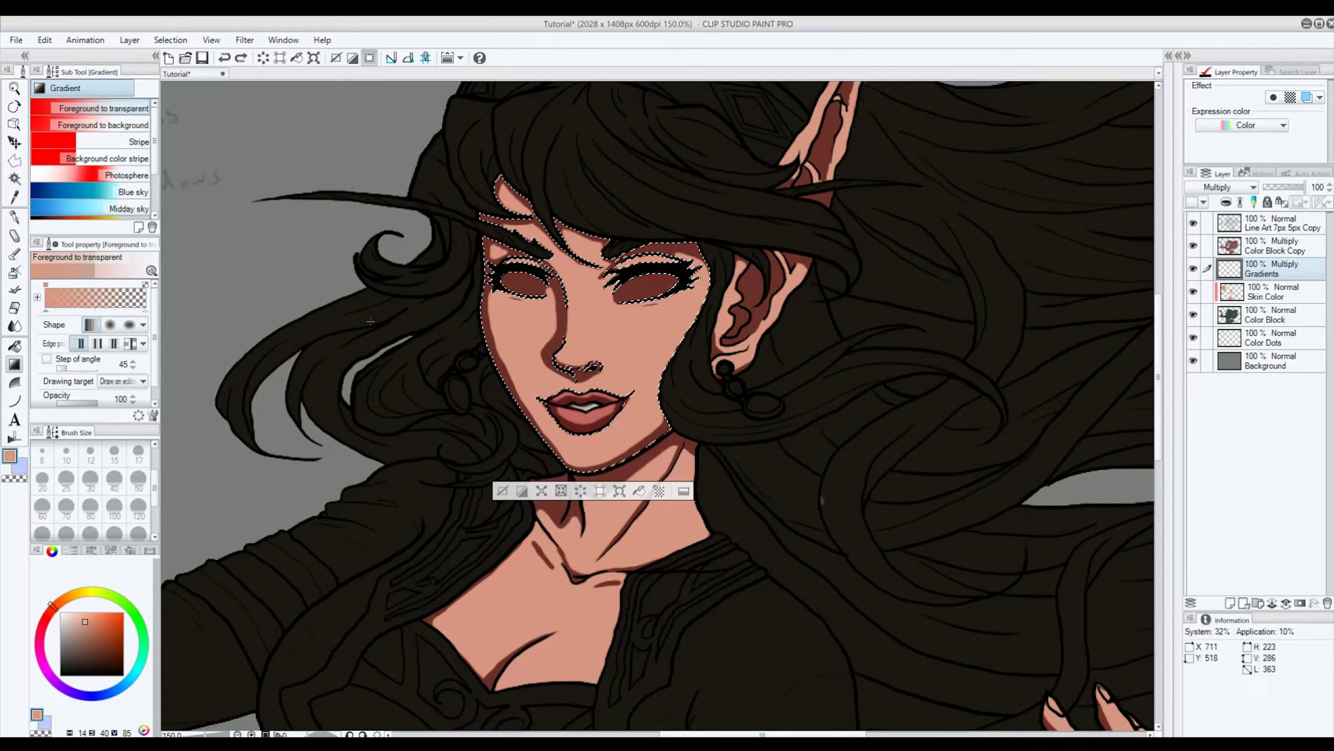
Step: Apply a horizontal foreground-to-transparent gradient from the hair beside the shadowed cheek to the opposite cheek, and clear the selection
drag(371, 321, 707, 316)
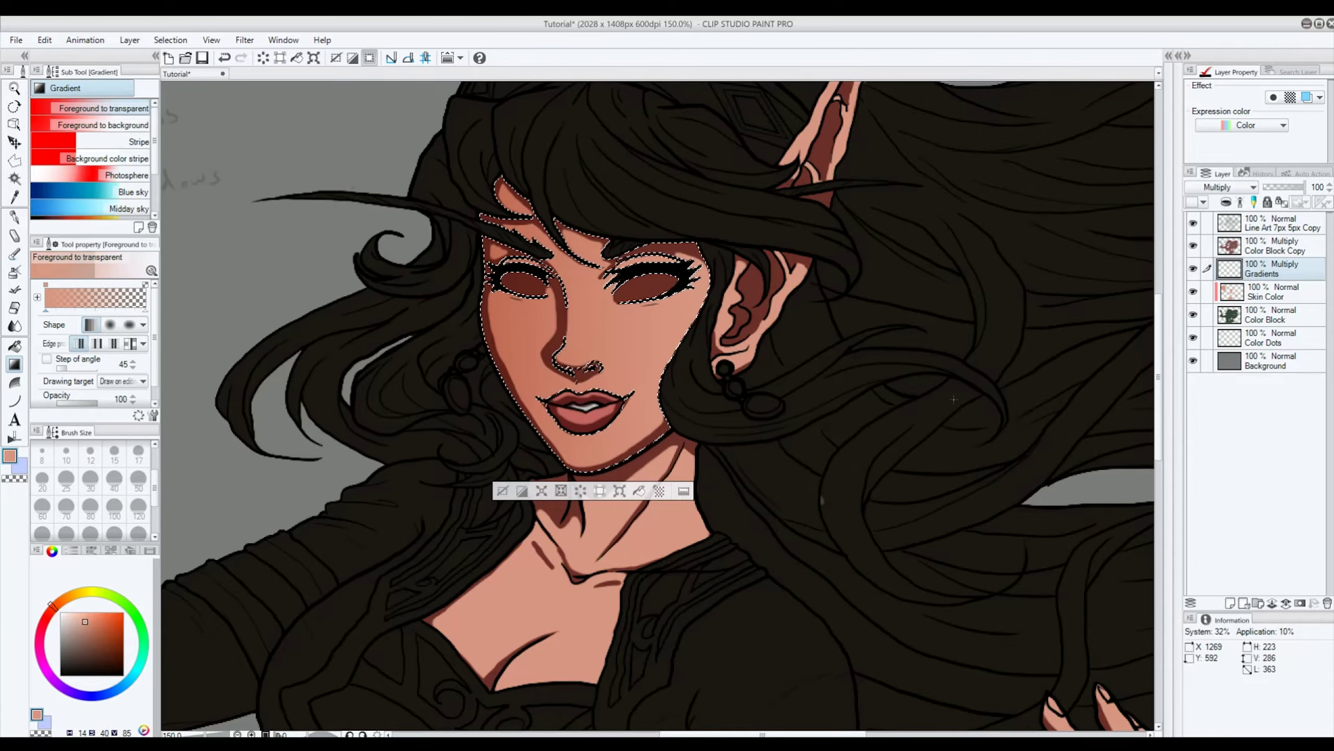
key(ctrl+d)
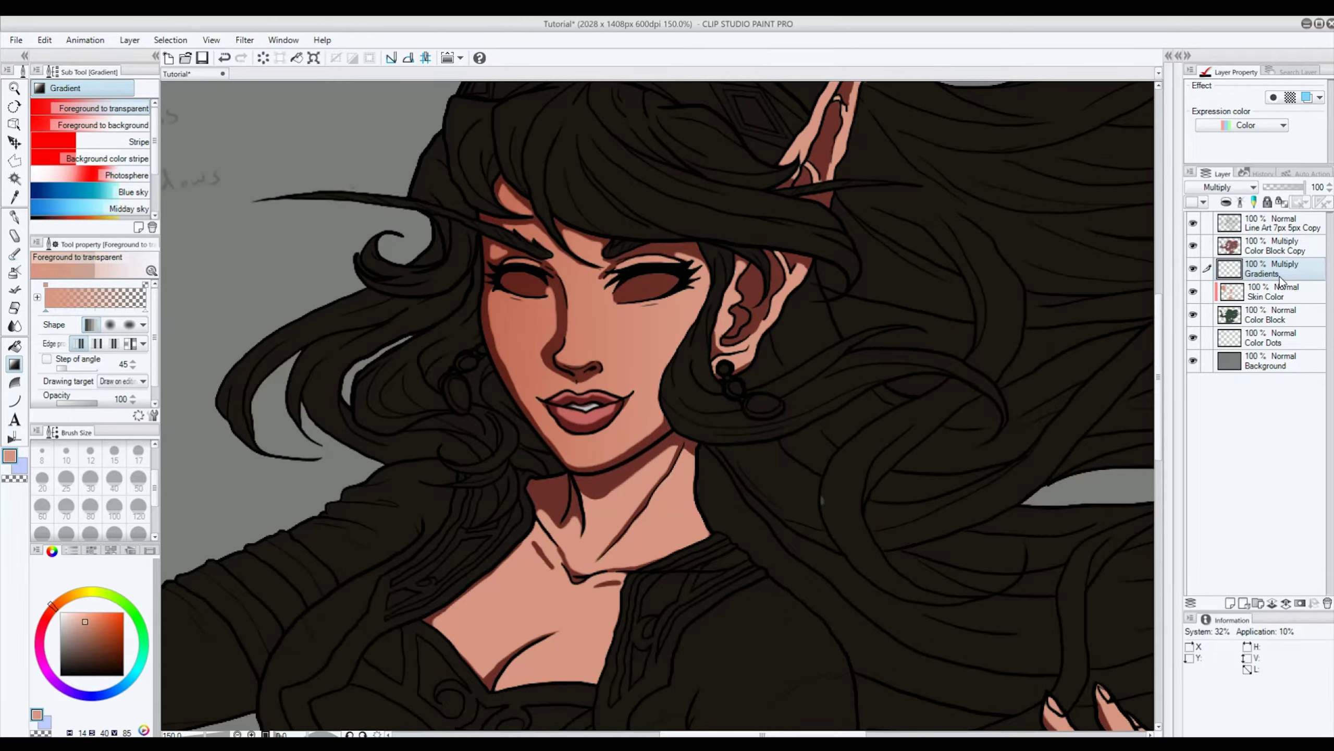
Step: Outline a Polyline selection along the lit side of the nose, from the inner brow down to the nostril
click(14, 160)
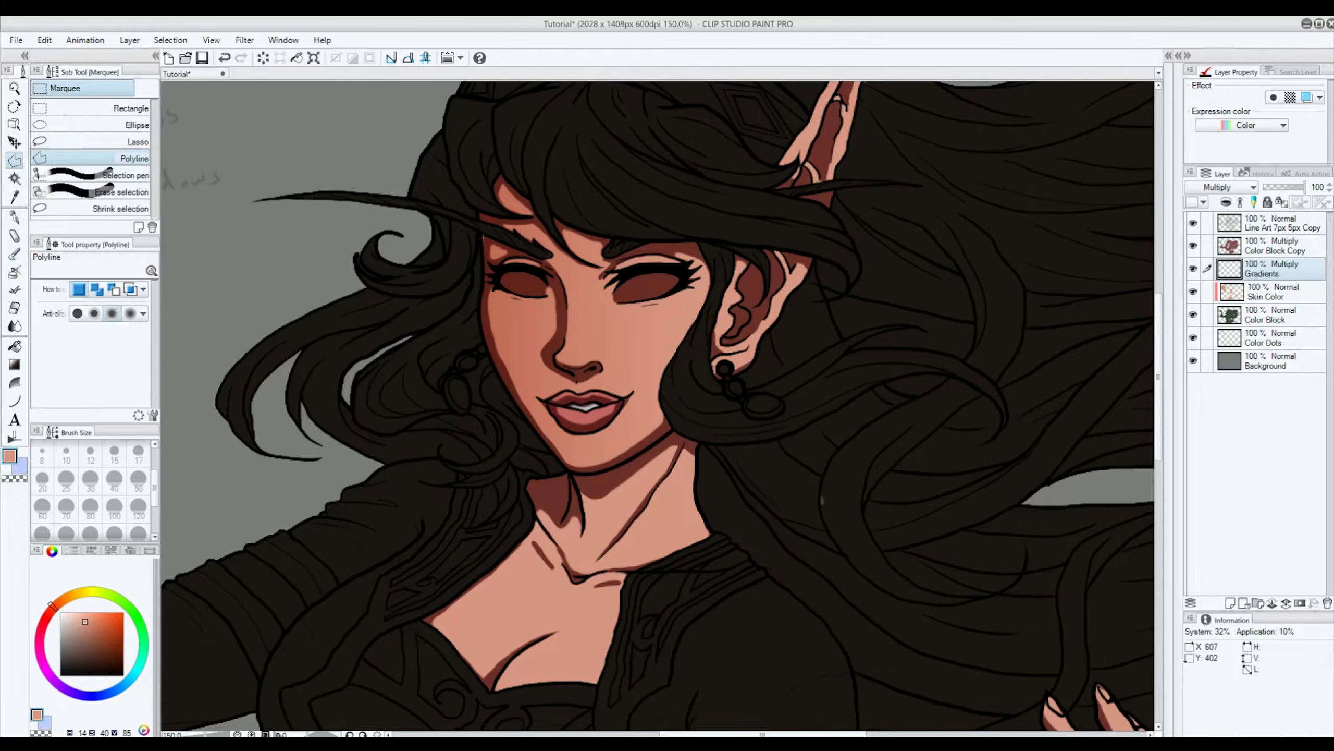
scroll(482, 238, up, 5)
key(g)
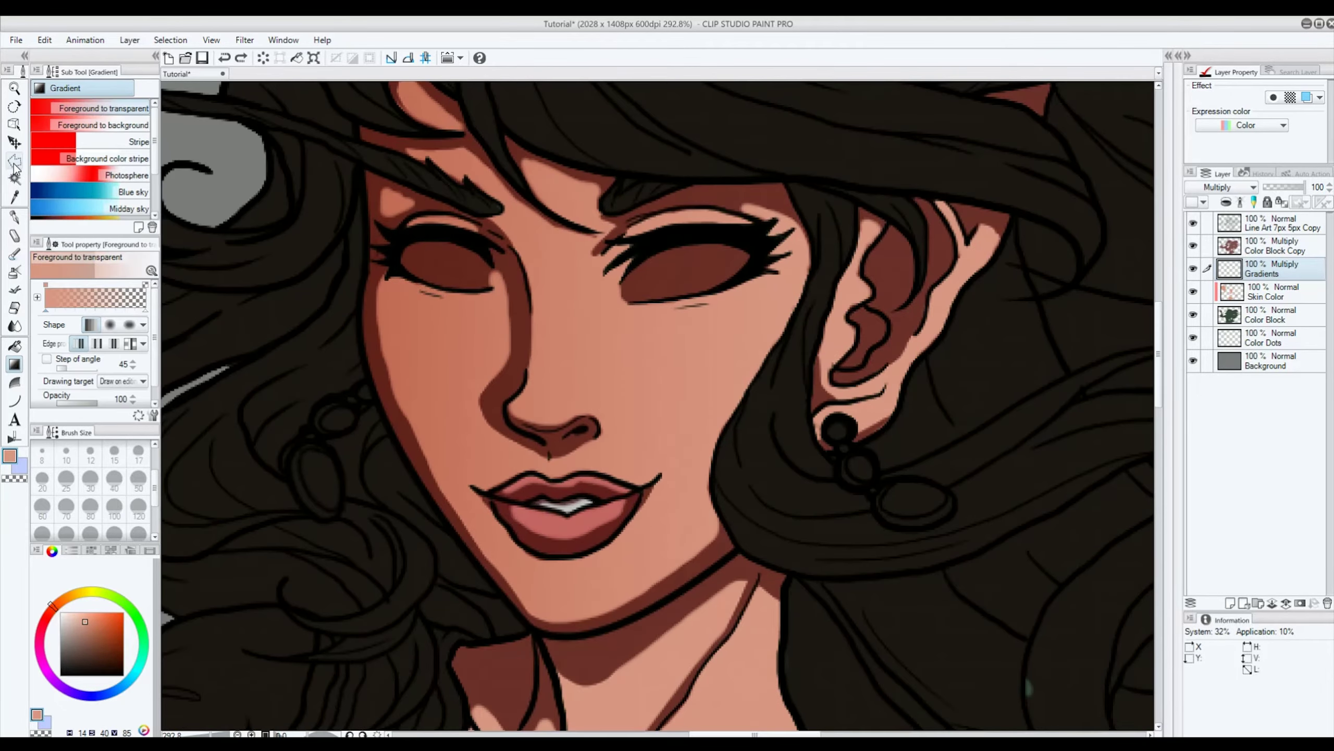
click(14, 162)
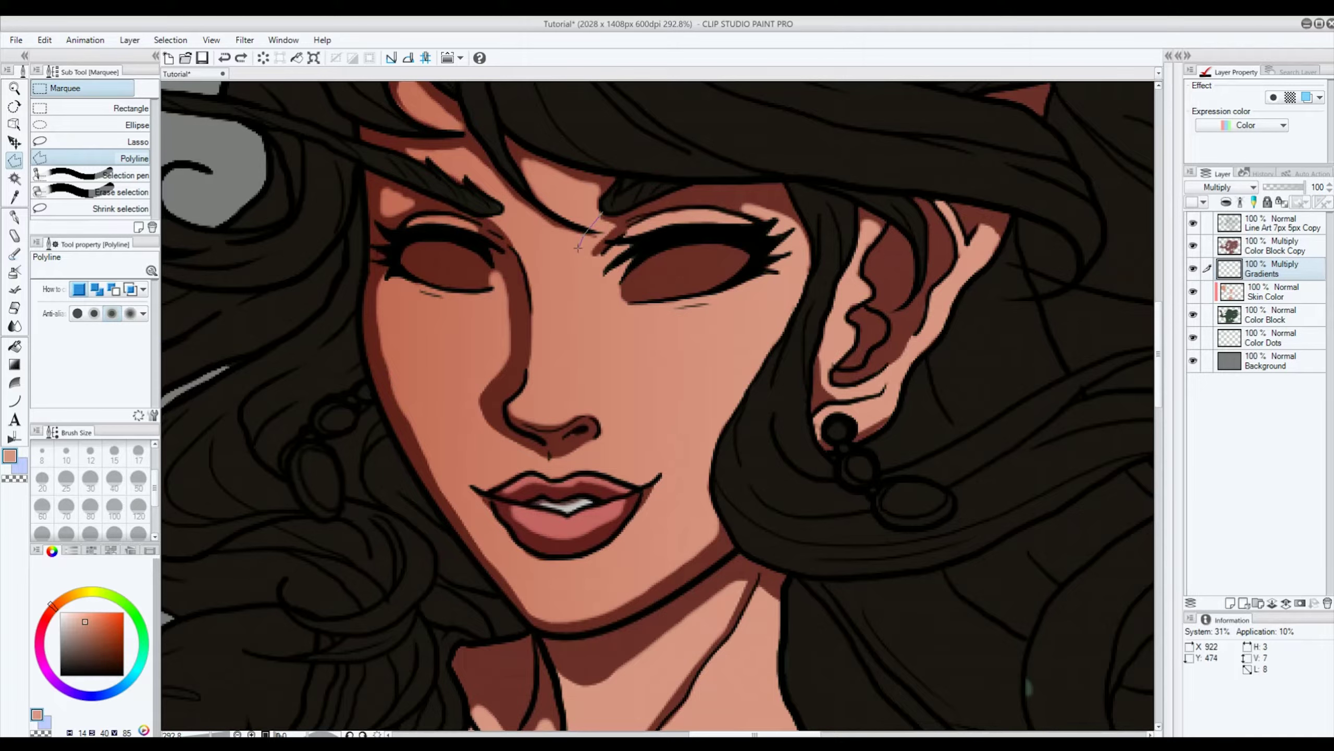
drag(578, 247, 571, 271)
drag(570, 302, 575, 400)
click(604, 252)
click(605, 215)
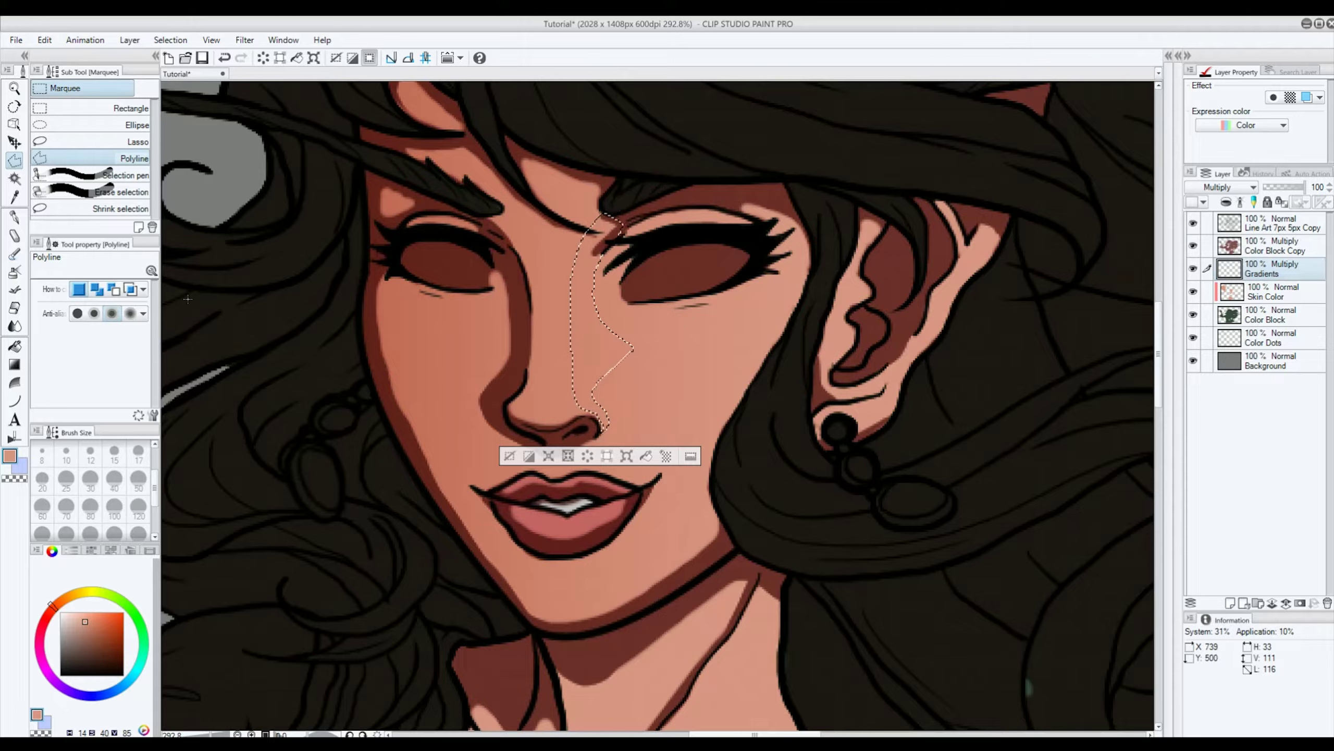
Step: Try foreground-to-transparent gradients with different starting points and lengths across the selection beside the nose, undoing each one
click(14, 366)
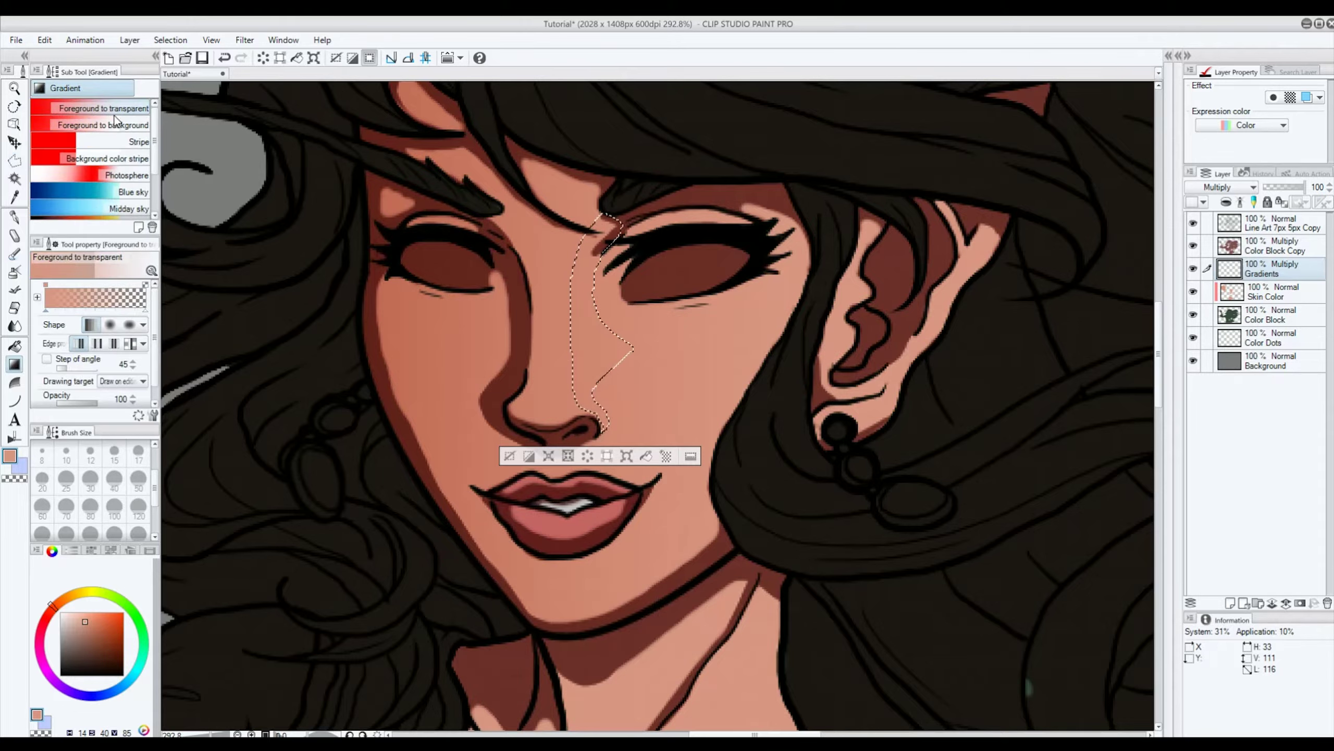
drag(542, 338, 514, 338)
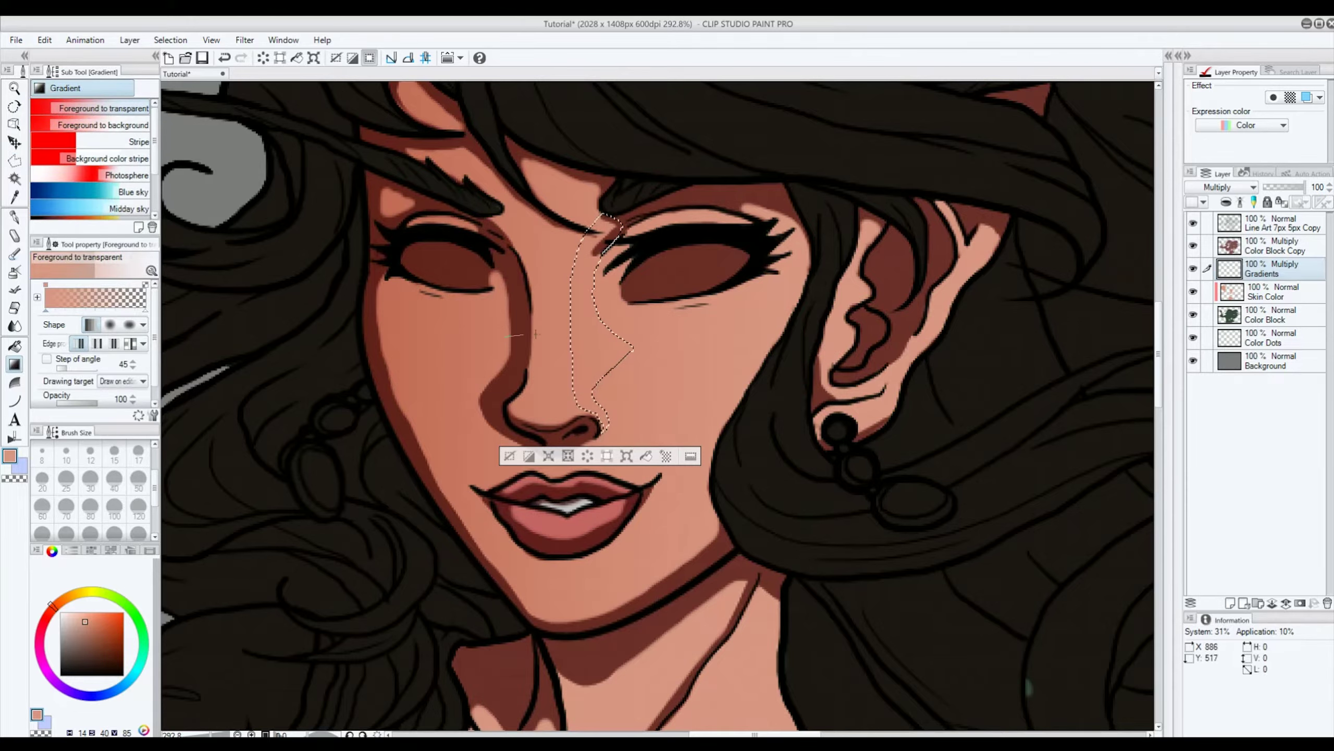
drag(691, 339, 755, 350)
key(ctrl+z)
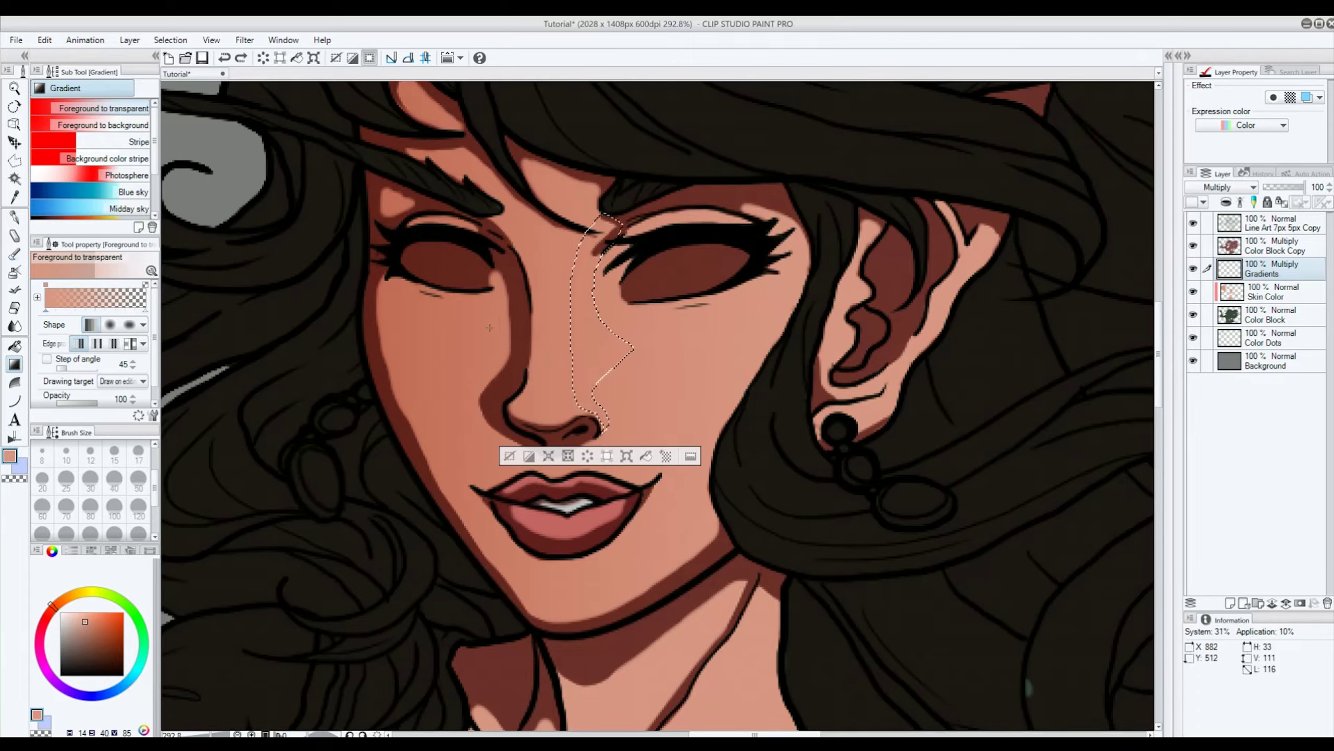
drag(589, 323, 781, 342)
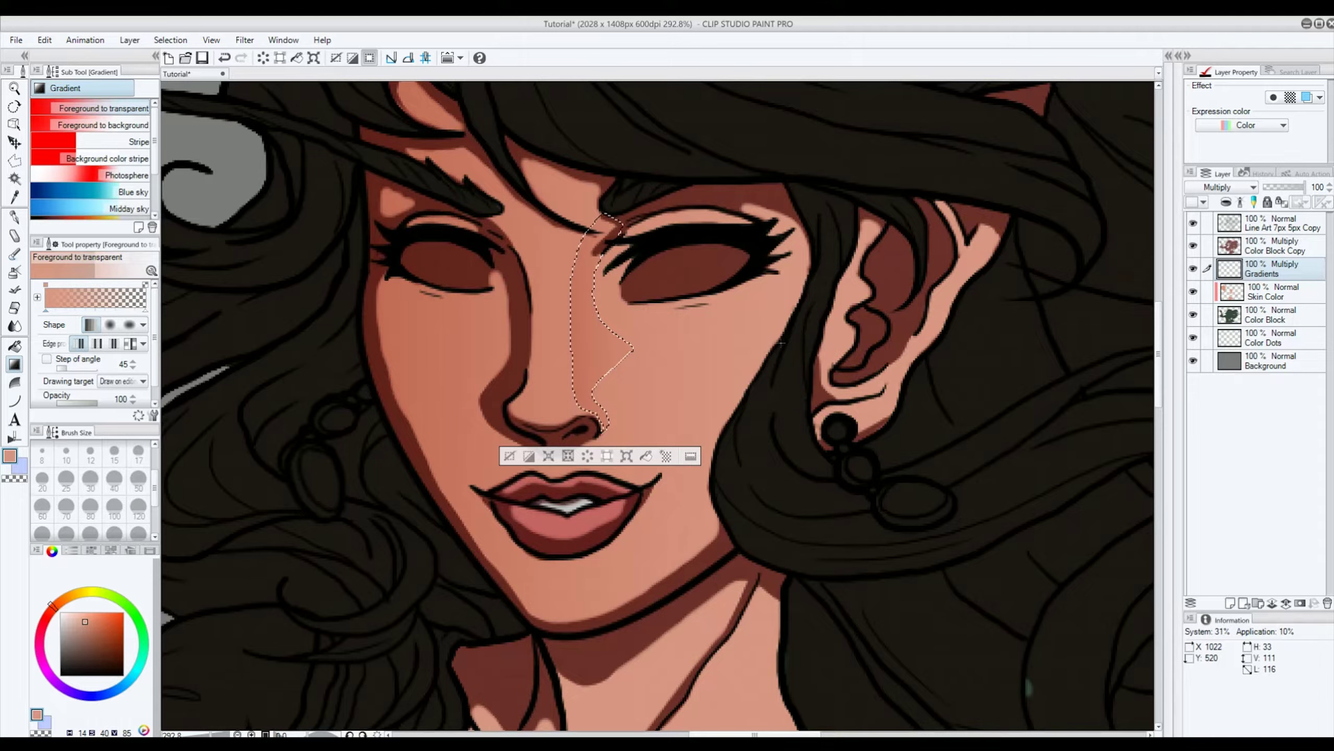
key(ctrl+z)
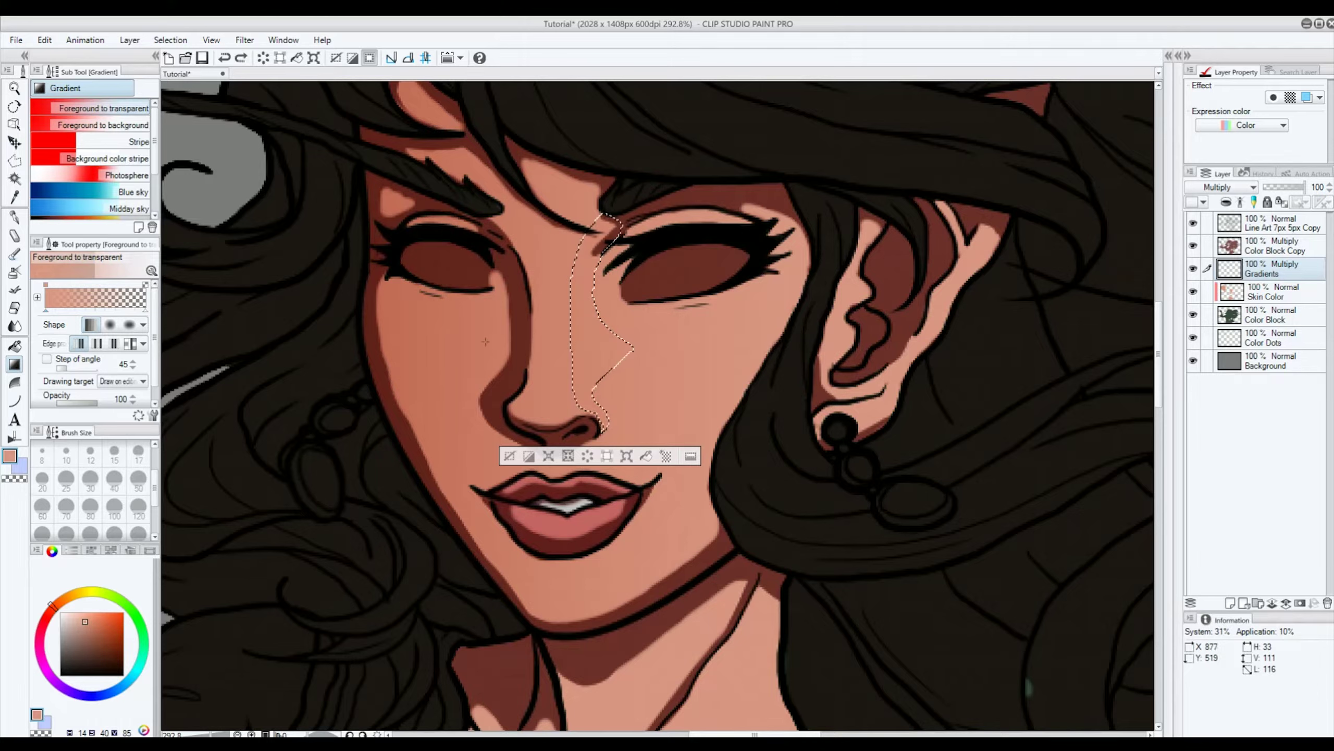
Step: Shade the nose selection with a horizontal foreground-to-transparent gradient running toward the lit cheek, deselect it and save the file
drag(531, 332, 710, 334)
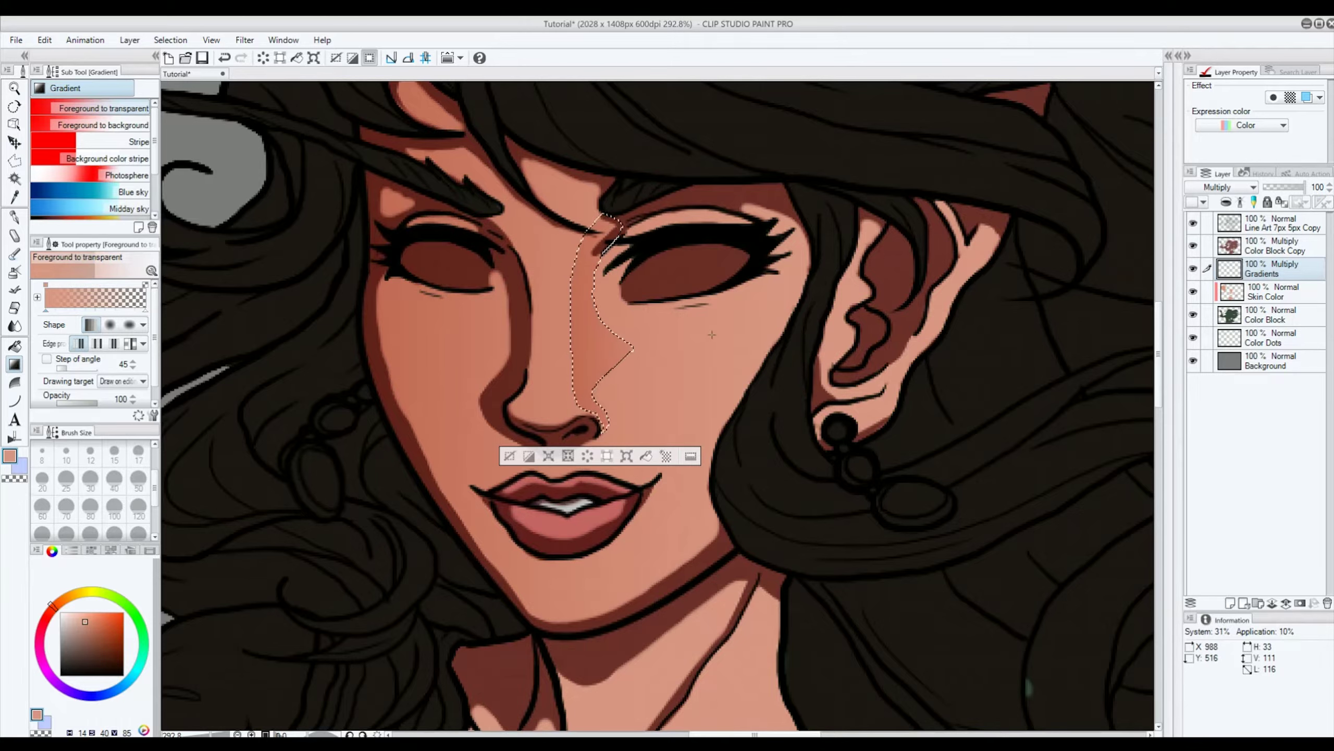
key(ctrl+d)
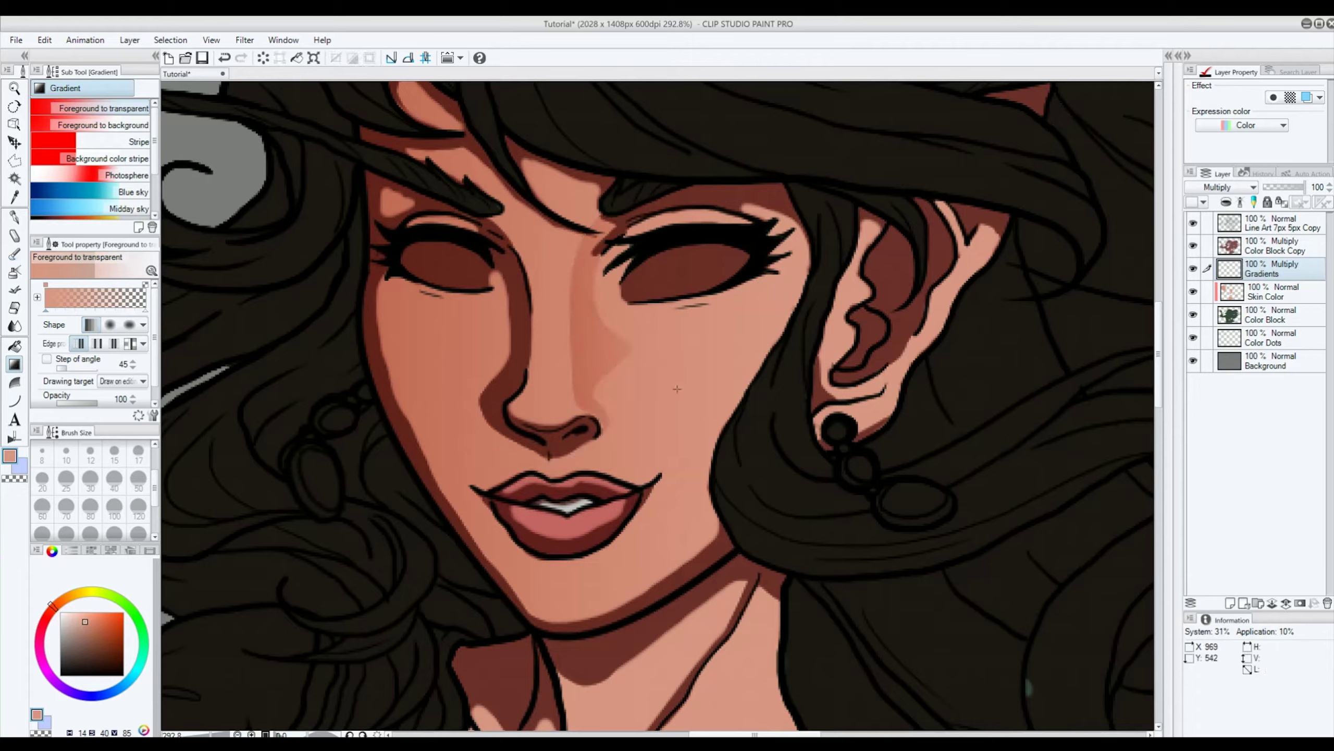
scroll(681, 385, down, 1)
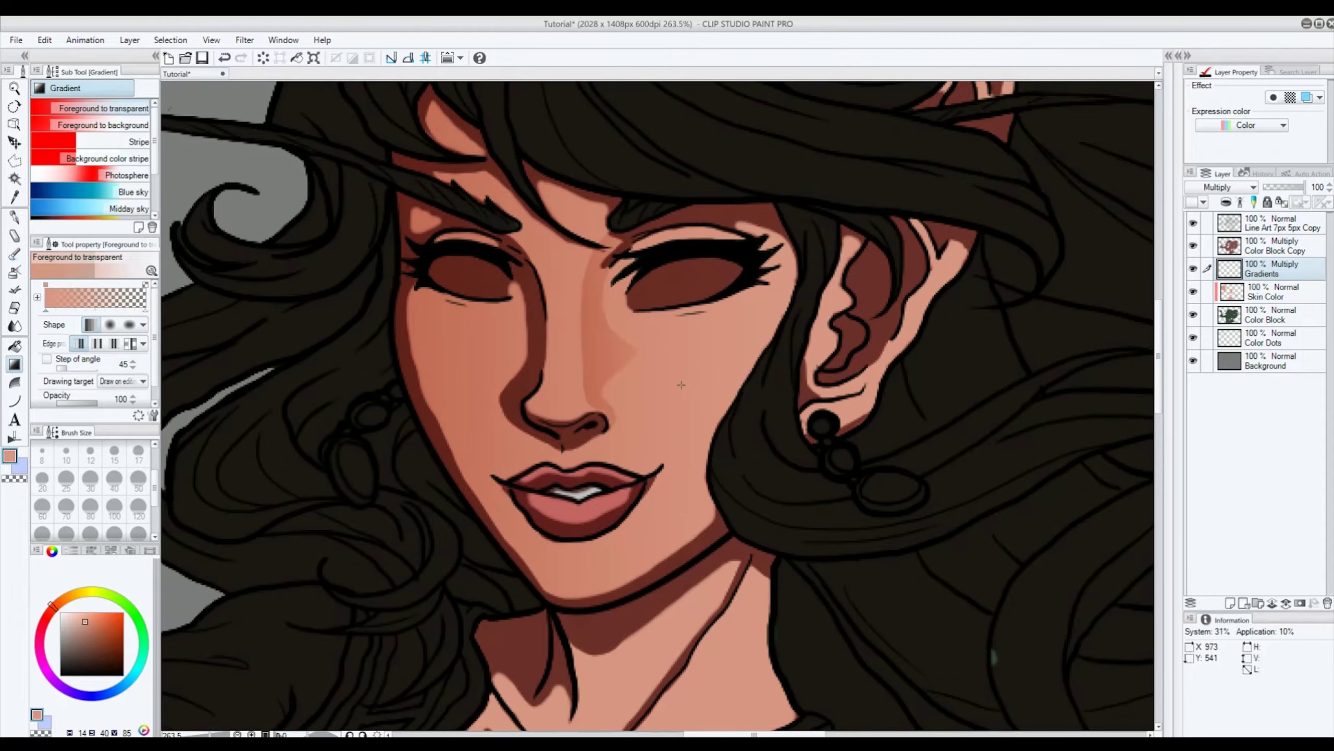
scroll(681, 385, down, 5)
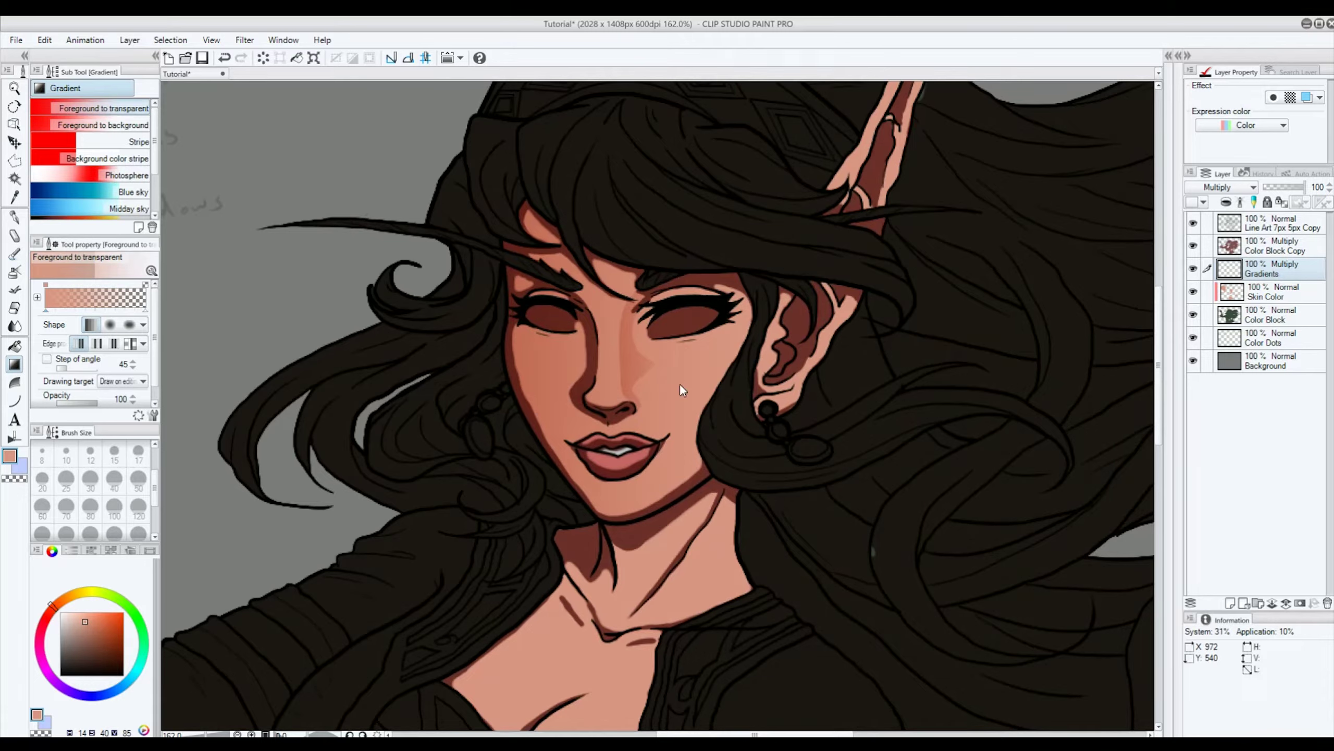
key(ctrl+s)
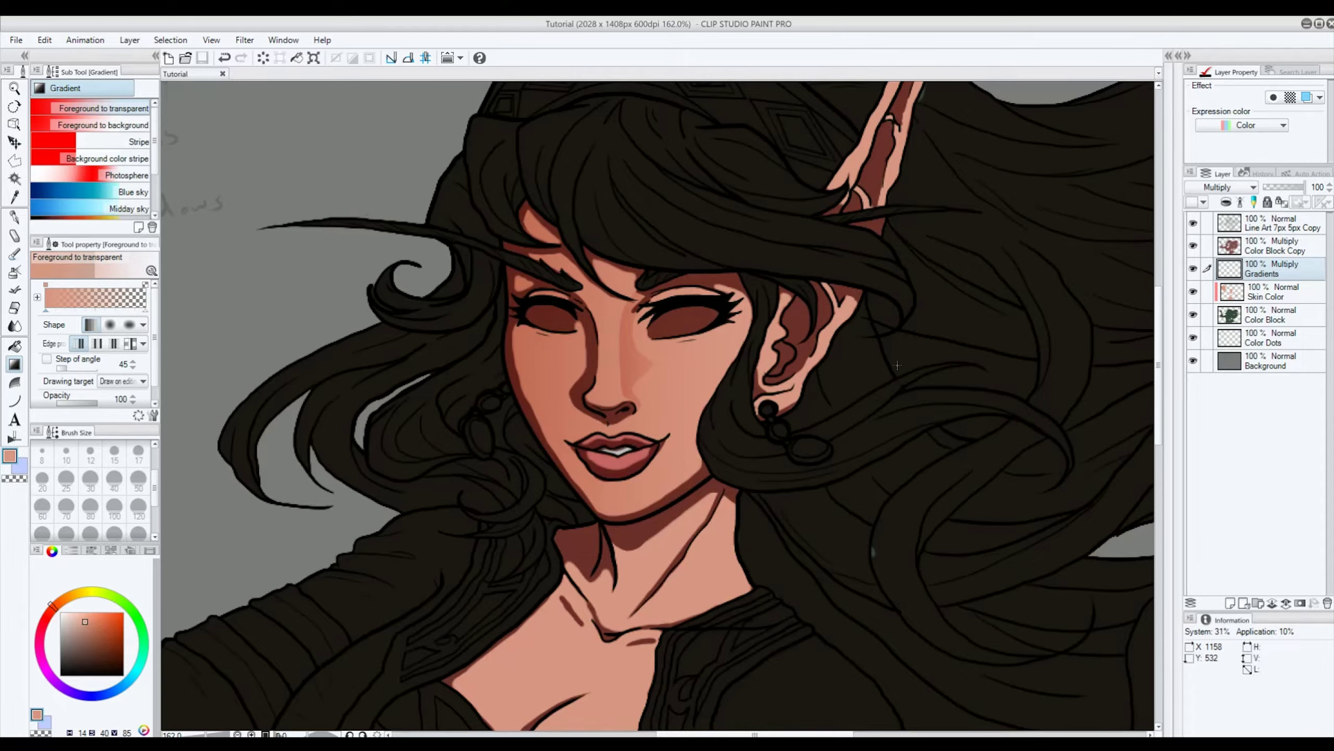
Step: Auto-select the neck and chest areas from the Line Art 7px 5px Copy layer, then make the Gradients layer active
drag(1158, 300, 1157, 325)
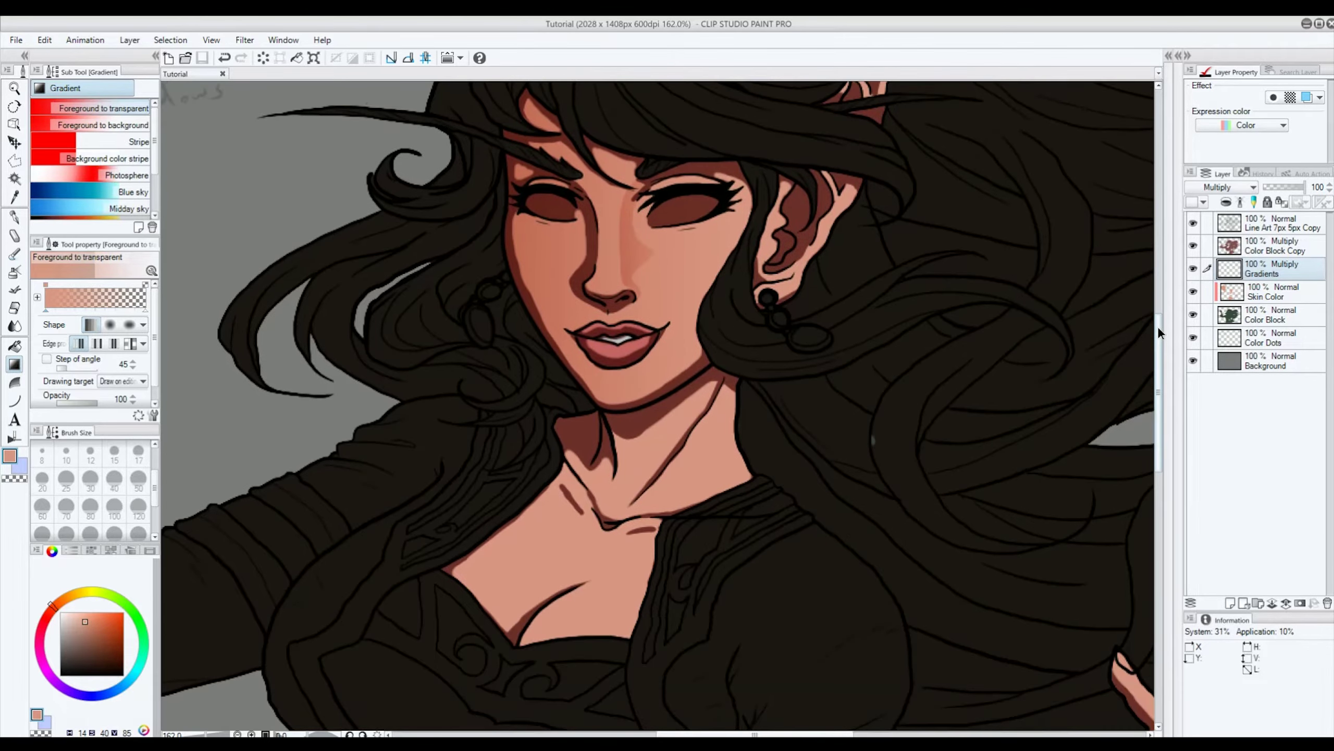
click(1294, 230)
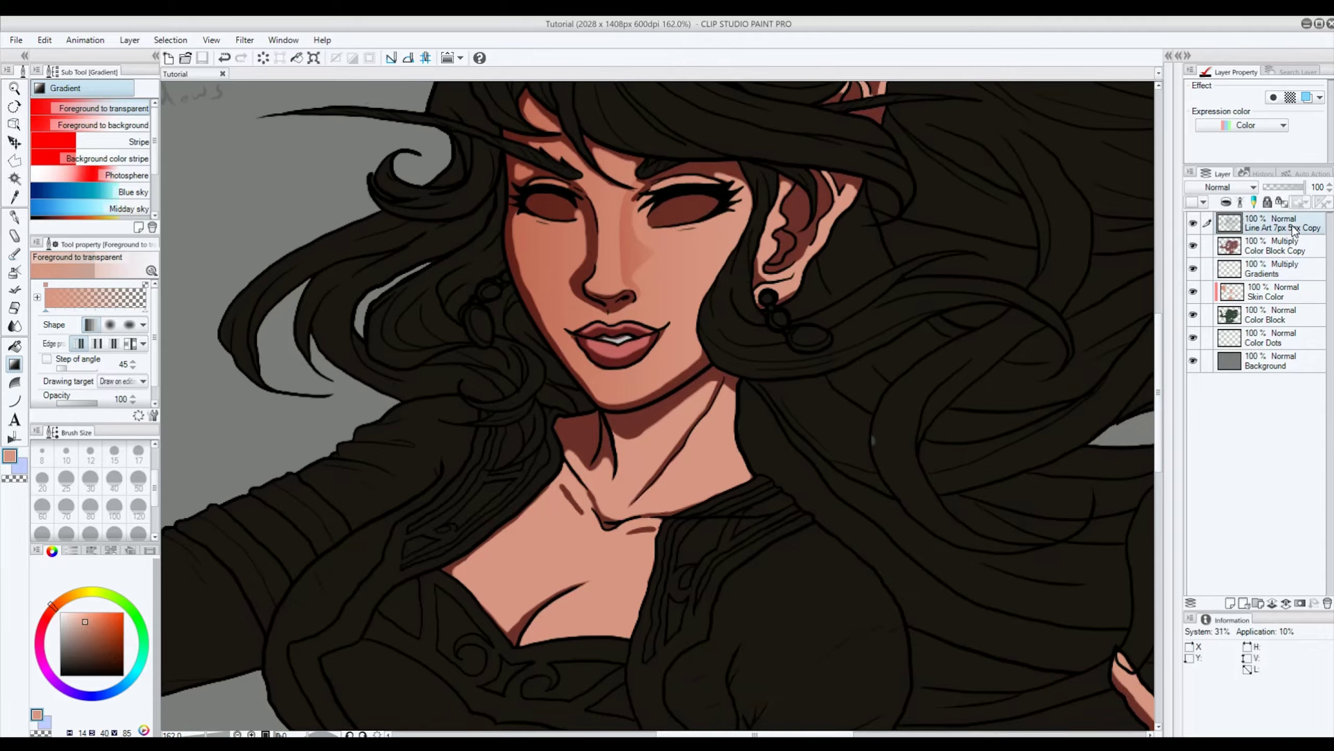
click(15, 178)
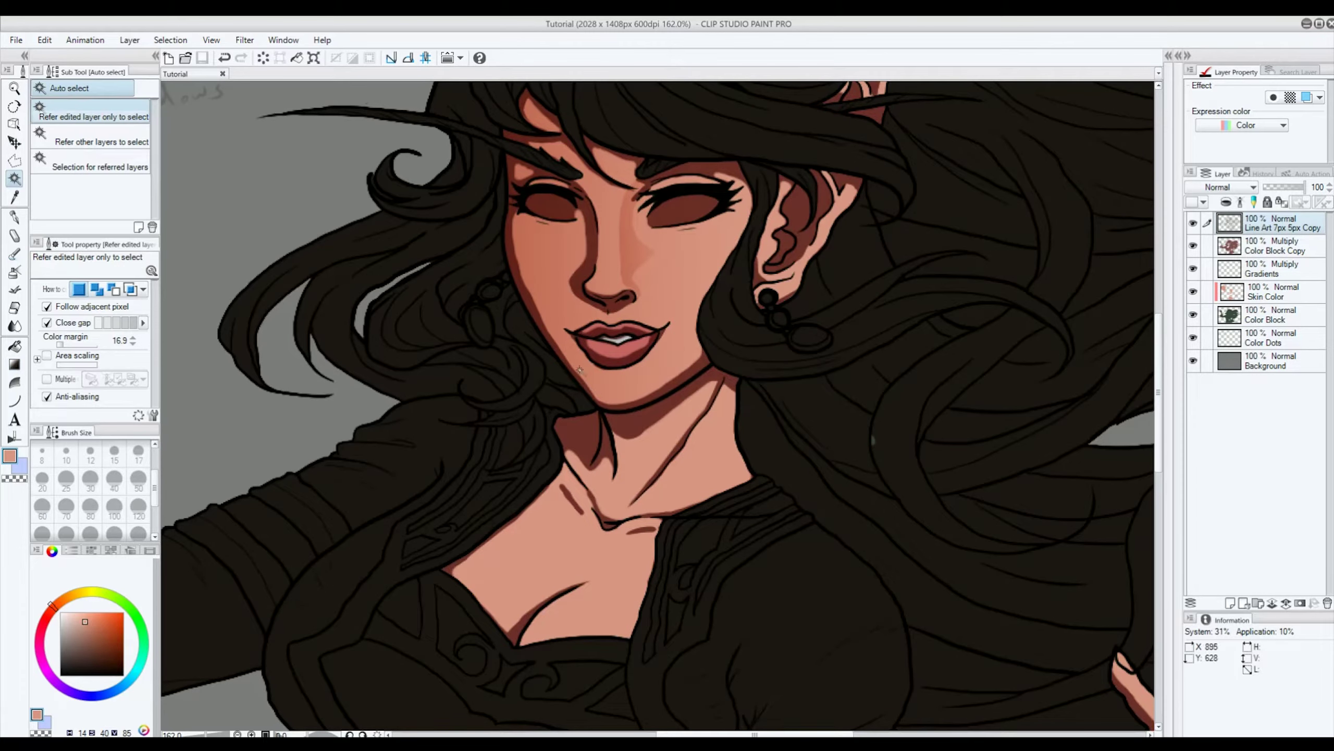
click(641, 474)
click(683, 488)
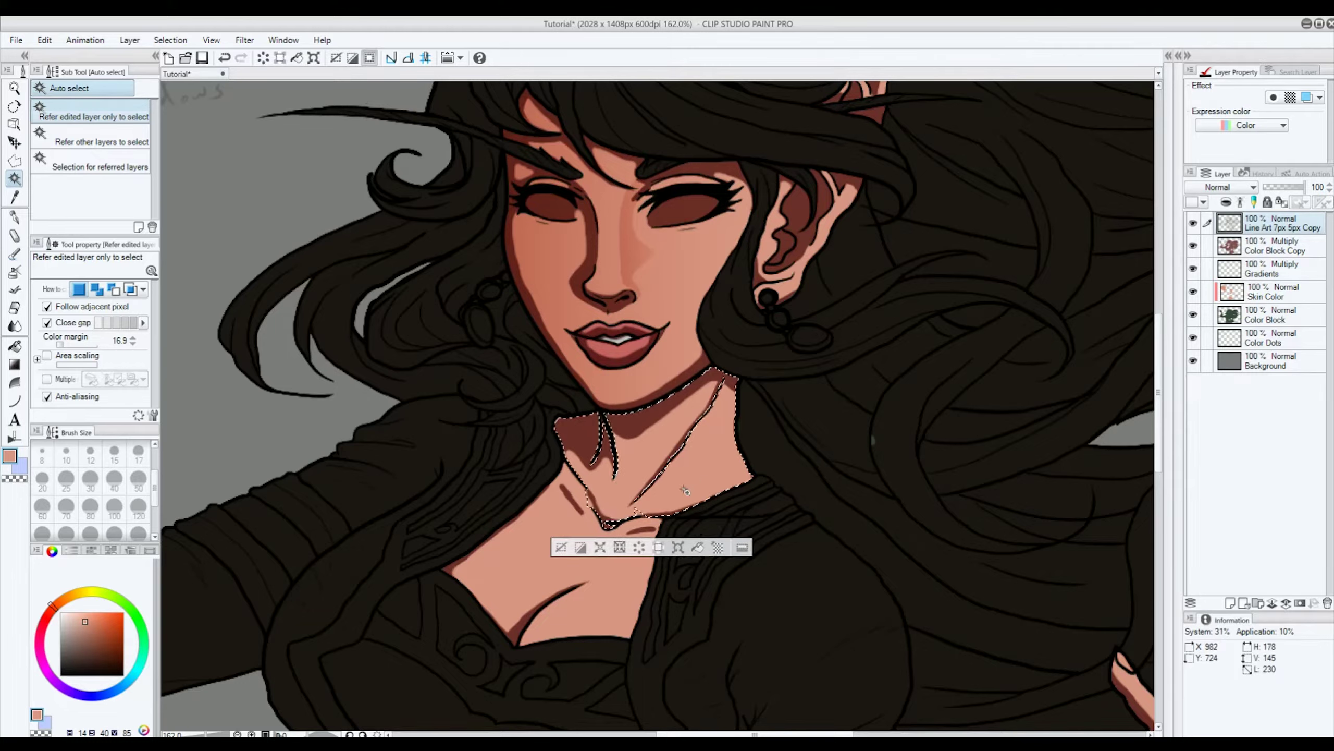
click(628, 542)
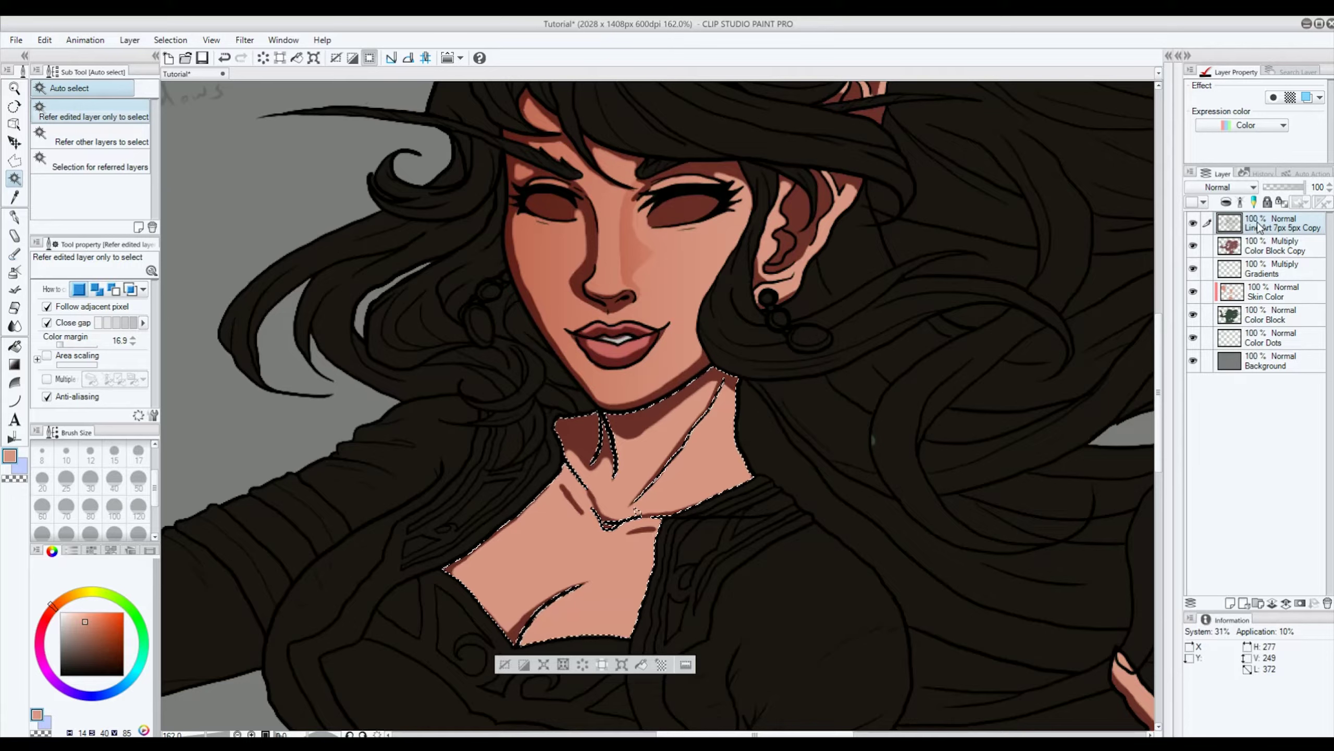
click(1266, 271)
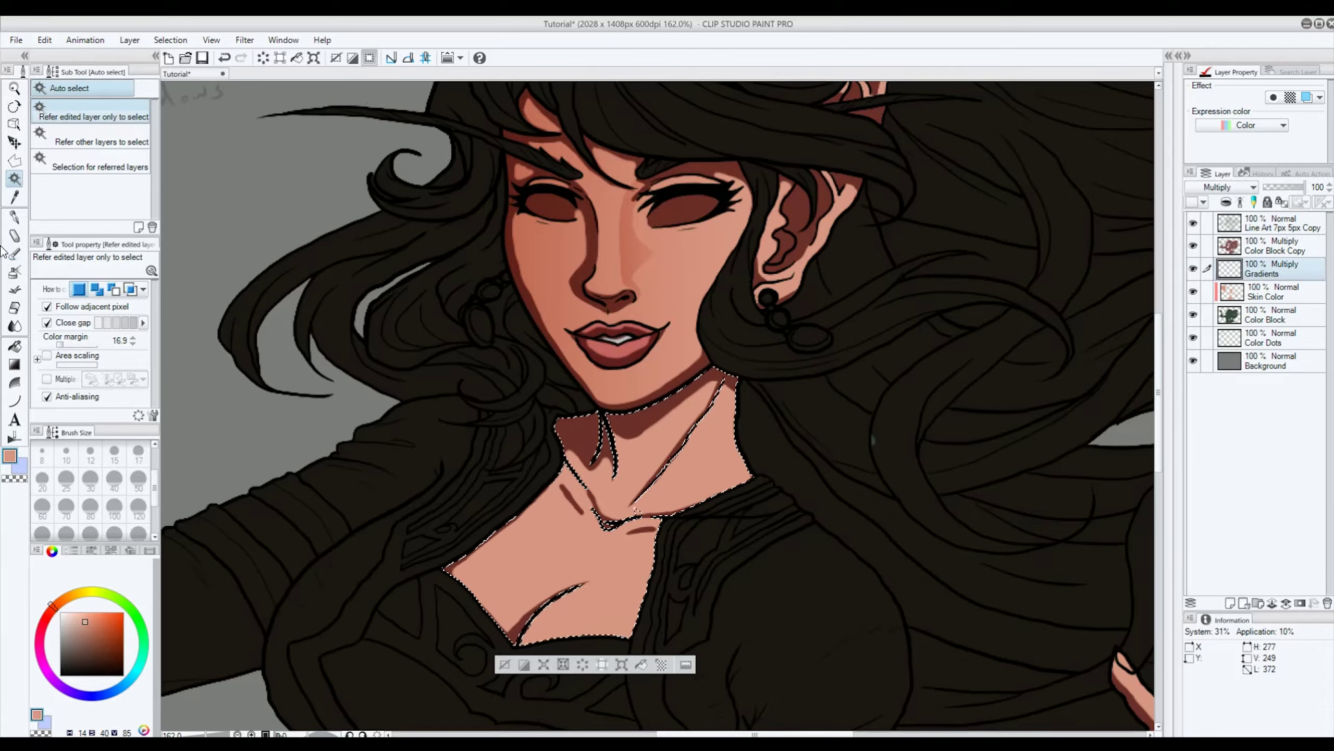
Step: Apply a horizontal foreground-to-transparent gradient across the selected chest from its shadowed edge to the opposite side, redoing the first attempt
click(14, 364)
drag(452, 509, 620, 528)
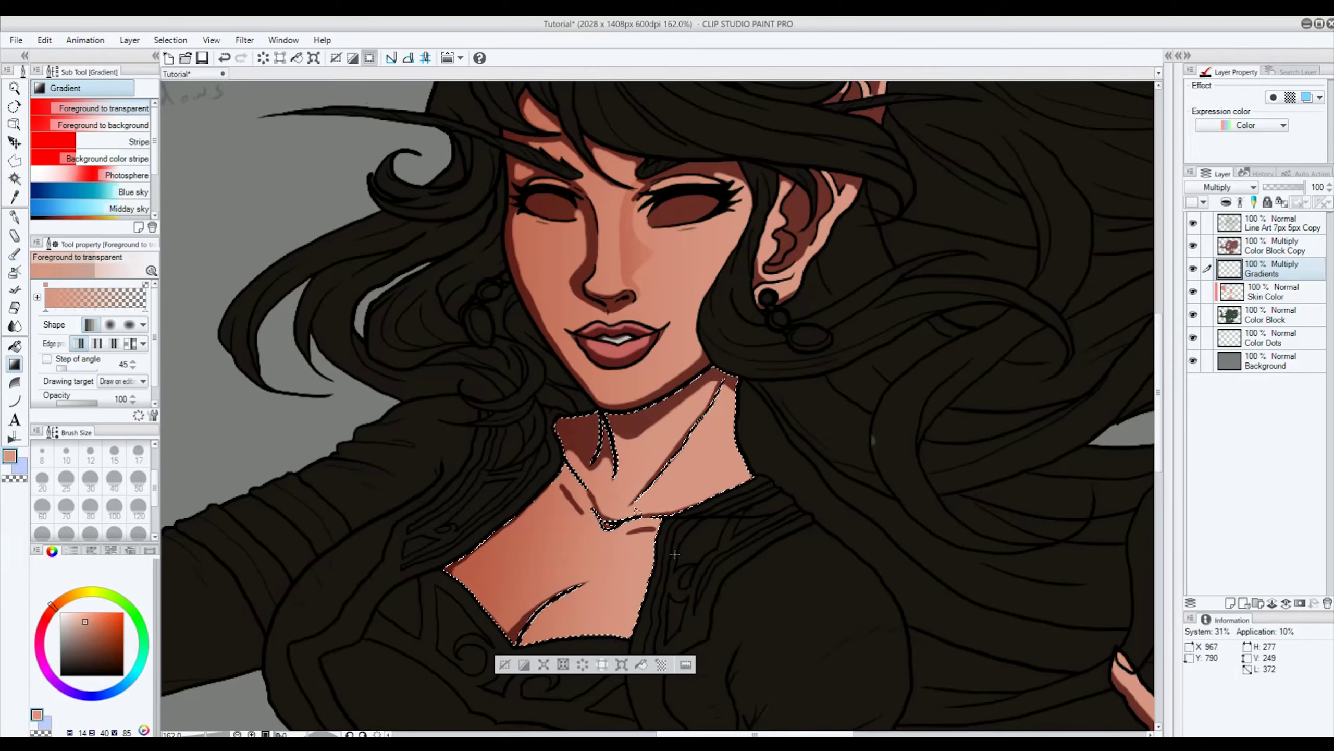
key(ctrl+z)
drag(429, 553, 697, 546)
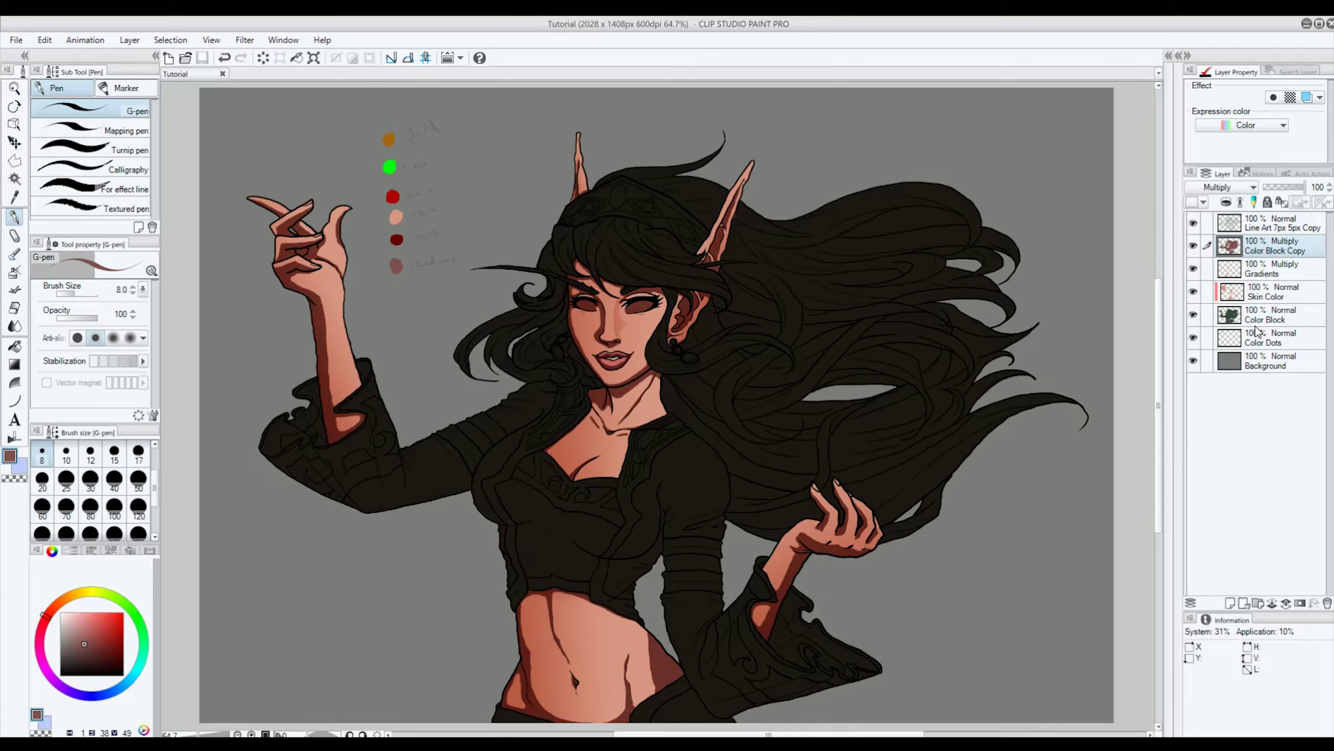
Step: Add a new layer named Blush directly above the Gradients layer and set its blending mode to Multiply
click(1293, 269)
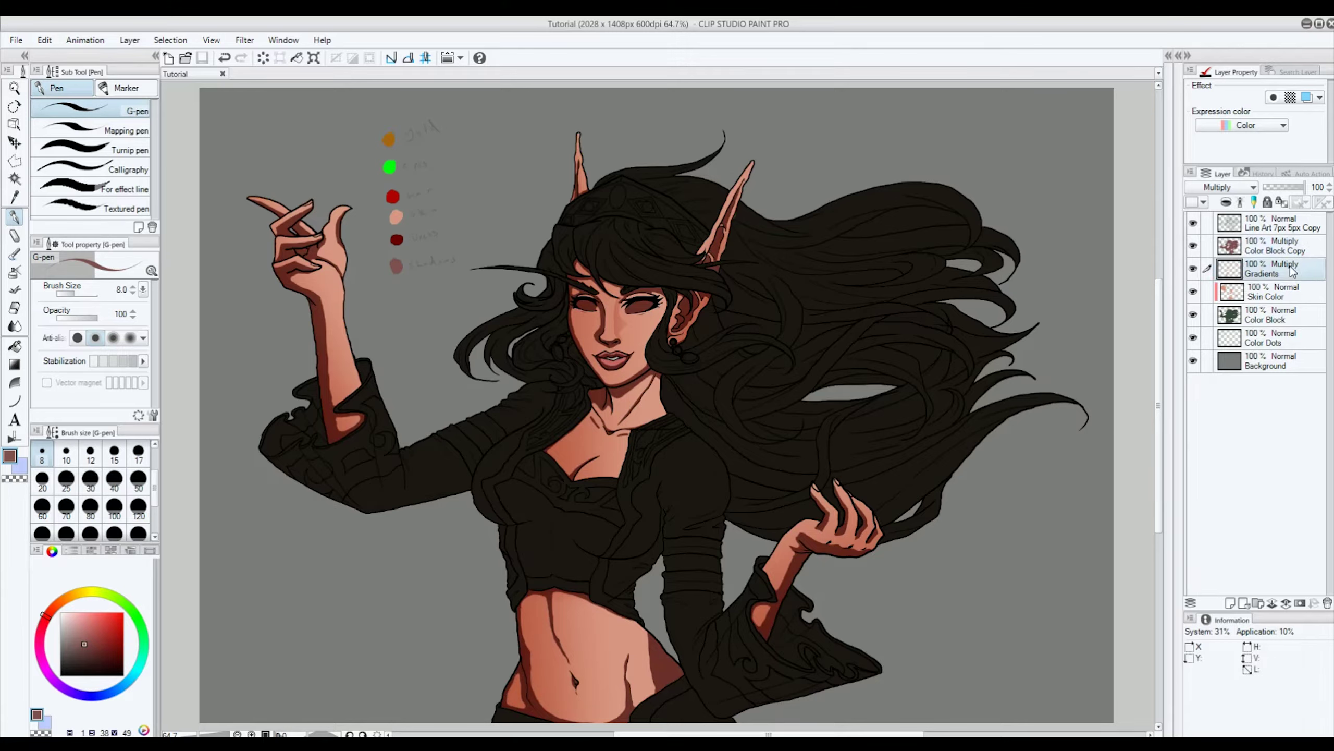
click(1230, 604)
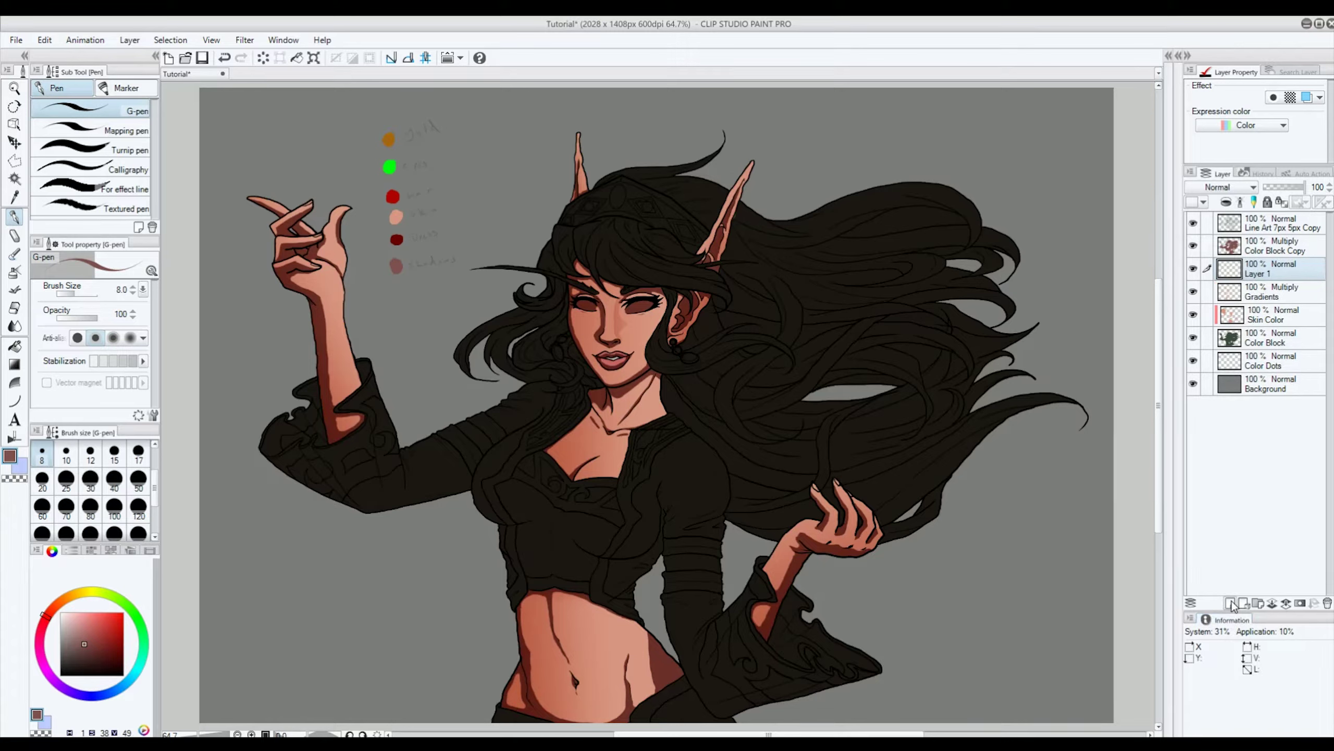
double_click(1272, 271)
text(Blush)
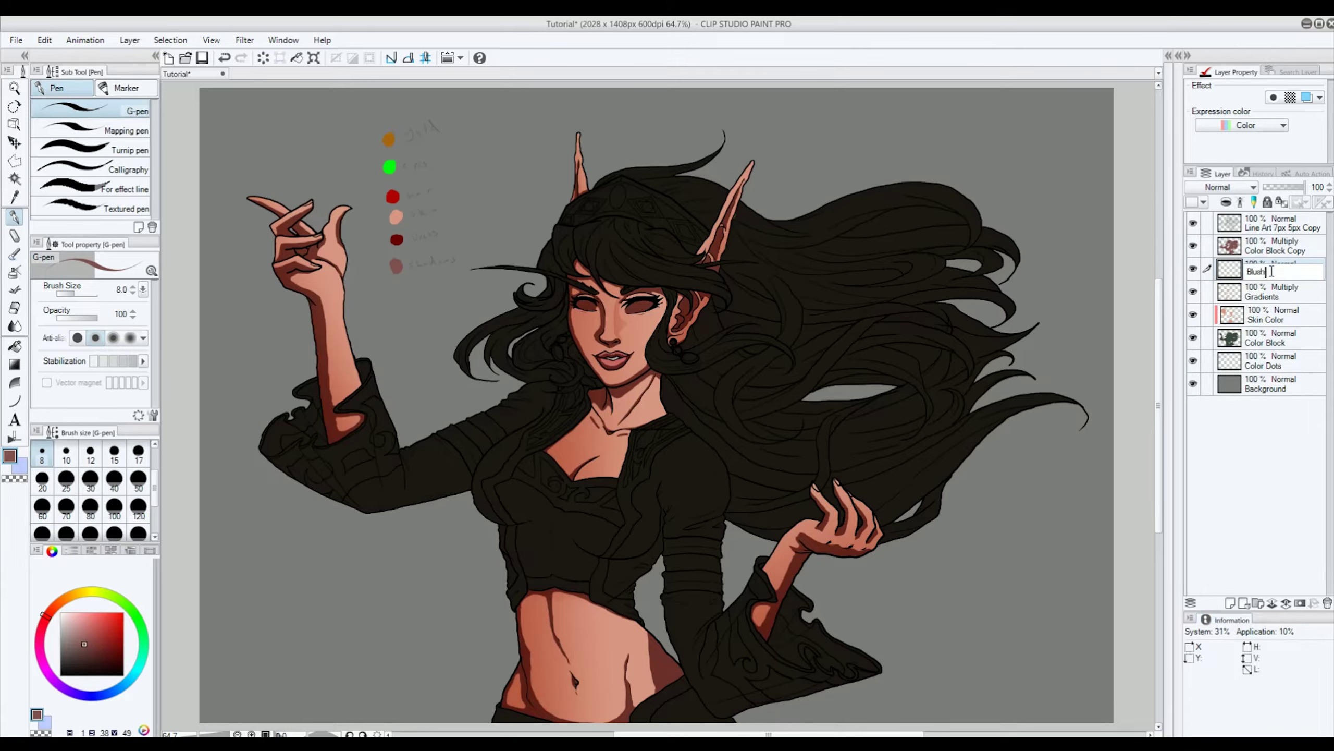
key(Return)
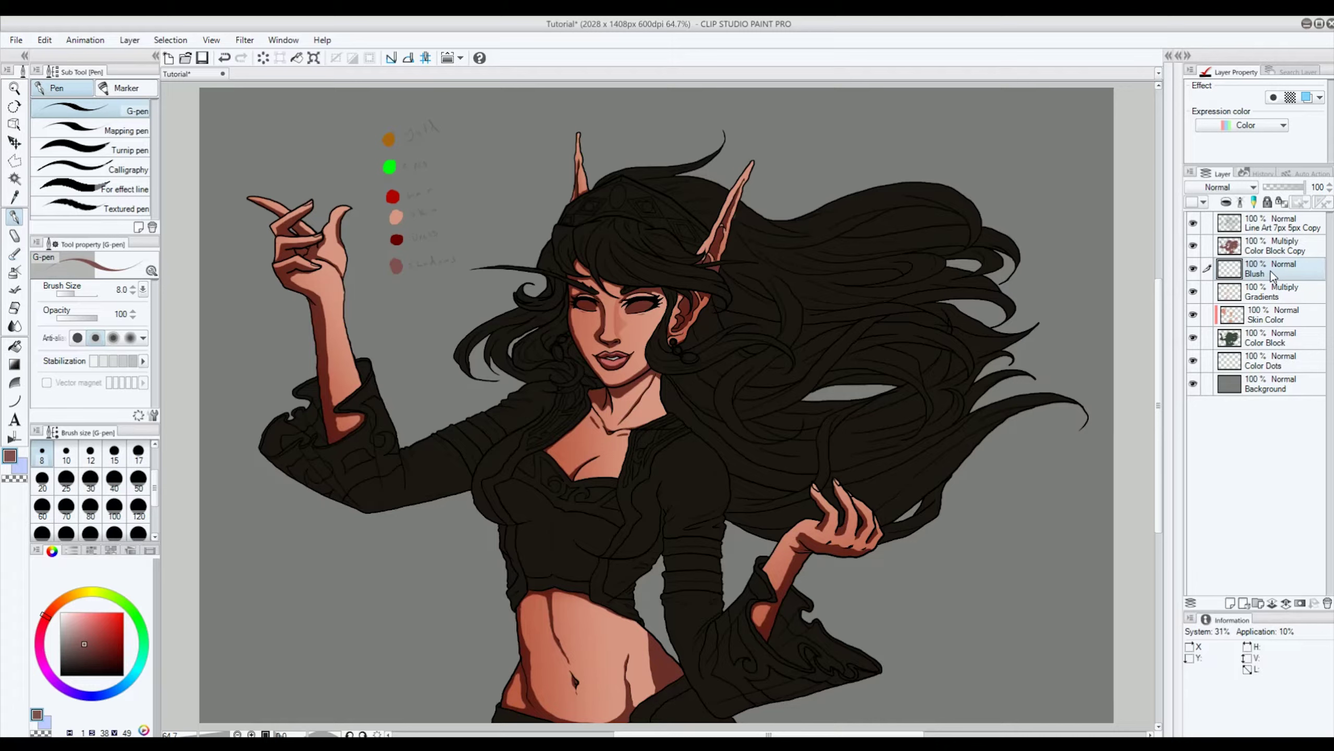
click(1243, 192)
click(1229, 230)
Step: Sample the reddish lip color and paint soft blush onto both cheeks with the Soft airbrush
key(i)
click(397, 214)
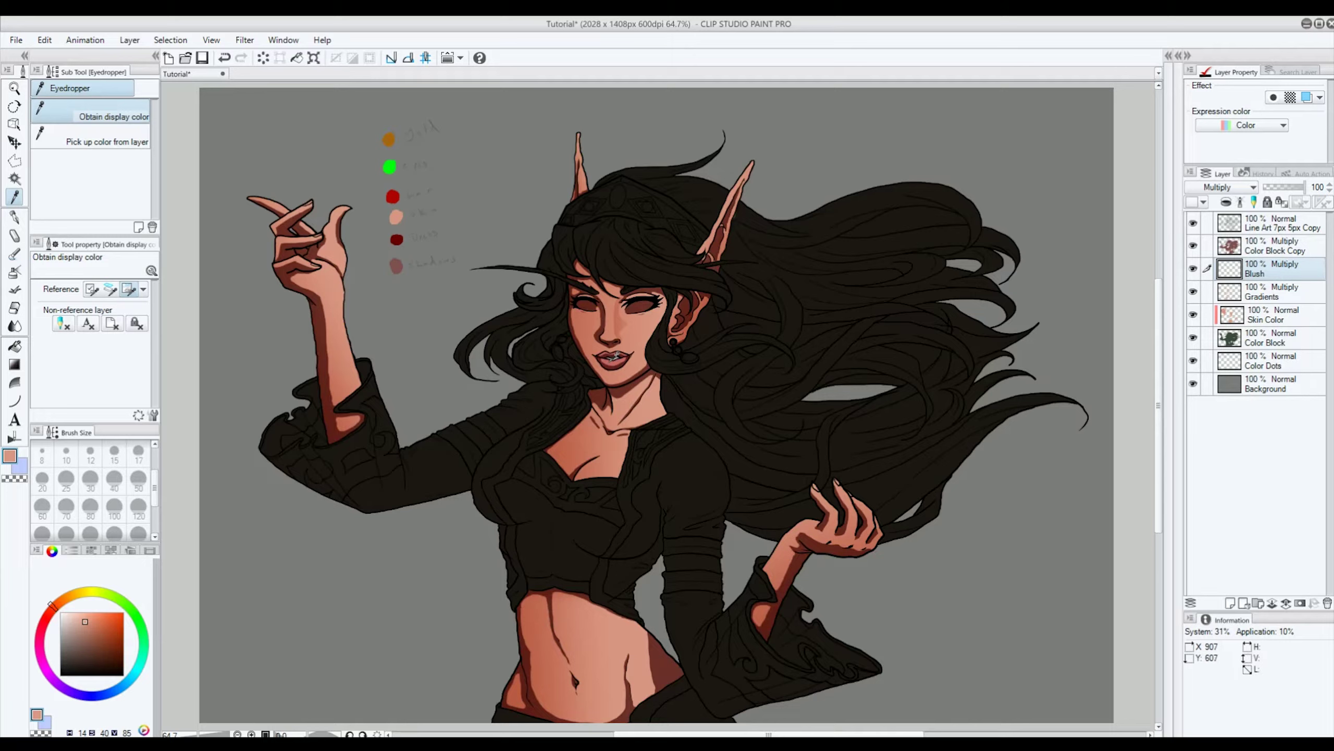
click(613, 357)
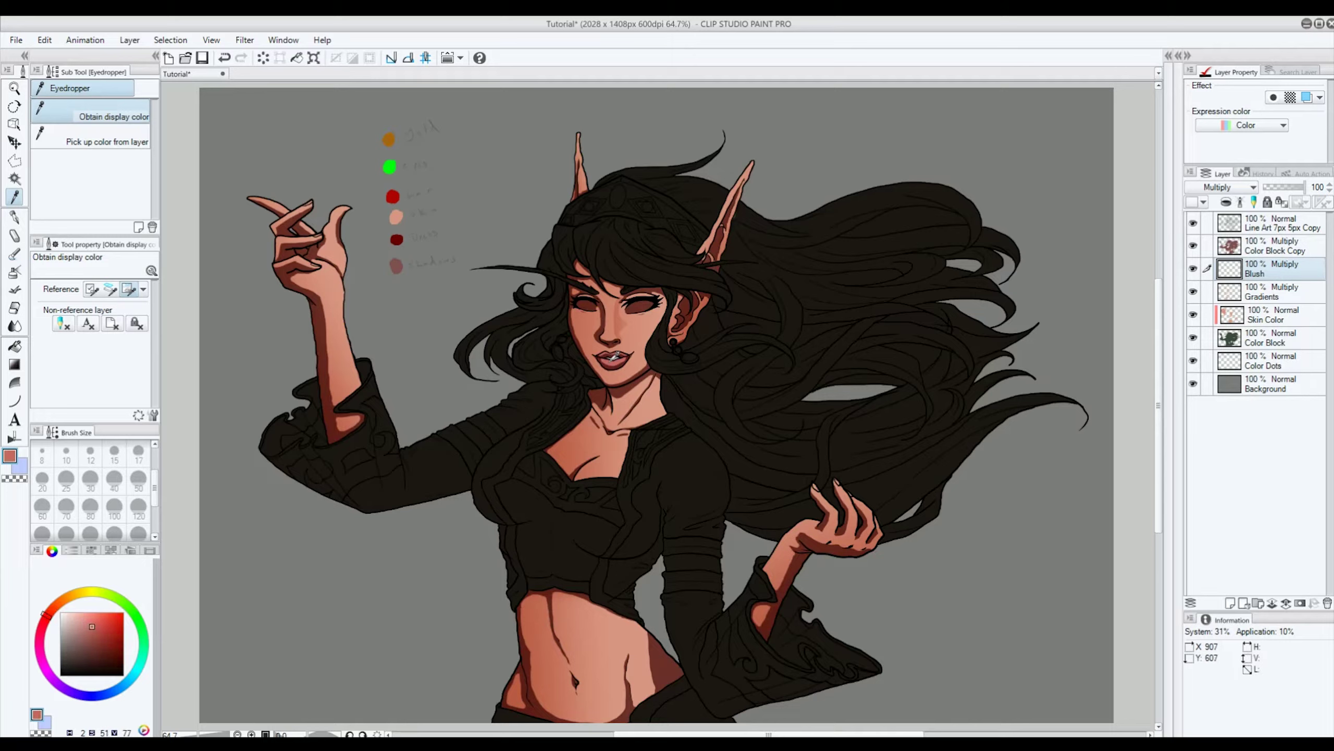
click(15, 272)
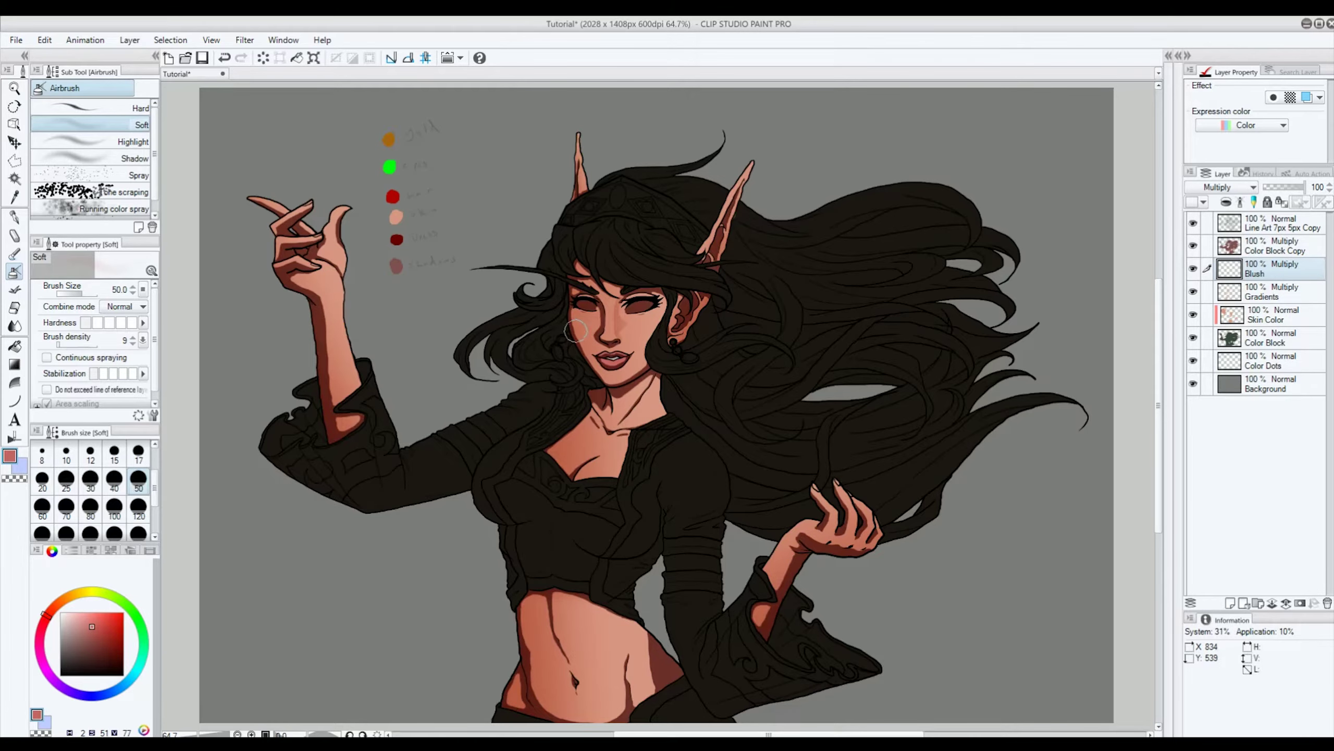
scroll(576, 330, up, 6)
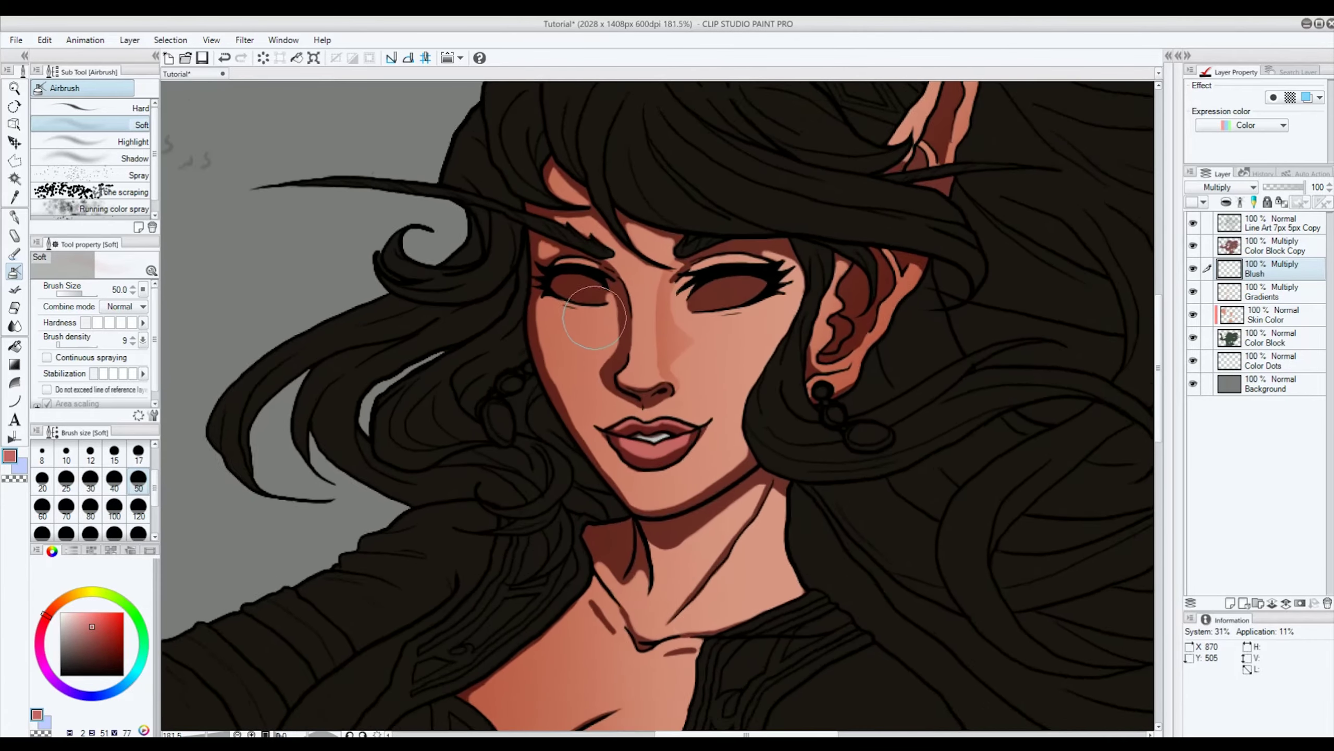
scroll(594, 318, up, 1)
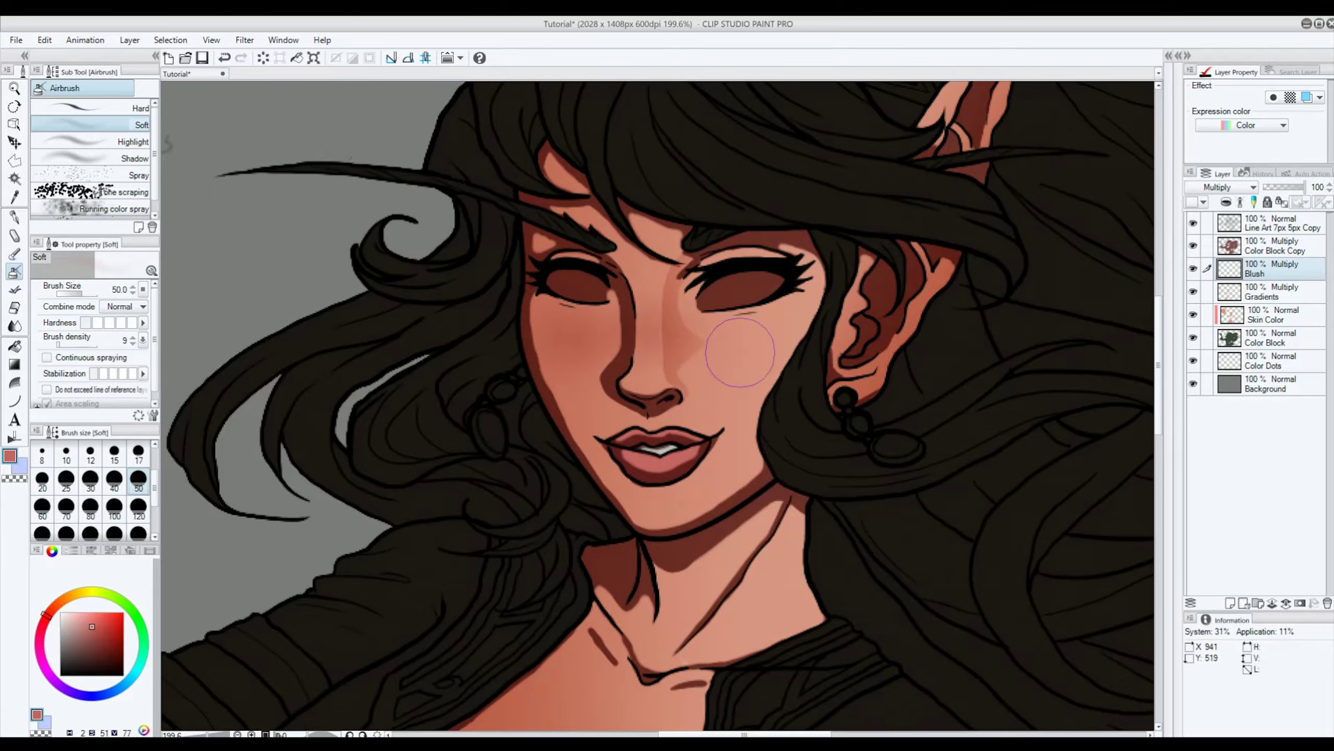
mouse_move(729, 312)
mouse_down()
mouse_move(783, 348)
mouse_move(739, 362)
mouse_up()
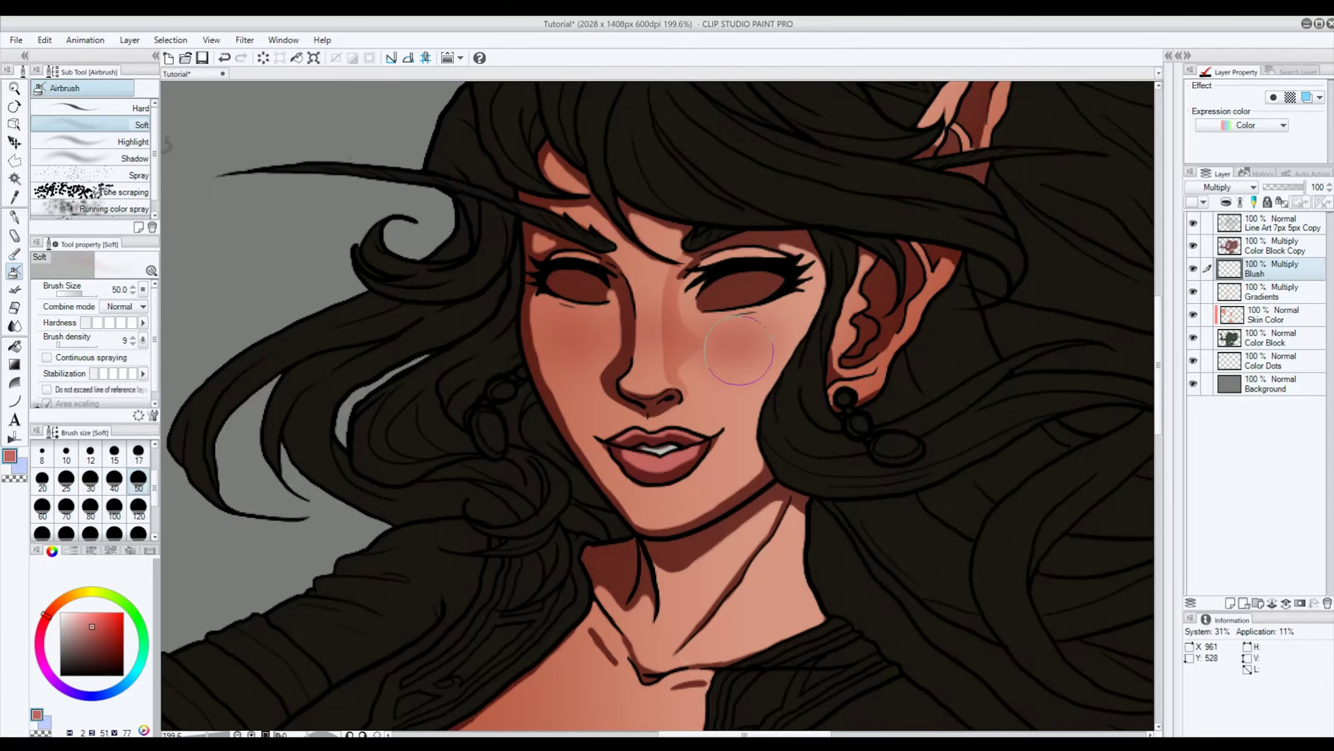
Step: Airbrush soft blush onto the chin, the neck and both sides of the upper chest
mouse_move(652, 489)
mouse_down()
mouse_move(663, 526)
mouse_move(682, 505)
mouse_move(646, 525)
mouse_up()
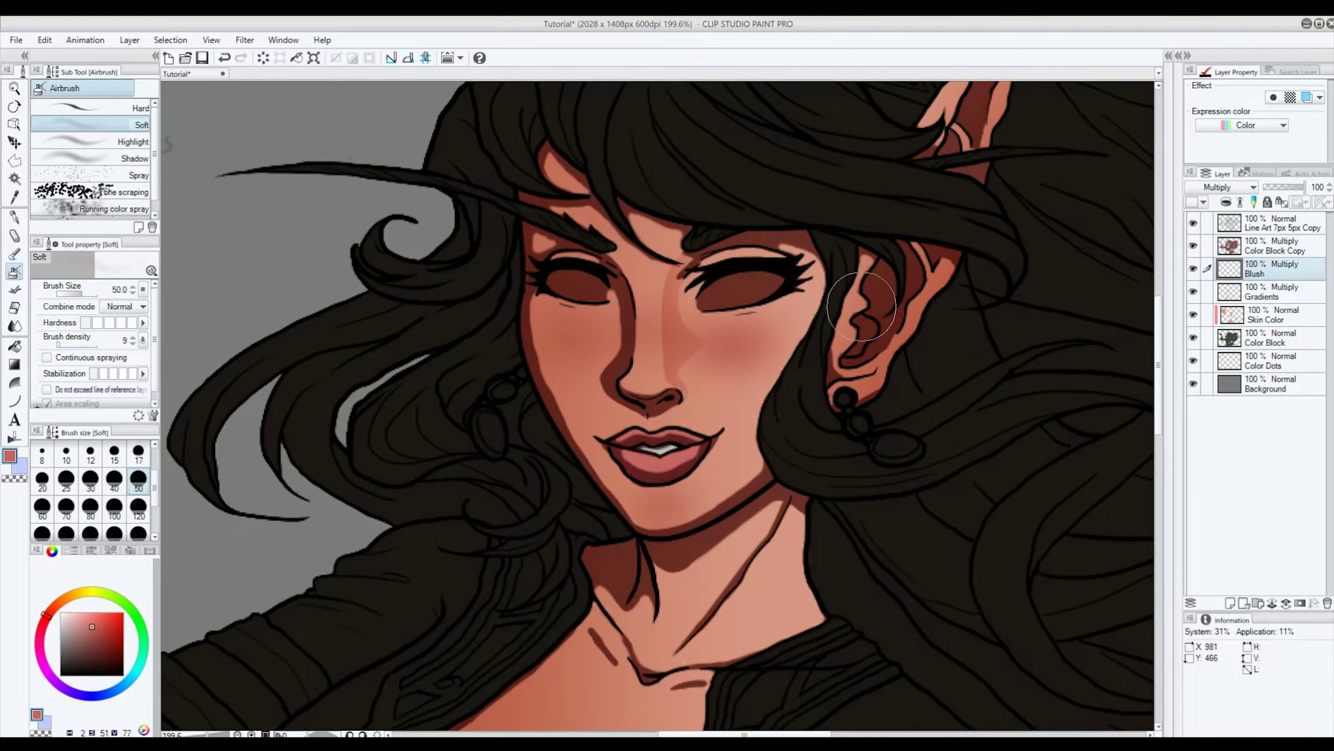
mouse_move(663, 592)
mouse_down()
mouse_move(665, 619)
mouse_move(686, 562)
mouse_move(715, 610)
mouse_up()
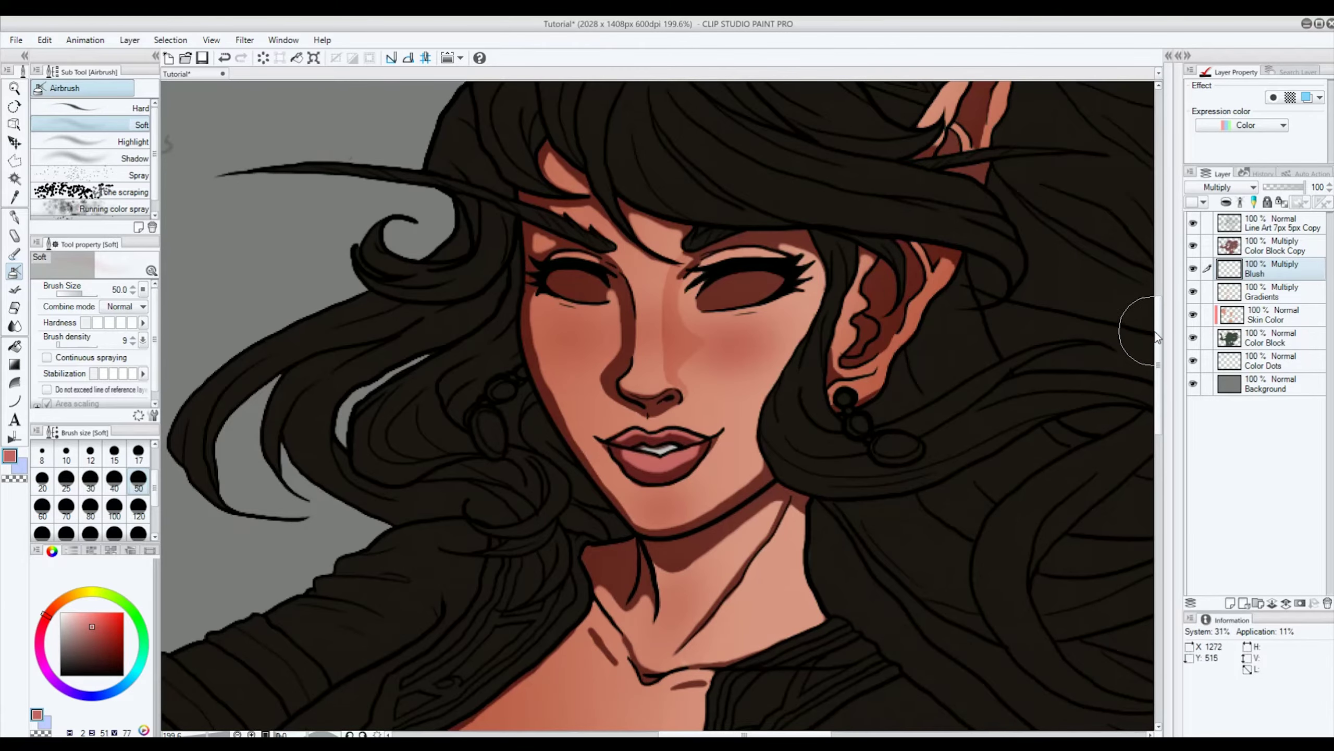
scroll(1157, 338, down, 5)
mouse_move(502, 480)
mouse_down()
mouse_move(628, 509)
mouse_move(660, 500)
mouse_up()
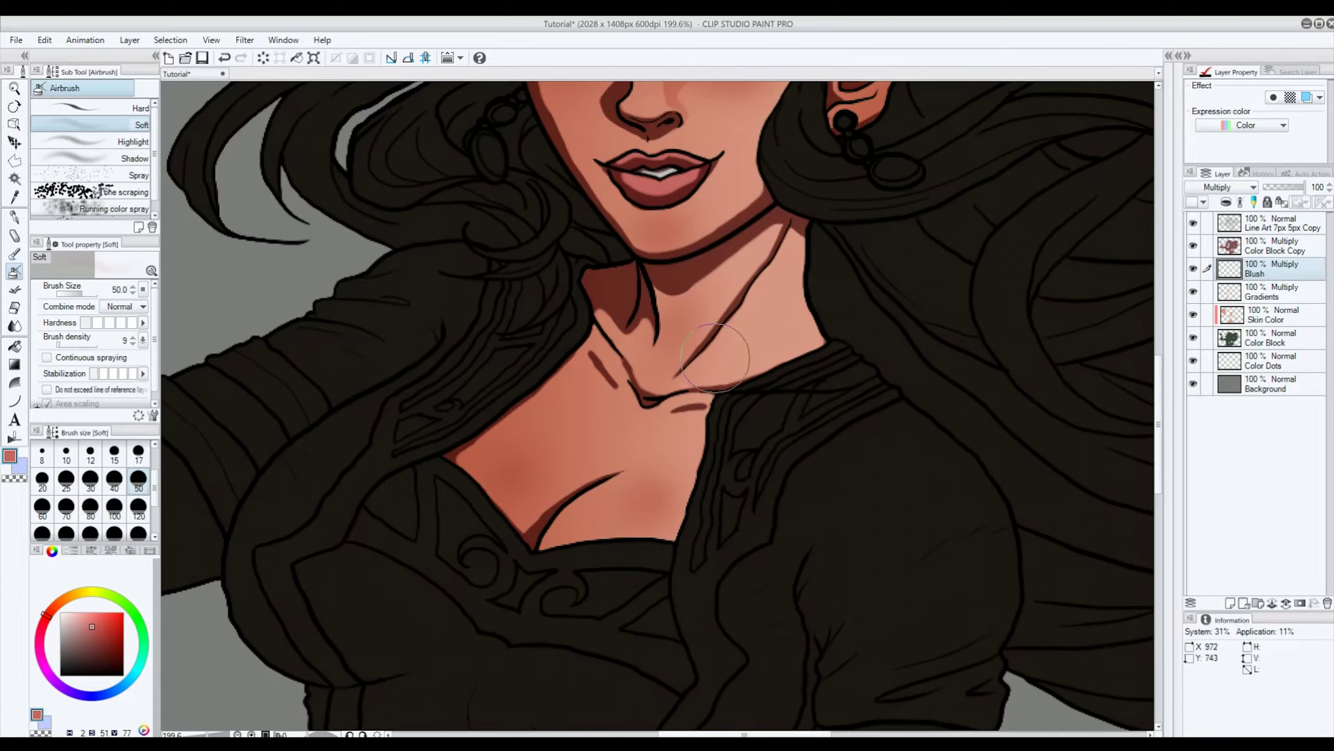
Step: Paint solid reddish blush strokes along the upper part of both elf ears with the G-pen
click(14, 215)
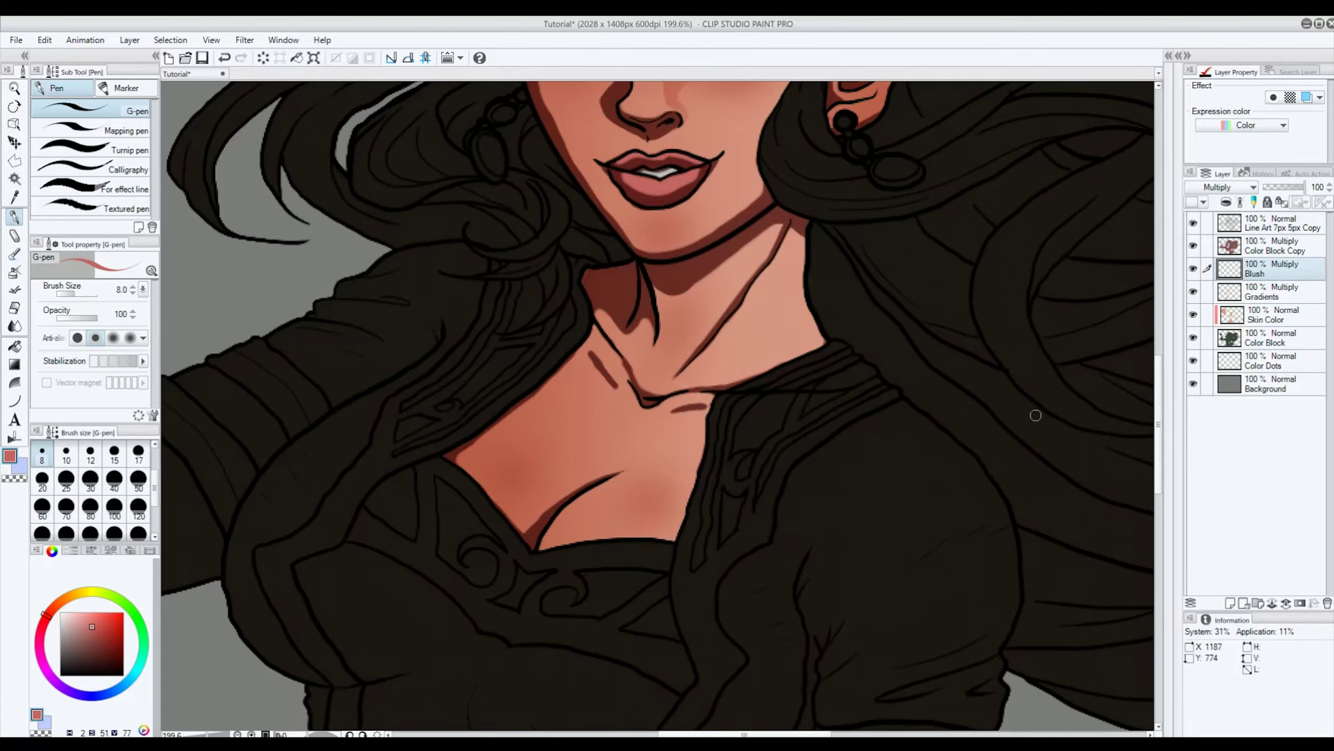
scroll(1036, 415, down, 5)
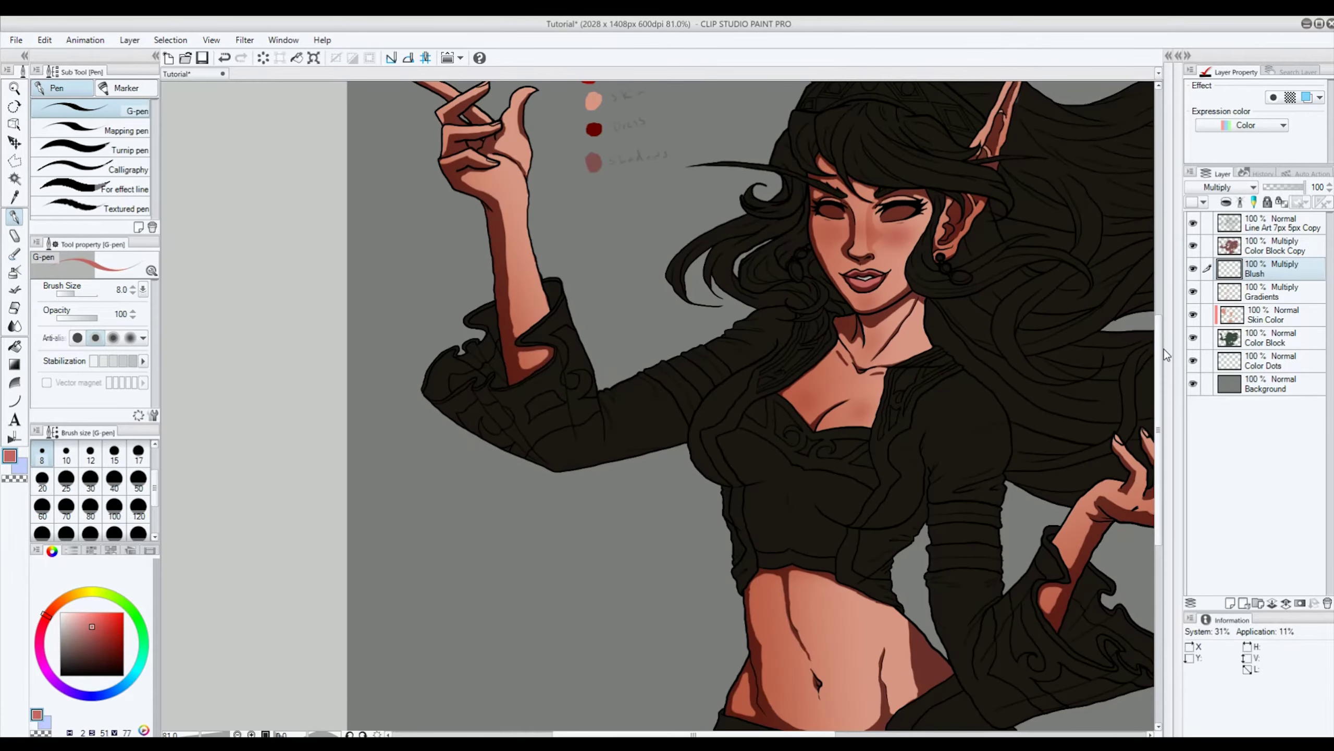
scroll(1163, 293, up, 5)
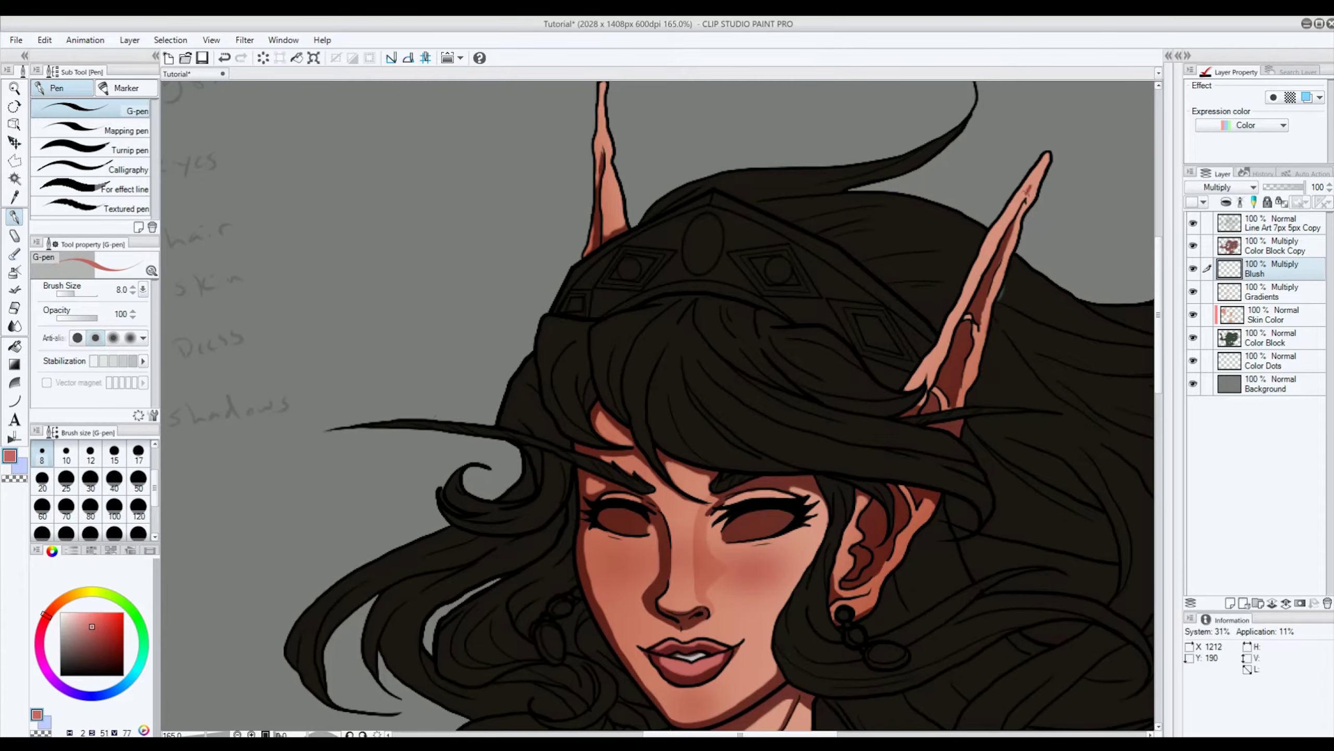
drag(1029, 191, 1026, 192)
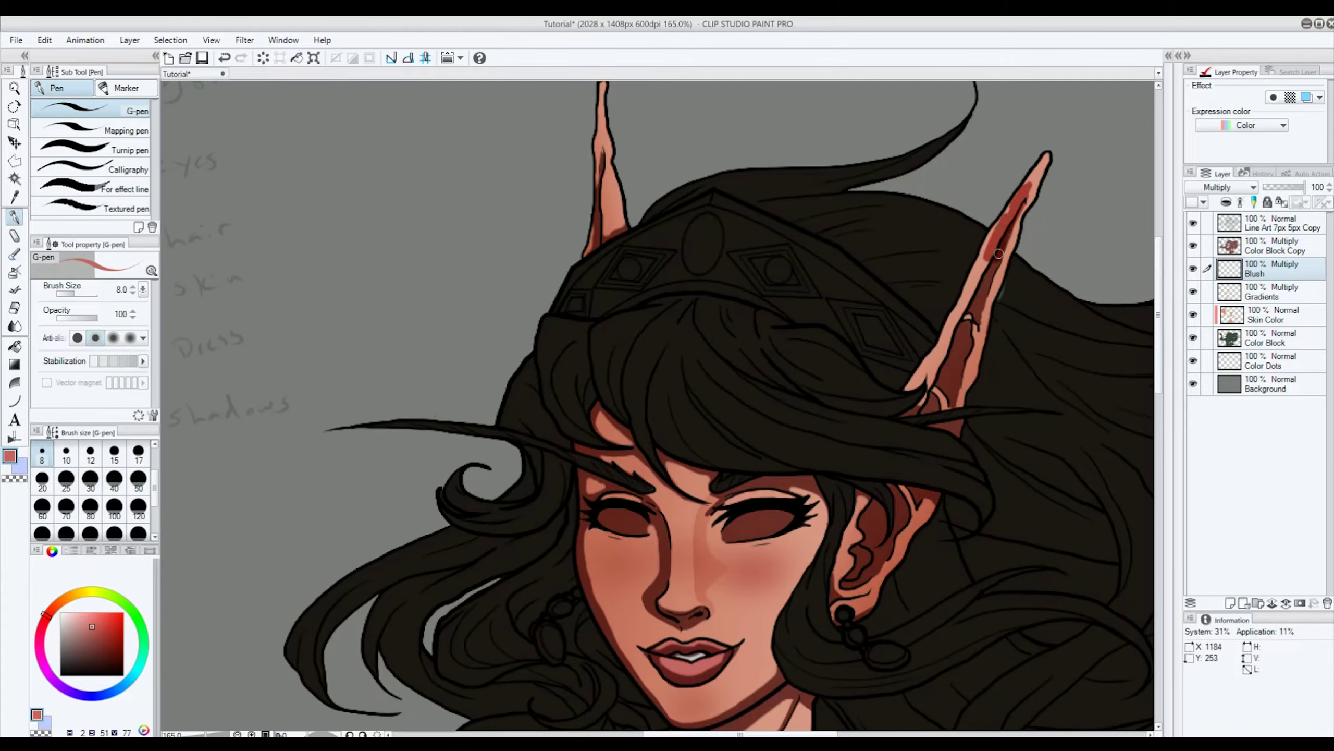
drag(1000, 254, 1008, 227)
drag(982, 264, 965, 330)
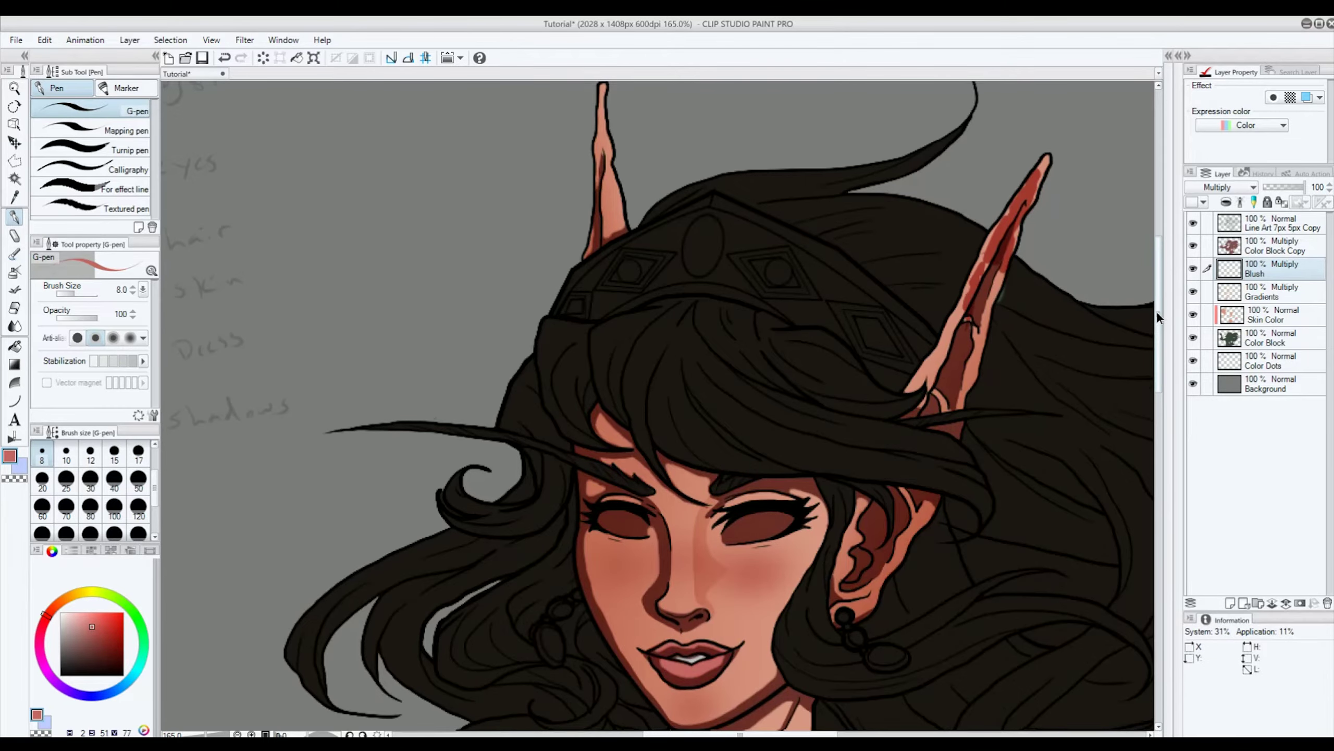
scroll(1158, 310, up, 5)
drag(608, 288, 603, 308)
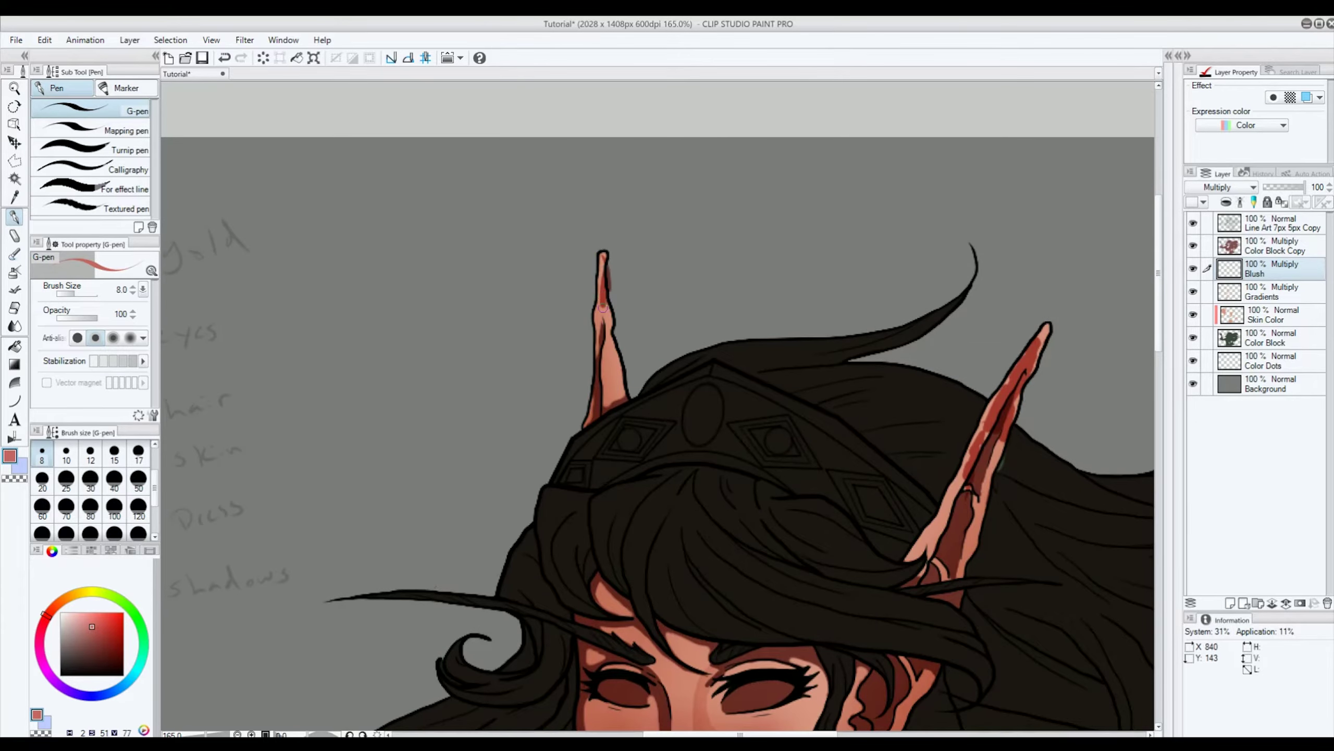
drag(603, 359, 613, 384)
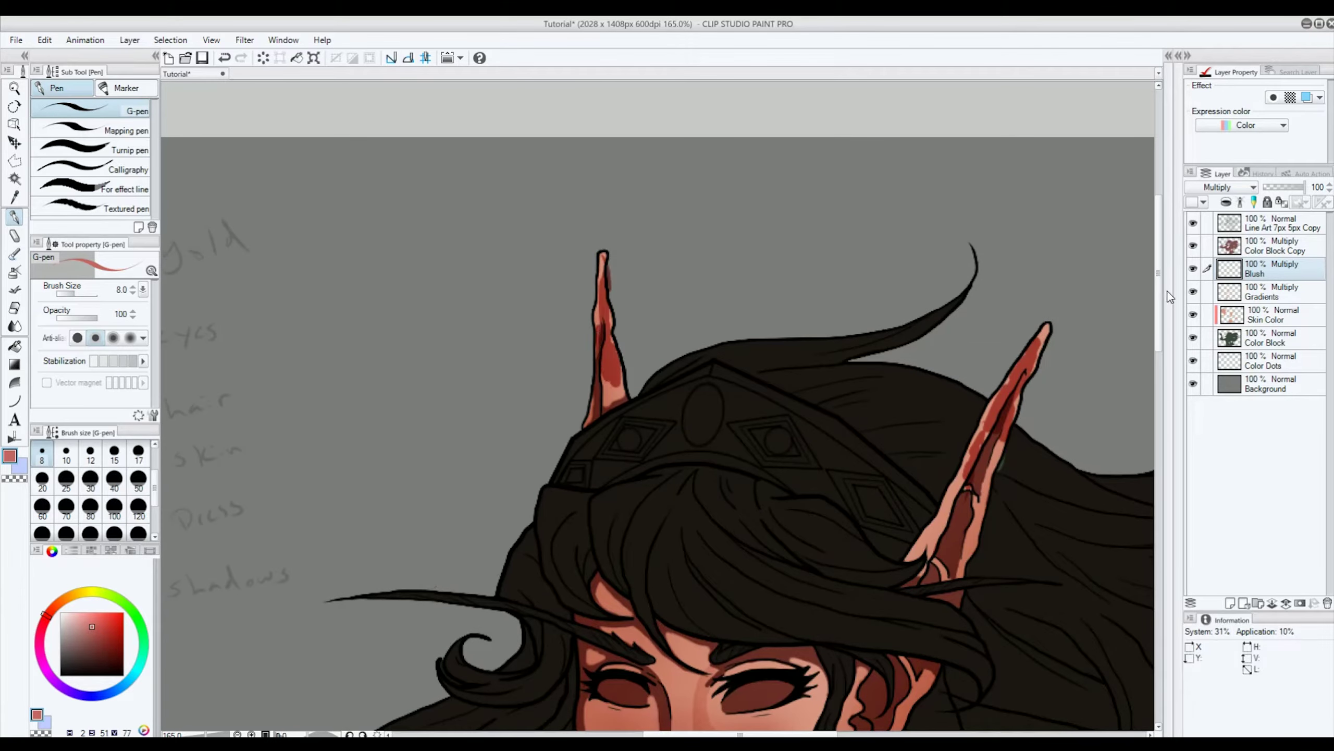
Step: Add soft blush across the midriff and hip with the Soft airbrush at size 50
drag(1160, 281, 1167, 380)
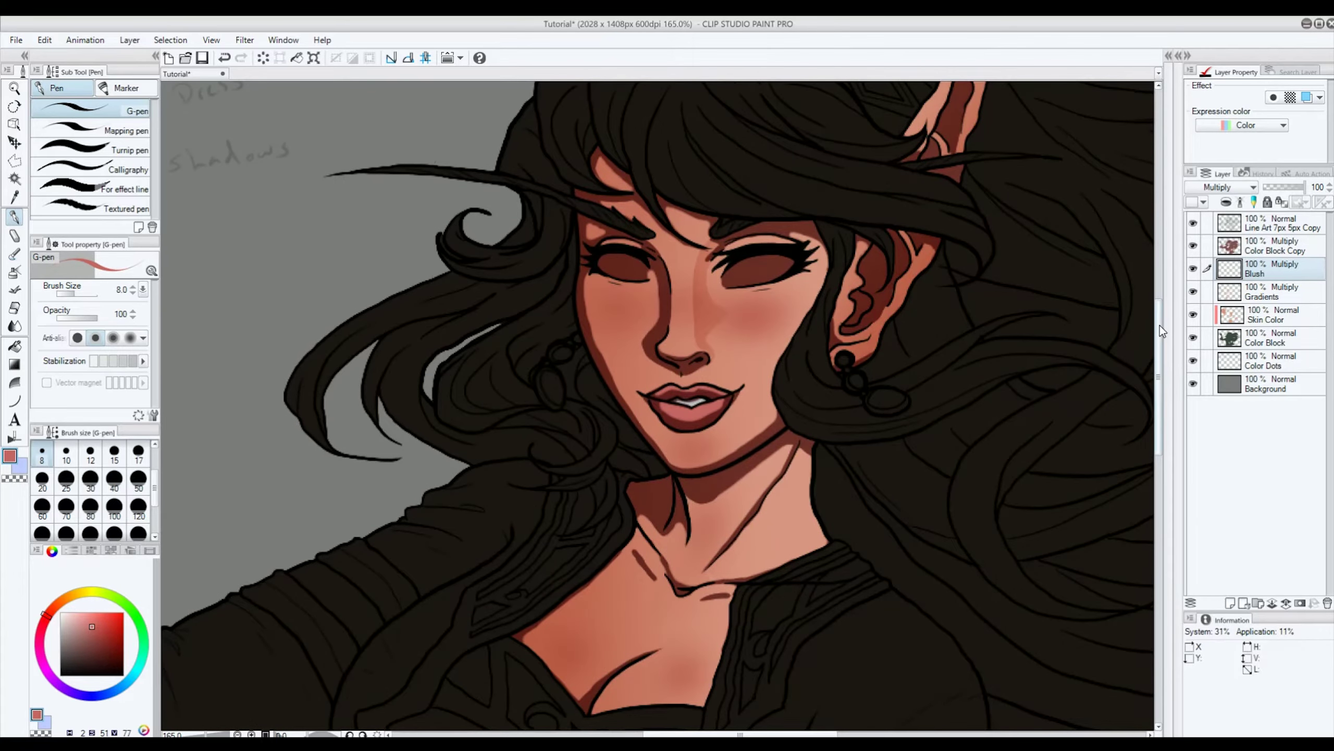
drag(1160, 325, 1203, 496)
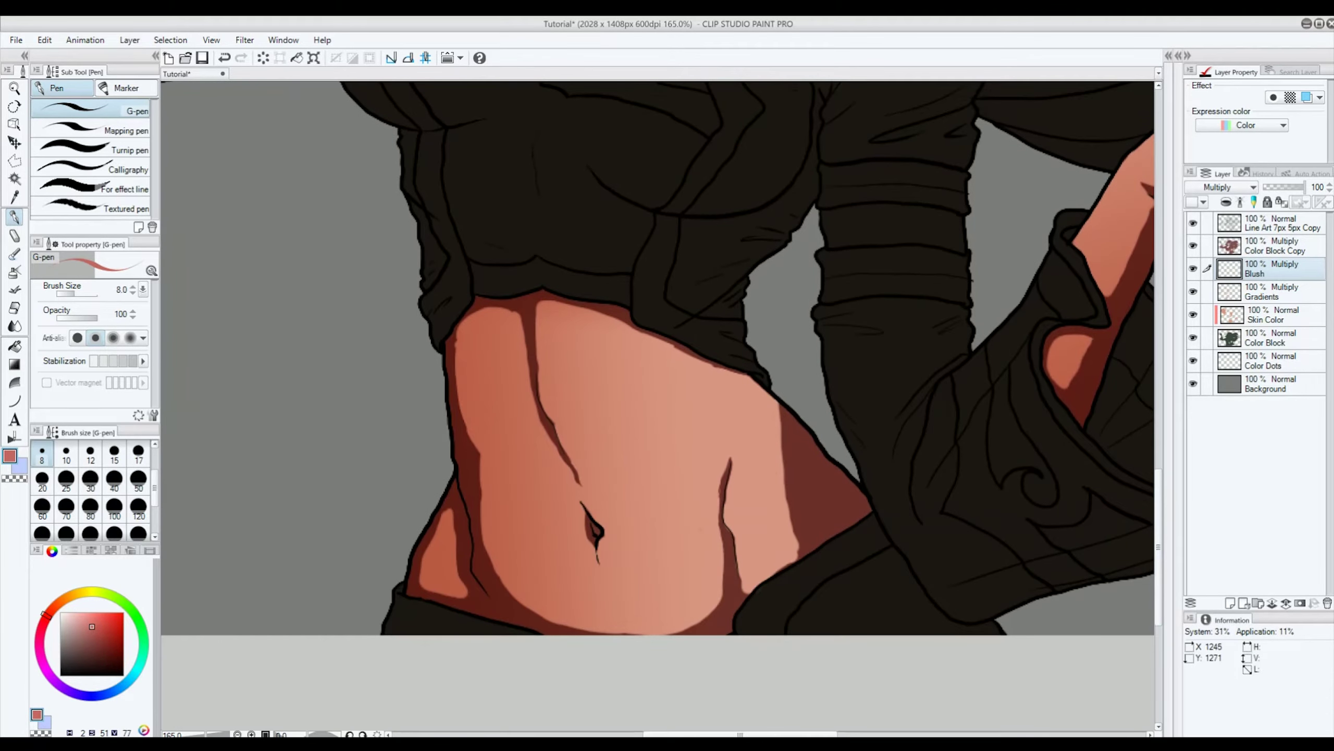
click(14, 271)
mouse_move(605, 433)
mouse_down()
mouse_move(747, 455)
mouse_move(763, 561)
mouse_up()
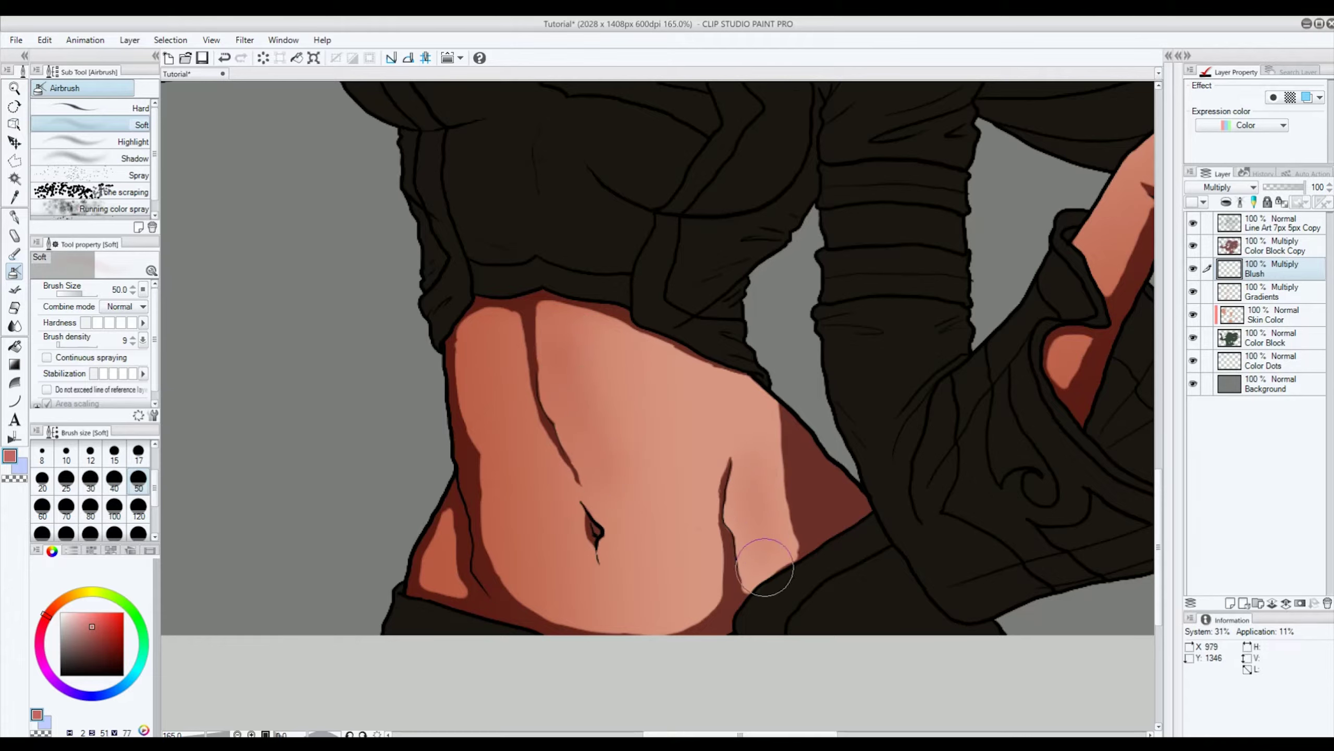
mouse_move(685, 409)
mouse_down()
mouse_move(635, 349)
mouse_move(821, 454)
mouse_up()
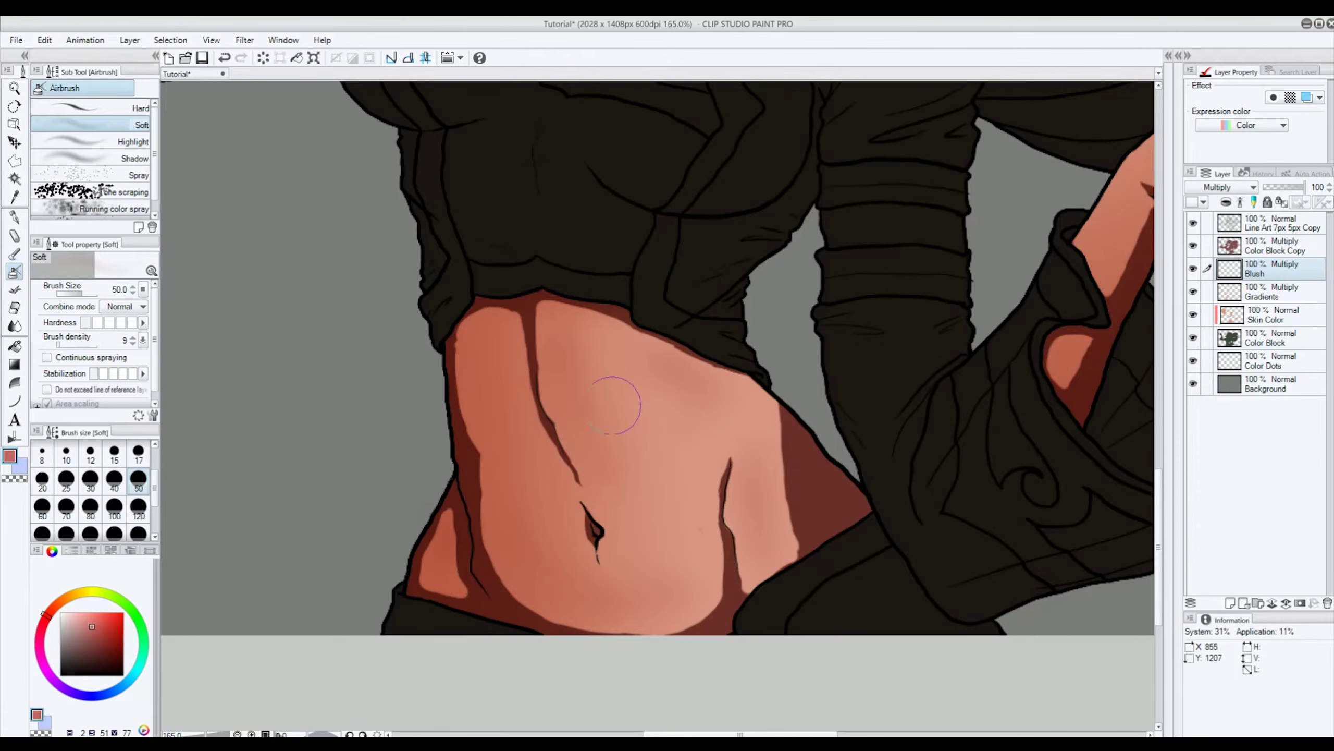
Step: Airbrush soft blush over the fingers, wrists and forearms of both the lowered and the raised hand
scroll(581, 331, down, 3)
scroll(1103, 189, up, 2)
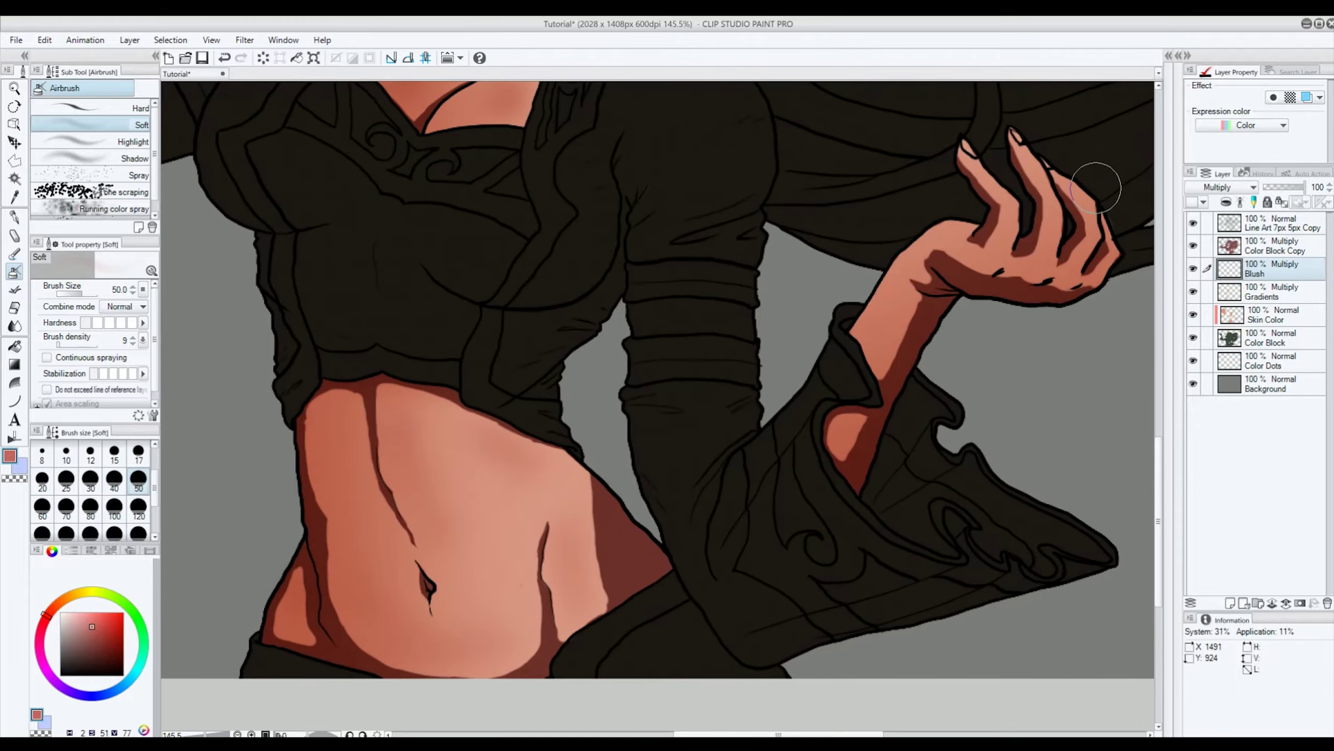
mouse_move(986, 172)
mouse_down()
mouse_move(961, 170)
mouse_move(991, 187)
mouse_move(1030, 155)
mouse_move(1027, 174)
mouse_move(1077, 200)
mouse_move(1097, 257)
mouse_move(930, 227)
mouse_move(874, 292)
mouse_move(877, 320)
mouse_up()
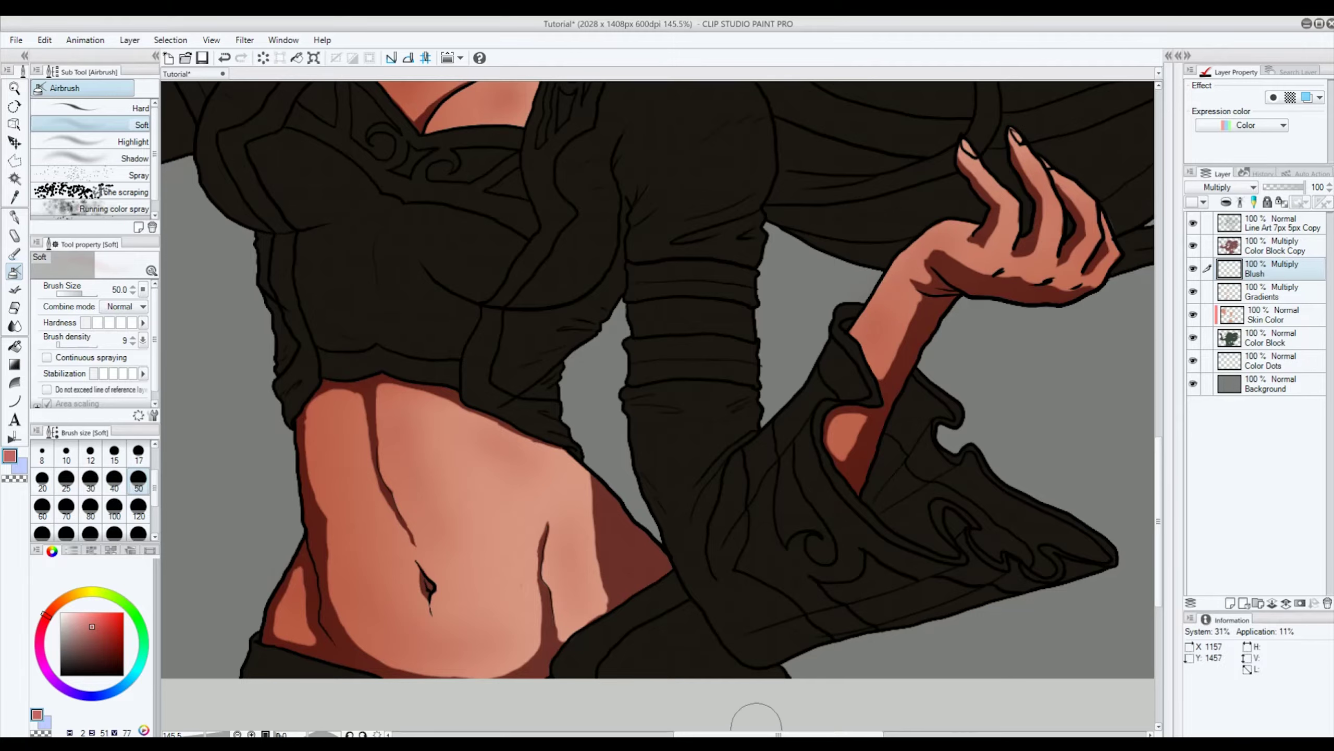
drag(745, 734, 562, 716)
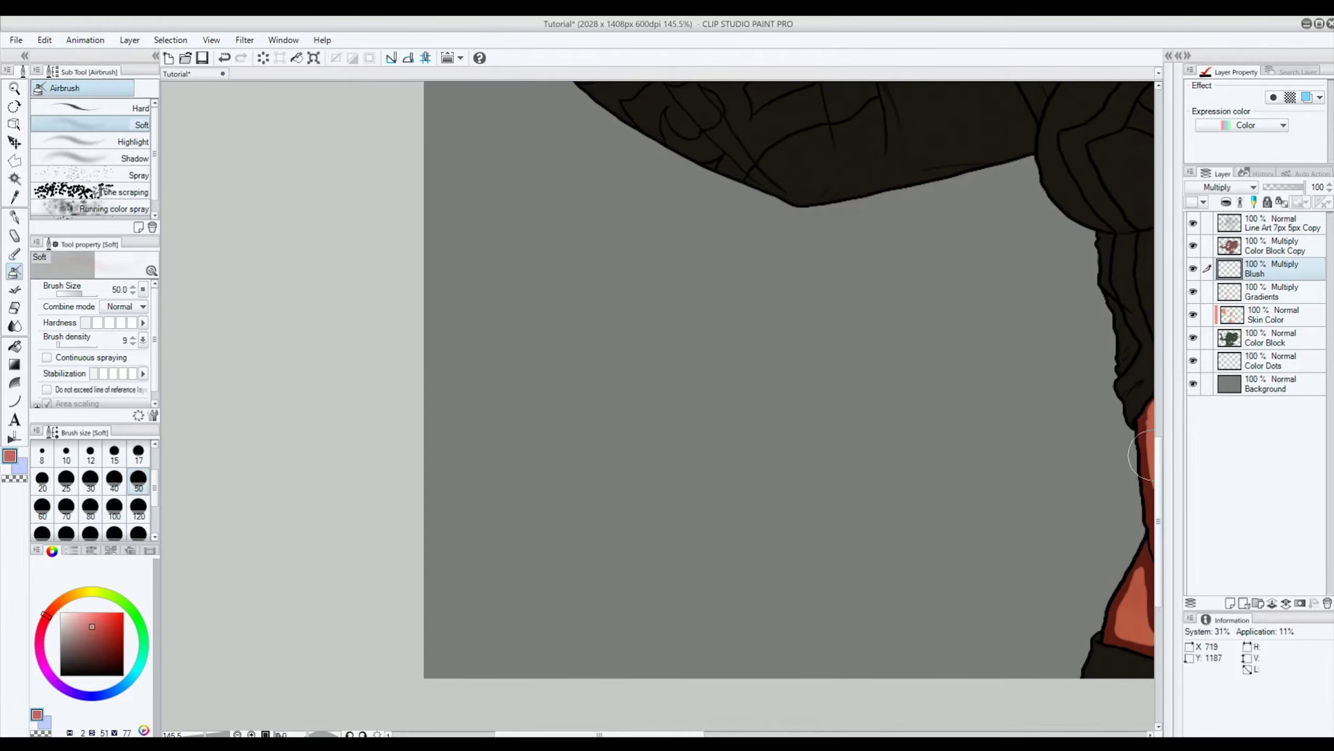
drag(1160, 454, 1176, 291)
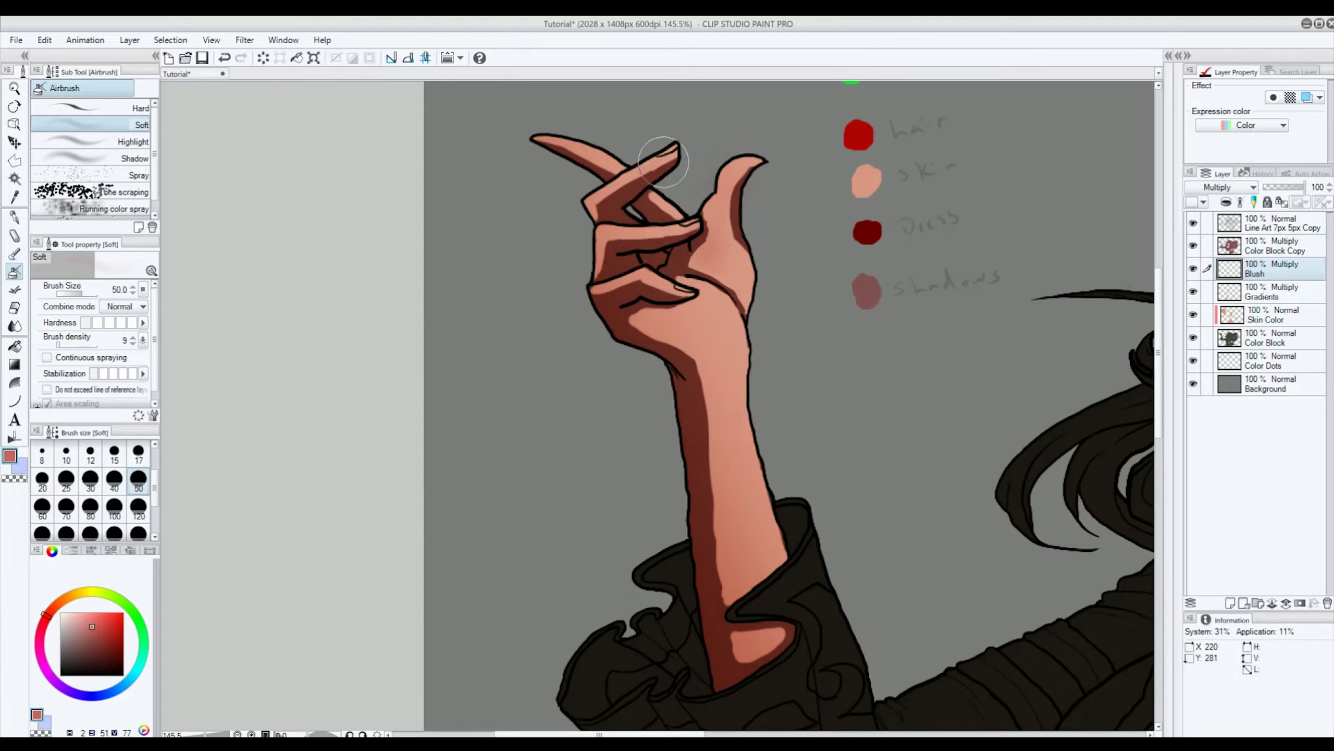
mouse_move(669, 153)
mouse_down()
mouse_move(560, 135)
mouse_move(650, 204)
mouse_move(647, 223)
mouse_move(620, 230)
mouse_move(706, 232)
mouse_move(710, 279)
mouse_move(625, 279)
mouse_move(720, 277)
mouse_move(708, 270)
mouse_move(725, 326)
mouse_up()
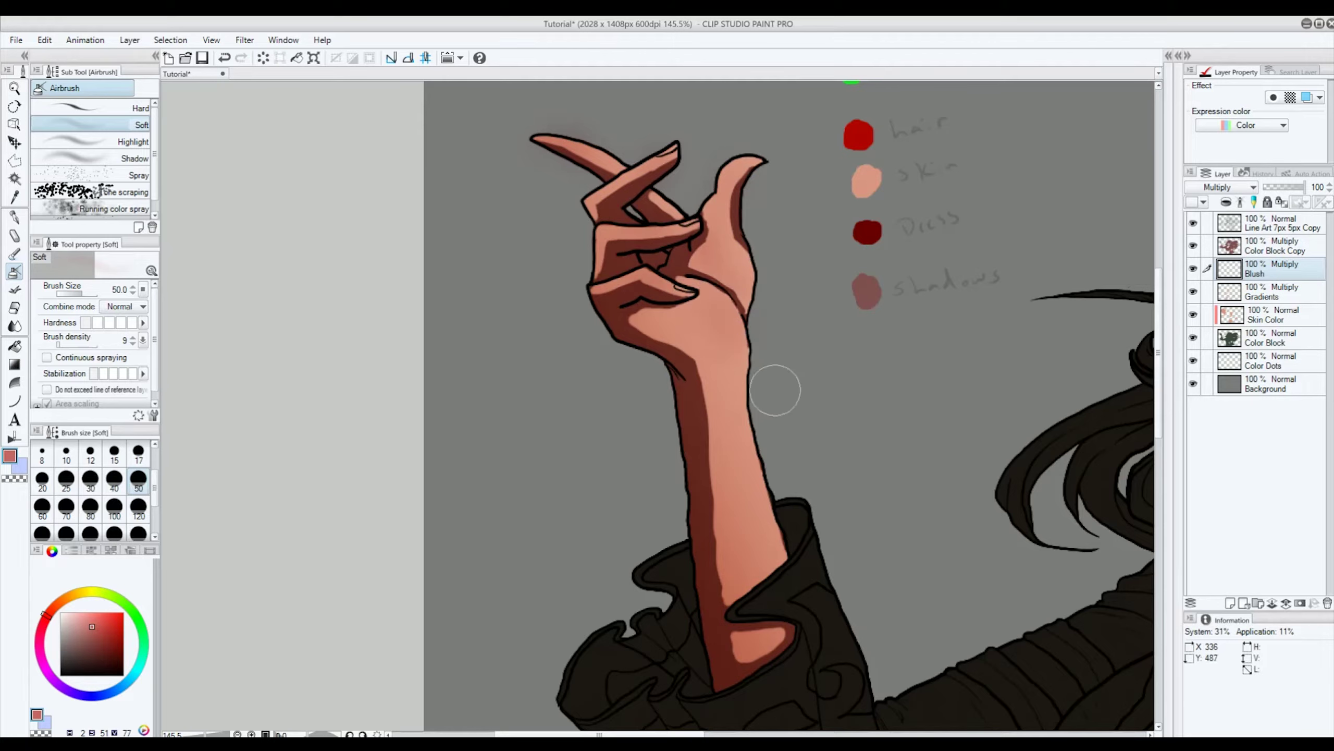
mouse_move(697, 417)
mouse_down()
mouse_move(730, 417)
mouse_move(762, 504)
mouse_up()
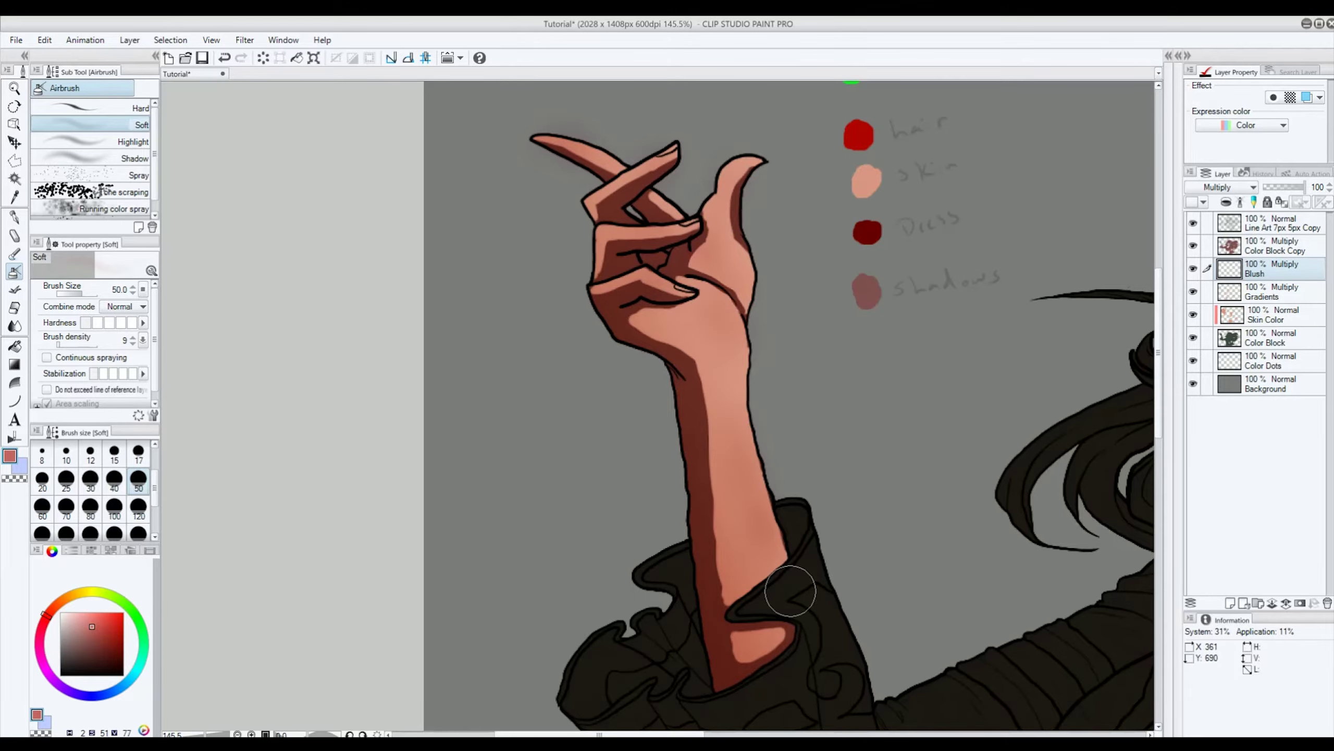
Step: Soften the solid blush on both ears and the cheek blush with the Blur tool at brush size 40
scroll(821, 559, down, 2)
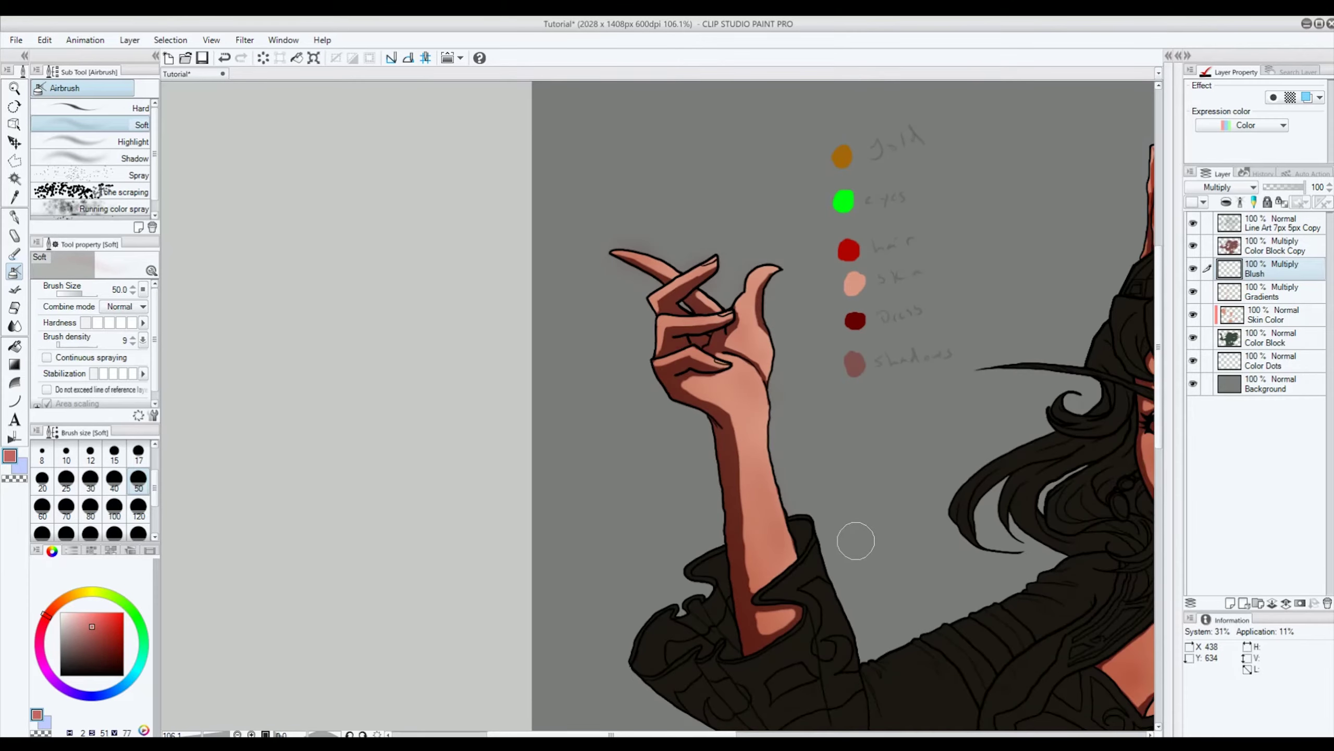
scroll(856, 540, down, 2)
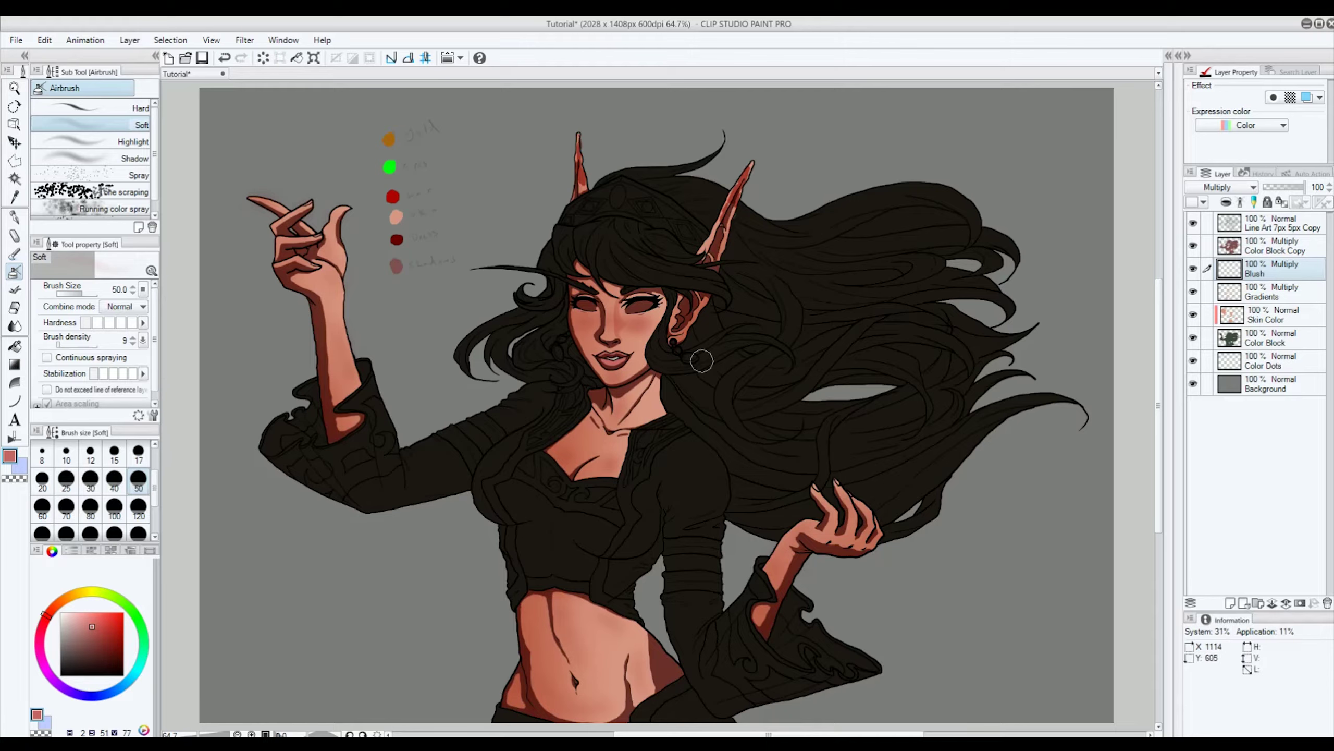
scroll(700, 208, up, 3)
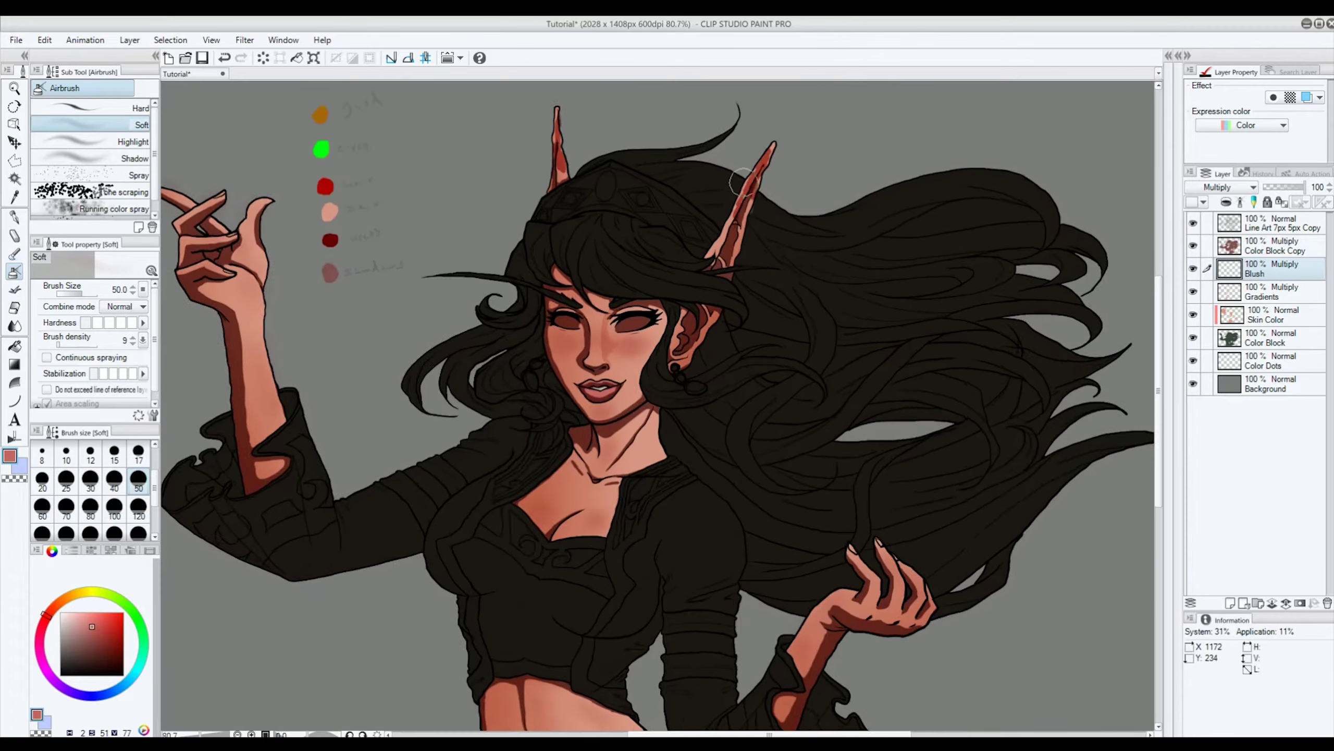
scroll(747, 152, up, 2)
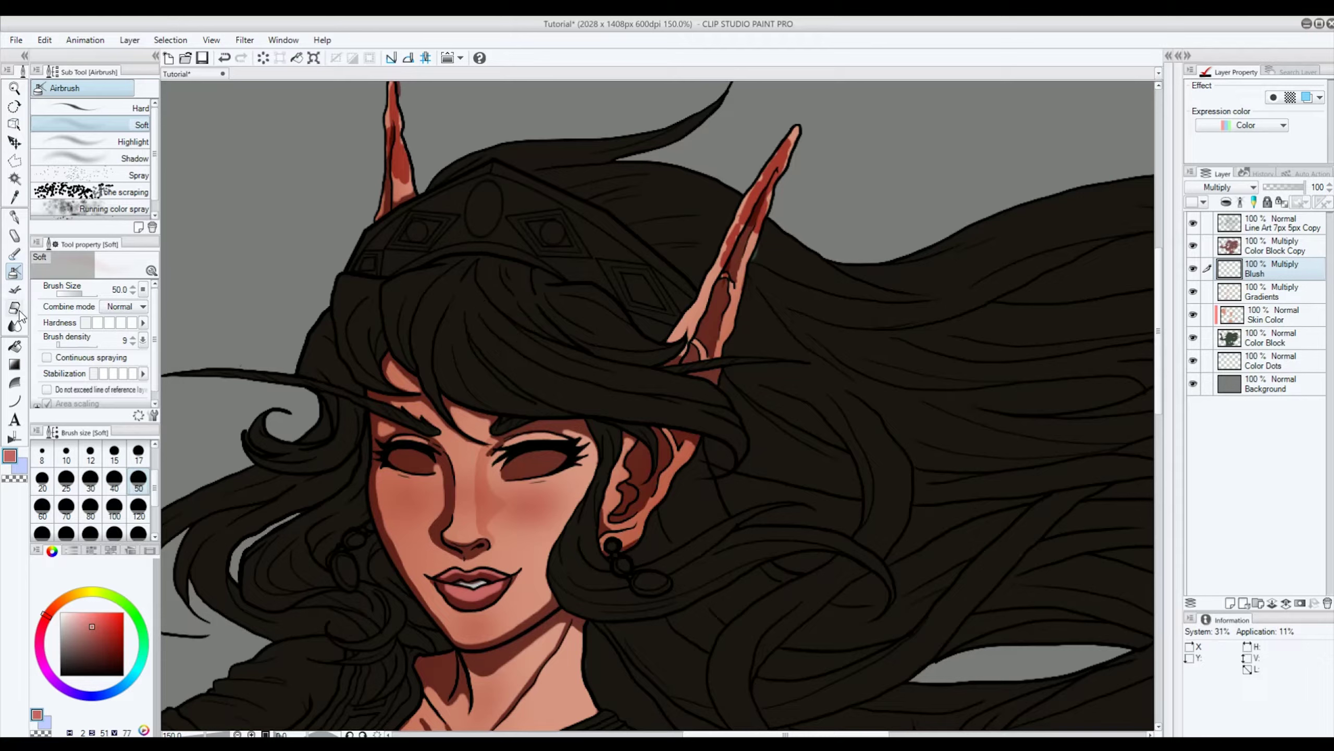
click(16, 326)
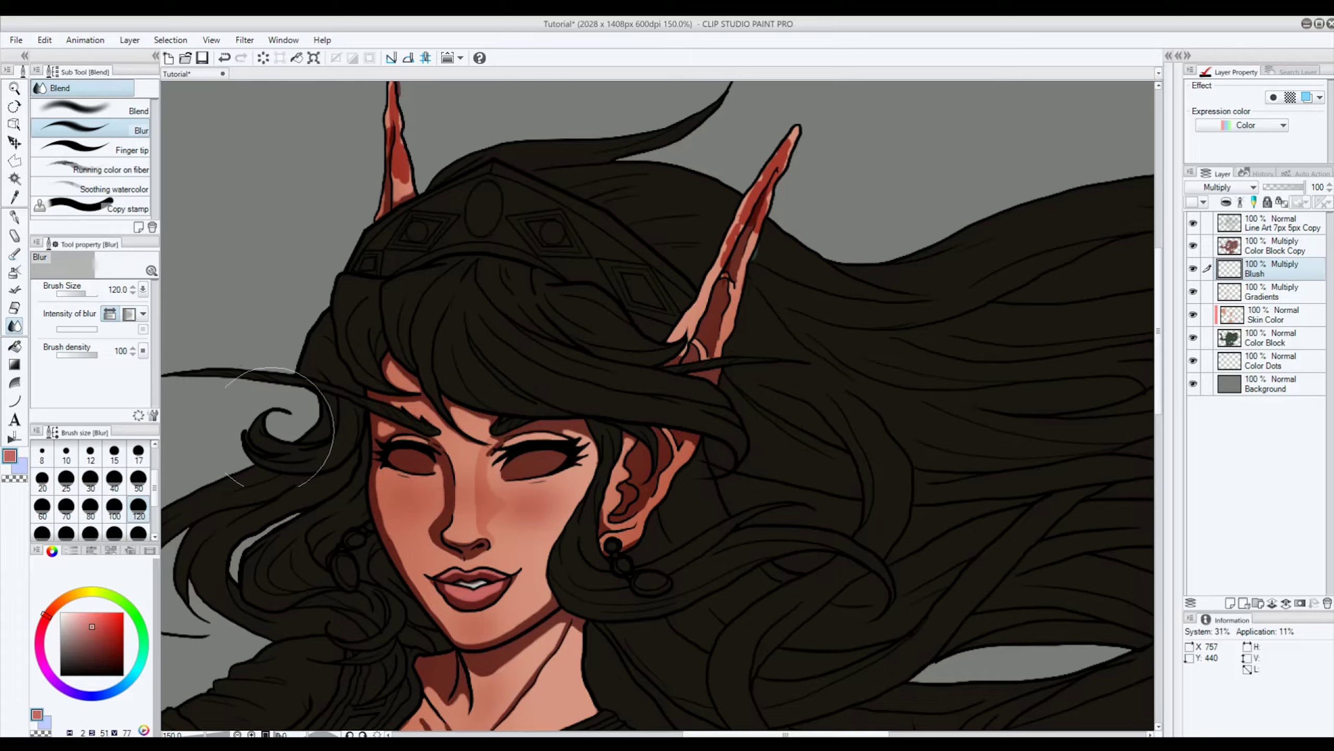
click(121, 491)
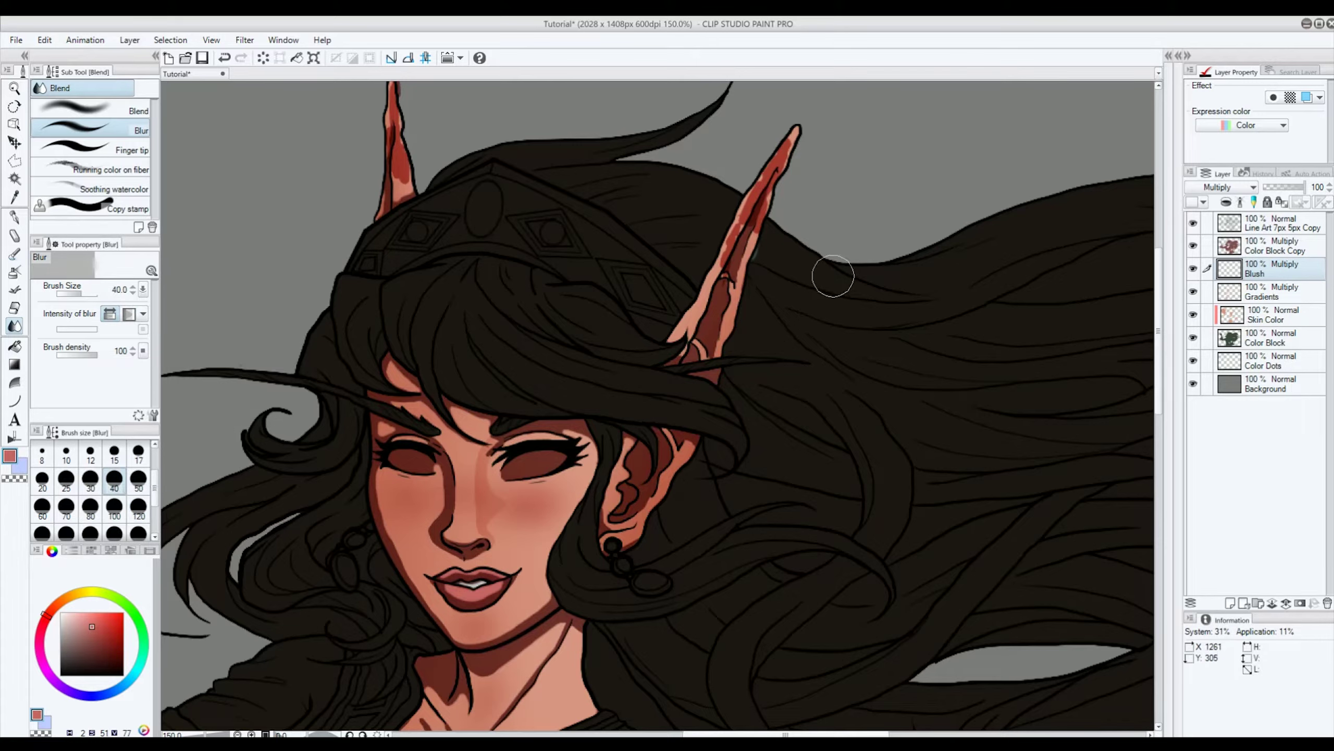
mouse_move(770, 176)
mouse_down()
mouse_move(783, 141)
mouse_move(735, 261)
mouse_move(785, 156)
mouse_move(810, 172)
mouse_move(742, 237)
mouse_move(794, 139)
mouse_move(773, 209)
mouse_up()
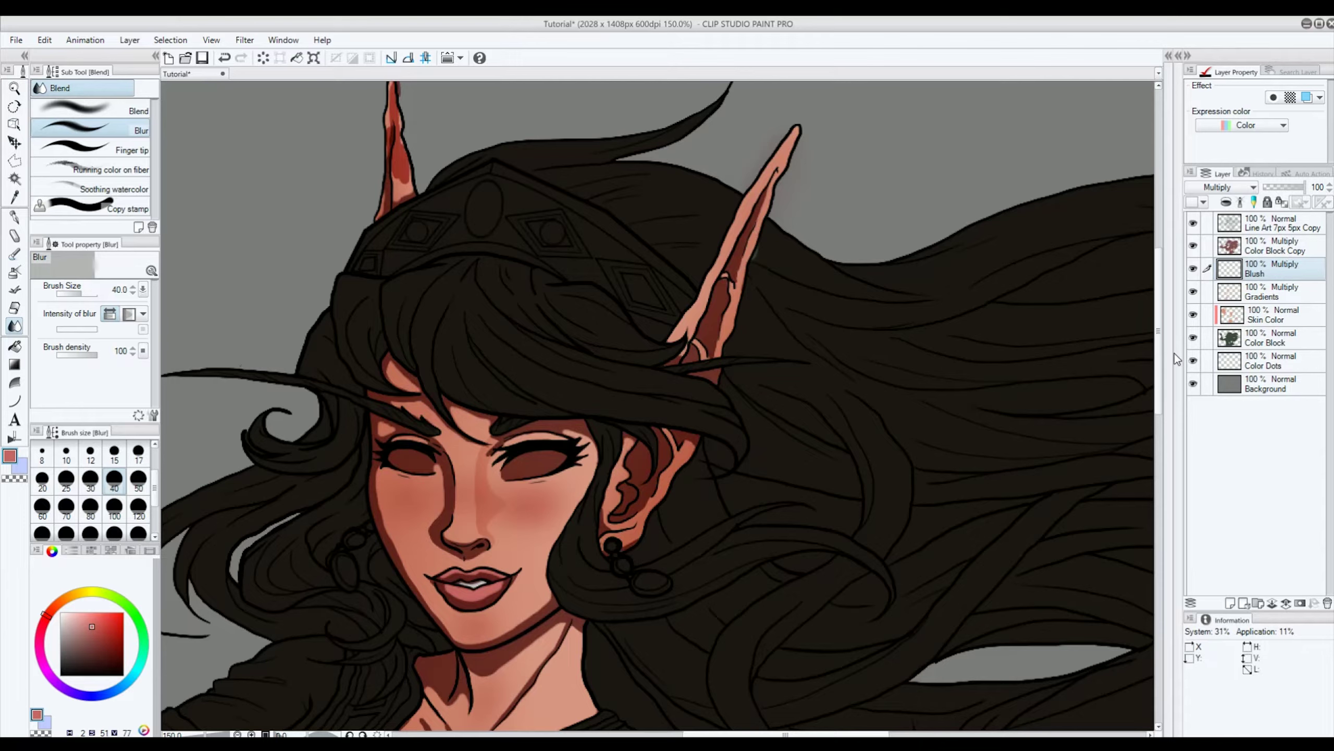
drag(1160, 372, 1153, 351)
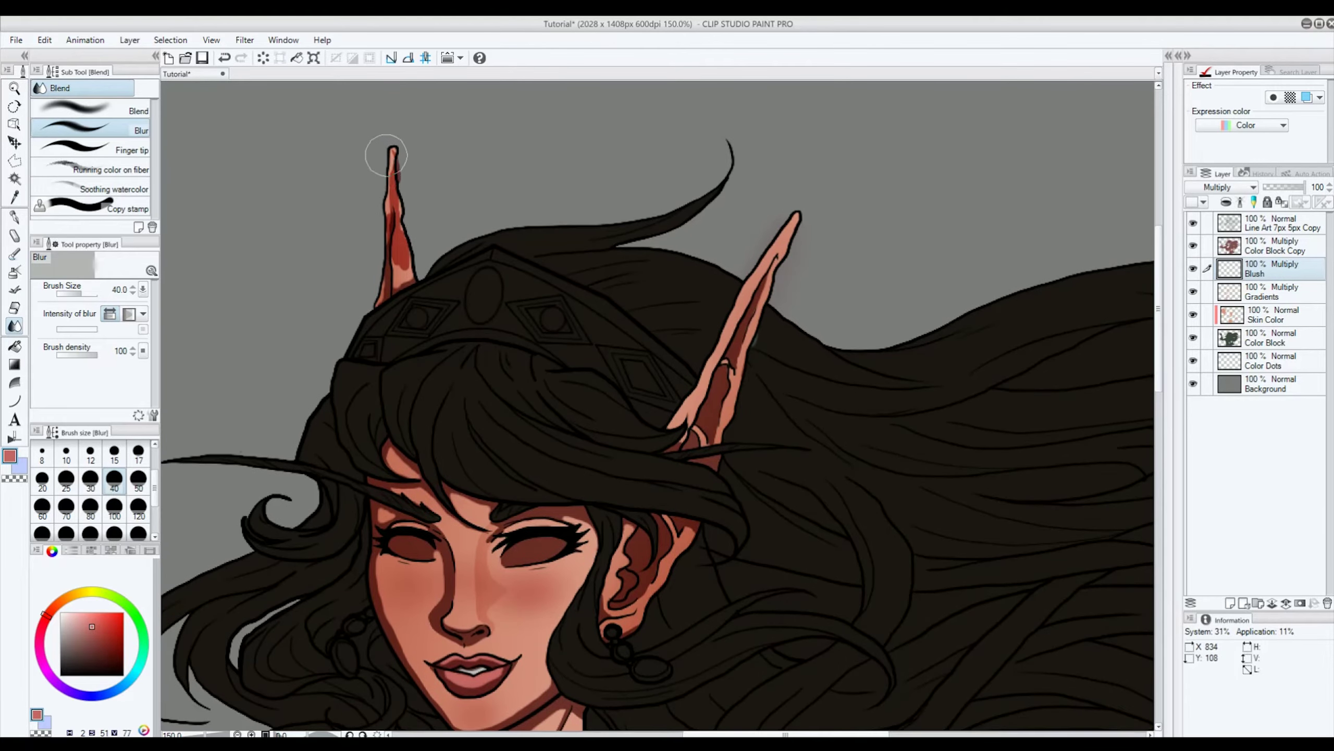
mouse_move(382, 148)
mouse_down()
mouse_move(411, 148)
mouse_move(393, 155)
mouse_move(419, 278)
mouse_move(409, 208)
mouse_up()
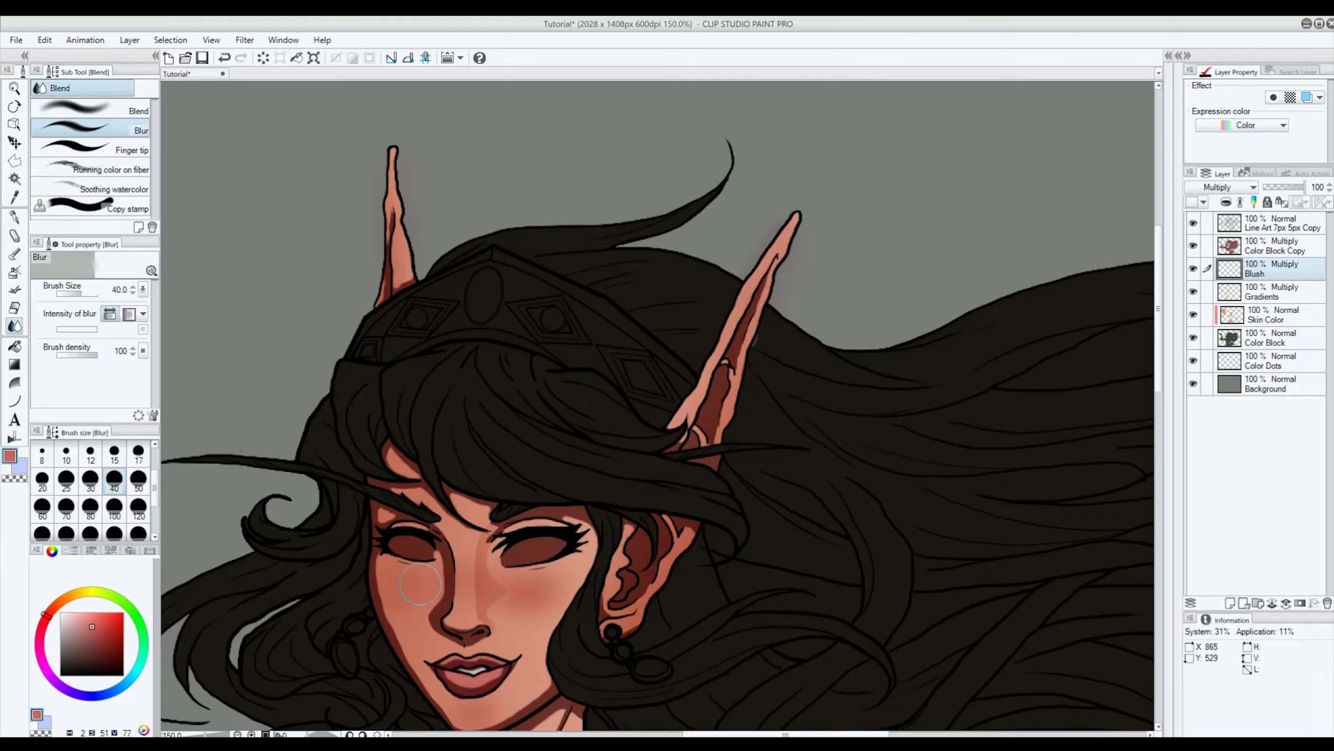
mouse_move(518, 591)
mouse_down()
mouse_move(565, 575)
mouse_move(633, 569)
mouse_move(553, 599)
mouse_move(583, 588)
mouse_up()
Step: Blur the blush on the lowered hand, the midriff and the raised wrist and forearm, and save the drawing
drag(1163, 308, 1164, 452)
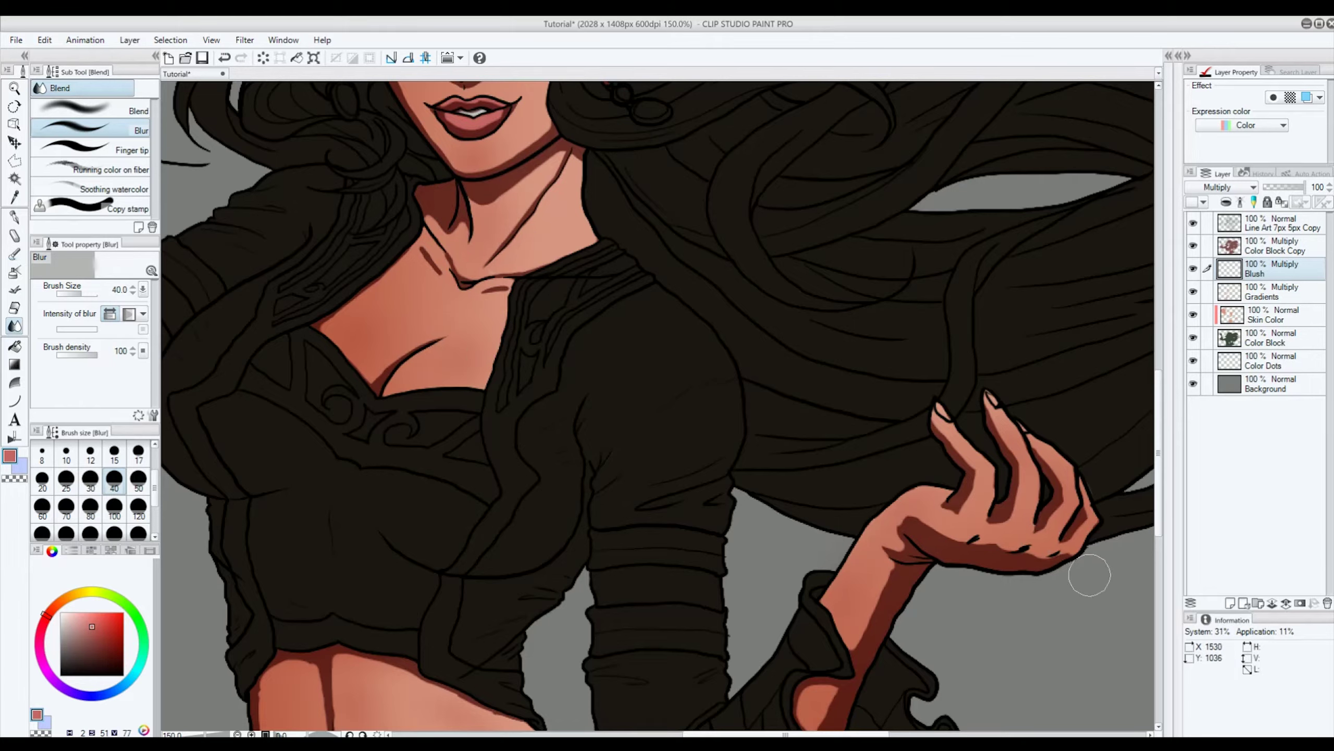
scroll(437, 465, down, 6)
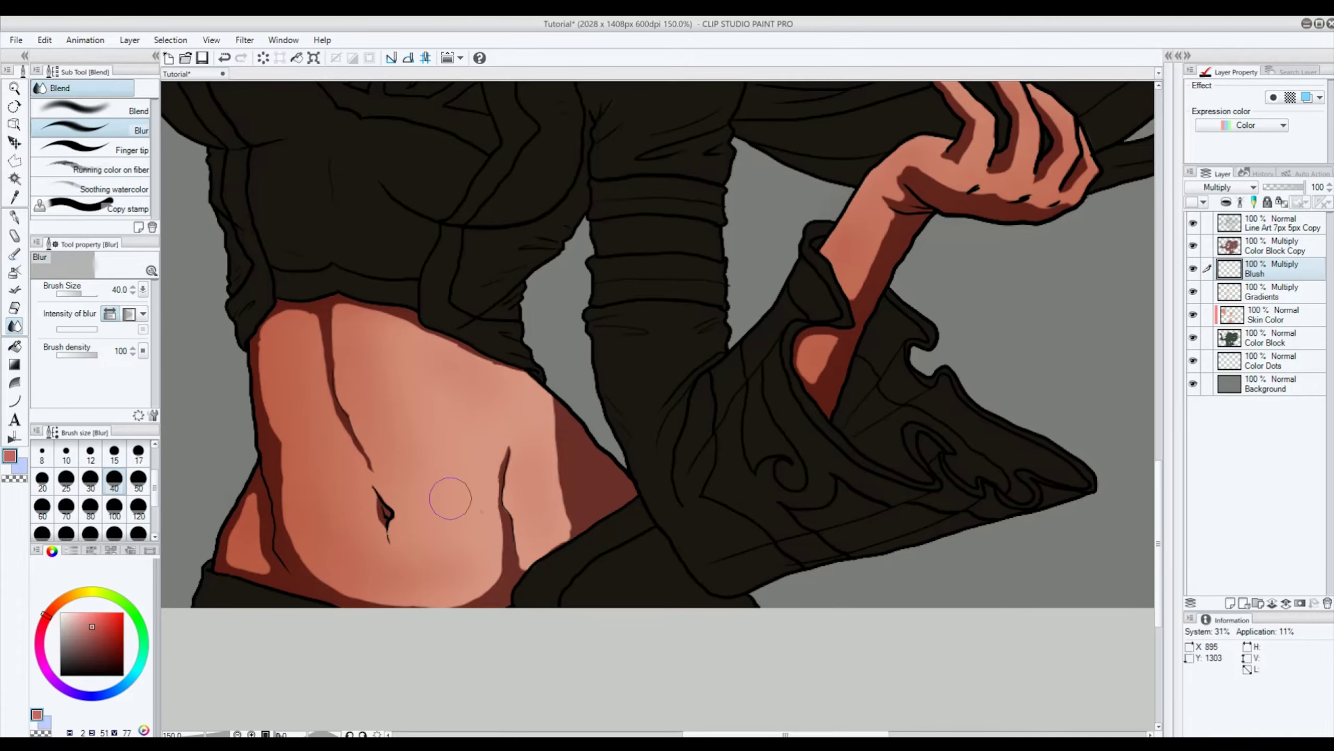
scroll(420, 387, down, 4)
scroll(411, 387, up, 3)
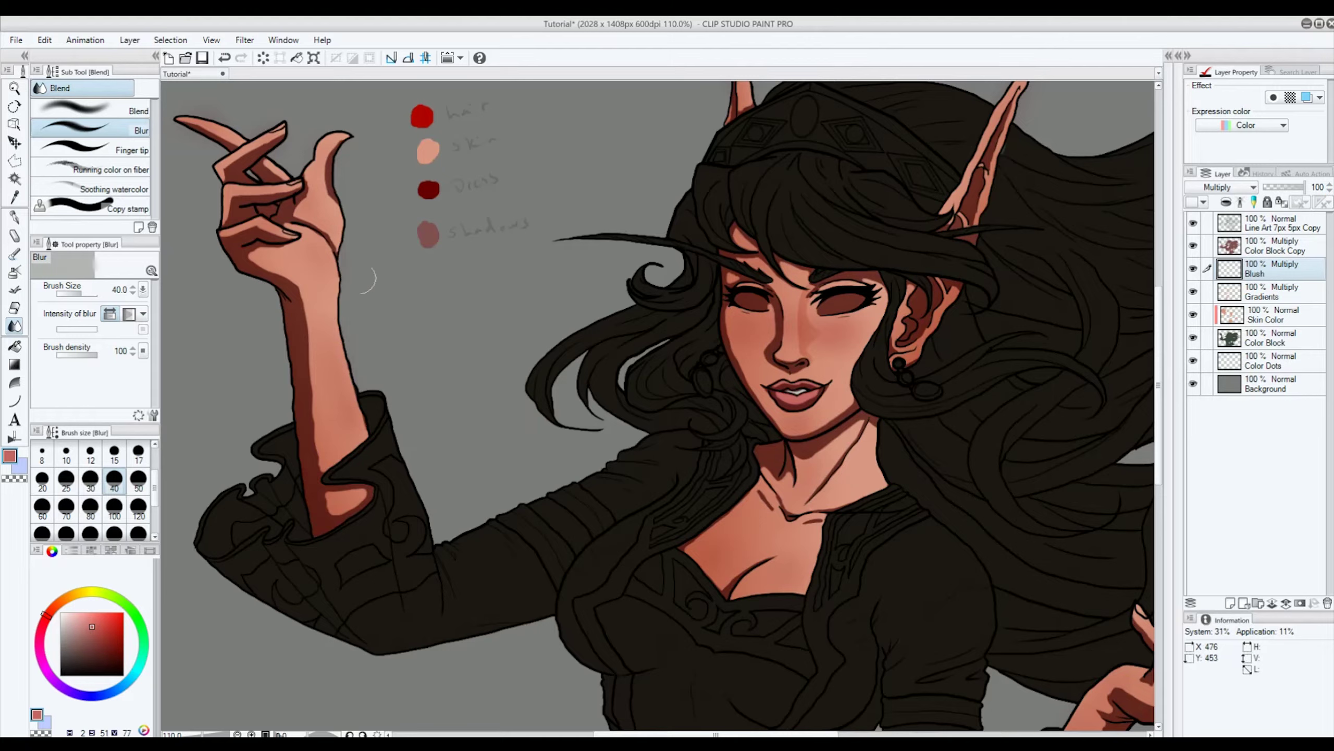
drag(313, 298, 308, 336)
drag(327, 382, 332, 485)
key(ctrl+s)
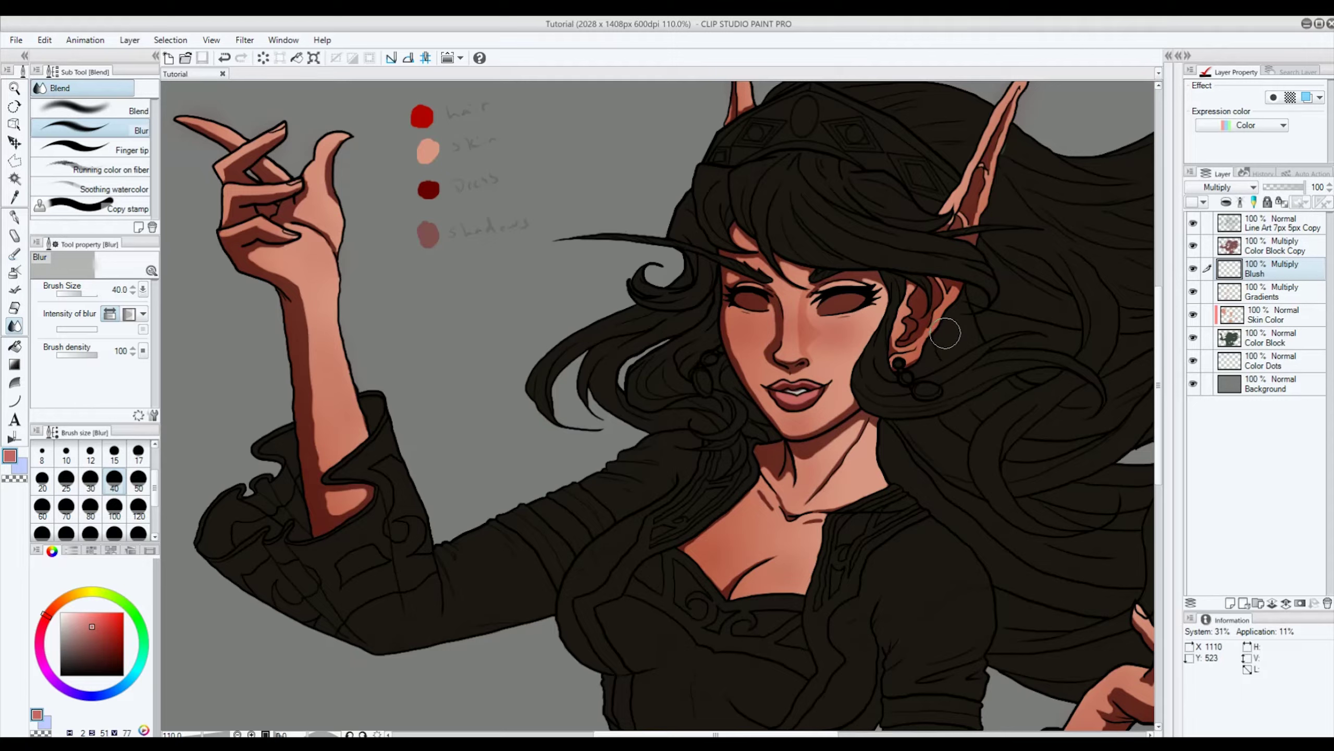
Step: On the Gradients layer, sample the skin swatch's color and shift it to a darker, more saturated tone
key(ctrl+0)
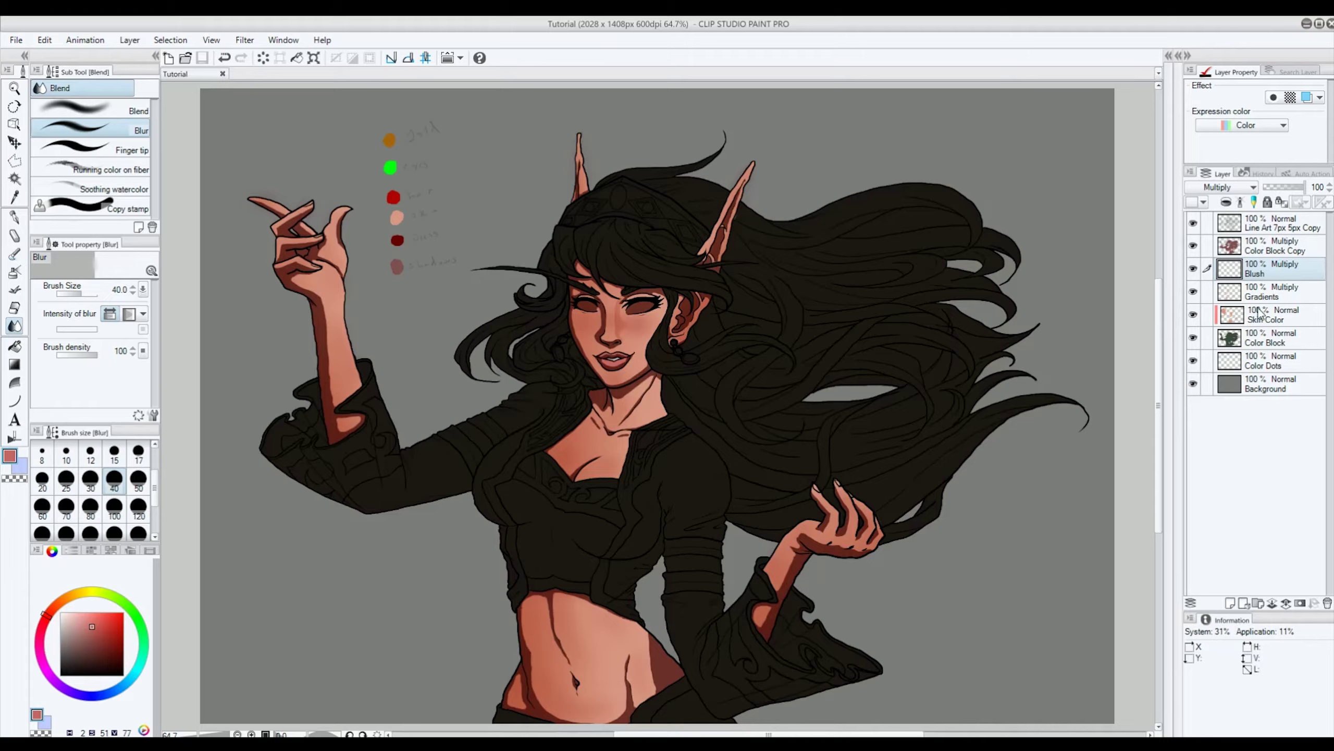
click(1278, 298)
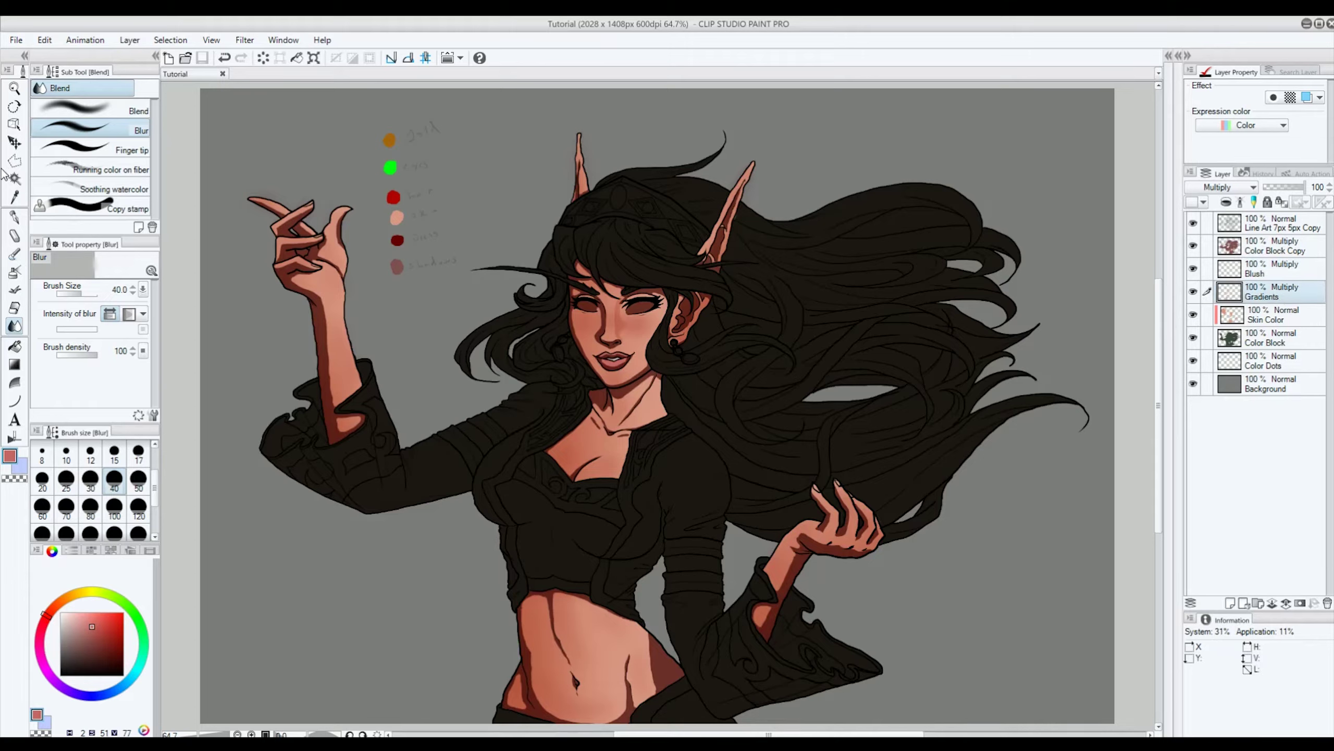
click(15, 198)
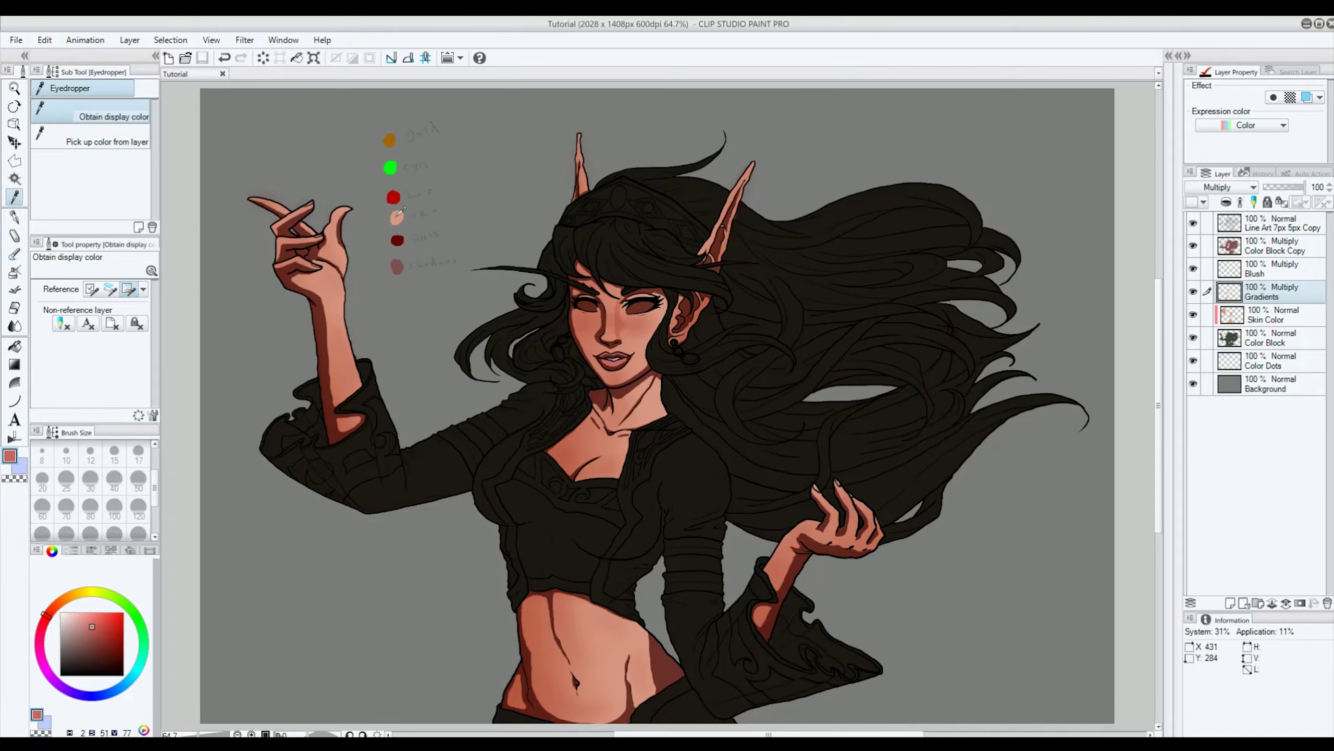
click(398, 215)
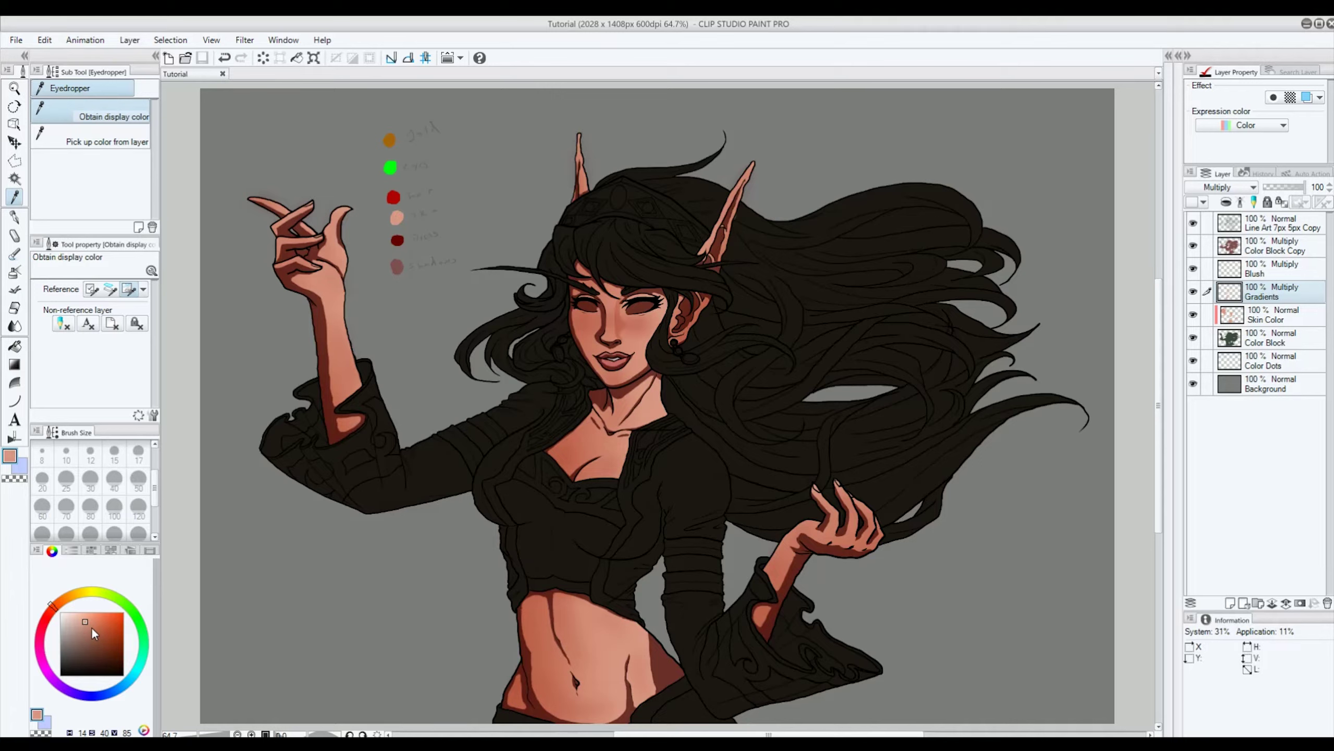
click(91, 626)
Step: Airbrush soft gradient shading along the face's edge, around the eyes and beside the nose with the Soft airbrush at size 20, and save
scroll(553, 425, up, 6)
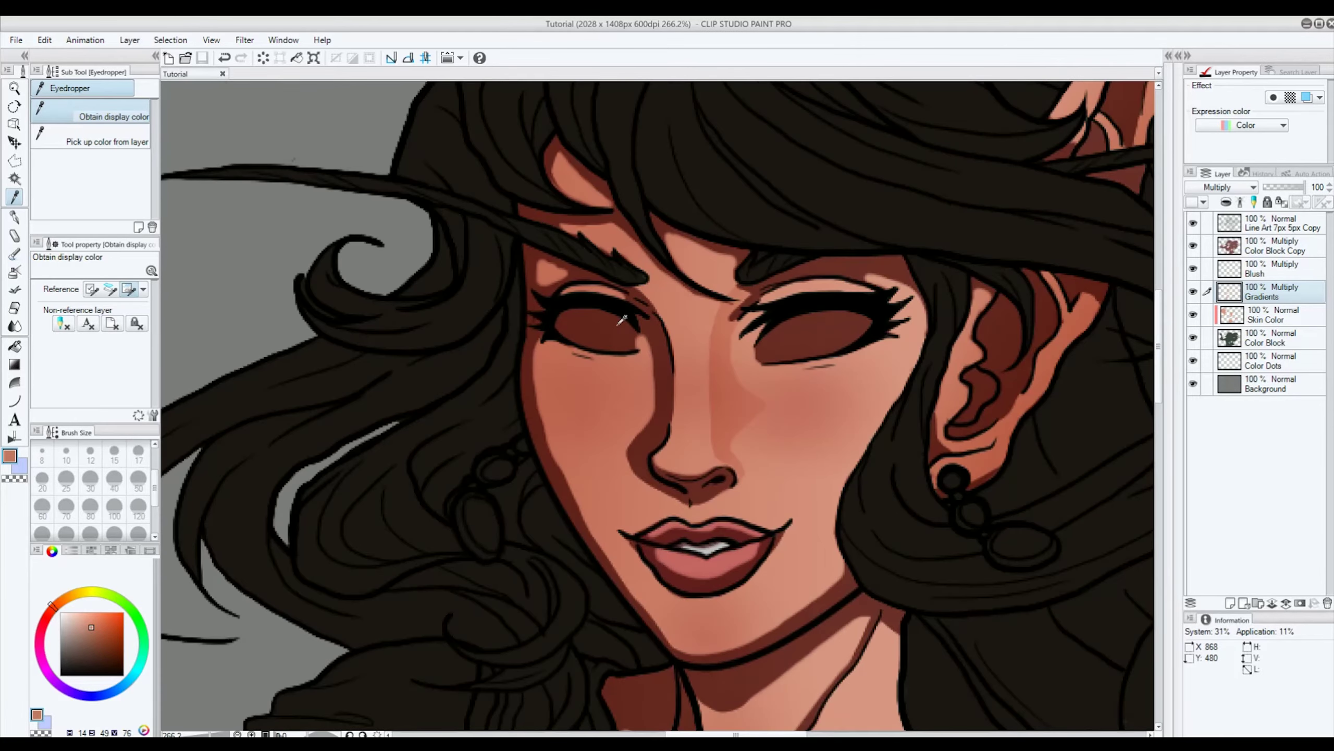
click(16, 271)
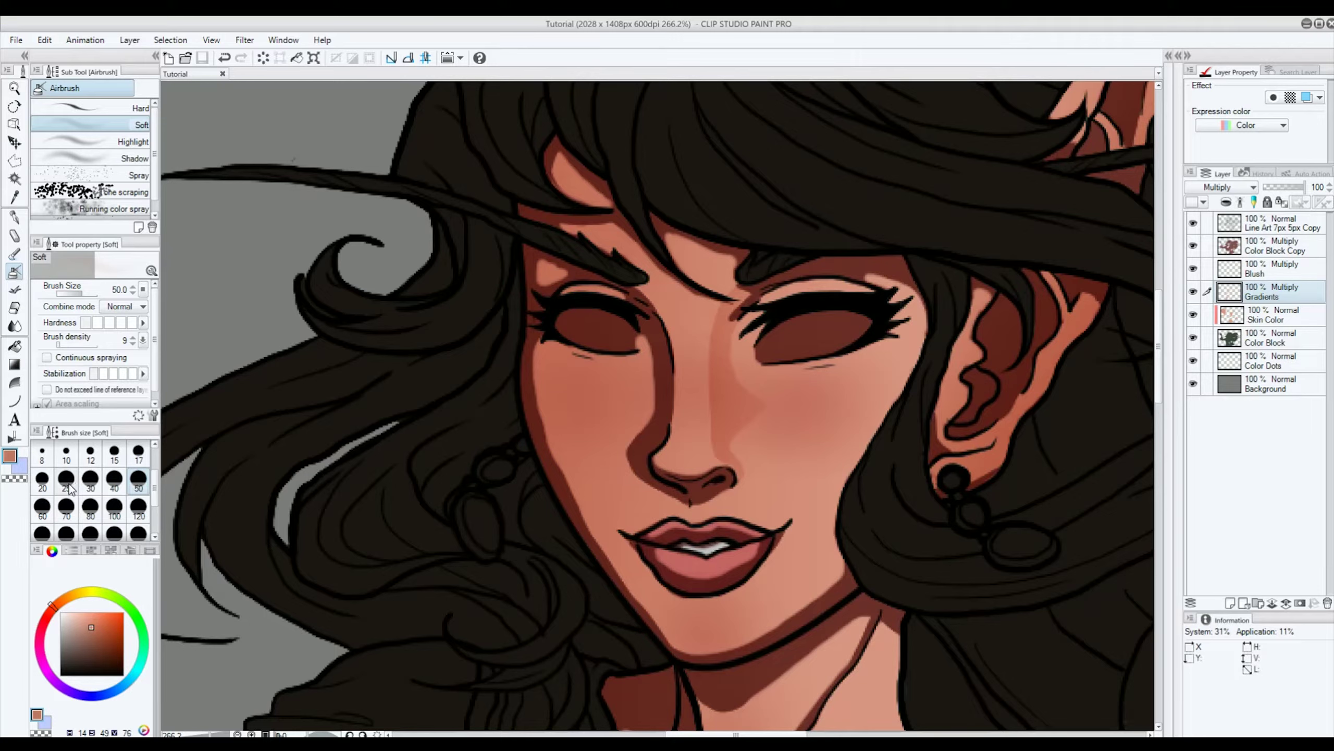
click(42, 479)
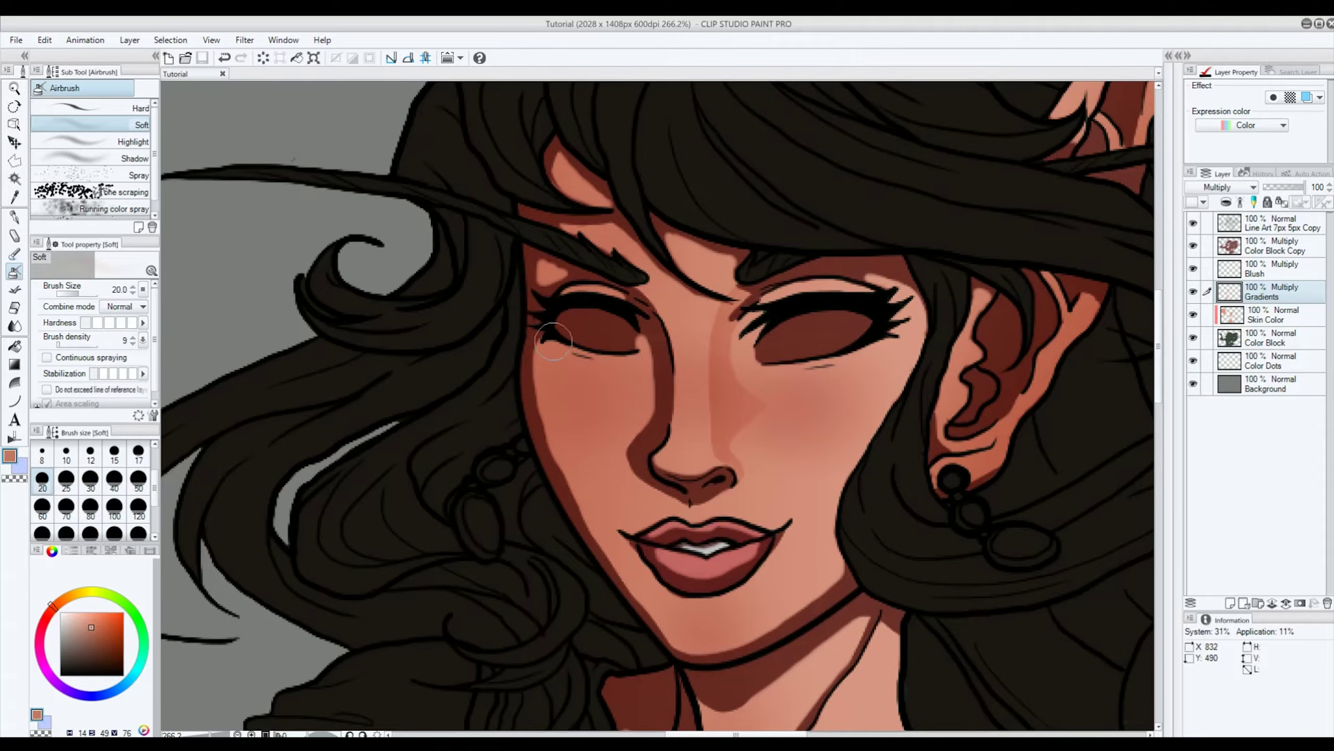
drag(553, 340, 538, 270)
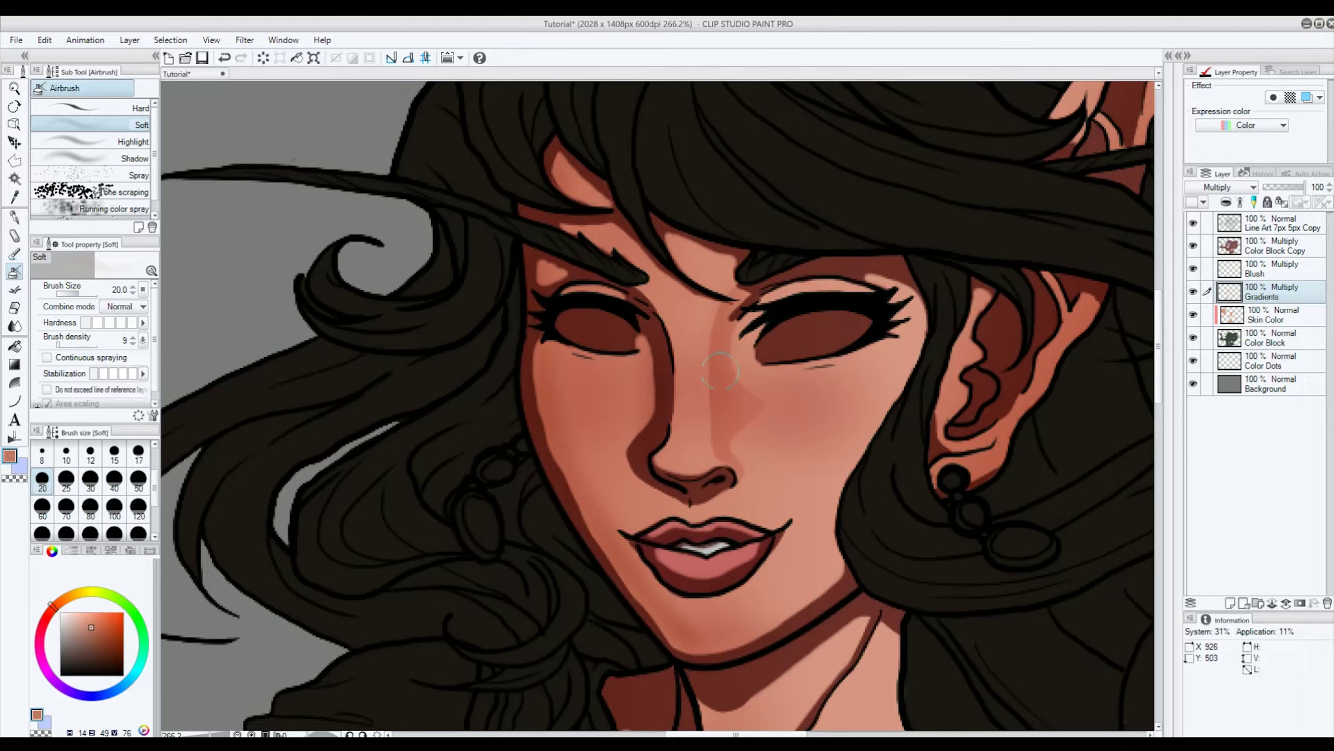
mouse_move(720, 454)
mouse_down()
mouse_move(746, 484)
mouse_move(662, 483)
mouse_move(710, 502)
mouse_up()
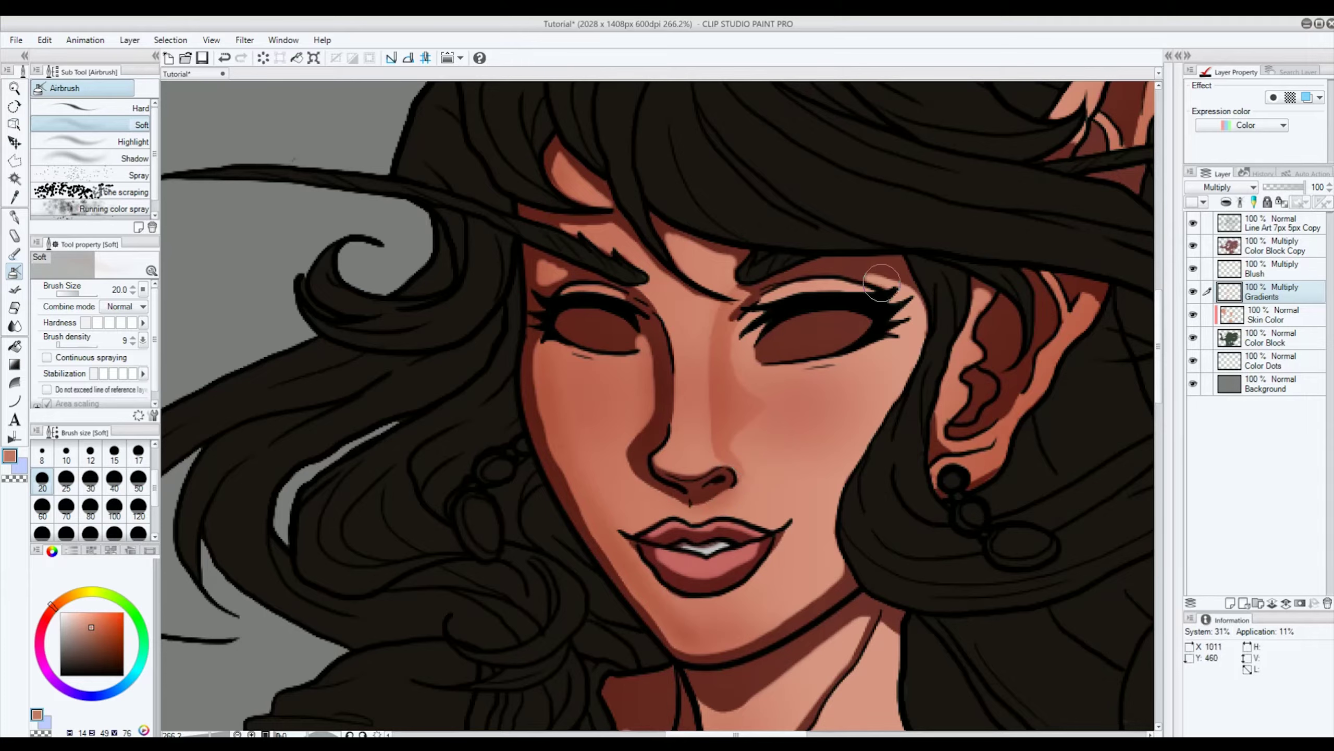
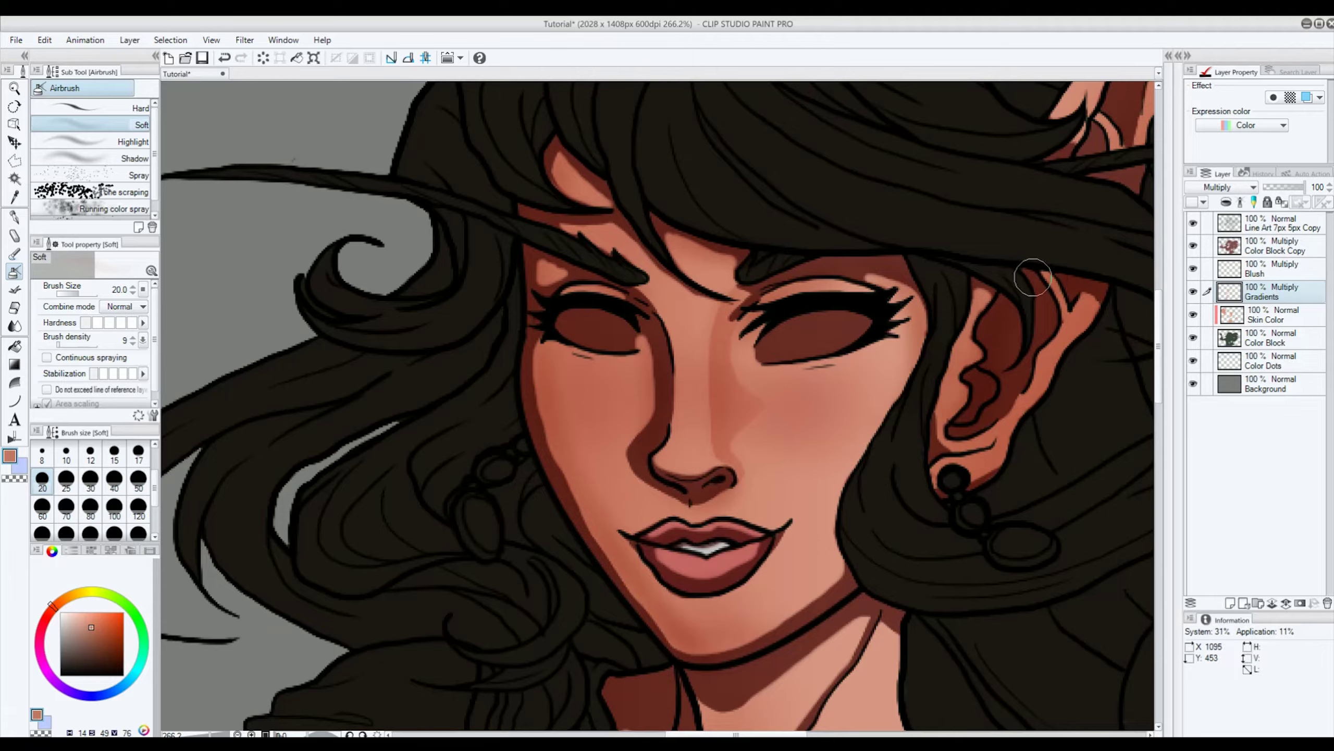
key(ctrl+minus)
drag(1160, 361, 1159, 427)
key(ctrl+0)
key(ctrl+s)
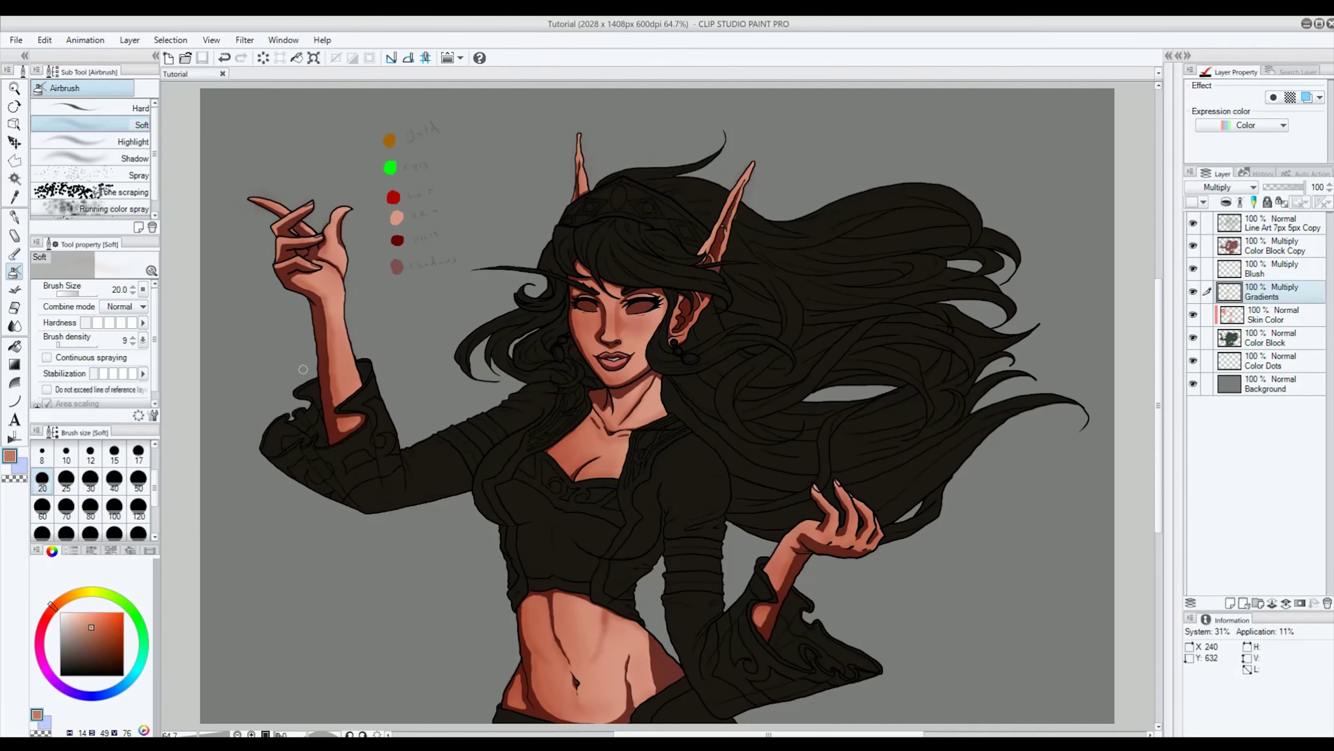
Step: Soften the gradient shading on the midriff with the Blur tool at brush size 50
click(15, 327)
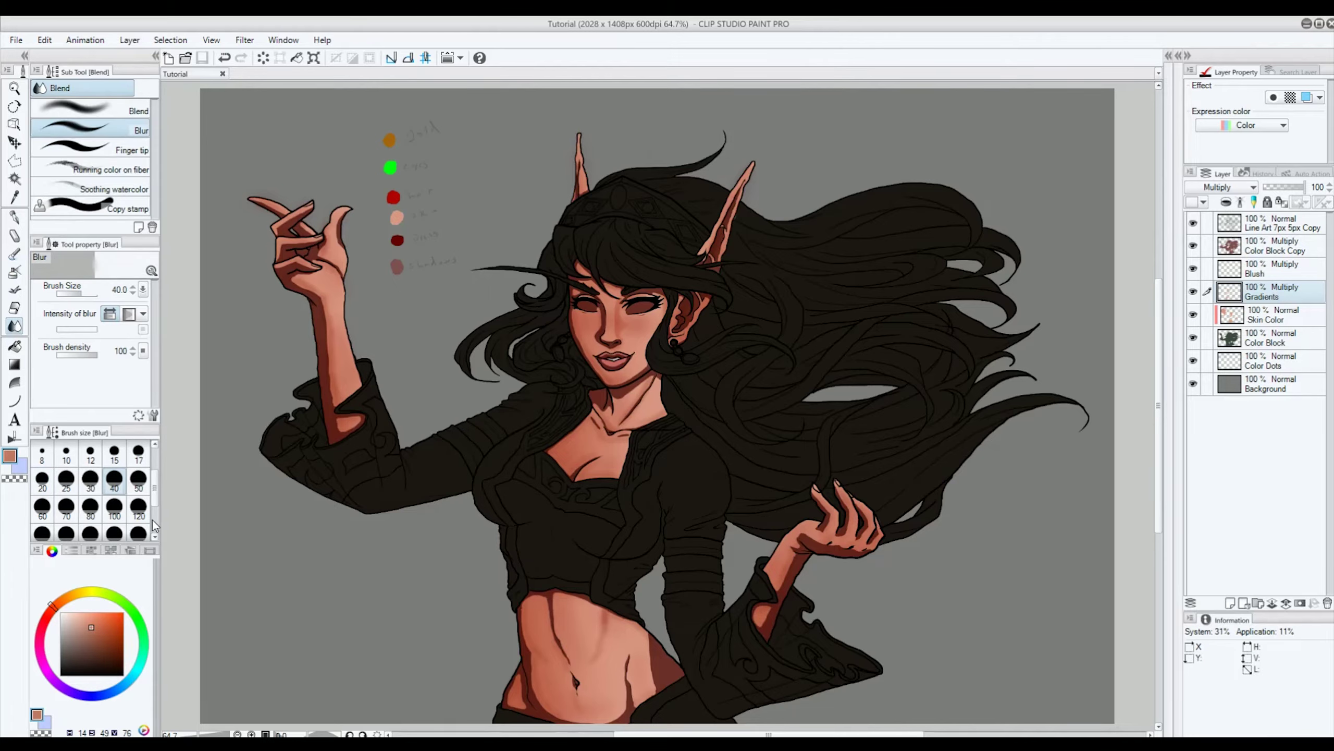
click(138, 479)
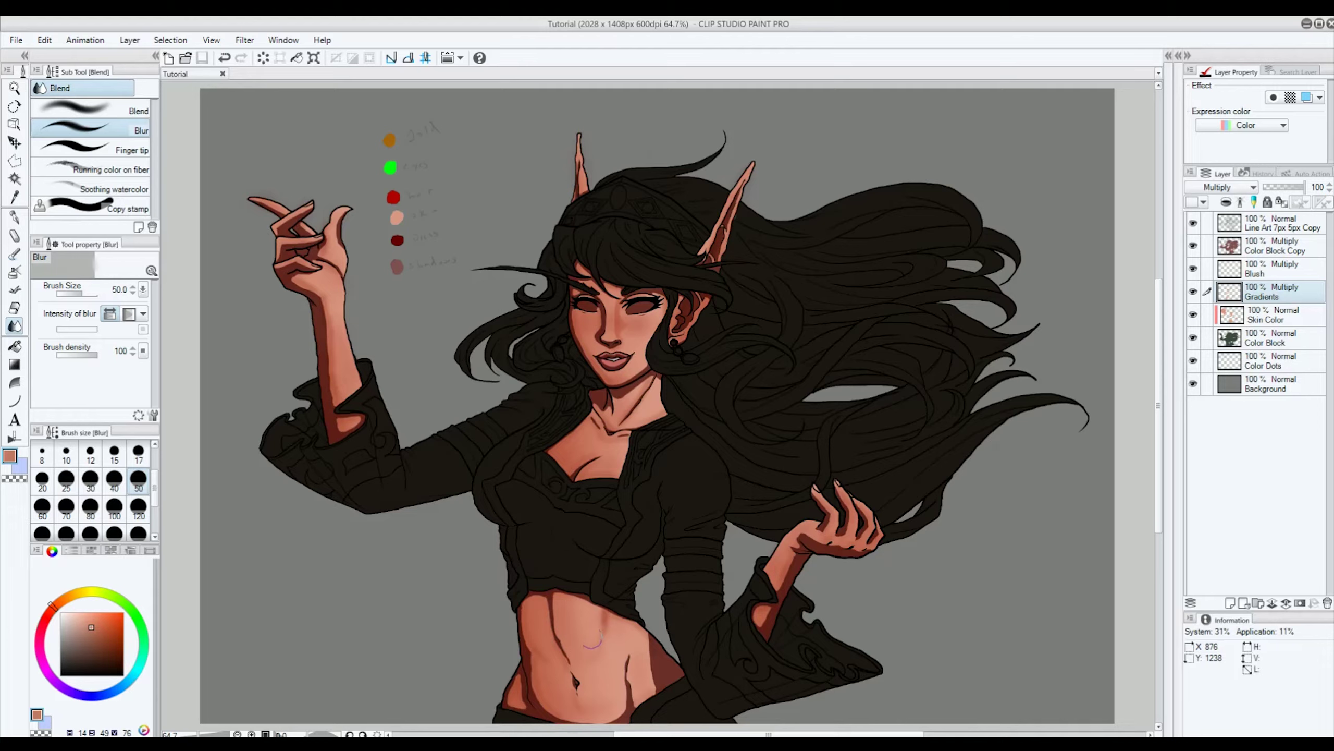
mouse_move(600, 626)
mouse_down()
mouse_move(591, 610)
mouse_move(622, 624)
mouse_move(593, 636)
mouse_up()
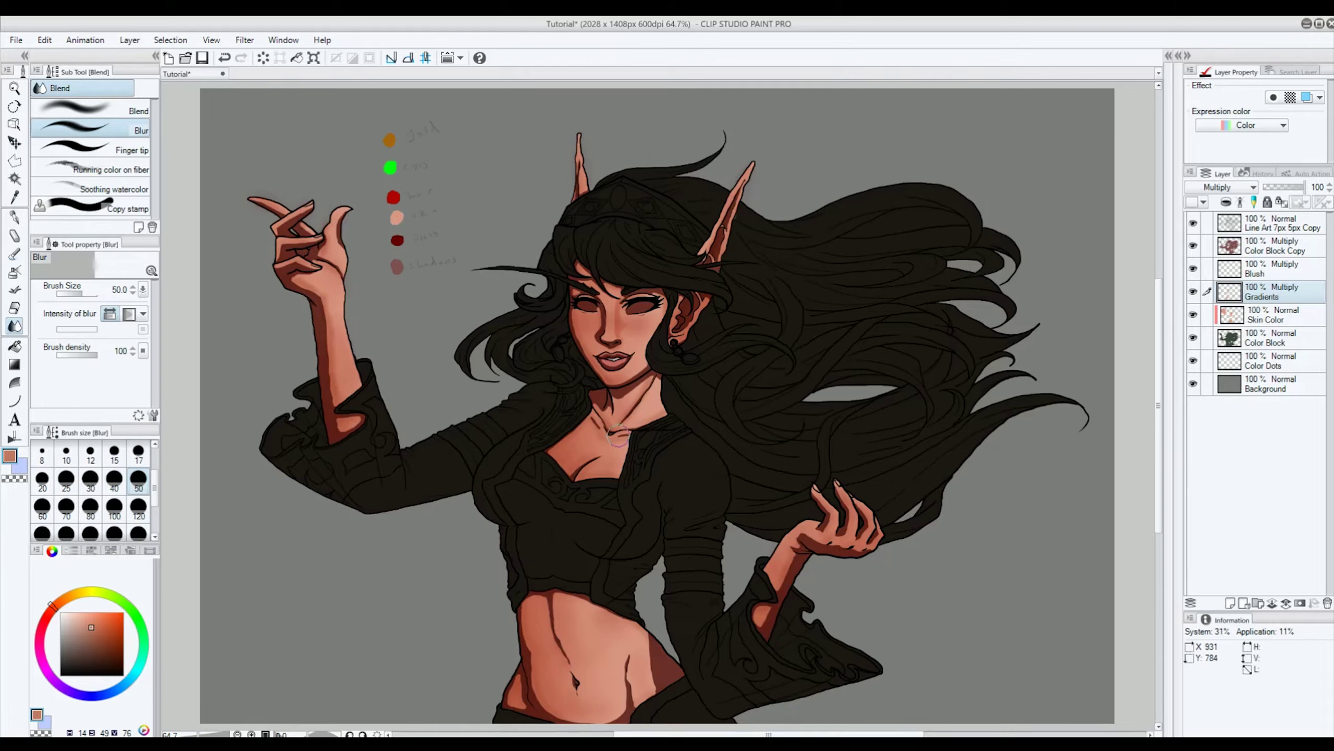
Step: Rename the Color Block Copy layer as Shadow
scroll(609, 318, up, 5)
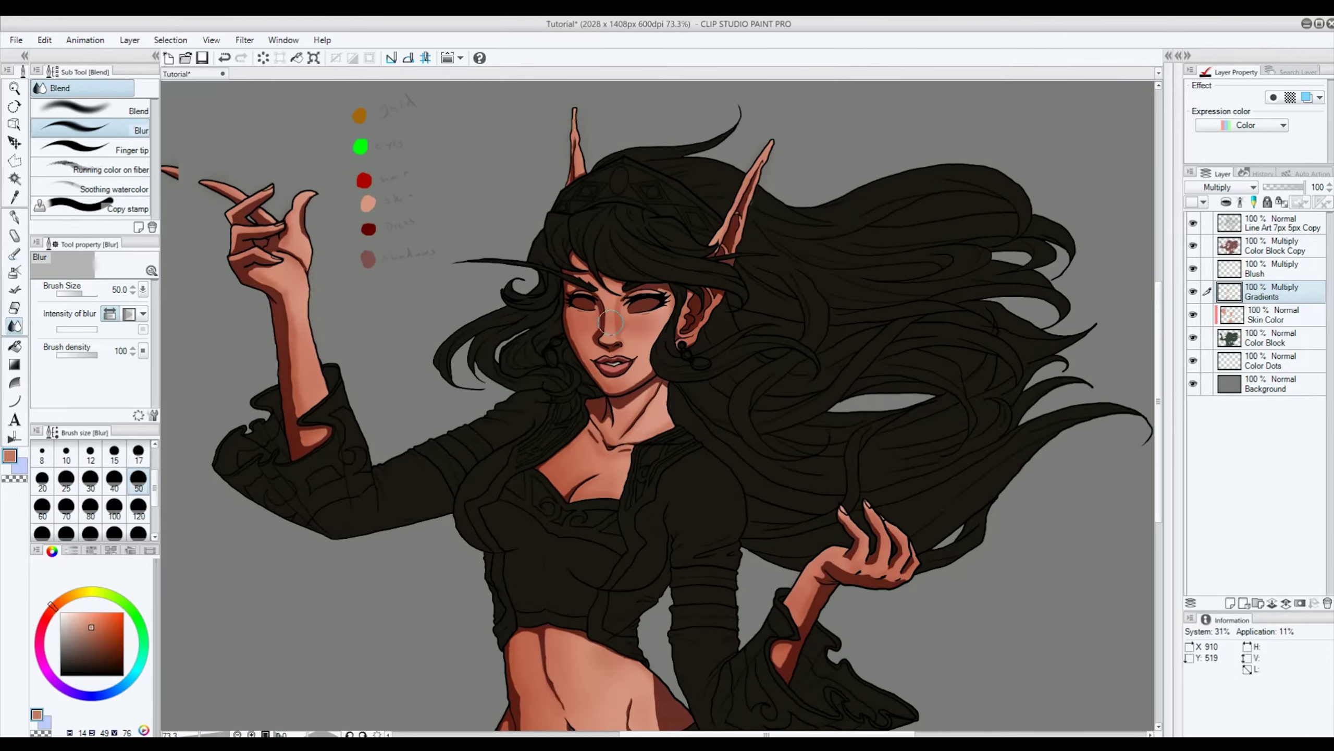
scroll(600, 282, up, 1)
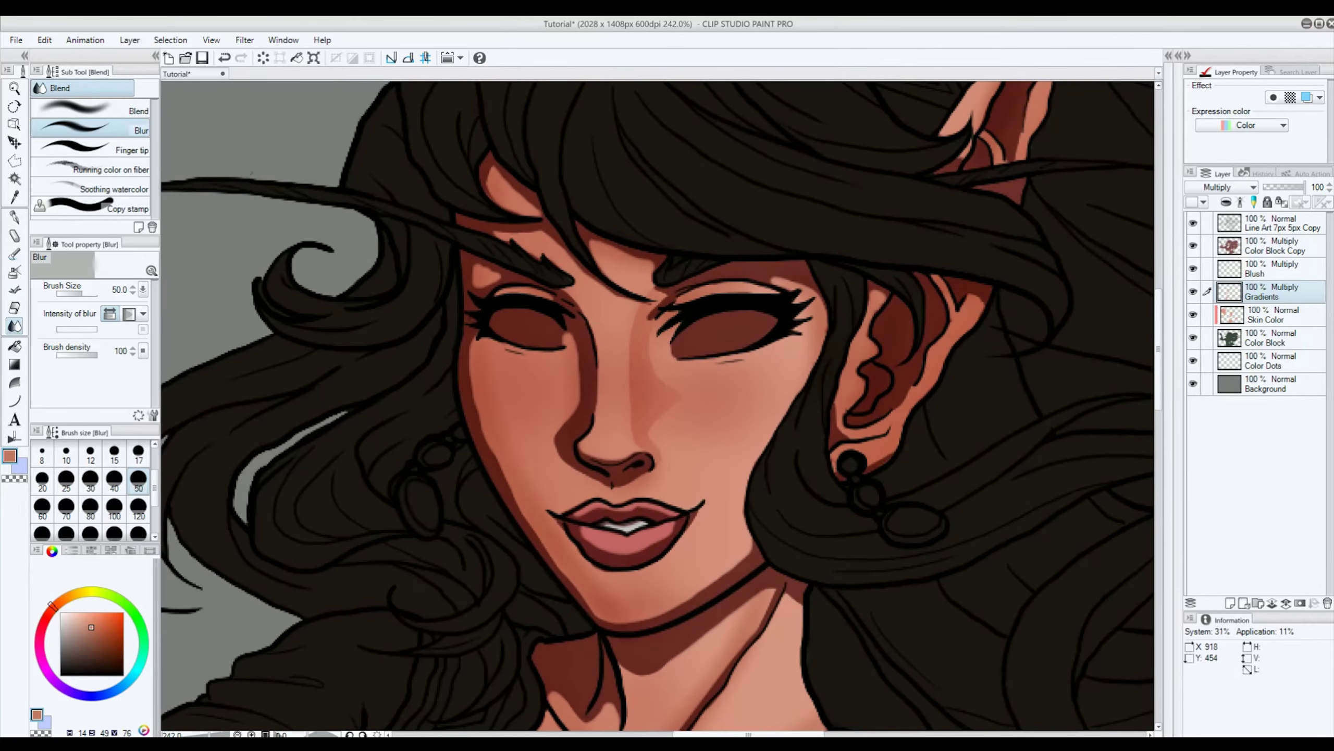
click(1294, 255)
scroll(519, 299, up, 1)
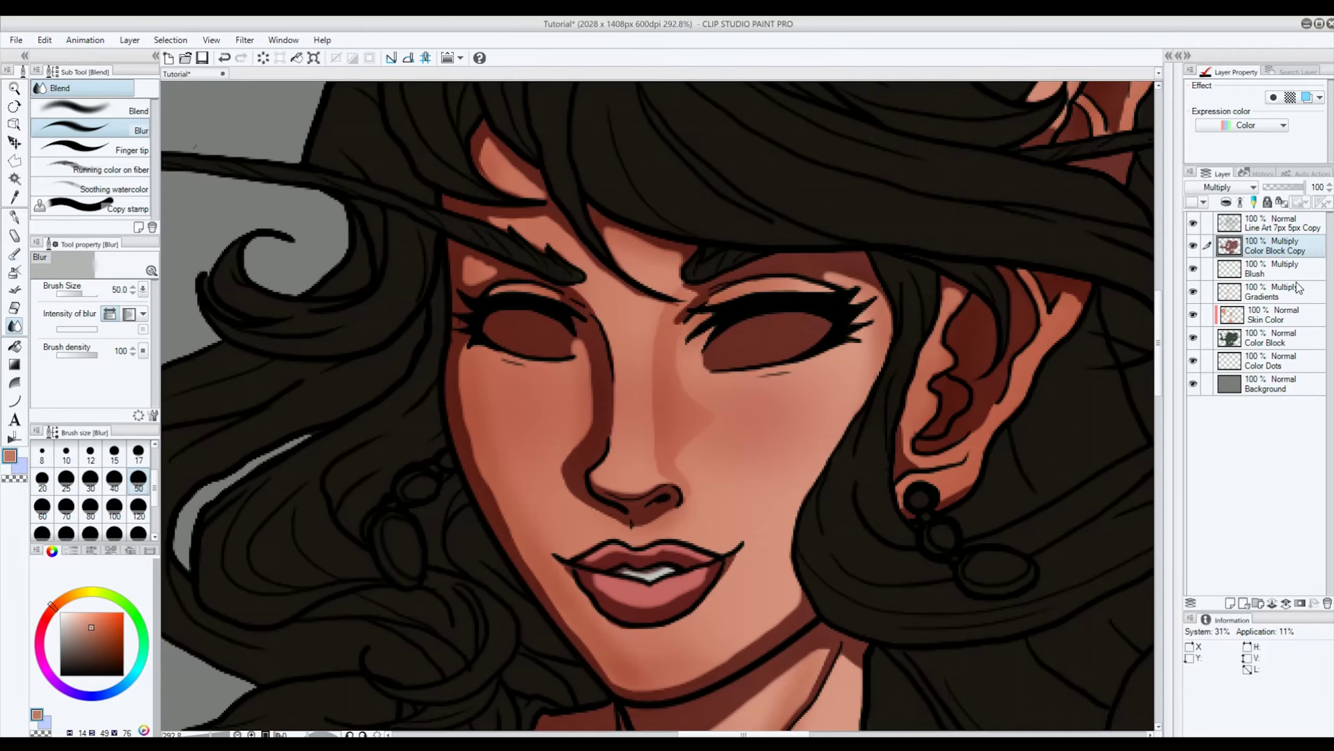
double_click(1289, 253)
text(Sha)
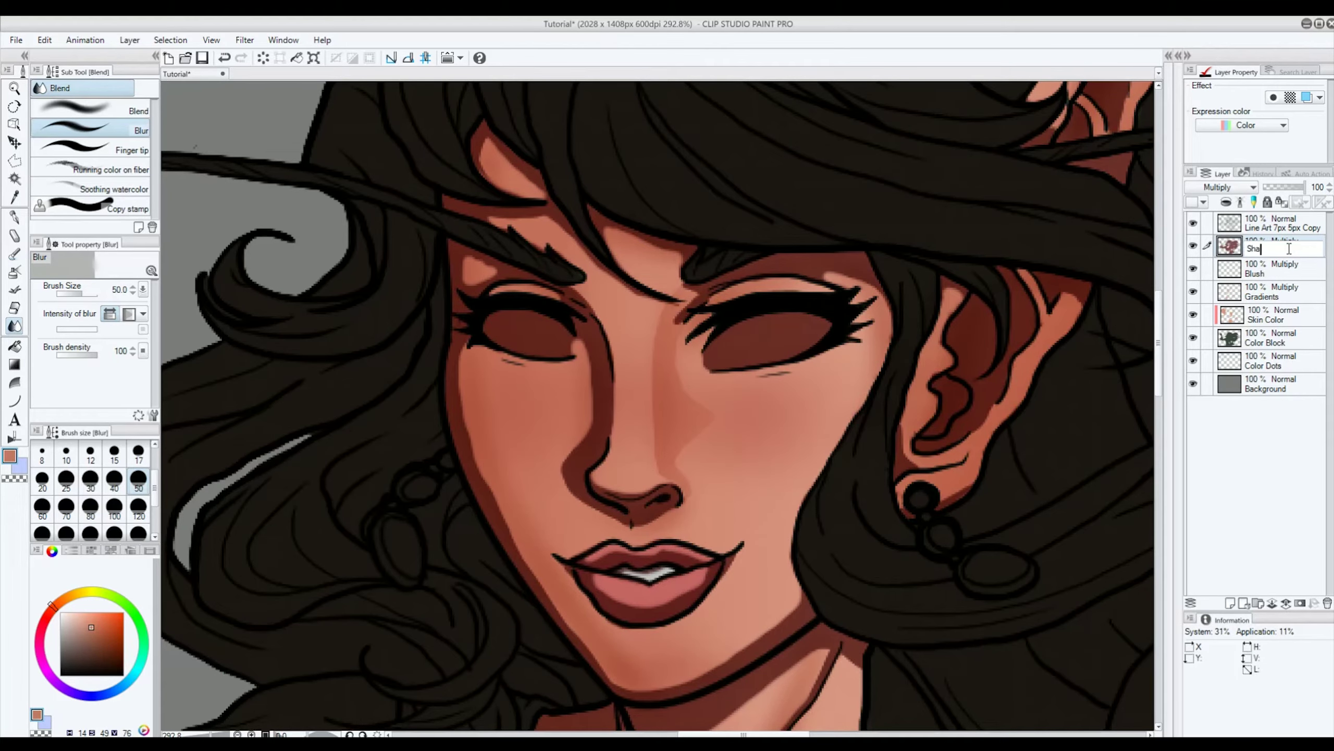
text(dow)
key(Return)
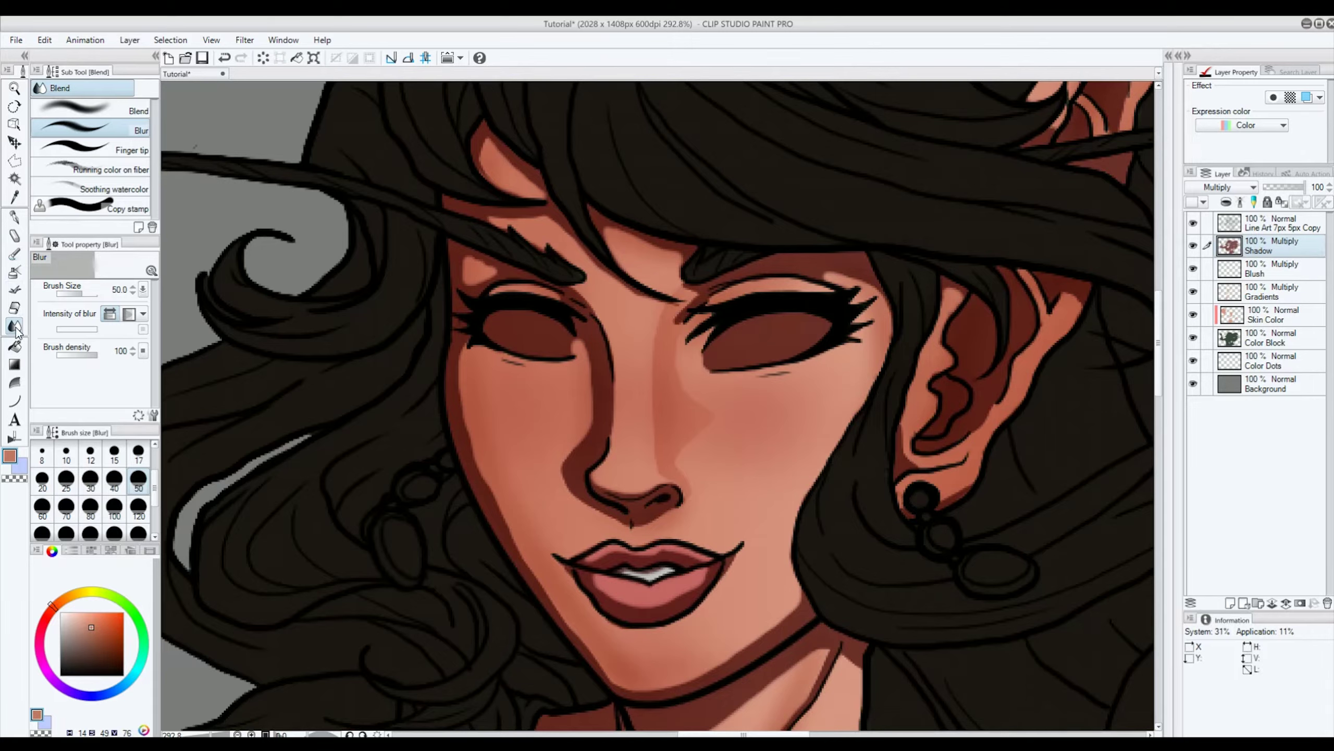
Step: Blur the Shadow layer's hard edges along the cheek, jaw, lips and nose with the Blur tool at brush size 12
click(90, 453)
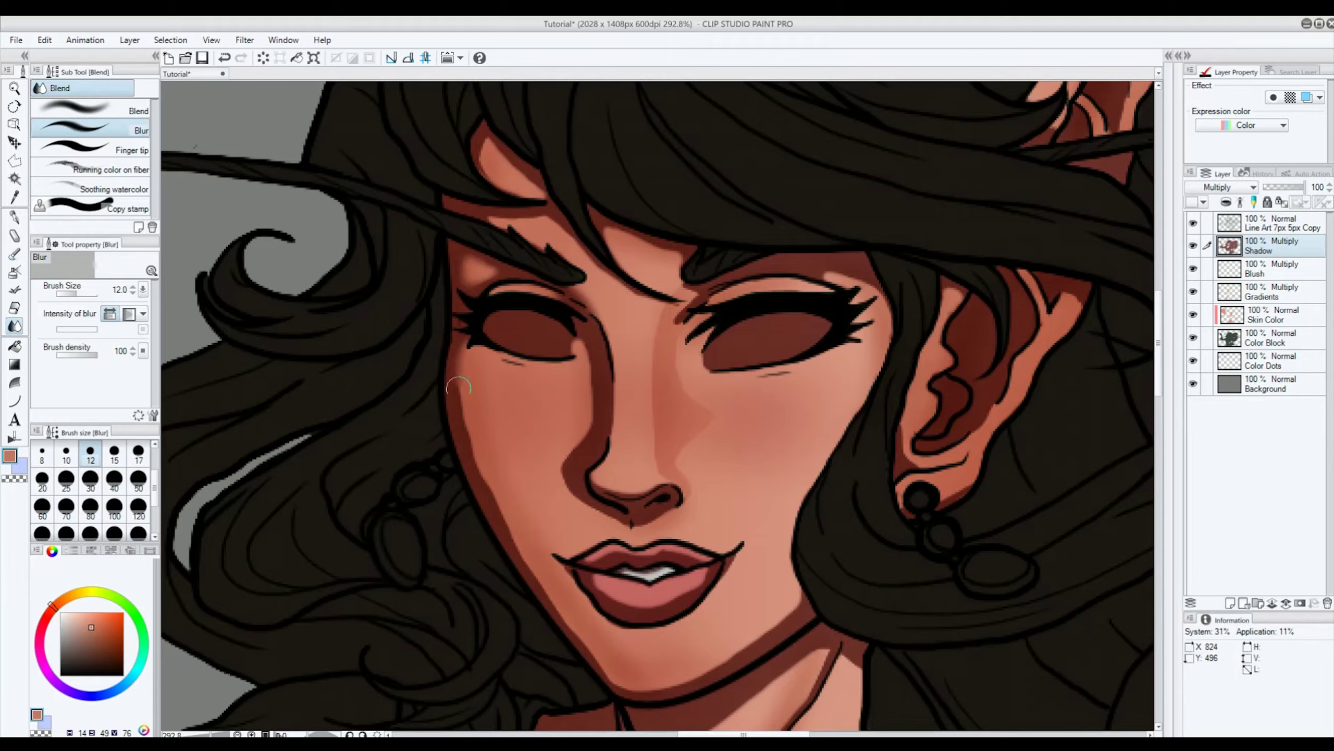
mouse_move(467, 408)
mouse_down()
mouse_move(477, 451)
mouse_move(465, 379)
mouse_move(482, 476)
mouse_move(469, 392)
mouse_move(495, 495)
mouse_move(466, 427)
mouse_move(524, 542)
mouse_up()
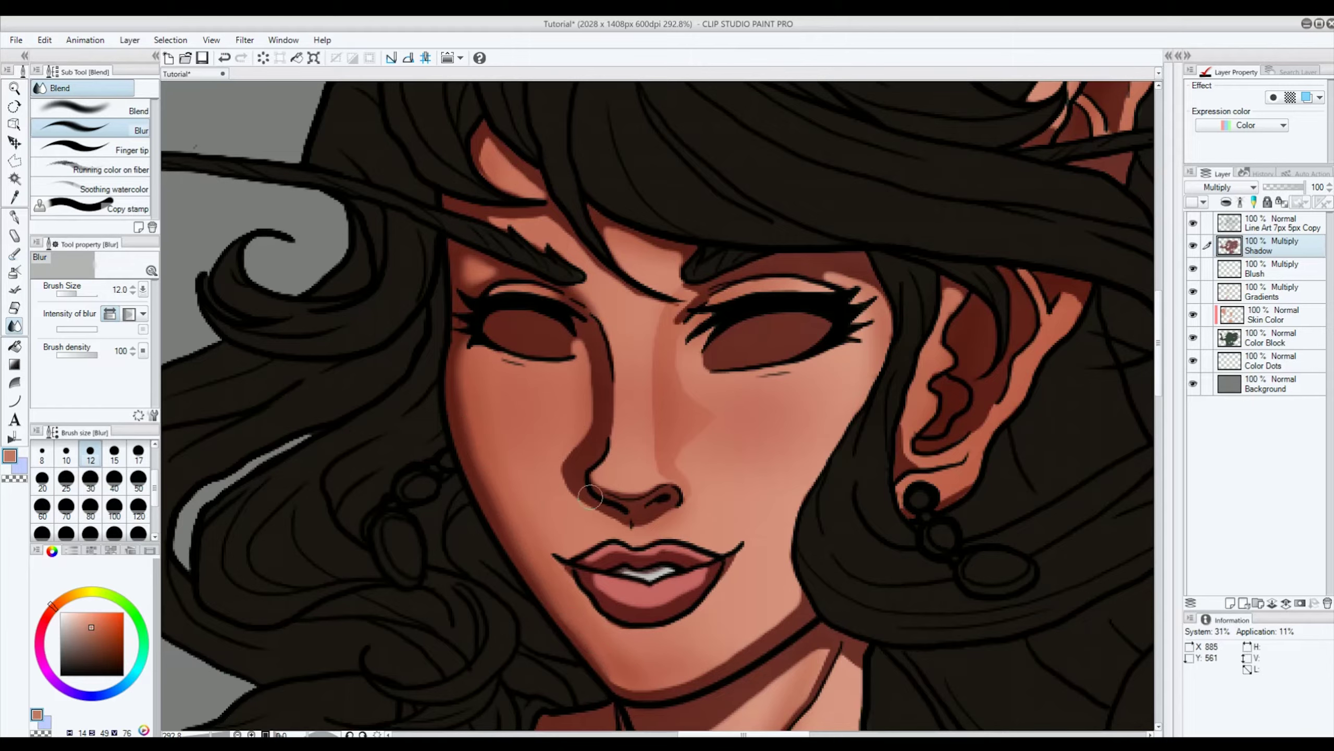
mouse_move(630, 673)
mouse_down()
mouse_move(604, 675)
mouse_move(646, 684)
mouse_move(637, 699)
mouse_move(698, 676)
mouse_move(787, 606)
mouse_move(774, 598)
mouse_move(787, 567)
mouse_move(741, 489)
mouse_move(739, 563)
mouse_move(687, 613)
mouse_up()
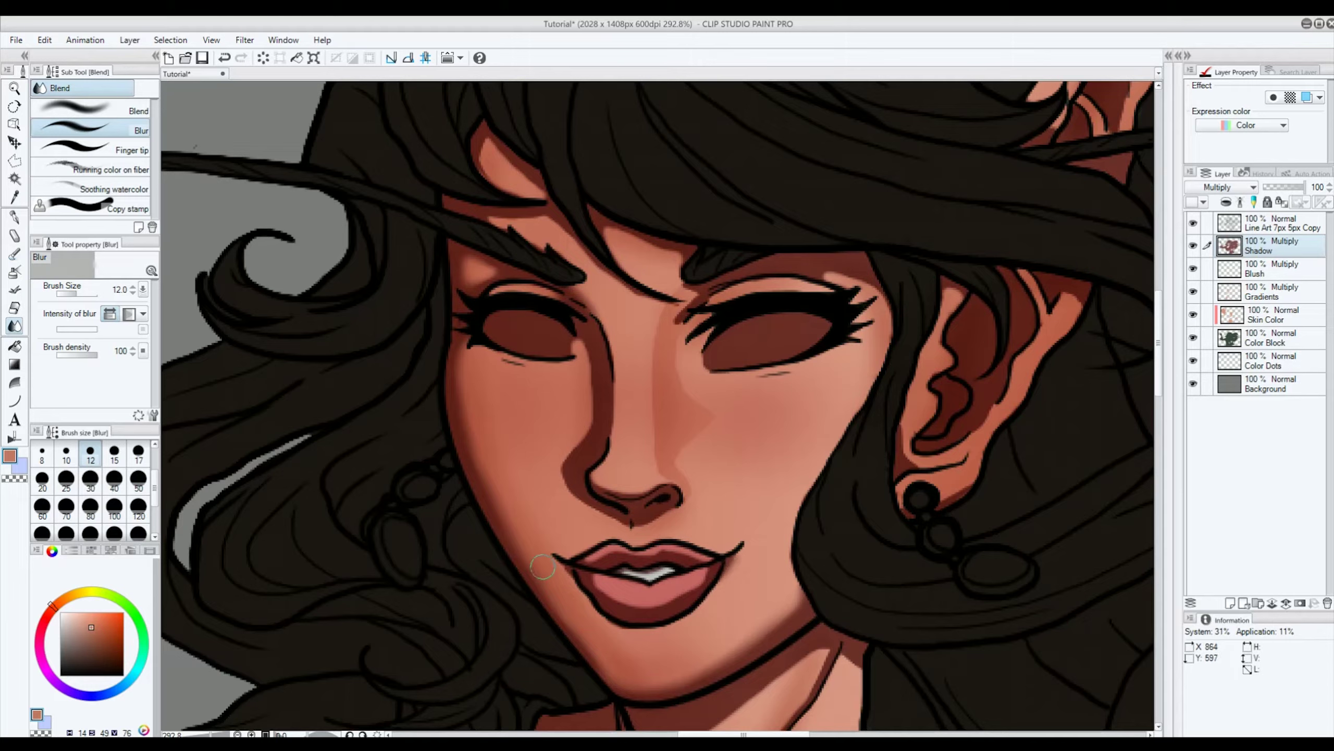
mouse_move(599, 589)
mouse_down()
mouse_move(634, 605)
mouse_move(617, 593)
mouse_move(674, 590)
mouse_move(638, 605)
mouse_move(708, 563)
mouse_move(688, 594)
mouse_move(706, 548)
mouse_move(707, 562)
mouse_move(672, 545)
mouse_move(690, 555)
mouse_move(591, 562)
mouse_up()
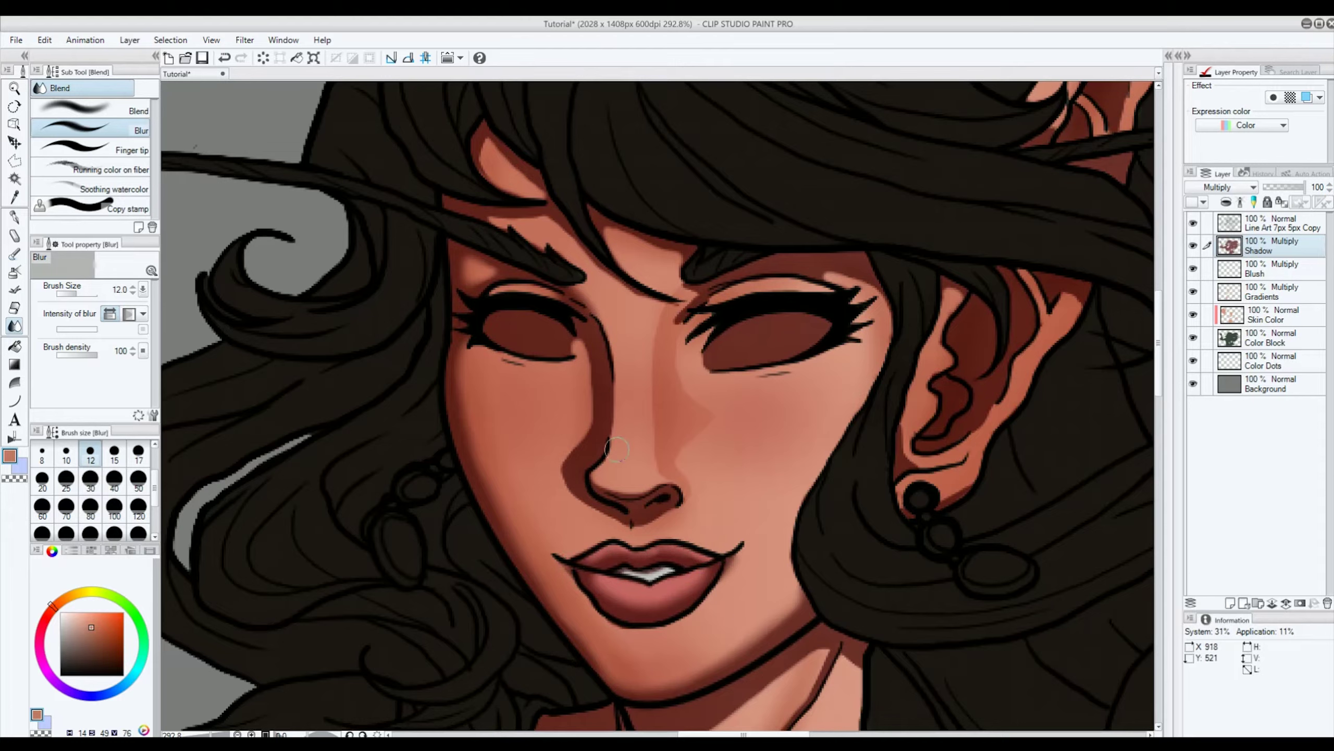
mouse_move(555, 337)
mouse_down()
mouse_move(584, 350)
mouse_move(562, 339)
mouse_move(582, 337)
mouse_move(589, 357)
mouse_move(574, 334)
mouse_move(595, 400)
mouse_move(590, 367)
mouse_move(591, 432)
mouse_move(590, 420)
mouse_move(562, 467)
mouse_move(593, 478)
mouse_move(594, 422)
mouse_move(570, 448)
mouse_move(592, 399)
mouse_move(596, 412)
mouse_move(598, 438)
mouse_move(559, 466)
mouse_move(627, 524)
mouse_move(645, 511)
mouse_move(636, 528)
mouse_move(614, 520)
mouse_move(665, 514)
mouse_up()
mouse_move(594, 482)
mouse_down()
mouse_move(644, 488)
mouse_move(625, 489)
mouse_move(683, 469)
mouse_move(652, 473)
mouse_move(669, 479)
mouse_move(658, 389)
mouse_up()
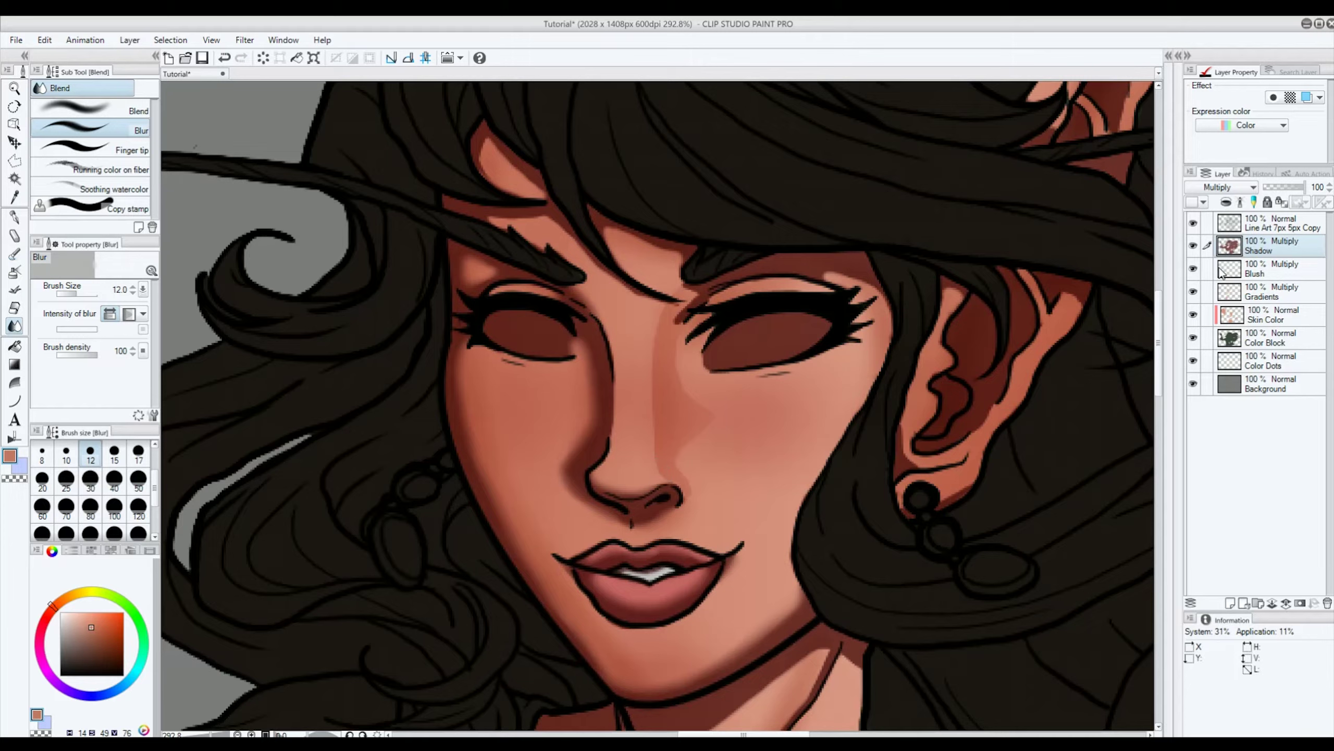
Step: Blur the gradient edge beside the nose on the Gradients layer and the forehead shadows under the hair on the Shadow layer
click(1292, 294)
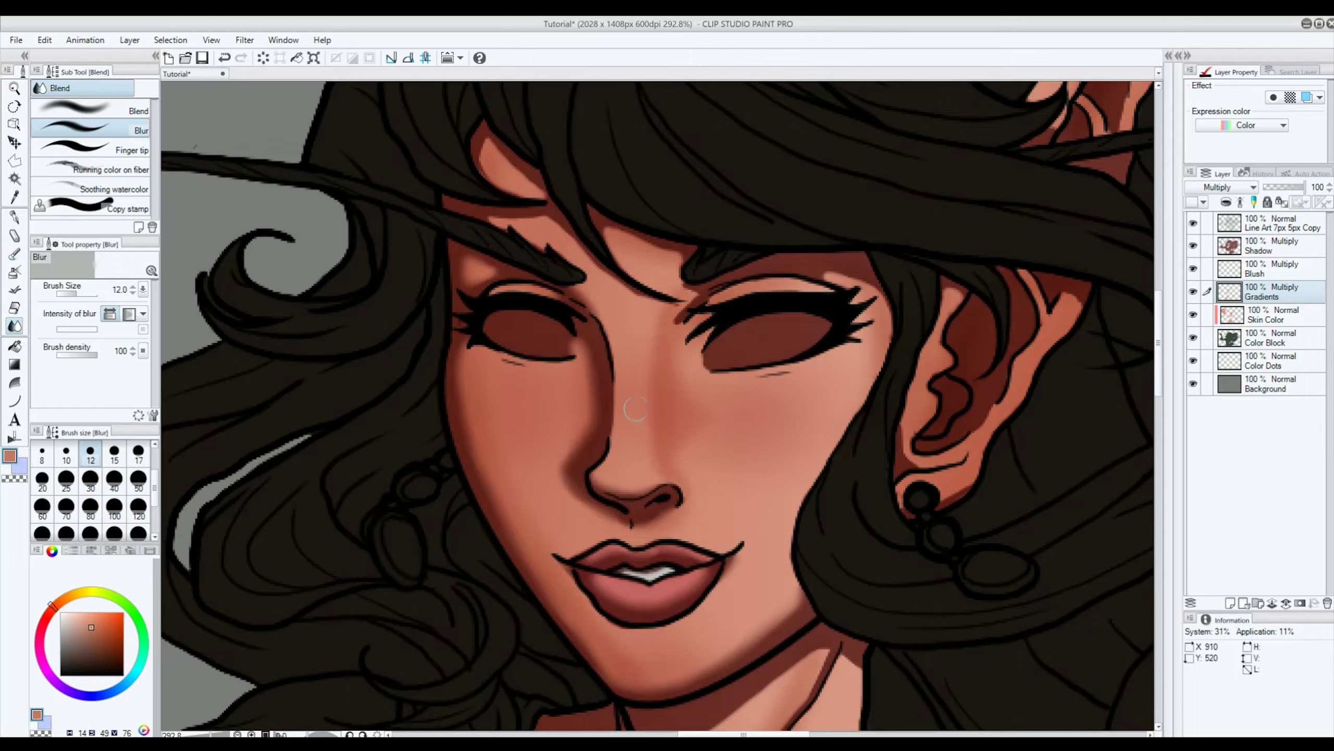
click(1281, 251)
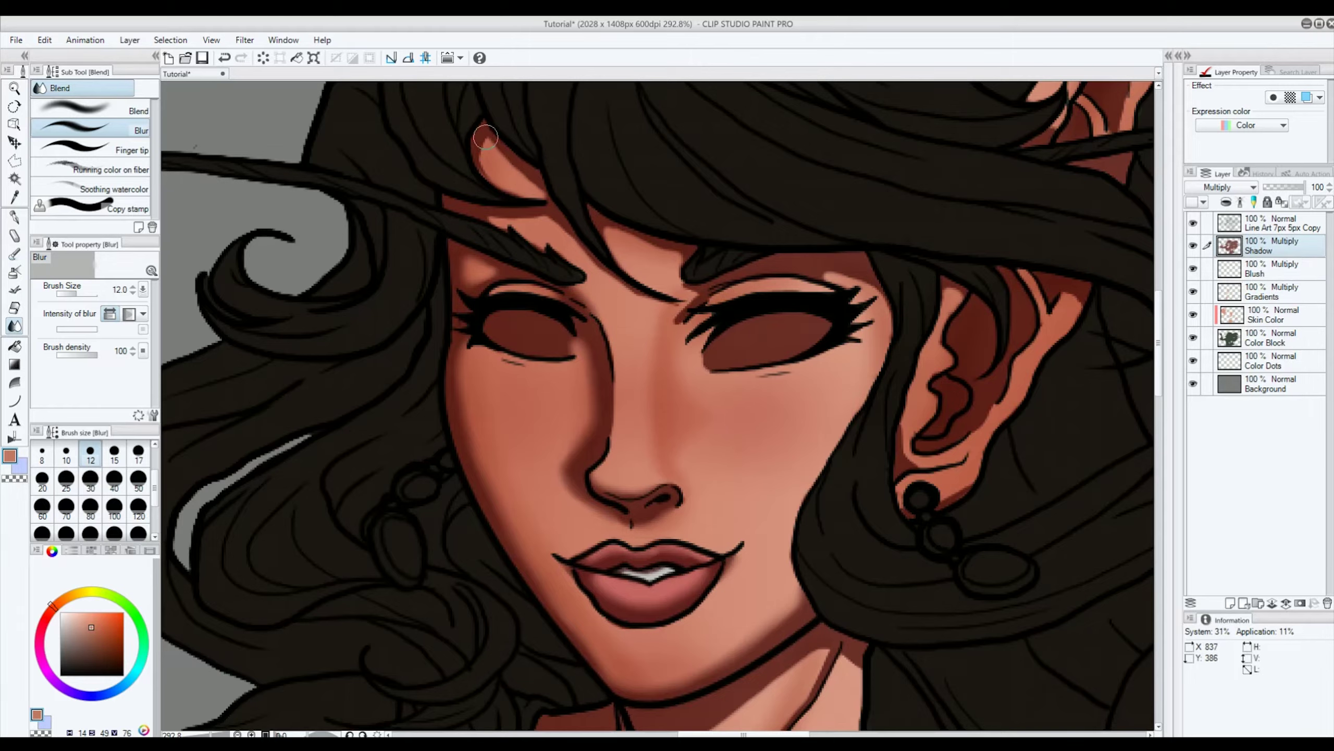
mouse_move(485, 137)
mouse_down()
mouse_move(484, 167)
mouse_move(482, 139)
mouse_move(508, 186)
mouse_move(503, 147)
mouse_move(593, 250)
mouse_move(580, 270)
mouse_move(520, 223)
mouse_up()
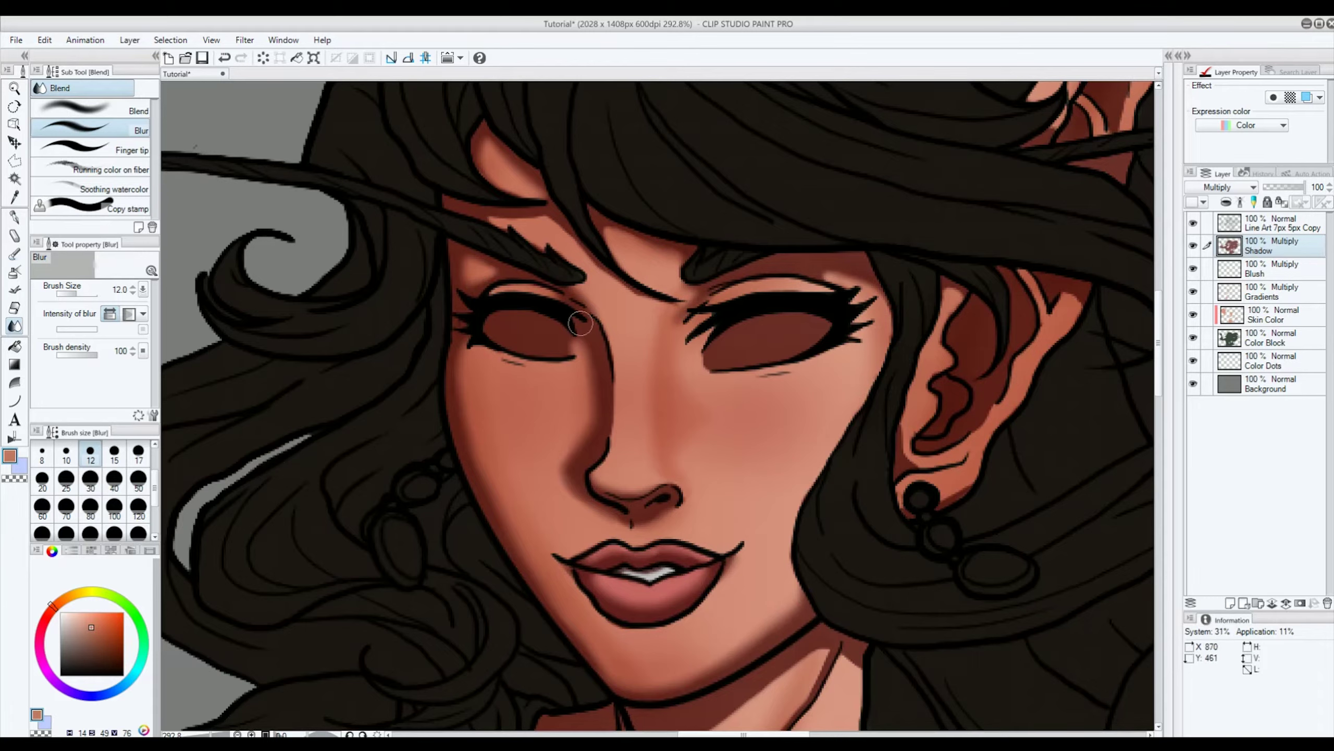
scroll(553, 290, up, 5)
scroll(553, 290, down, 10)
scroll(478, 640, down, 8)
scroll(478, 639, up, 2)
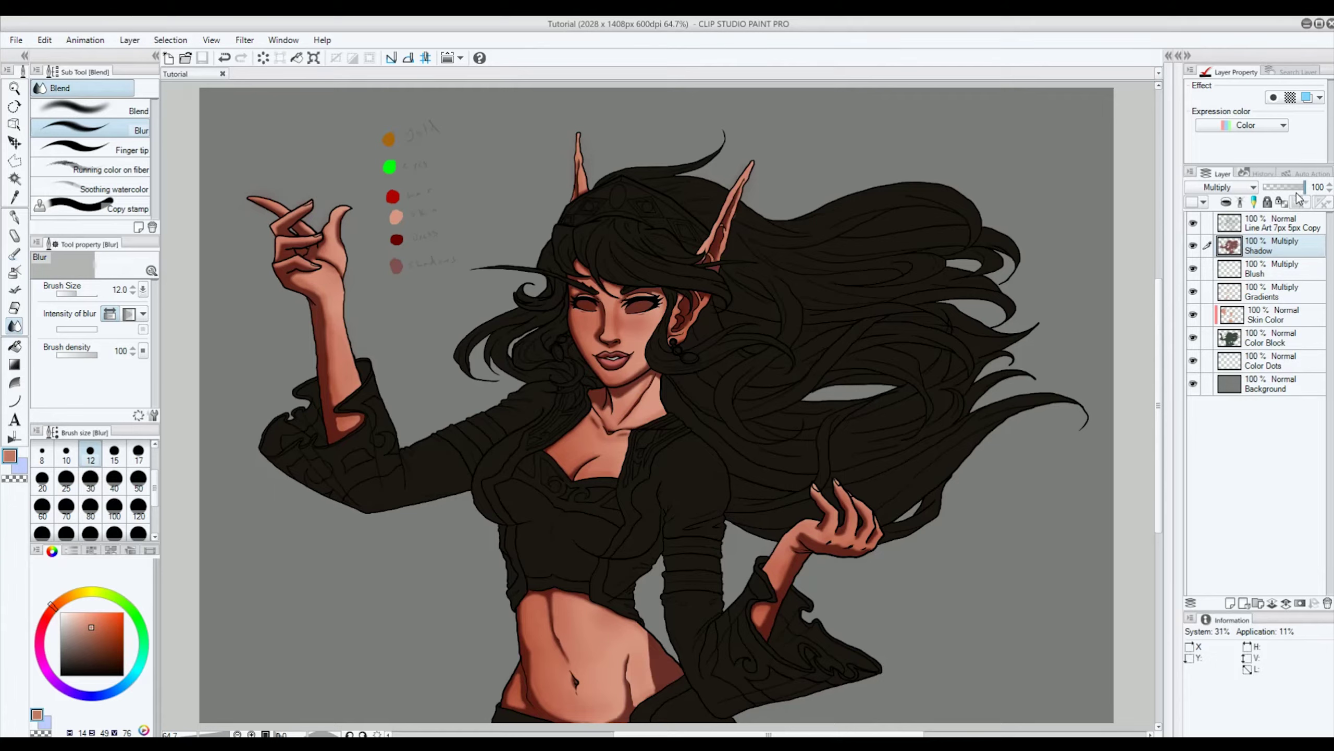
Step: Try the Shadow layer at 87% and 75% opacity, restore it to 100%, and save the drawing
drag(1307, 195, 1293, 197)
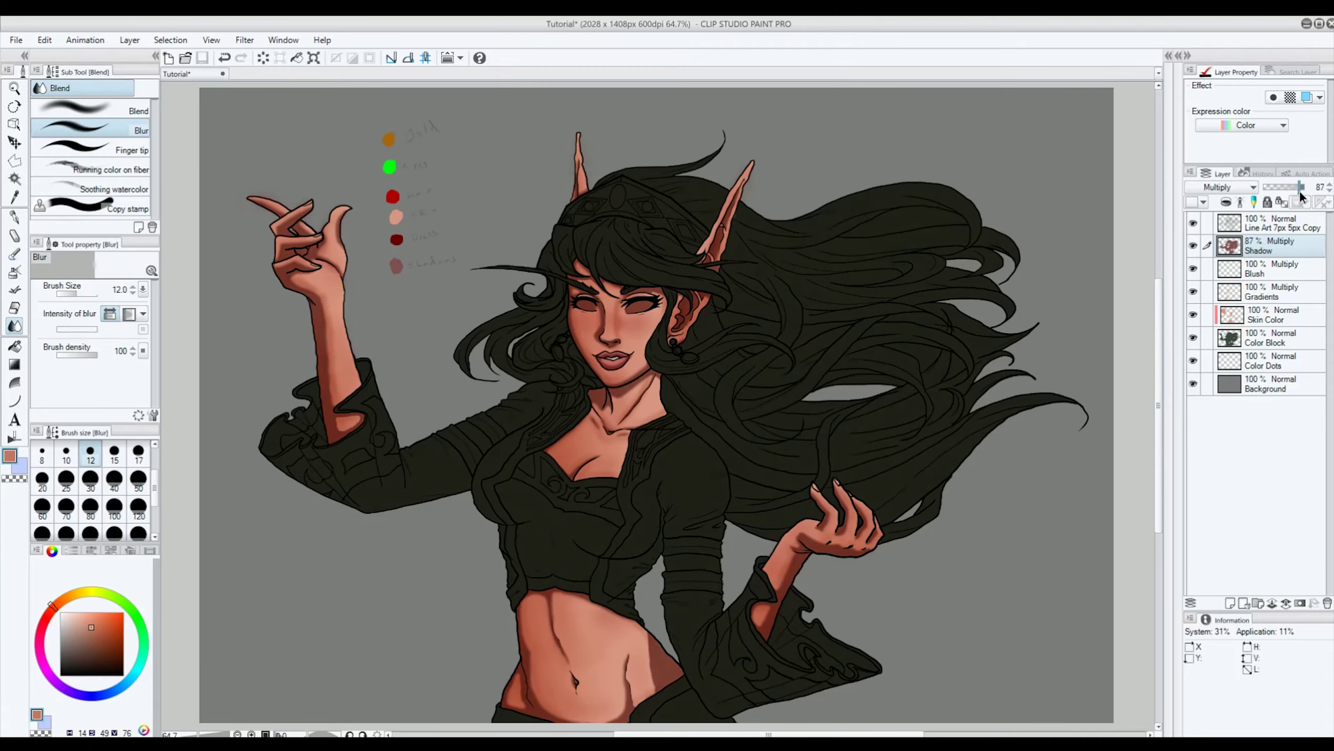
mouse_move(1295, 197)
mouse_down()
mouse_move(1280, 199)
mouse_move(1300, 198)
mouse_up()
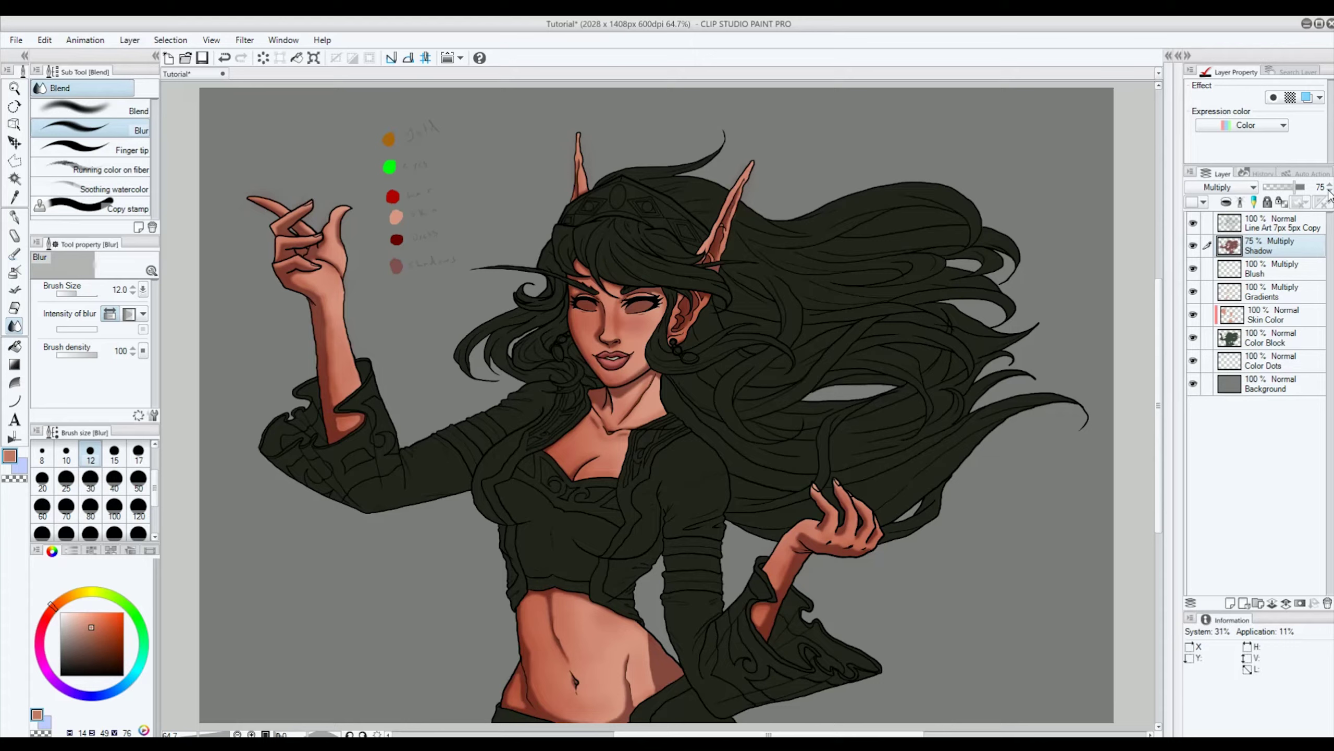
drag(1300, 190, 1325, 192)
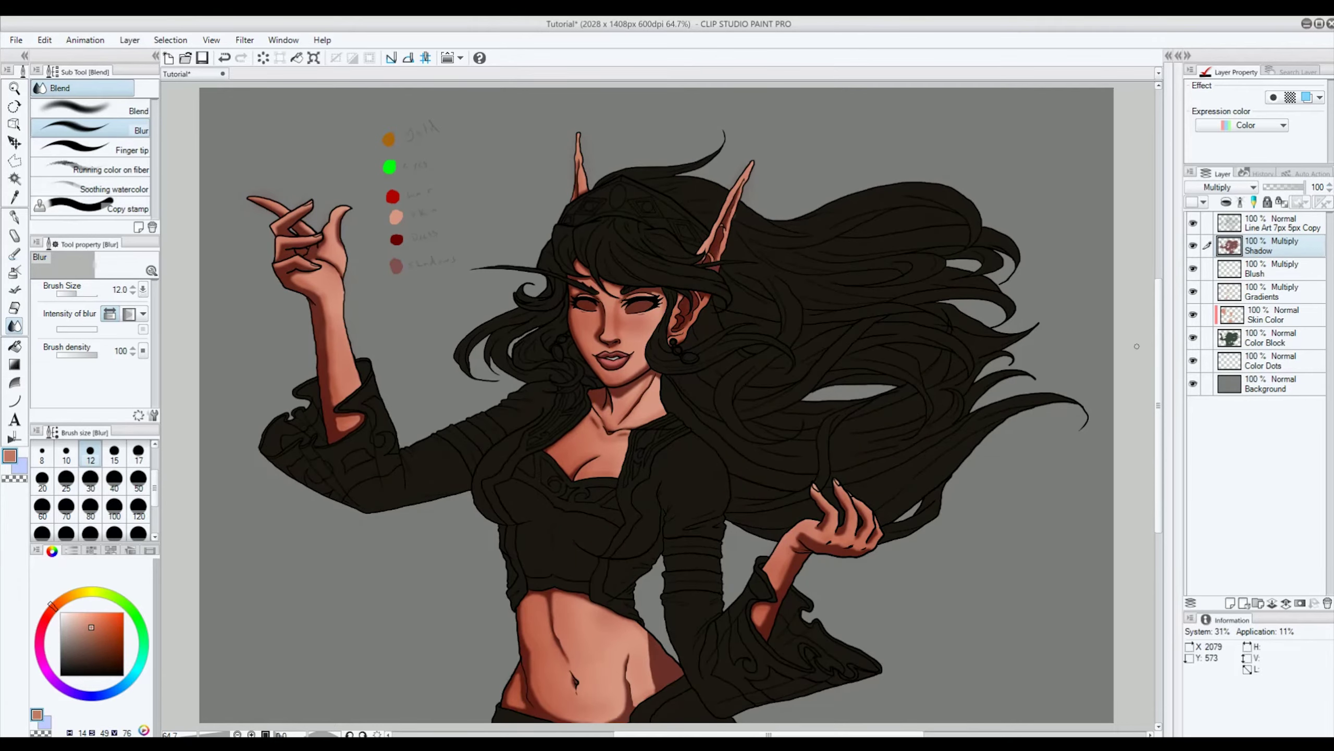
key(ctrl+s)
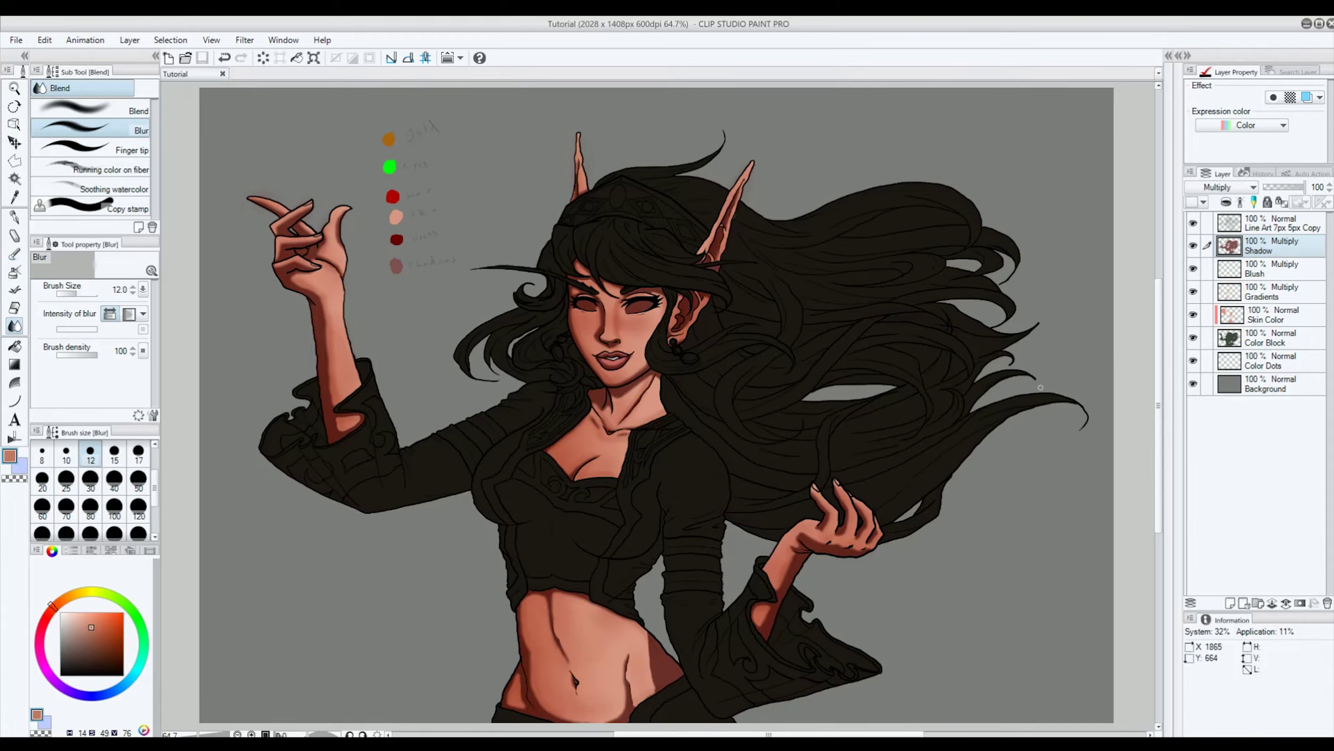
Step: Soften the Shadow layer's shading around the eyes, nose, lips and cheek with the Soft eraser at brush size 30
click(14, 310)
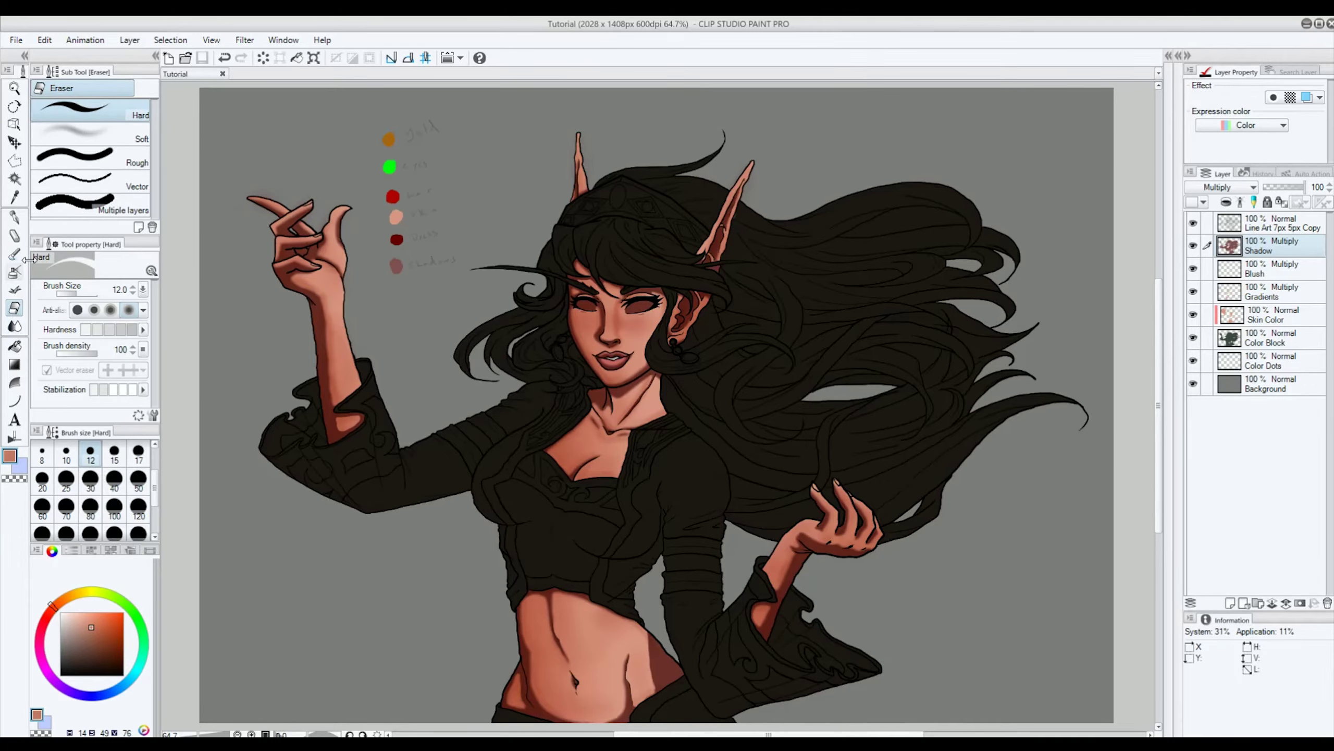
click(108, 135)
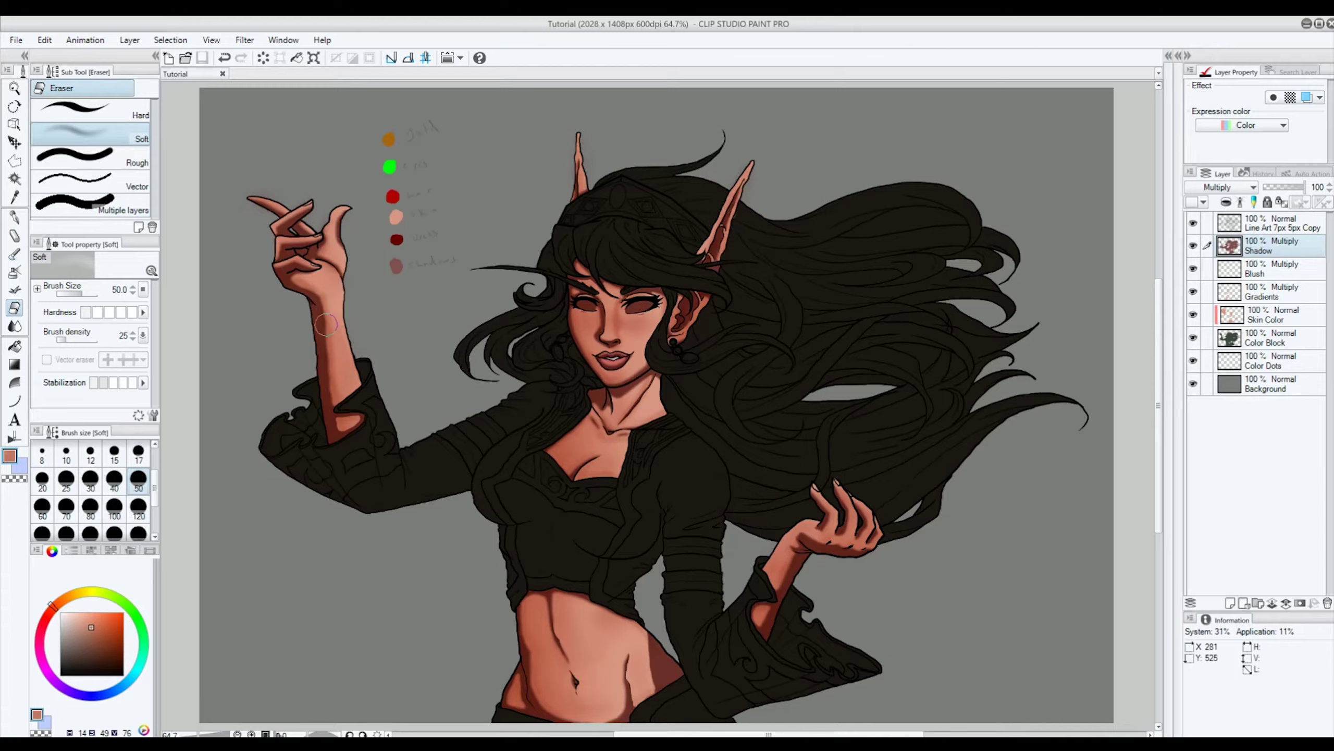
click(90, 480)
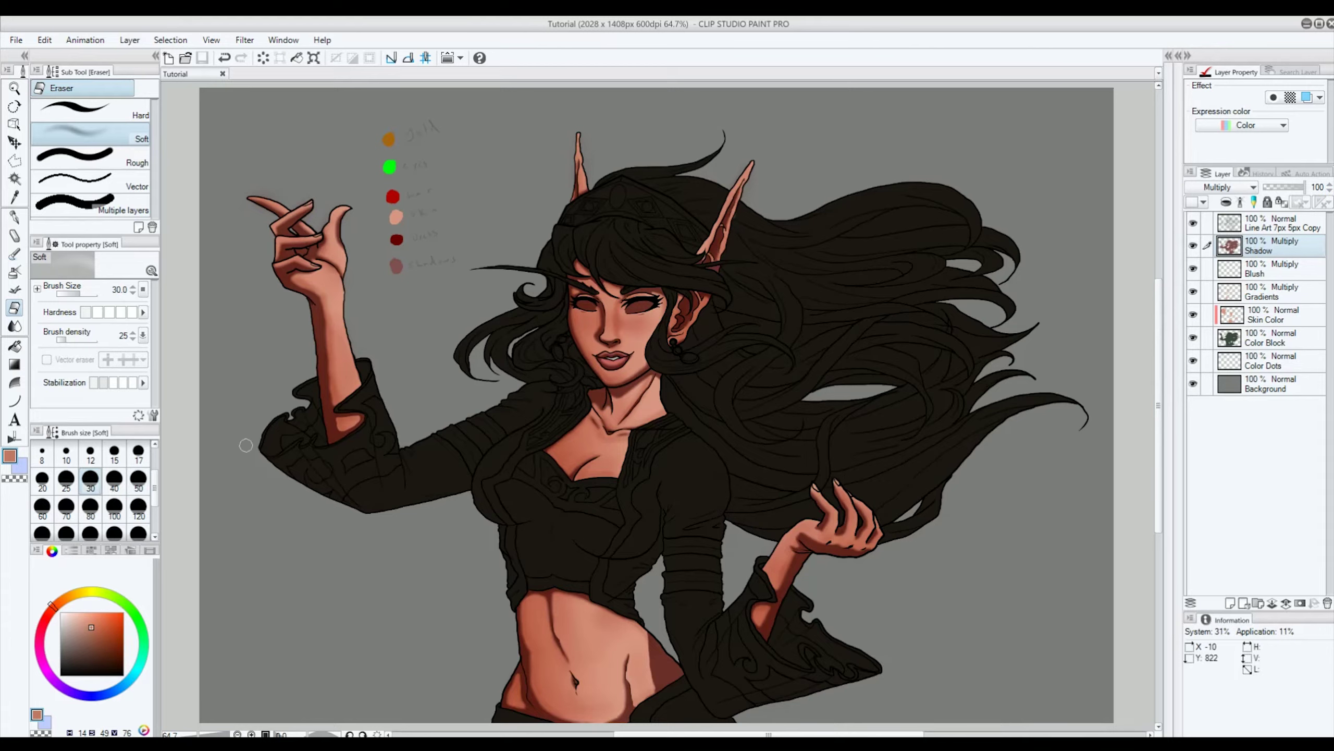
scroll(615, 314, up, 5)
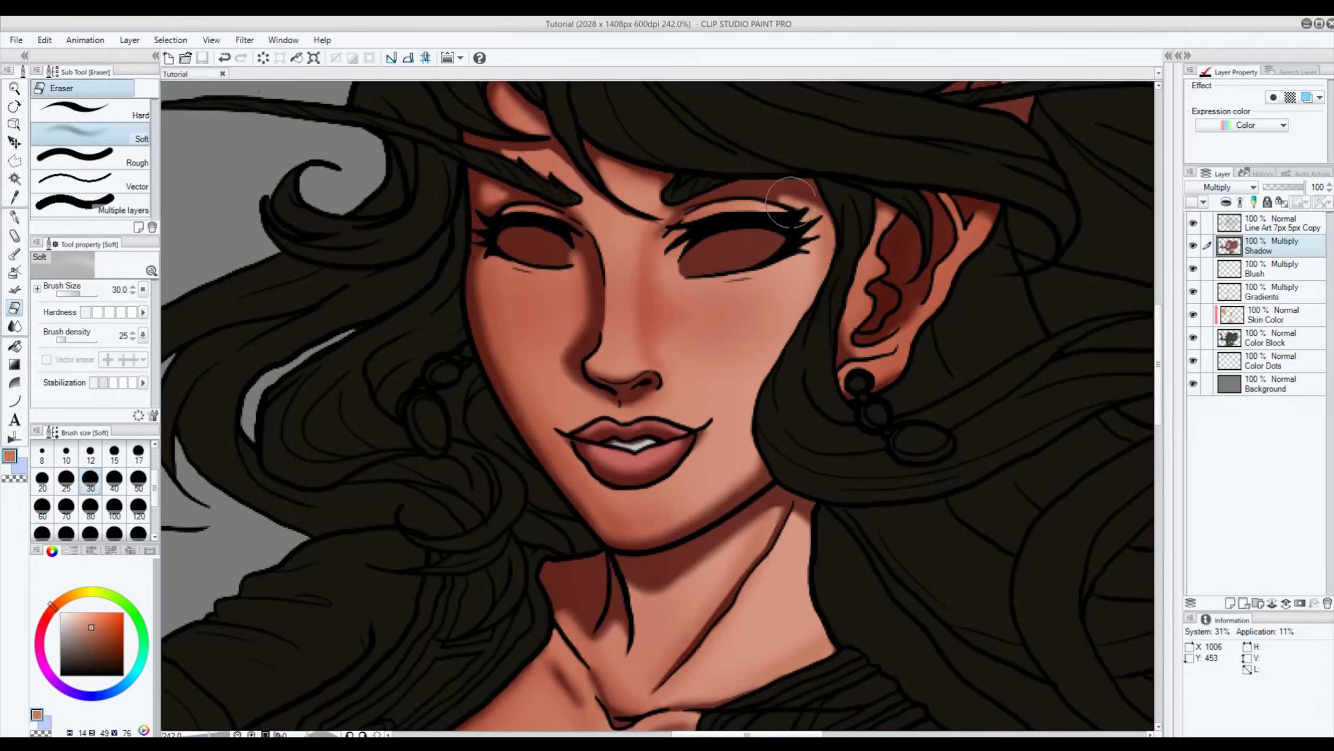
mouse_move(791, 201)
mouse_down()
mouse_move(784, 210)
mouse_move(772, 187)
mouse_move(791, 216)
mouse_move(808, 207)
mouse_up()
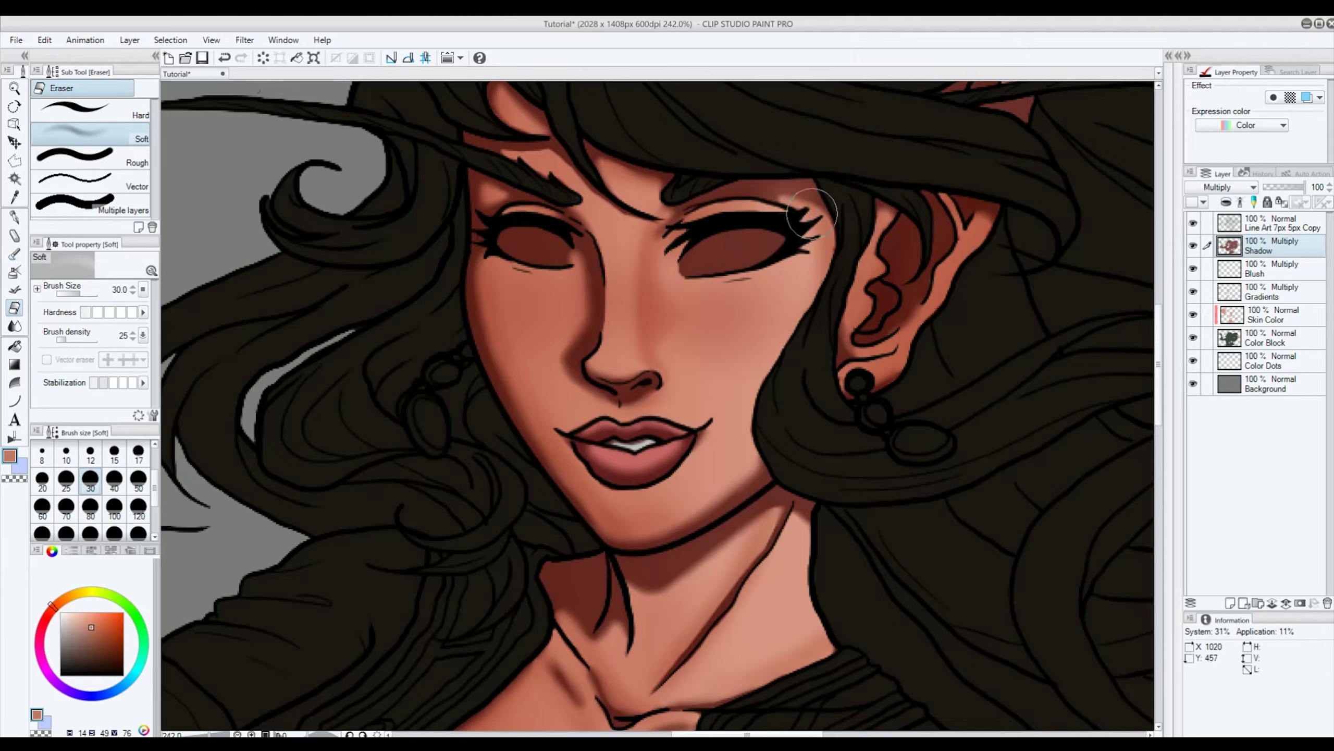
mouse_move(545, 338)
mouse_down()
mouse_move(578, 268)
mouse_move(581, 291)
mouse_move(582, 264)
mouse_move(577, 330)
mouse_move(579, 294)
mouse_move(553, 358)
mouse_move(630, 304)
mouse_move(605, 294)
mouse_move(616, 419)
mouse_move(661, 297)
mouse_up()
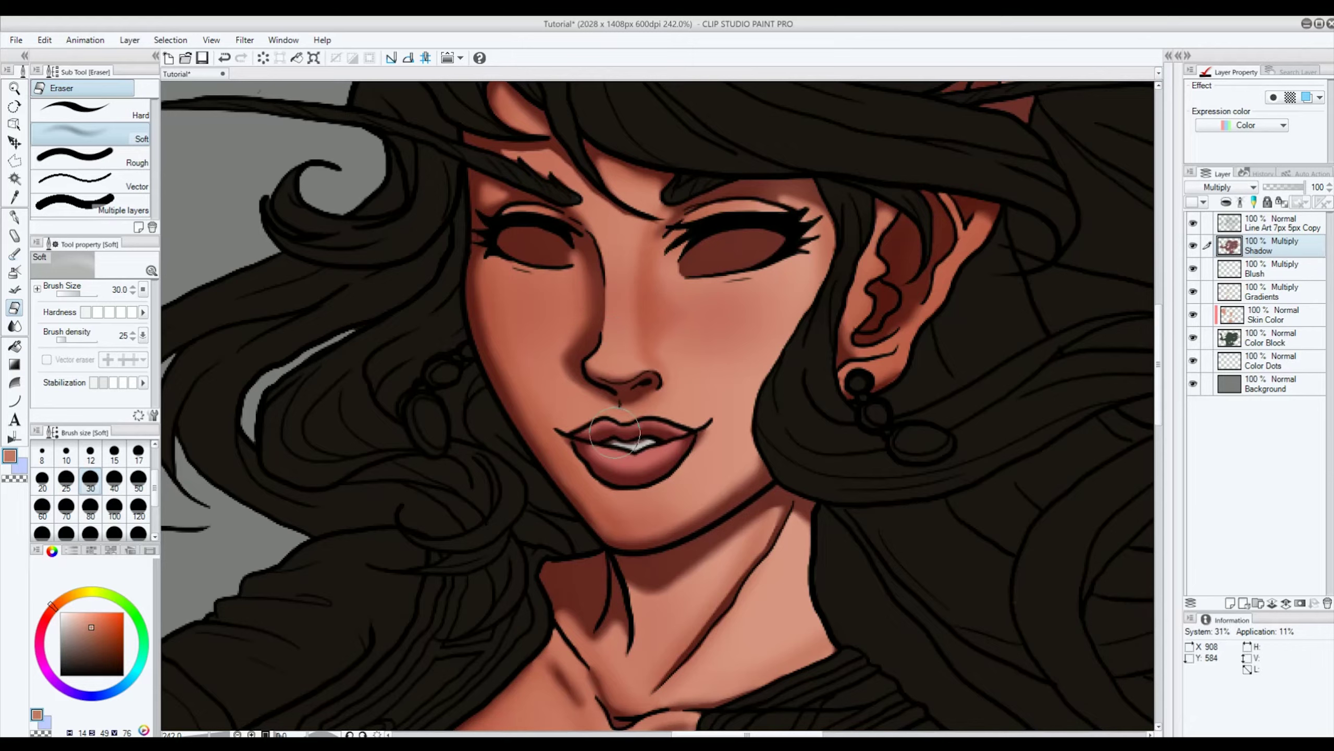
mouse_move(488, 257)
mouse_down()
mouse_move(490, 306)
mouse_move(487, 273)
mouse_move(517, 371)
mouse_move(488, 313)
mouse_up()
mouse_move(558, 446)
mouse_down()
mouse_move(549, 462)
mouse_move(568, 452)
mouse_up()
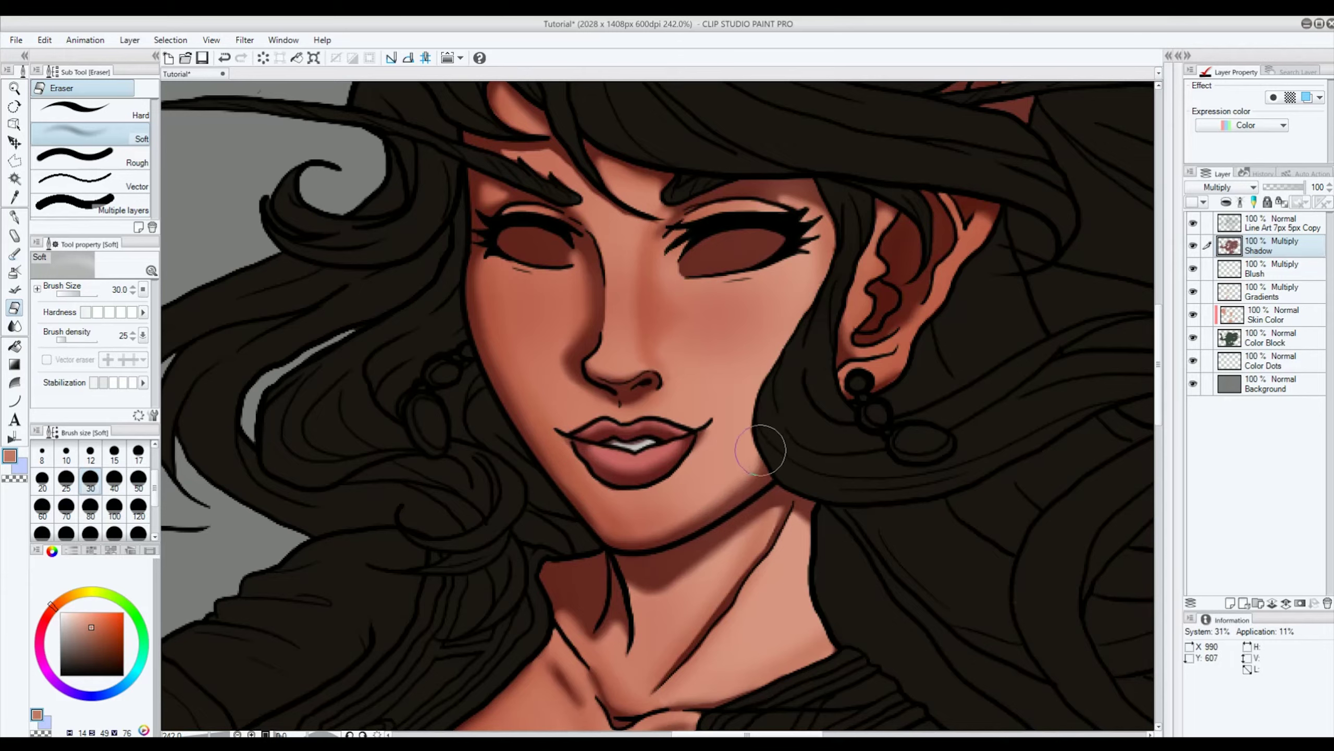
Step: Soften the shadow edges on the forehead, neck, ears and chest with the Soft eraser
mouse_move(513, 218)
mouse_down()
mouse_move(481, 189)
mouse_move(507, 193)
mouse_move(480, 195)
mouse_up()
mouse_move(535, 141)
mouse_down()
mouse_move(490, 154)
mouse_move(553, 161)
mouse_move(609, 213)
mouse_up()
mouse_move(631, 524)
mouse_down()
mouse_move(672, 592)
mouse_move(633, 589)
mouse_move(764, 631)
mouse_move(559, 612)
mouse_move(583, 624)
mouse_move(563, 599)
mouse_move(584, 617)
mouse_up()
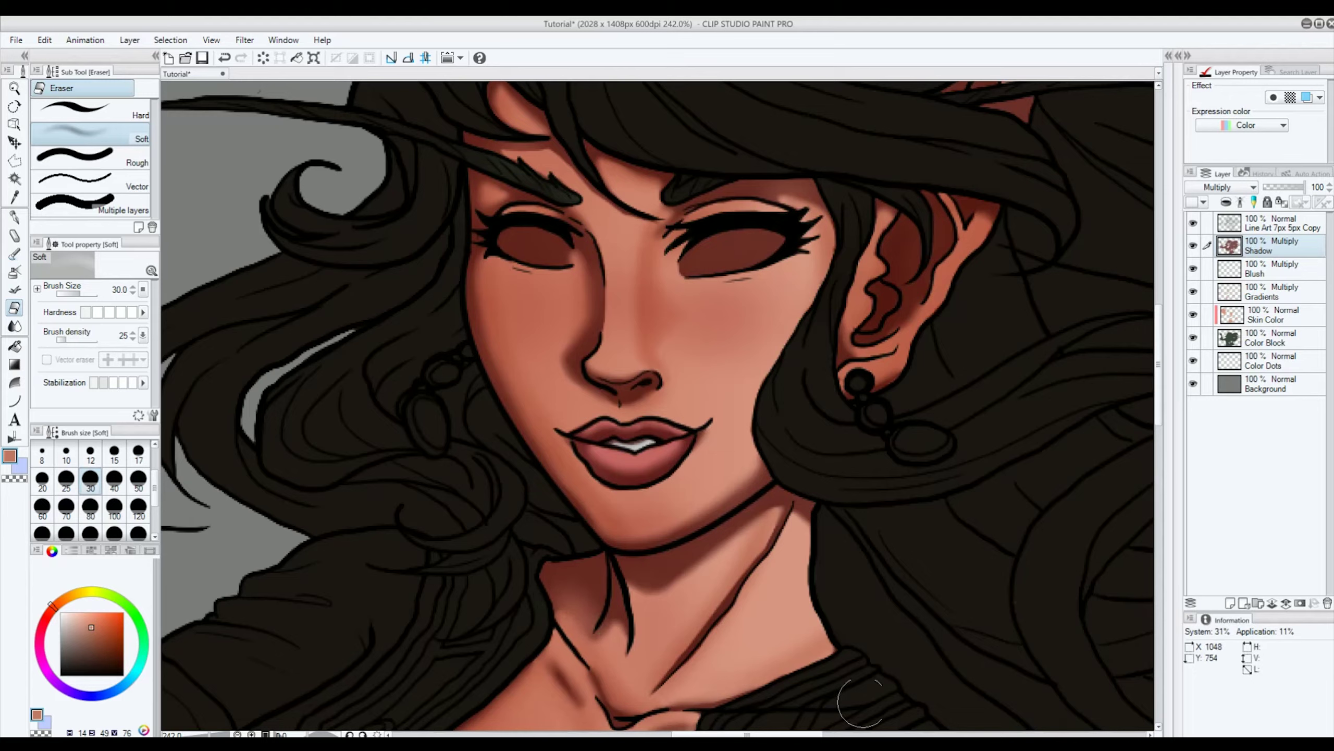
mouse_move(895, 247)
mouse_down()
mouse_move(911, 297)
mouse_move(940, 234)
mouse_move(909, 313)
mouse_move(887, 336)
mouse_move(877, 323)
mouse_up()
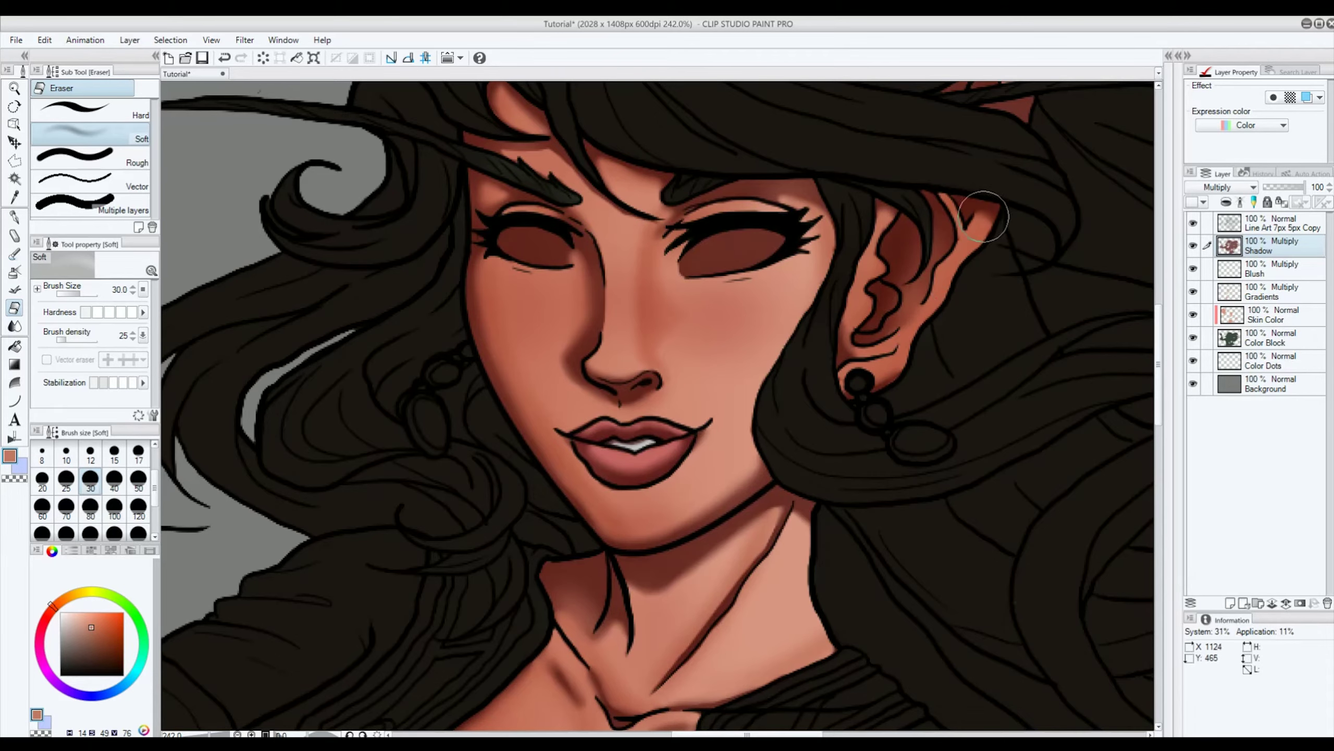
drag(1159, 353, 1156, 305)
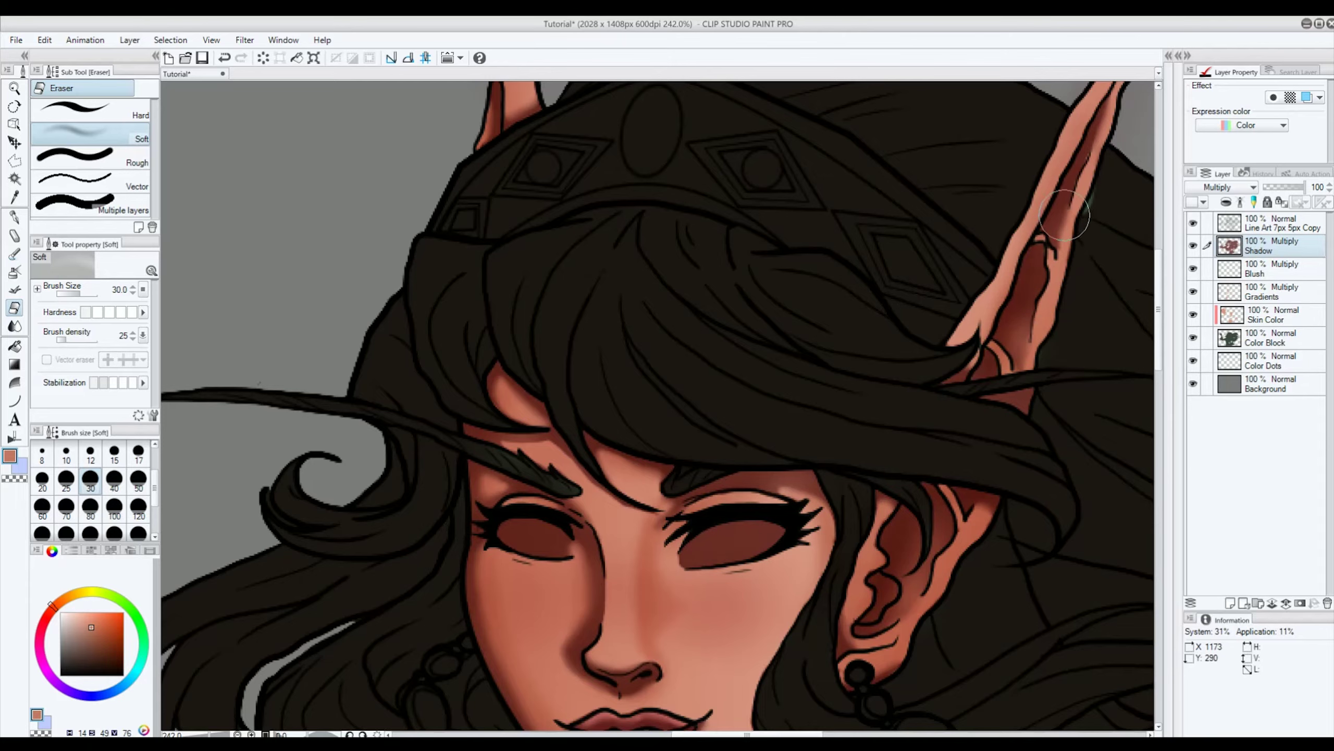
mouse_move(1163, 345)
mouse_down()
mouse_move(1148, 297)
mouse_move(1203, 453)
mouse_up()
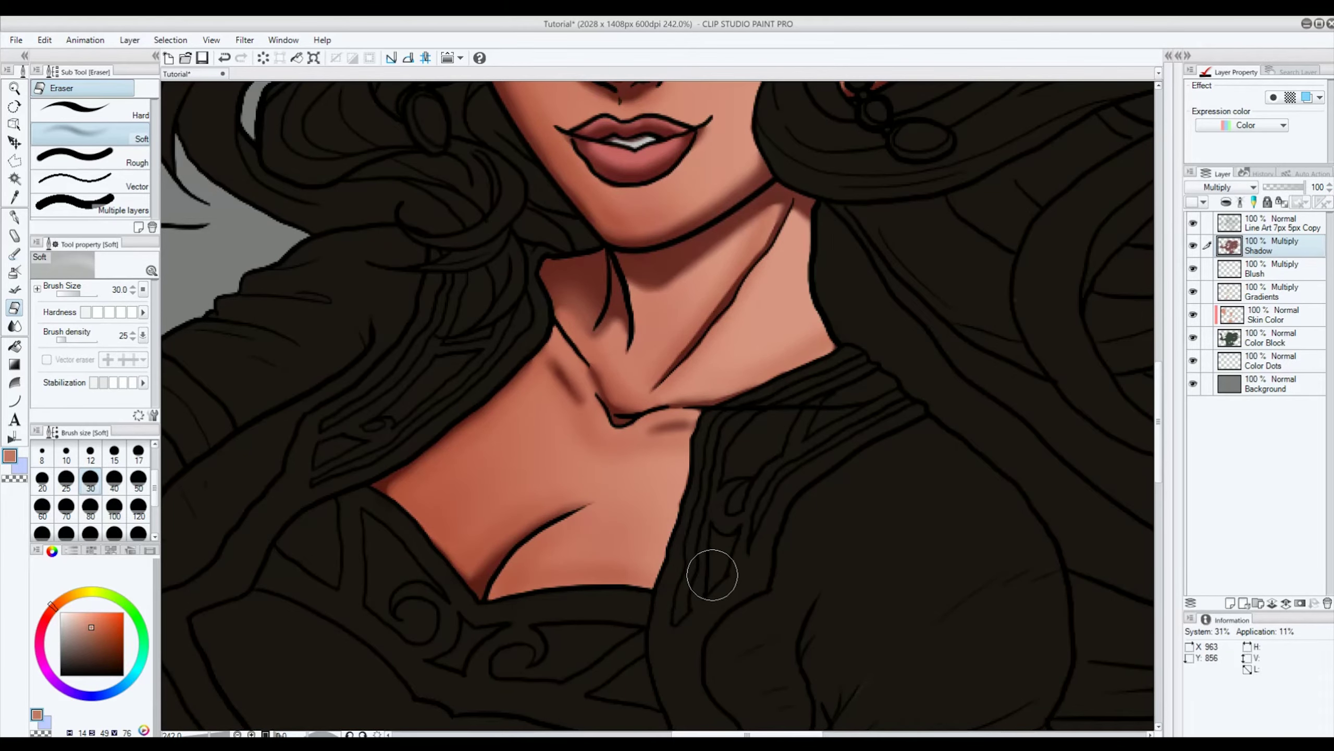
Step: Soften the shadows on the lowered hand and its wrist with the Soft eraser
key(ctrl+alt+0)
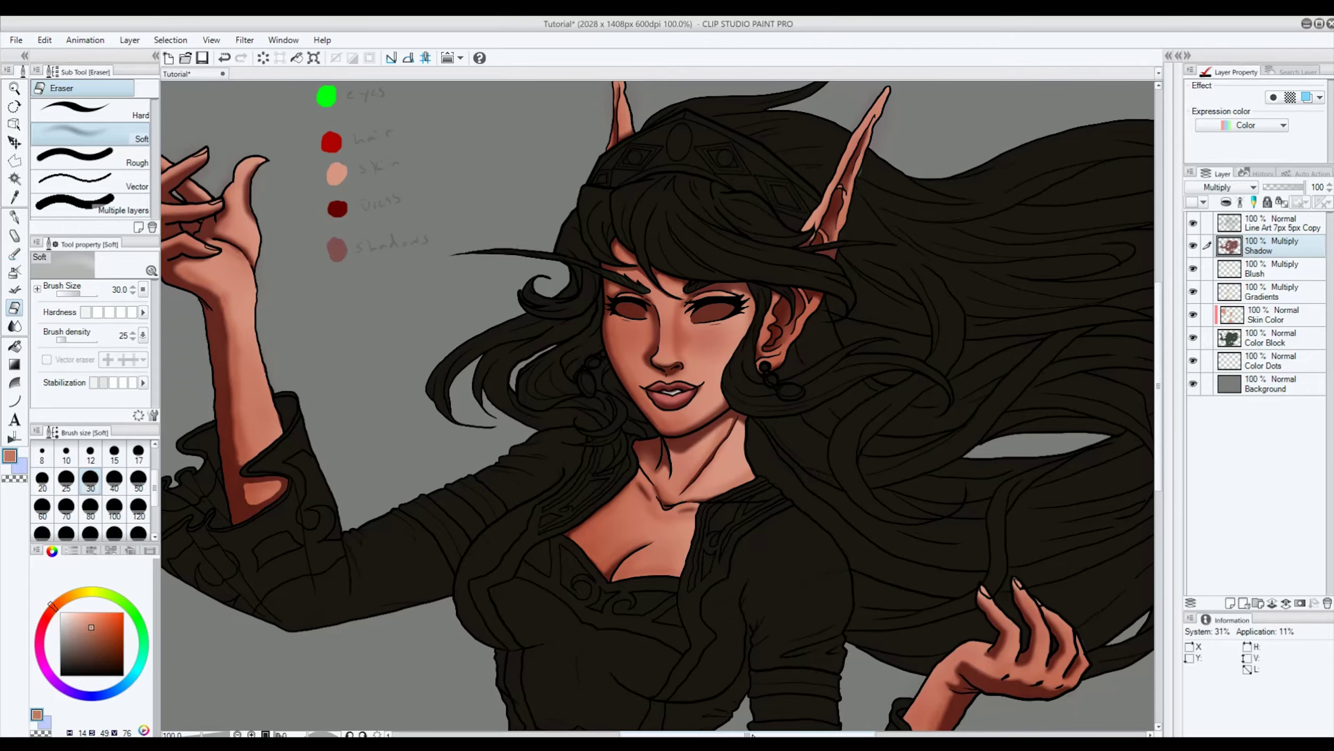
scroll(693, 638, up, 8)
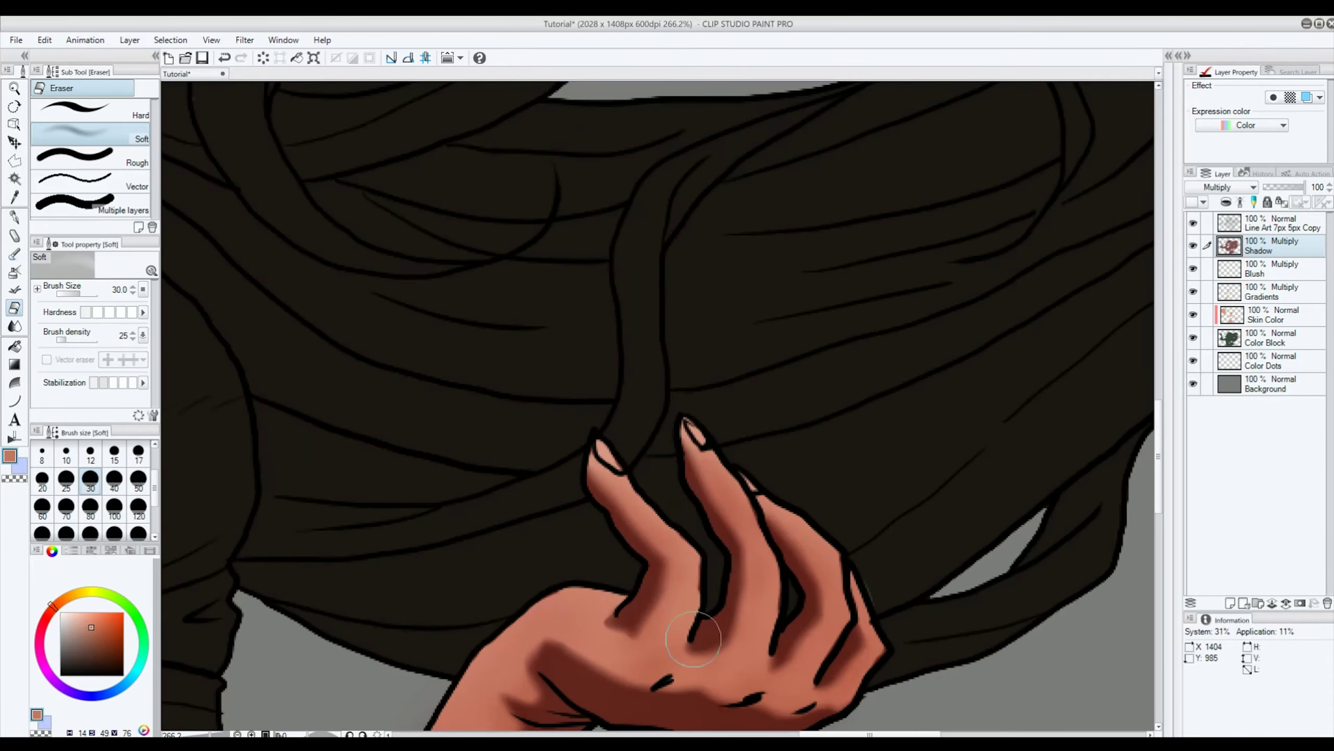
drag(1160, 452, 1158, 485)
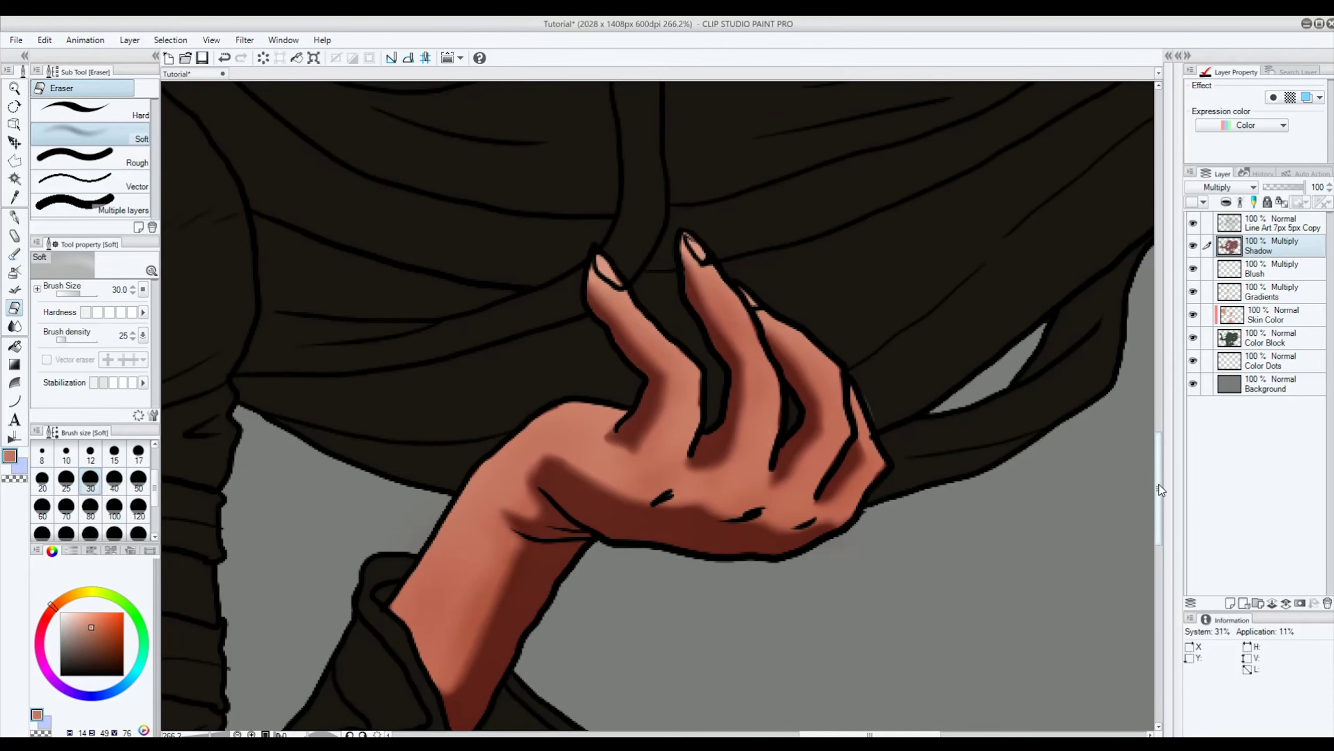
mouse_move(536, 520)
mouse_down()
mouse_move(492, 537)
mouse_move(529, 504)
mouse_up()
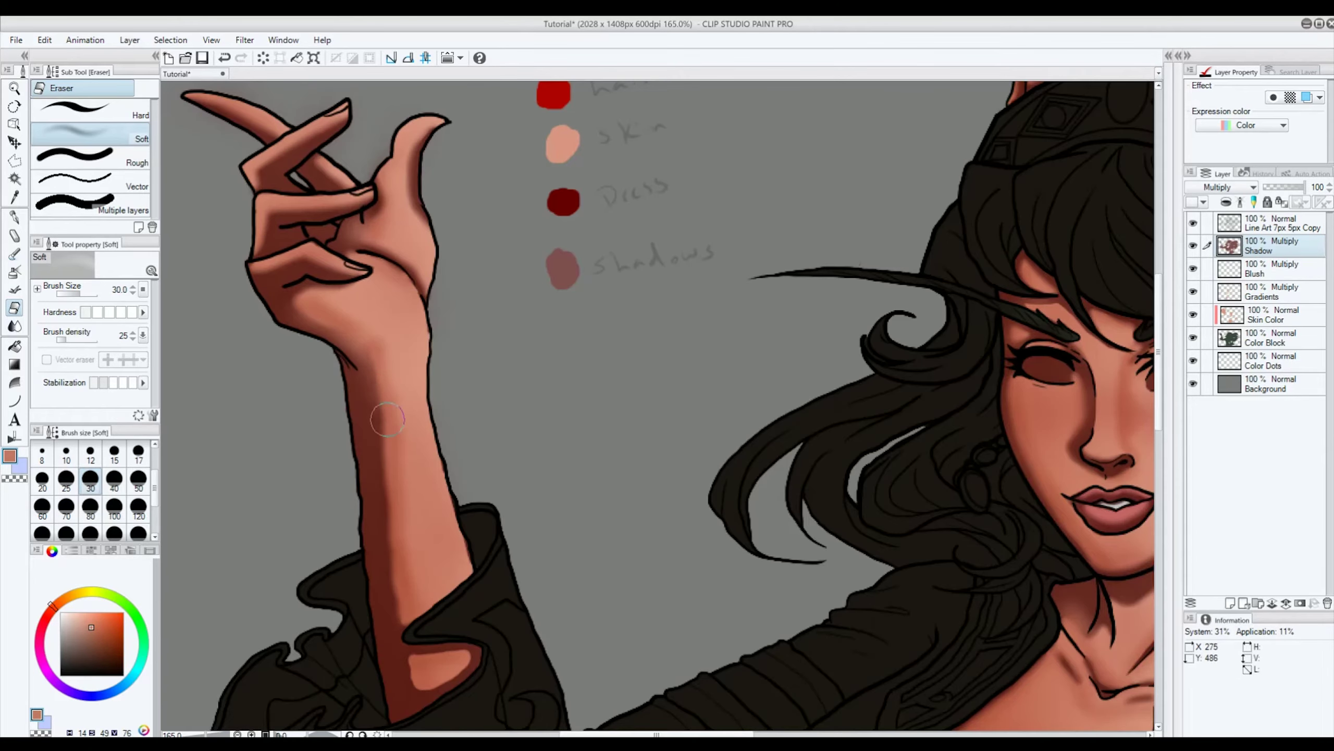
Step: Soften the shadow edges along the raised forearm, its fingers and the bare midriff with the Soft eraser
mouse_move(388, 419)
mouse_down()
mouse_move(392, 586)
mouse_move(426, 678)
mouse_up()
mouse_move(299, 205)
mouse_down()
mouse_move(326, 268)
mouse_move(284, 305)
mouse_up()
drag(415, 147, 415, 210)
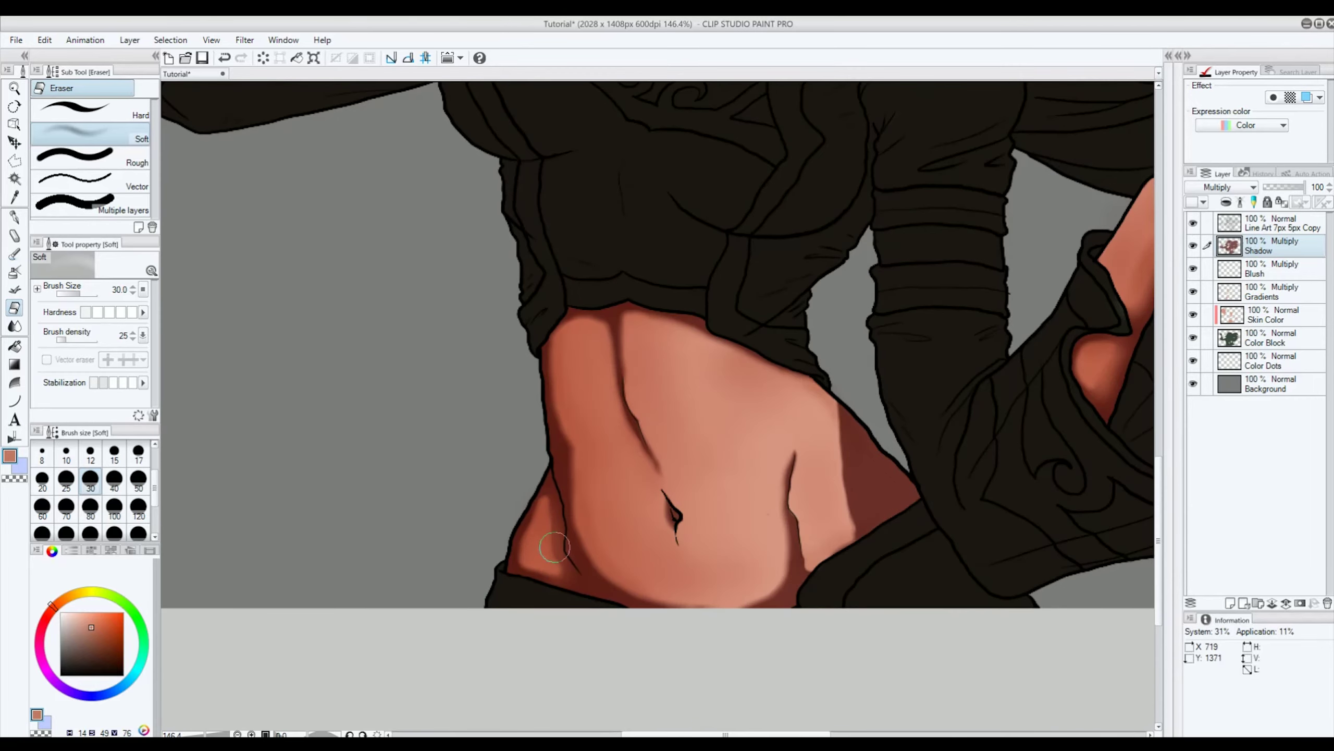
mouse_move(557, 368)
mouse_down()
mouse_move(609, 578)
mouse_move(844, 420)
mouse_move(887, 436)
mouse_up()
drag(630, 326, 573, 323)
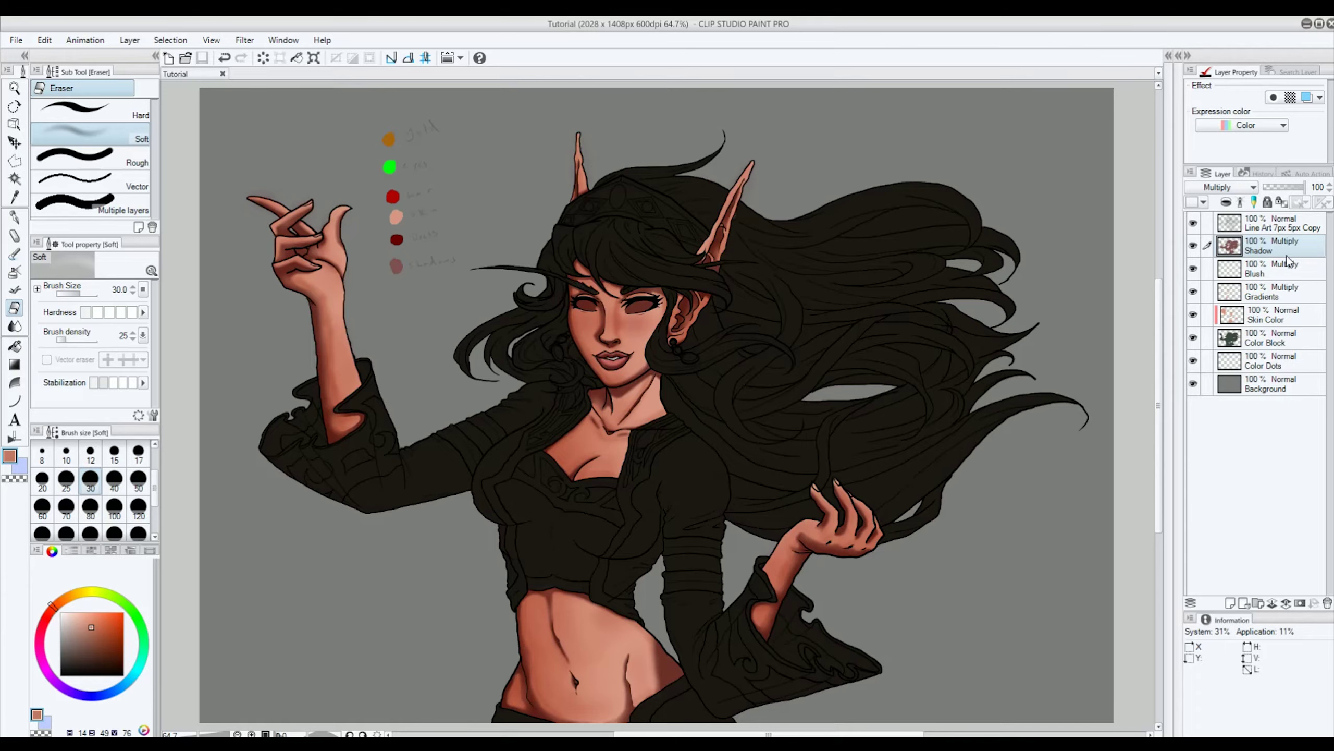
Step: Add a new layer named Highlight above the Shadow layer and set its blending mode to Color dodge
click(1231, 604)
double_click(1257, 248)
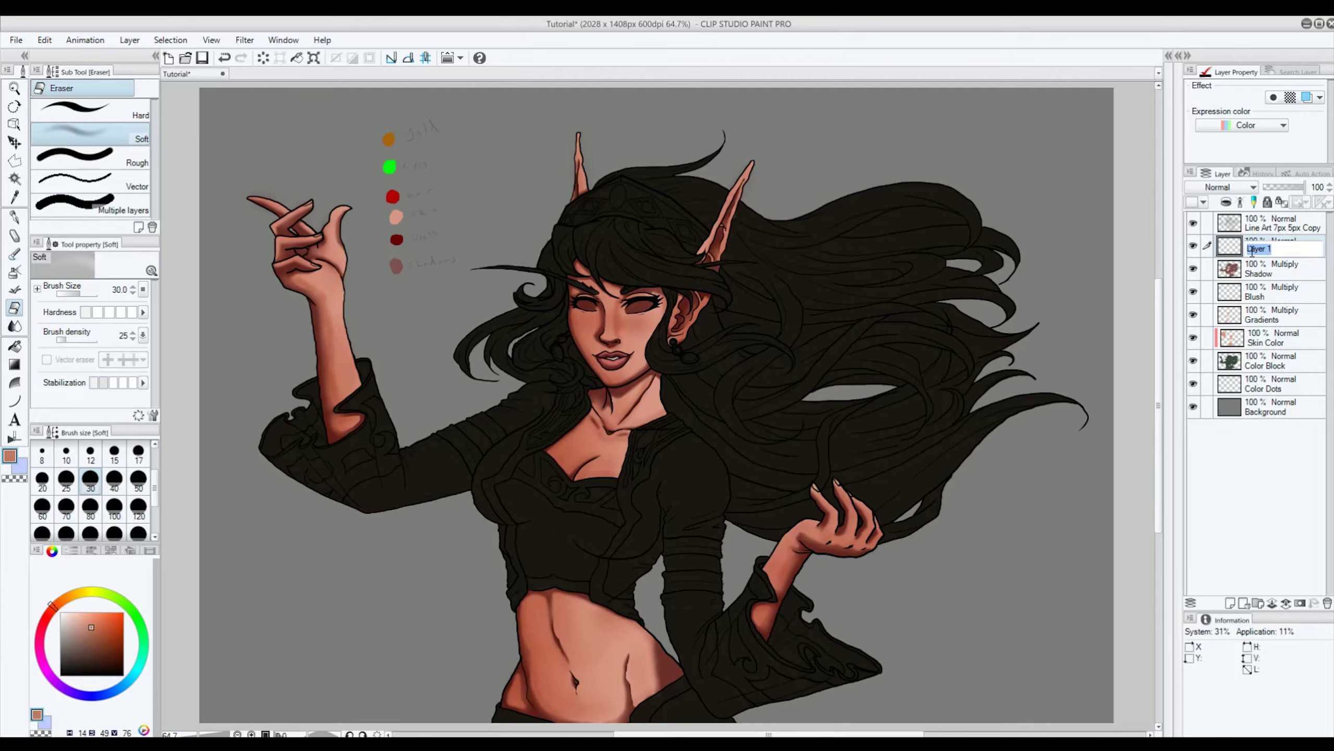
text(Highlight)
key(Return)
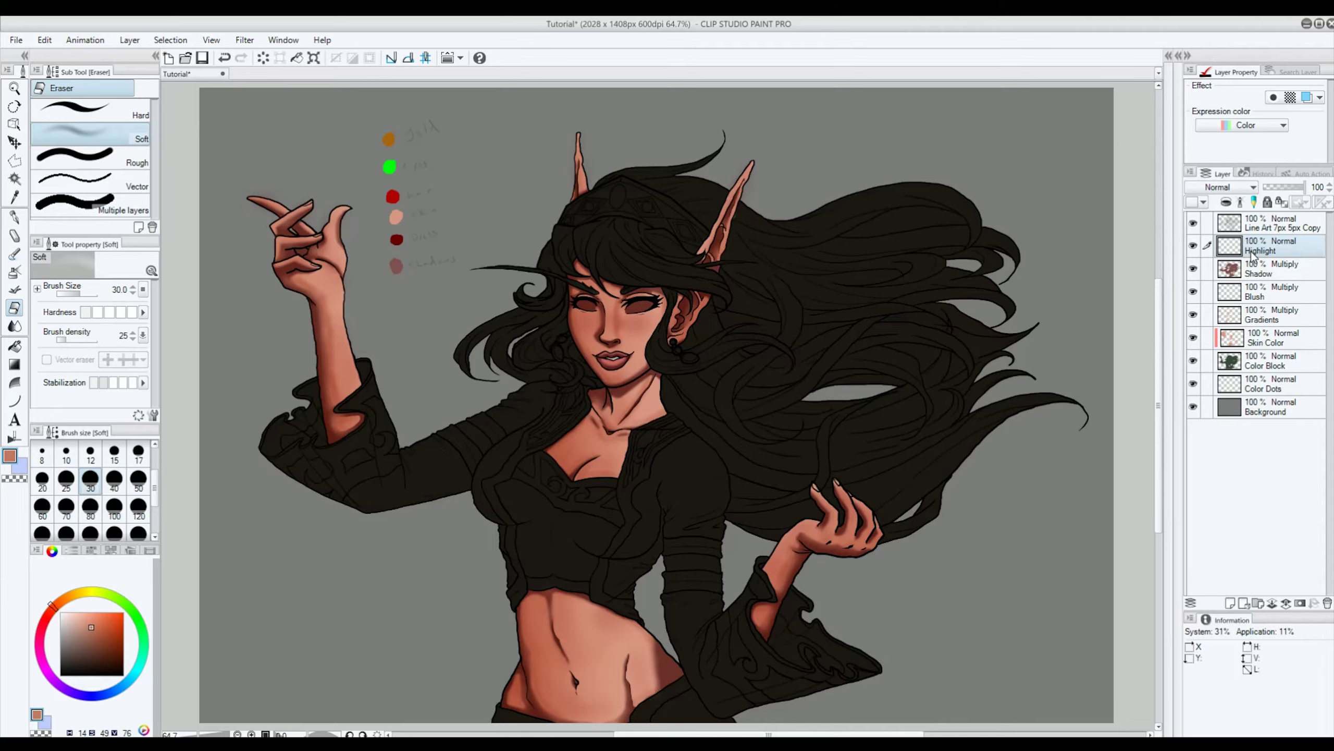
click(1238, 190)
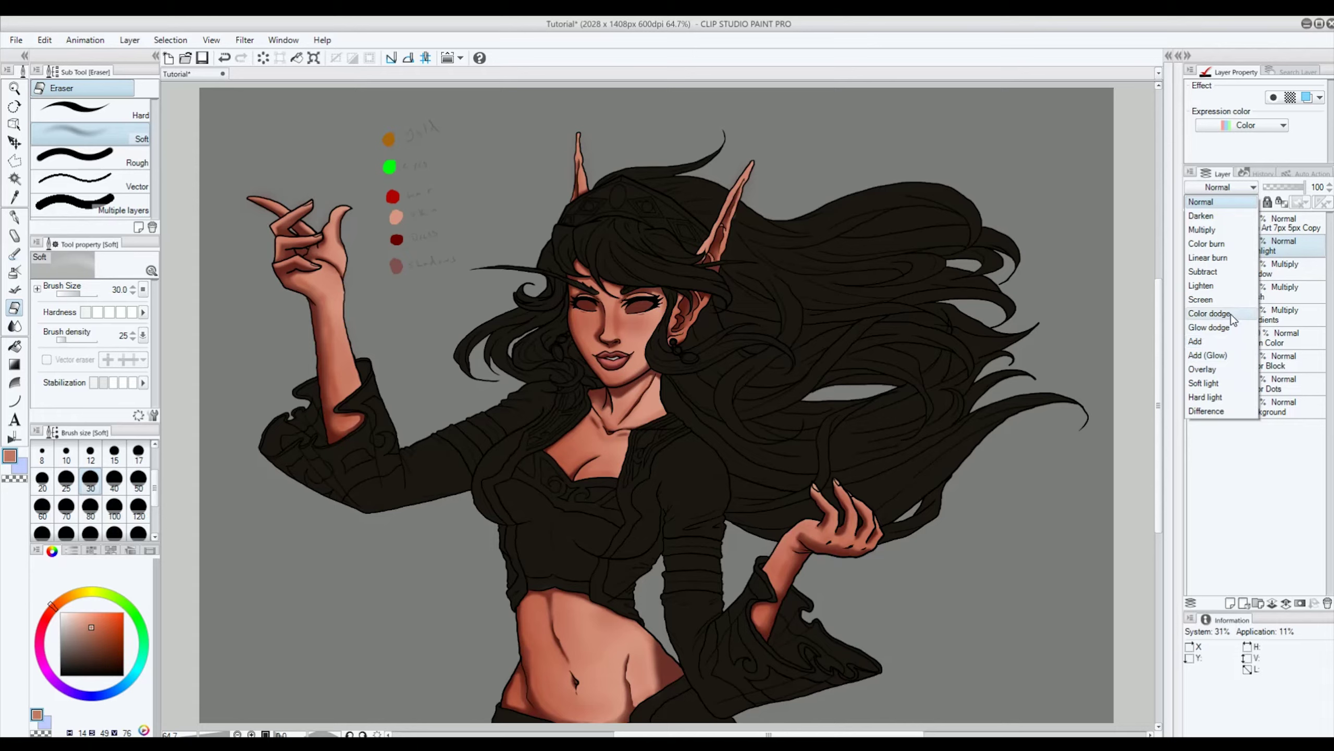
click(1209, 314)
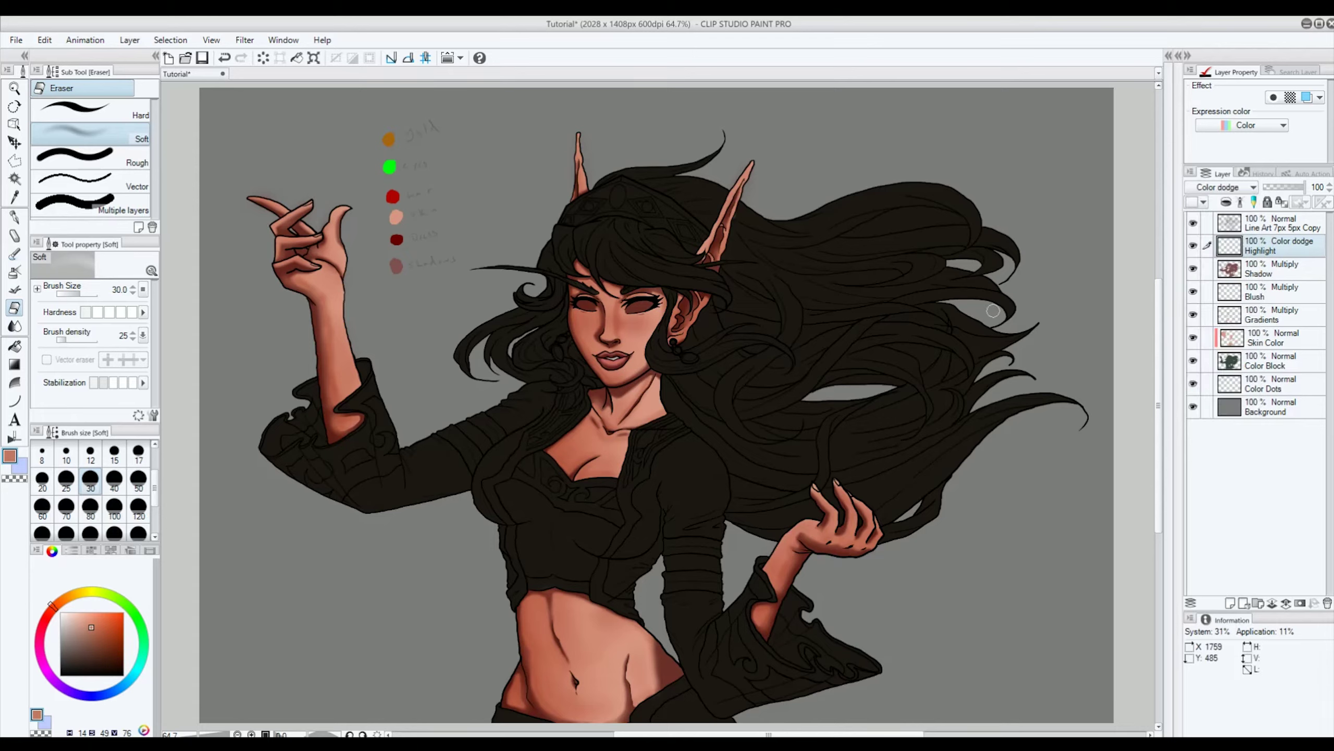
Step: Sample the skin swatch color and paint a highlight down the nose bridge with the G-pen at size 8
click(14, 196)
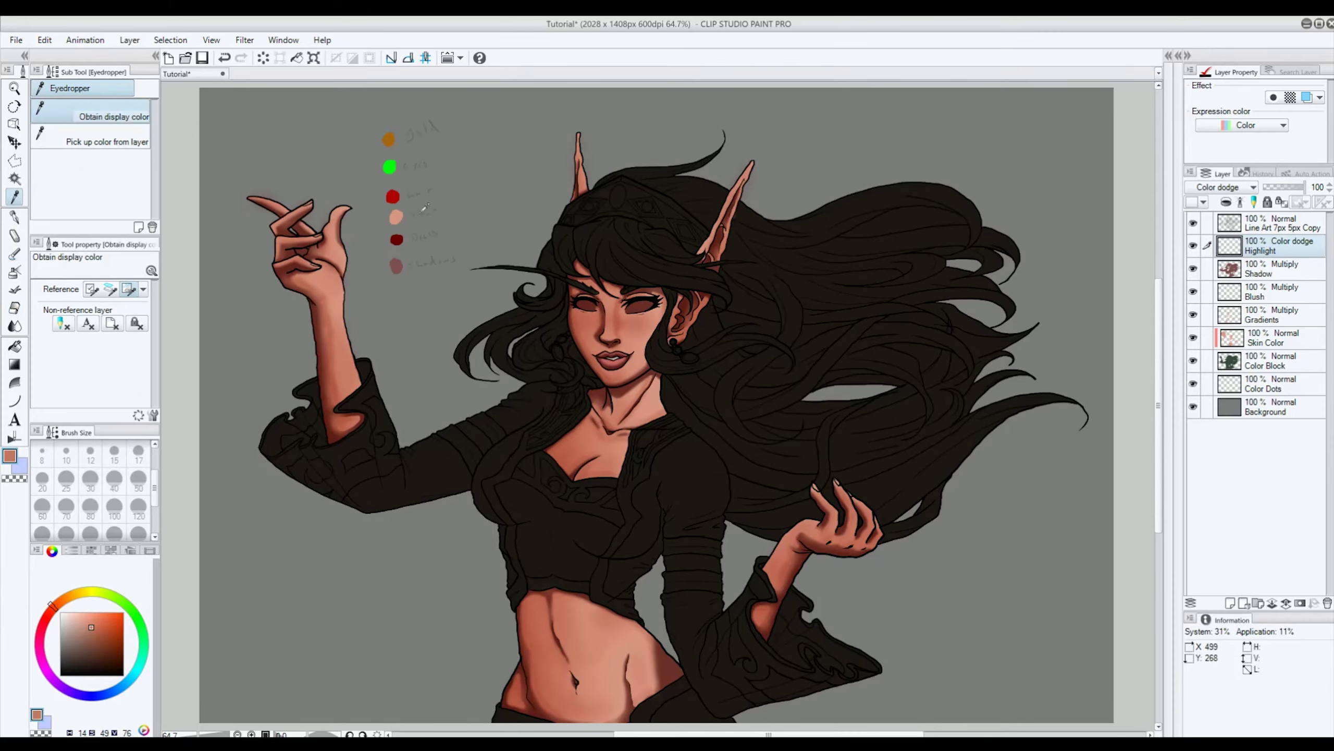
click(401, 213)
scroll(637, 318, up, 5)
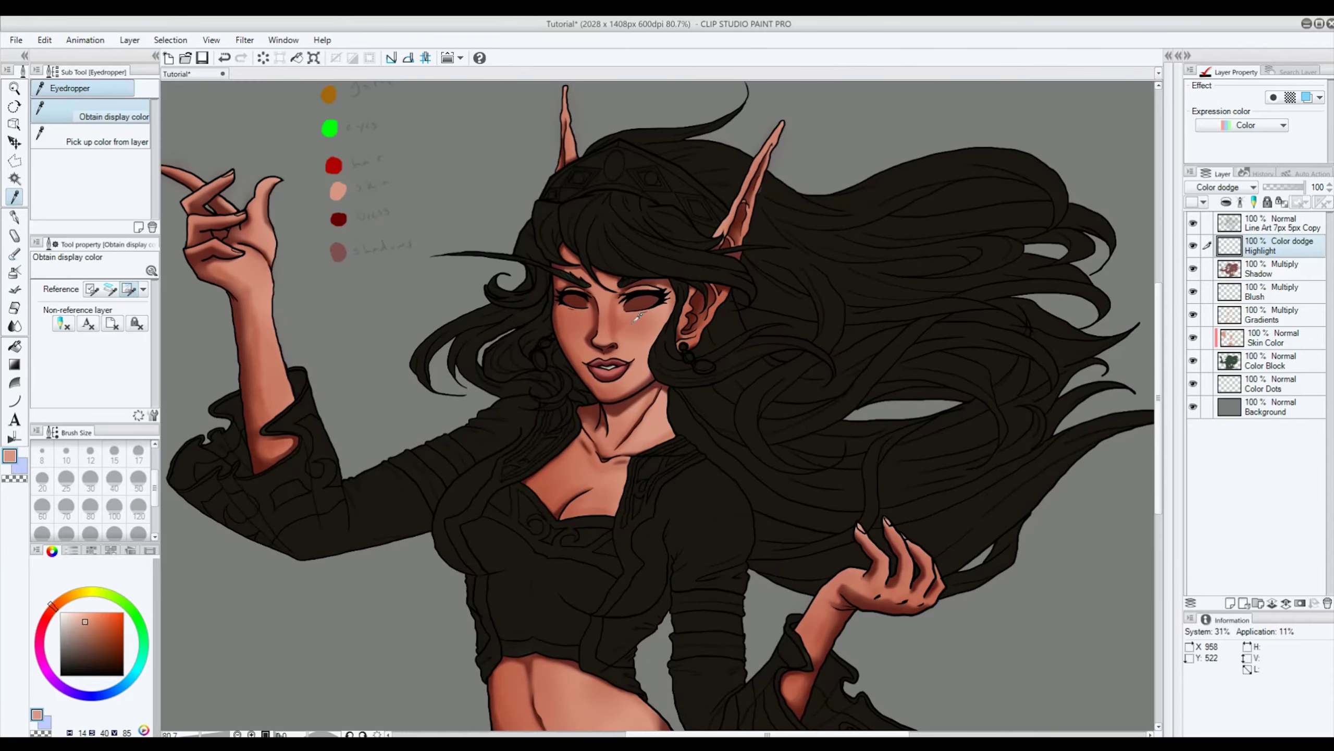
click(16, 217)
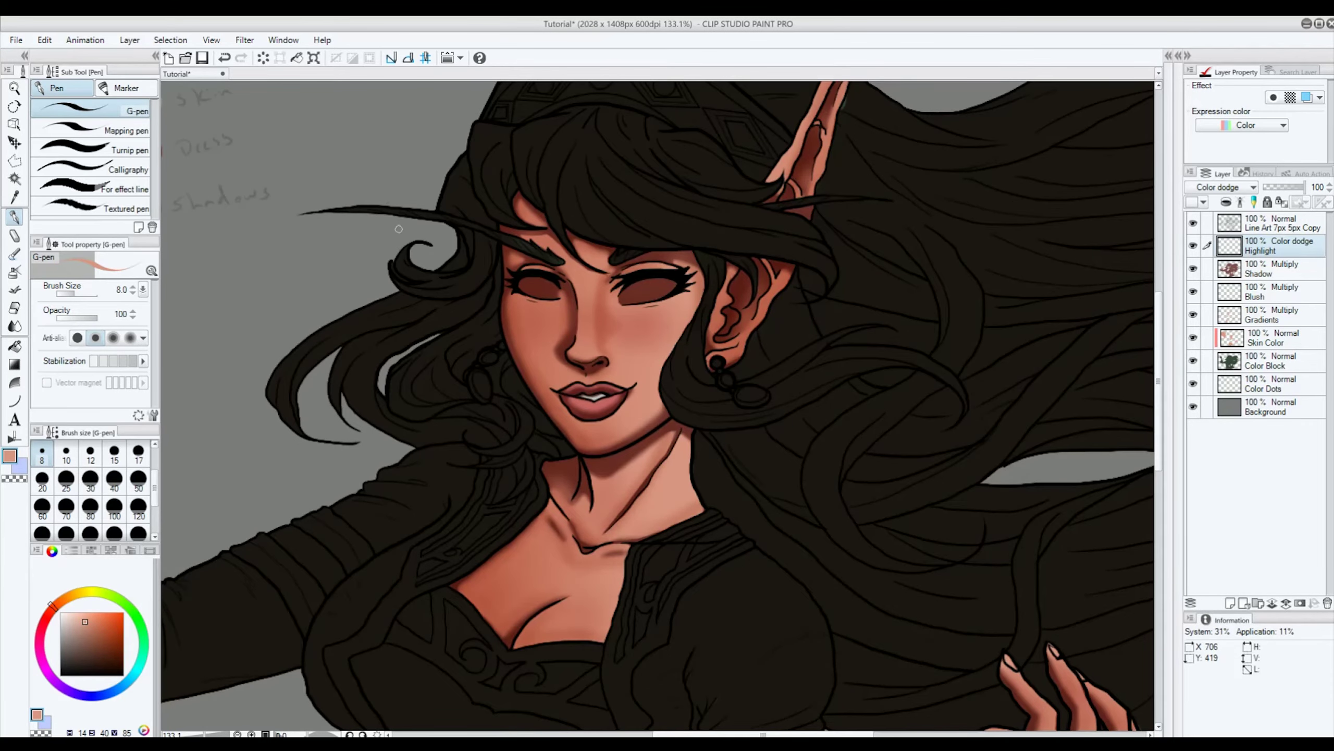
scroll(398, 229, up, 2)
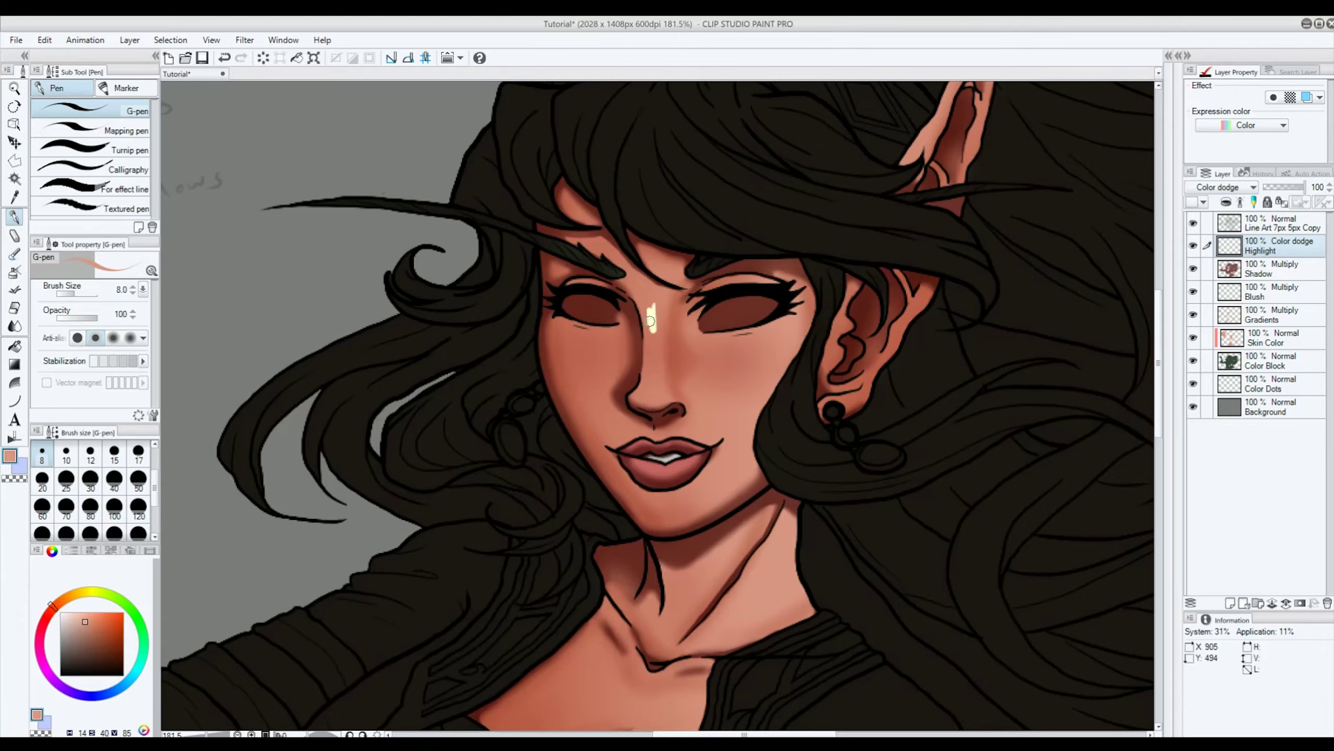
drag(651, 320, 649, 379)
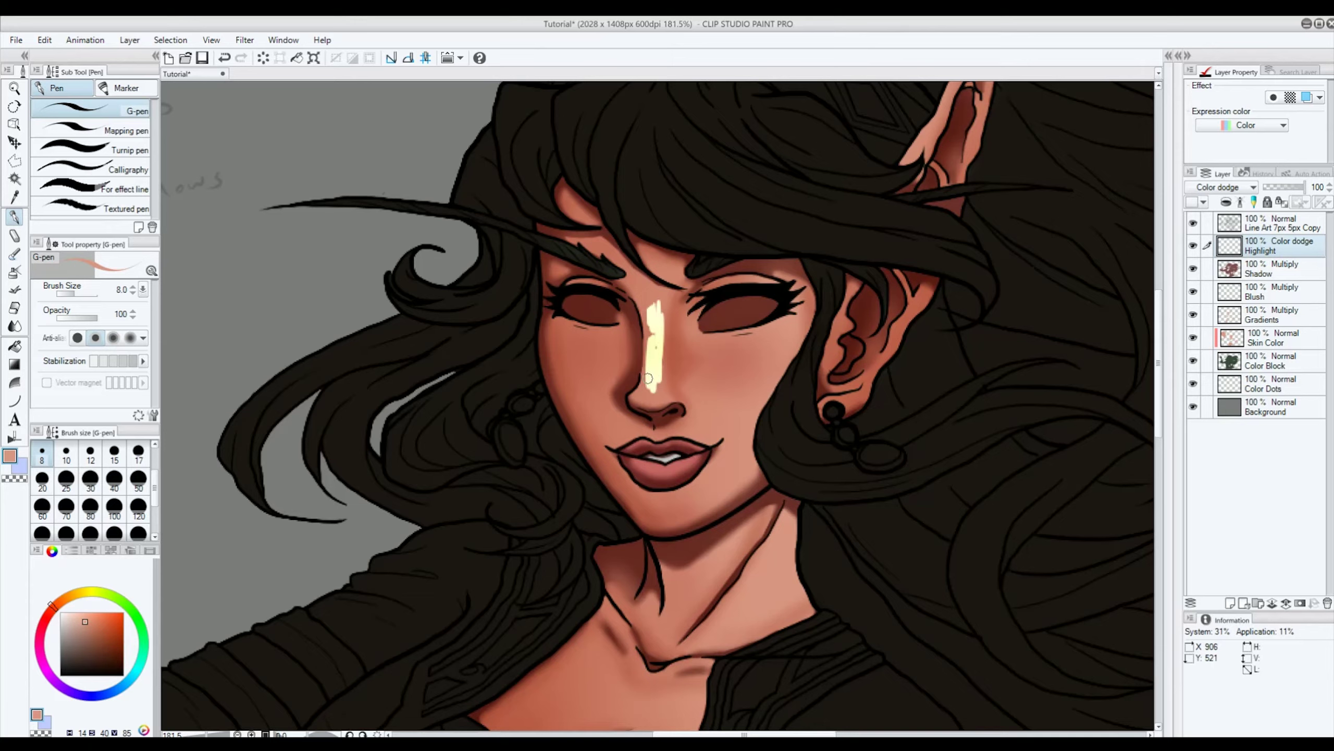
Step: Paint highlights on both cheeks, the chin and jaw, and the upper eyelids, undoing the stray lip mark
mouse_move(727, 340)
mouse_down()
mouse_move(778, 357)
mouse_move(760, 386)
mouse_move(761, 347)
mouse_move(736, 419)
mouse_up()
mouse_move(573, 336)
mouse_down()
mouse_move(601, 368)
mouse_move(598, 396)
mouse_up()
mouse_move(661, 510)
mouse_down()
mouse_move(740, 481)
mouse_move(733, 468)
mouse_up()
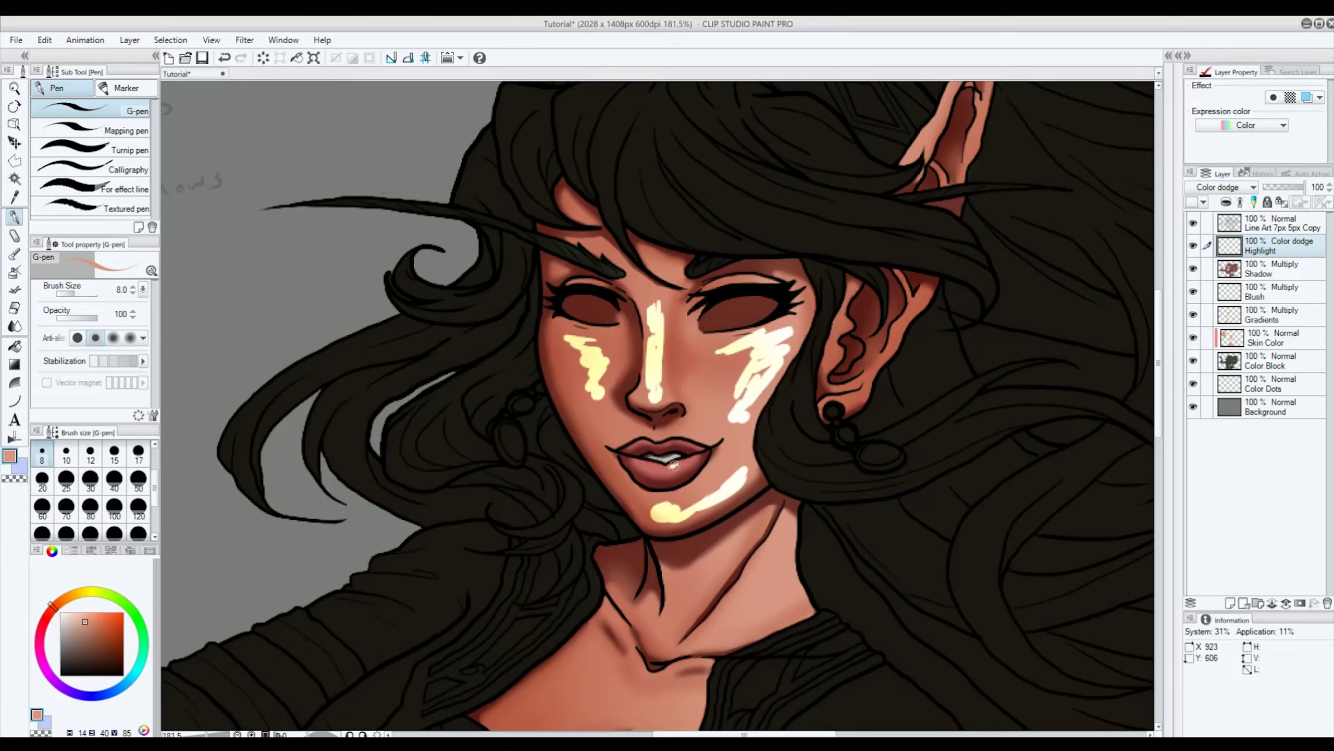
key(ctrl+z)
drag(725, 284, 735, 280)
Step: Blur the nose highlight and the highlight on the cheek nearest the visible ear with the Blur tool at size 12
click(14, 307)
click(14, 325)
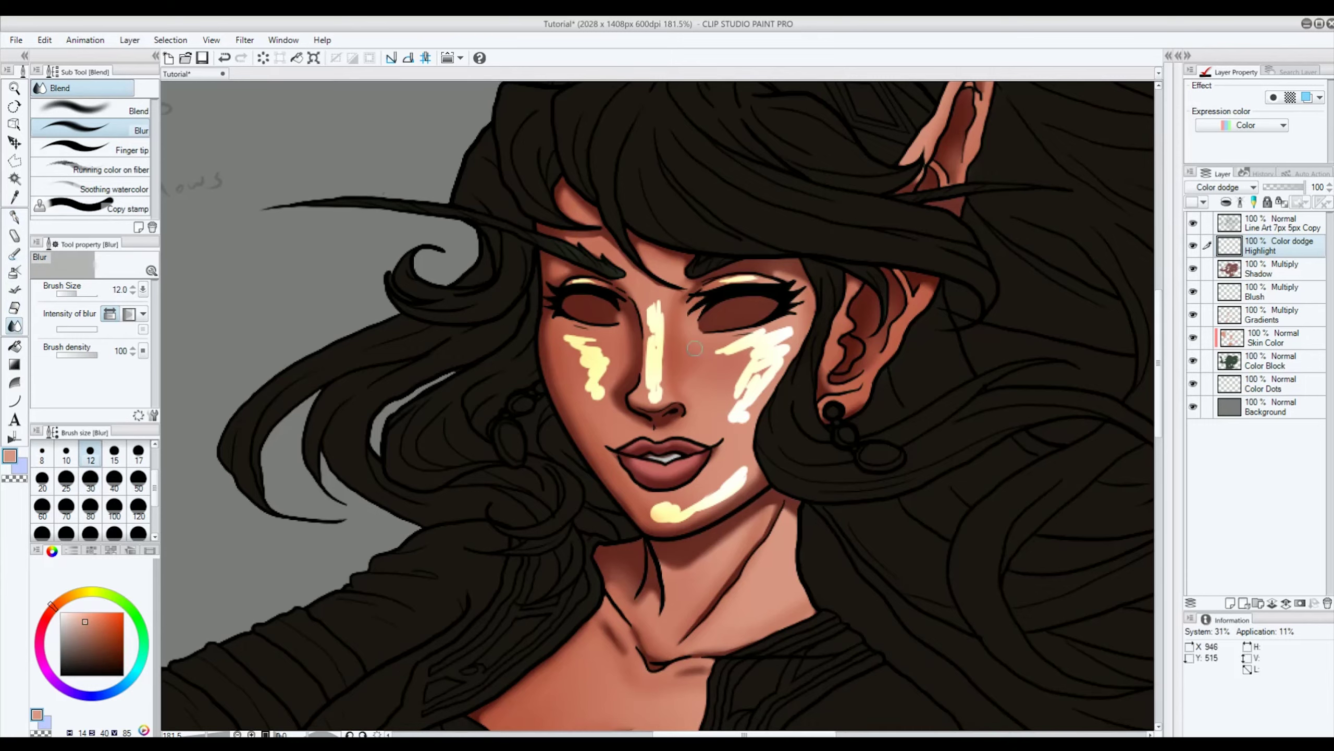
mouse_move(652, 314)
mouse_down()
mouse_move(650, 286)
mouse_move(663, 363)
mouse_move(643, 317)
mouse_move(652, 413)
mouse_move(657, 364)
mouse_up()
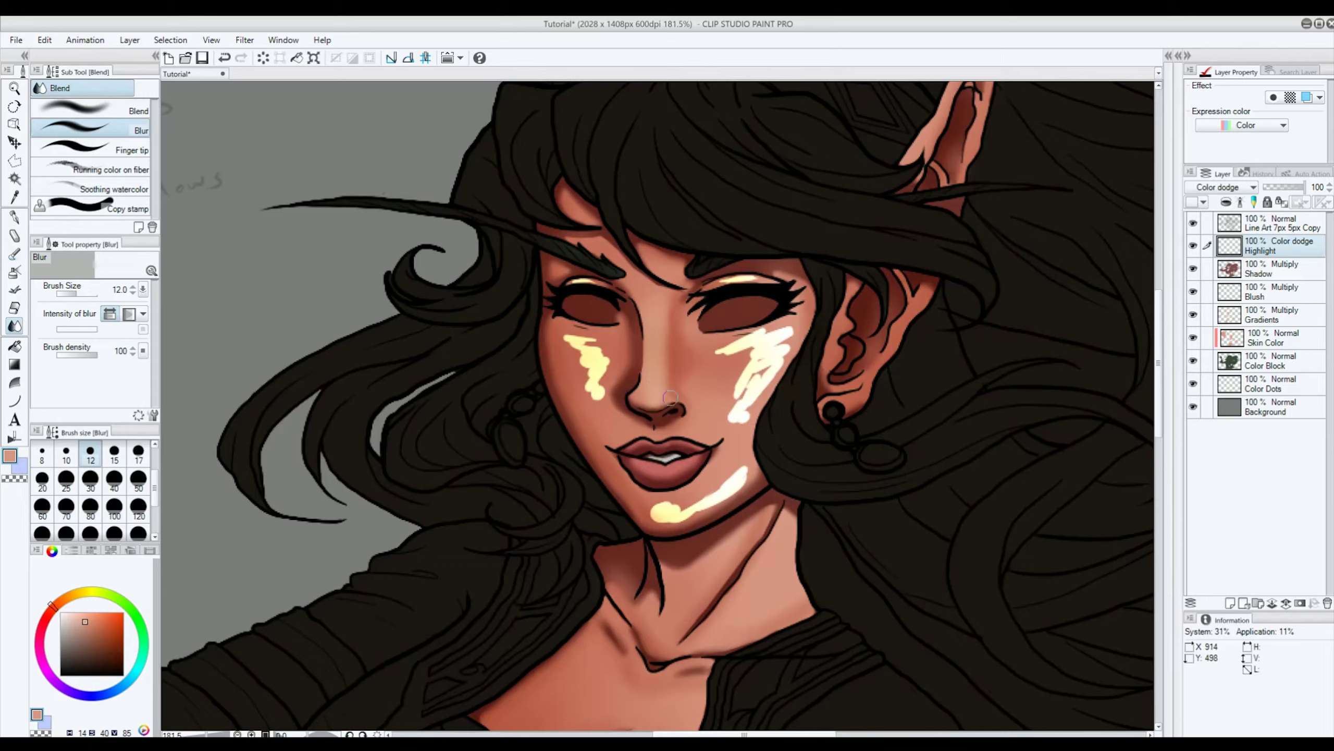
mouse_move(779, 354)
mouse_down()
mouse_move(796, 314)
mouse_move(723, 348)
mouse_move(788, 307)
mouse_move(733, 391)
mouse_move(801, 332)
mouse_move(735, 416)
mouse_move(785, 374)
mouse_move(751, 365)
mouse_up()
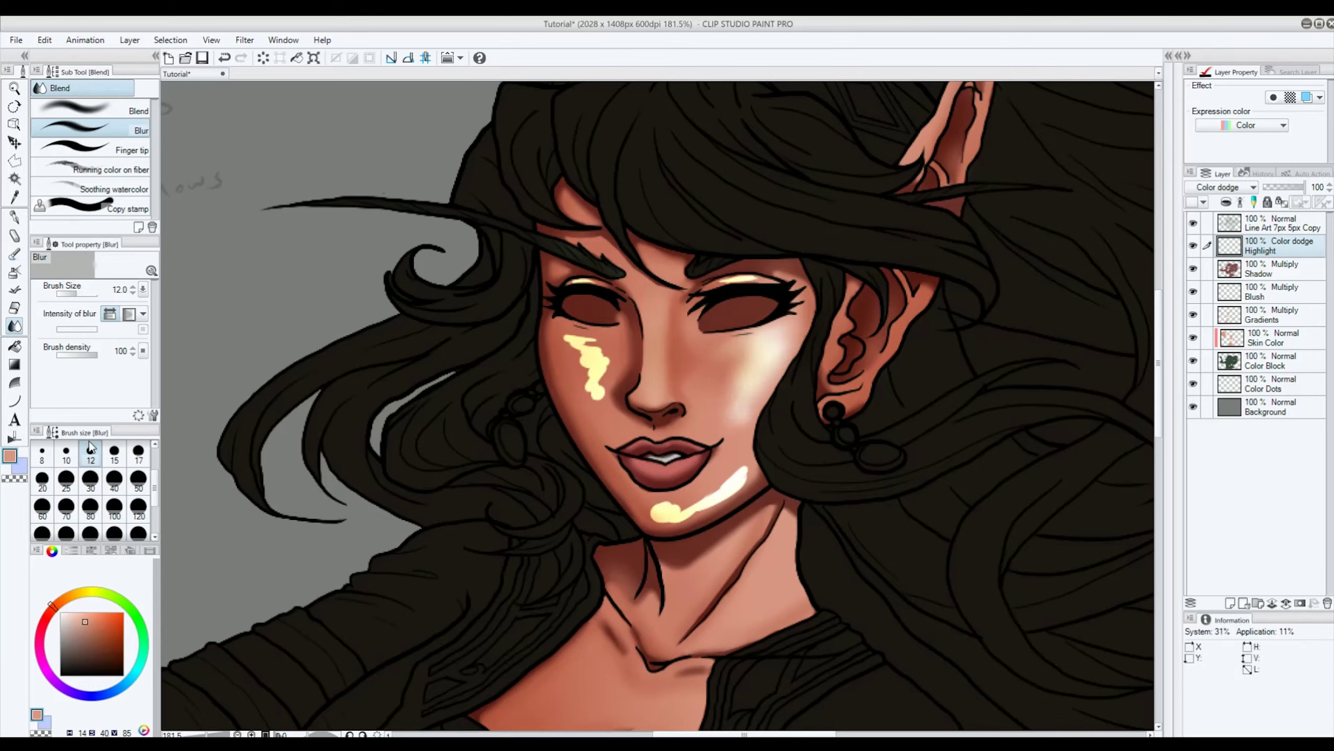
Step: Blend the cheek, chin, jaw and eyelid highlights into the skin with the Blur tool at brush size 50
click(138, 480)
mouse_move(755, 339)
mouse_down()
mouse_move(746, 379)
mouse_move(778, 368)
mouse_move(746, 389)
mouse_up()
mouse_move(609, 366)
mouse_down()
mouse_move(568, 351)
mouse_move(606, 391)
mouse_move(661, 377)
mouse_move(593, 374)
mouse_up()
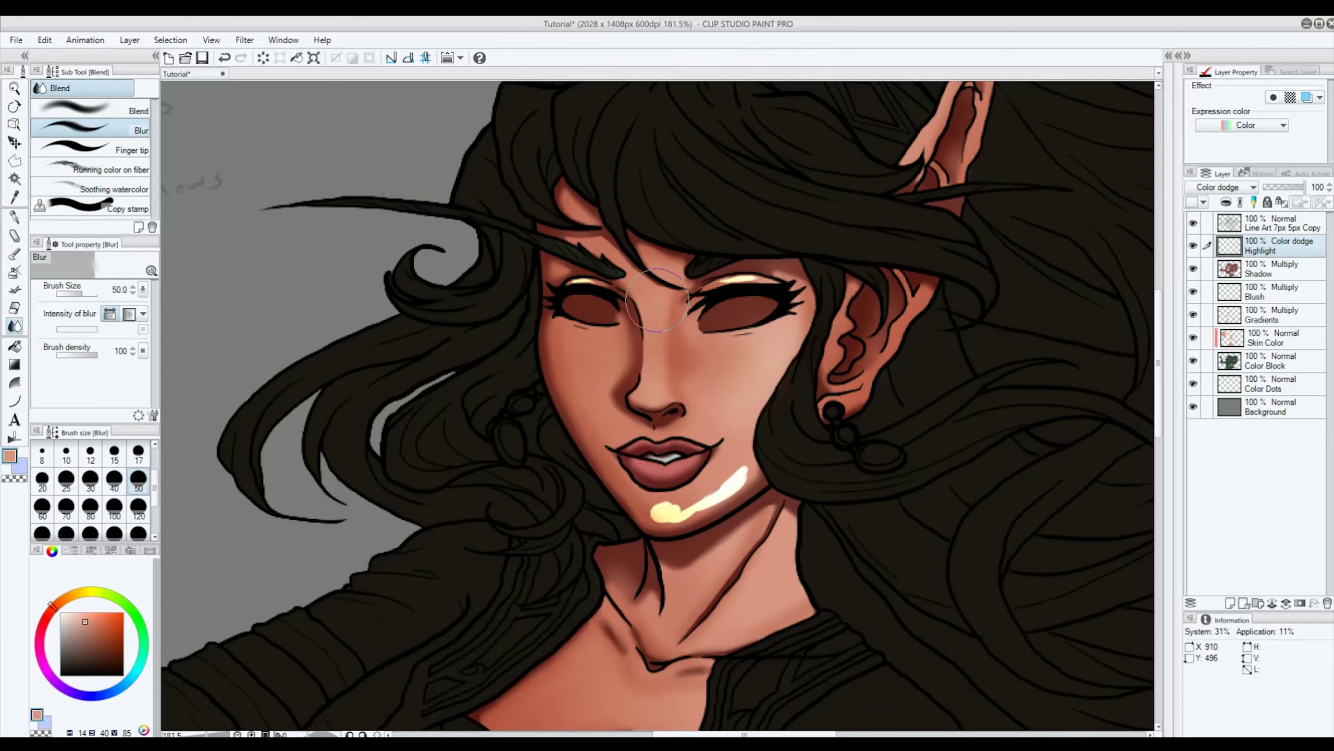
mouse_move(672, 506)
mouse_down()
mouse_move(757, 462)
mouse_move(698, 494)
mouse_move(689, 521)
mouse_move(764, 465)
mouse_up()
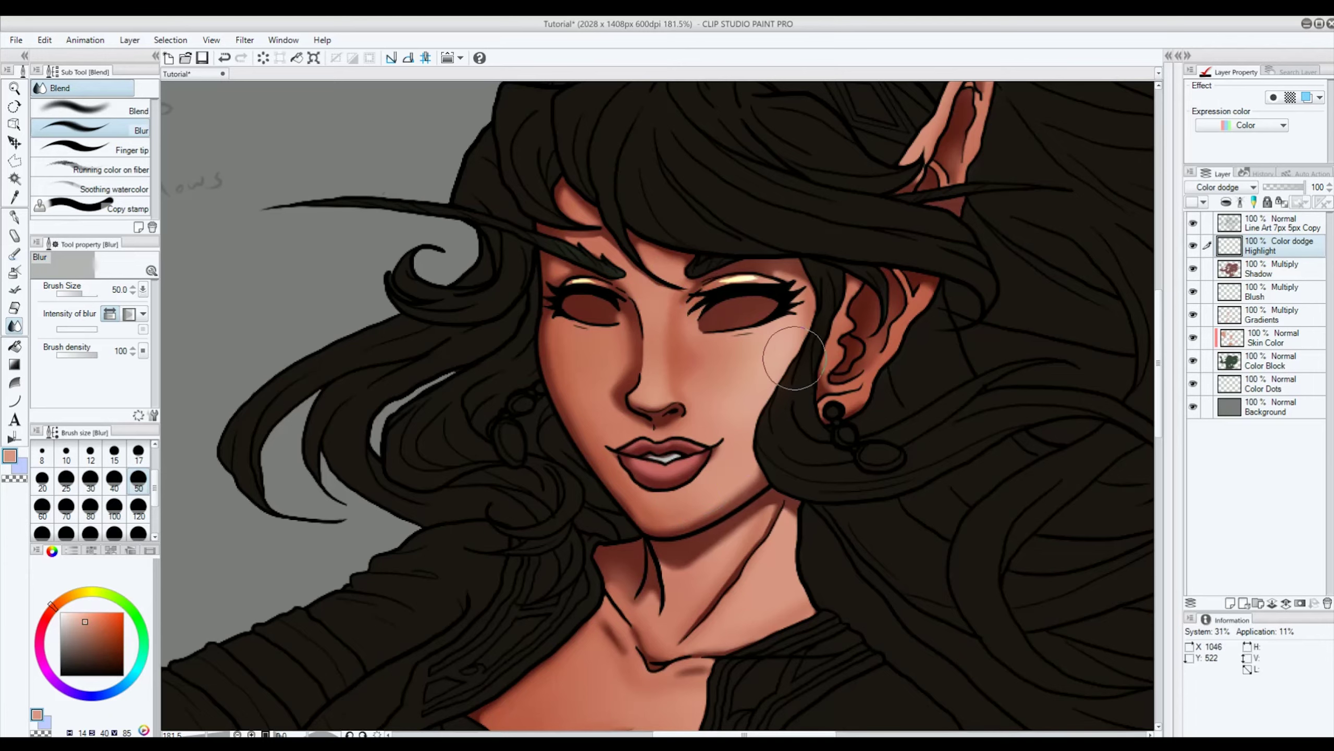
mouse_move(736, 287)
mouse_down()
mouse_move(709, 278)
mouse_move(788, 273)
mouse_up()
mouse_move(592, 288)
mouse_down()
mouse_move(560, 286)
mouse_move(628, 297)
mouse_up()
Step: Compare the face with the Highlight layer hidden and shown
click(1195, 246)
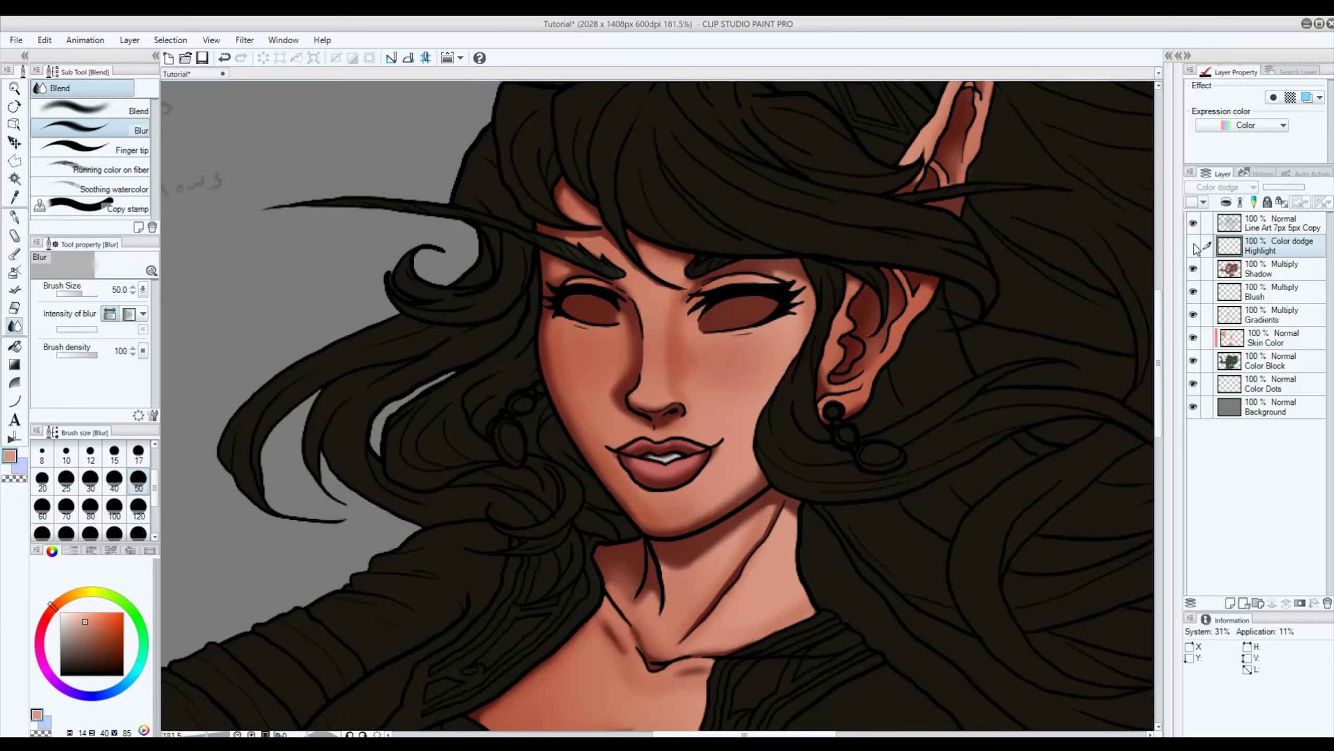
click(1194, 246)
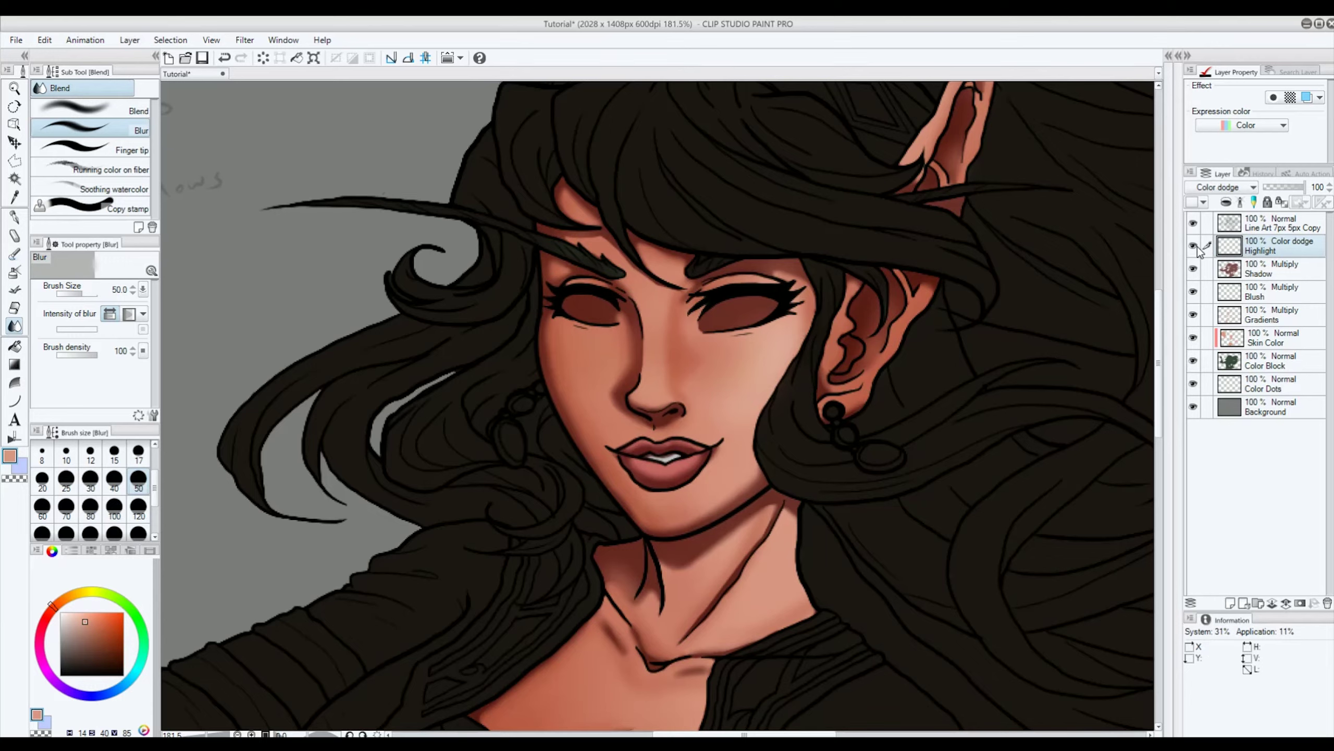
click(1193, 247)
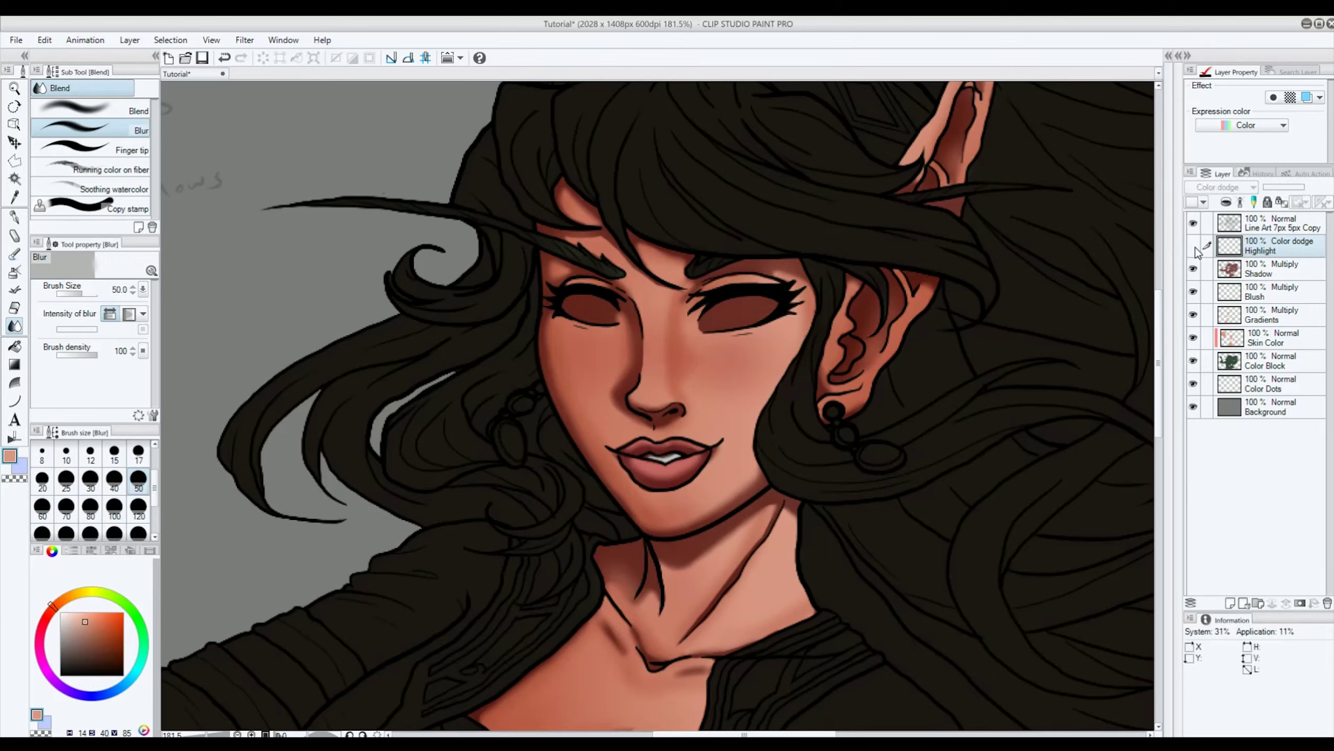
click(1193, 246)
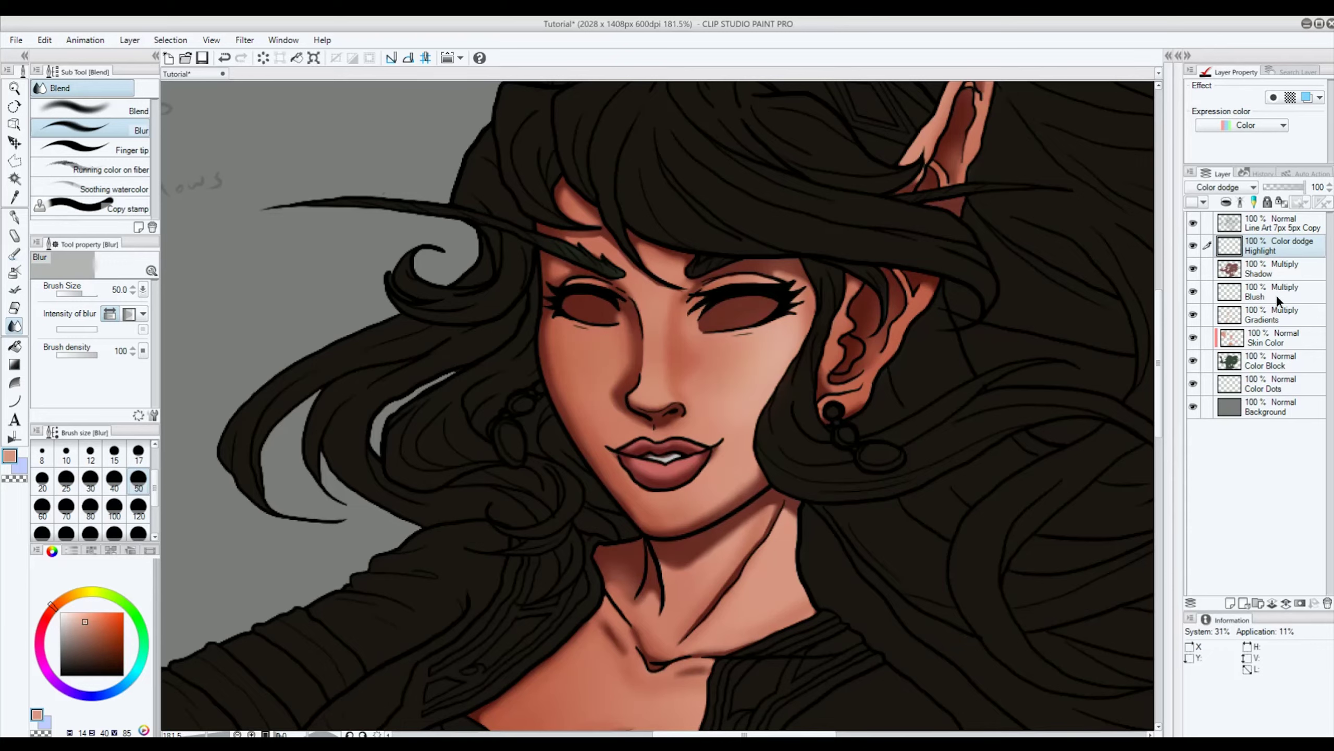
Step: Move the Blush layer above the Highlight layer and compare the face with the highlights hidden and shown
drag(1276, 288, 1273, 267)
drag(1272, 253, 1276, 247)
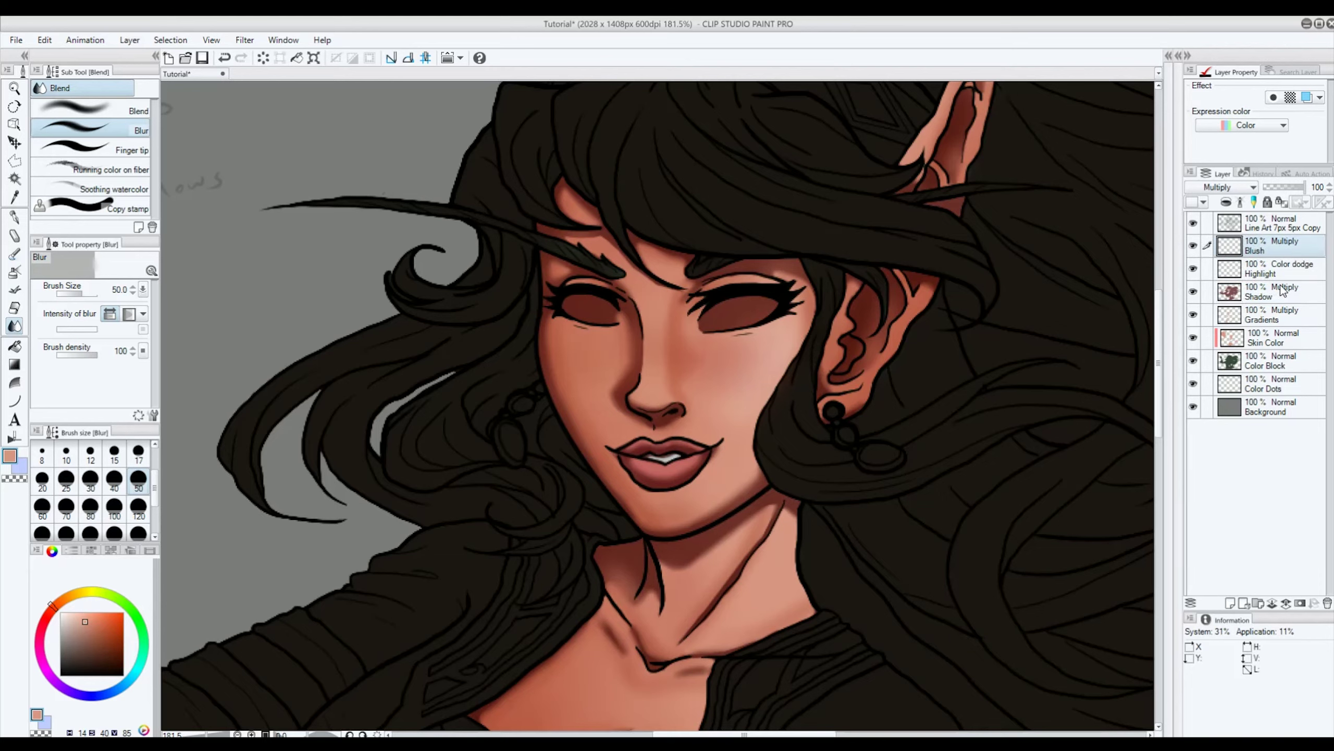
click(1193, 269)
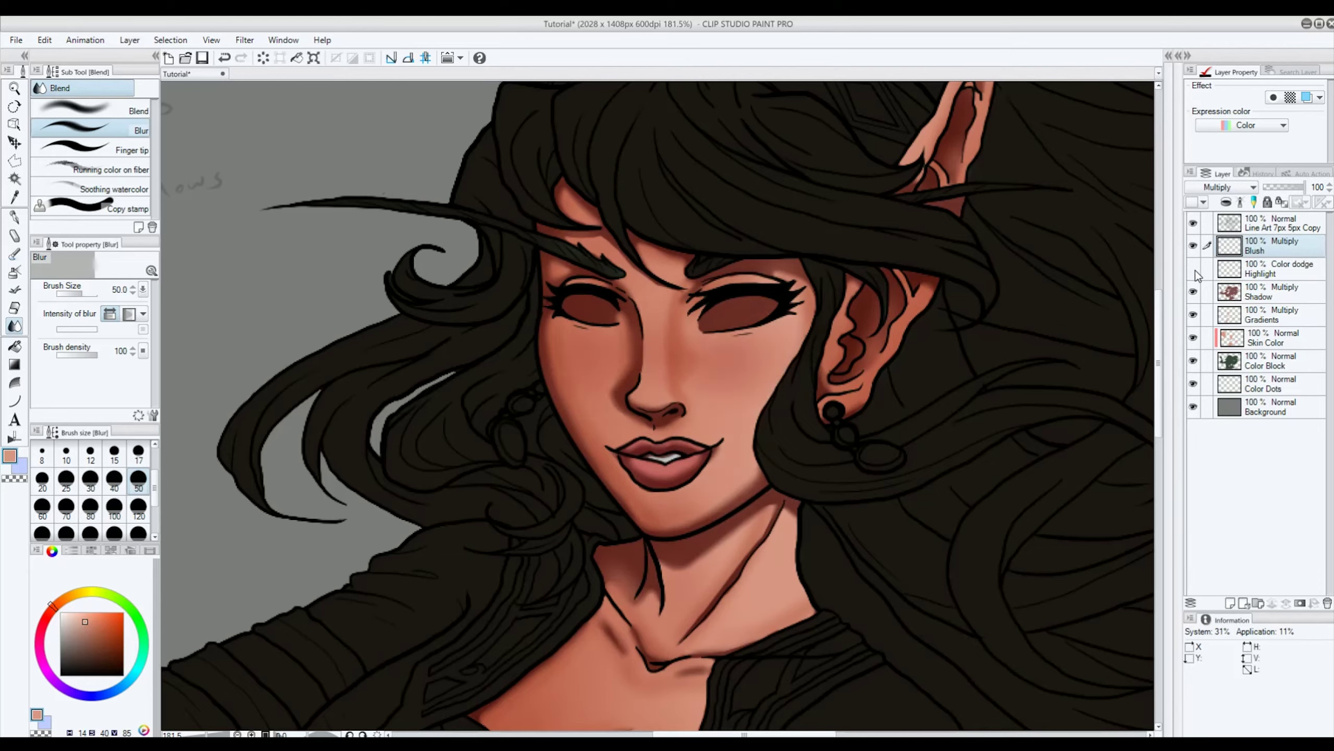
click(1194, 270)
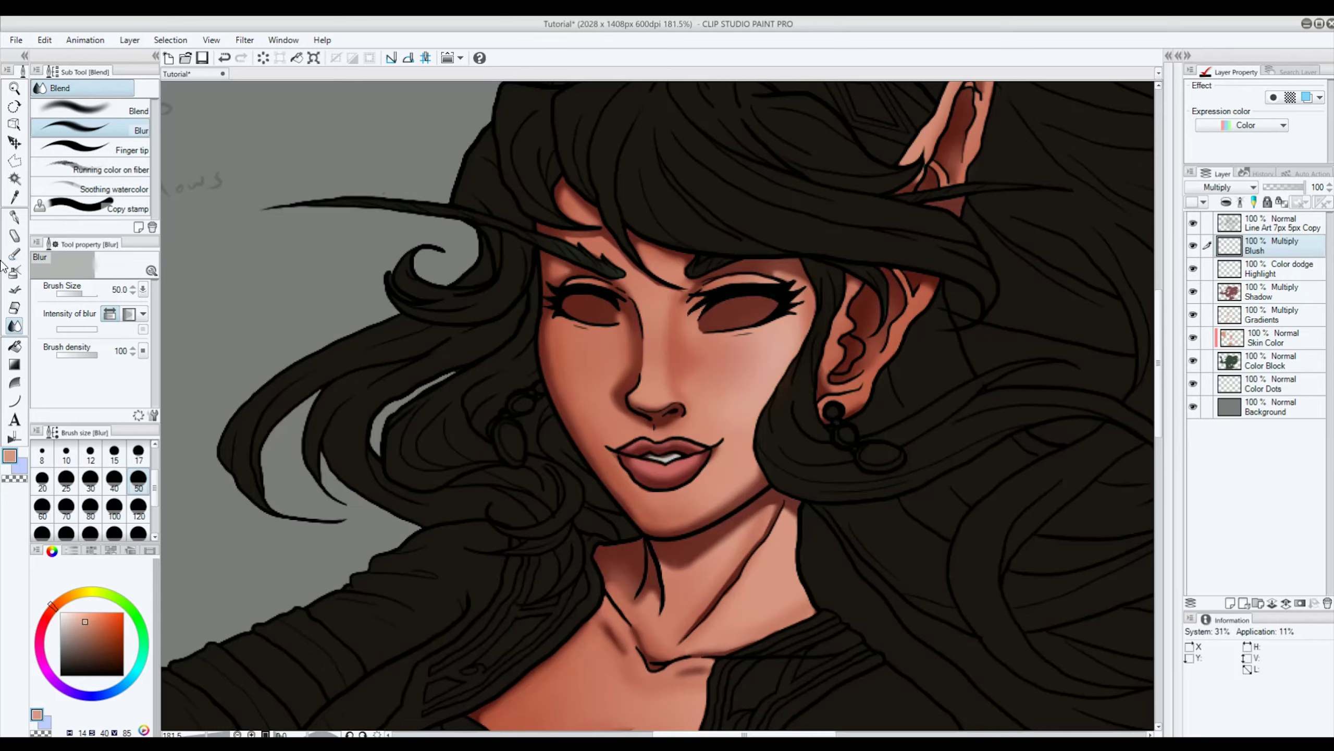
Step: Paint highlights on the neck and along the collarbones on the Highlight layer with the G-pen at size 8
click(14, 216)
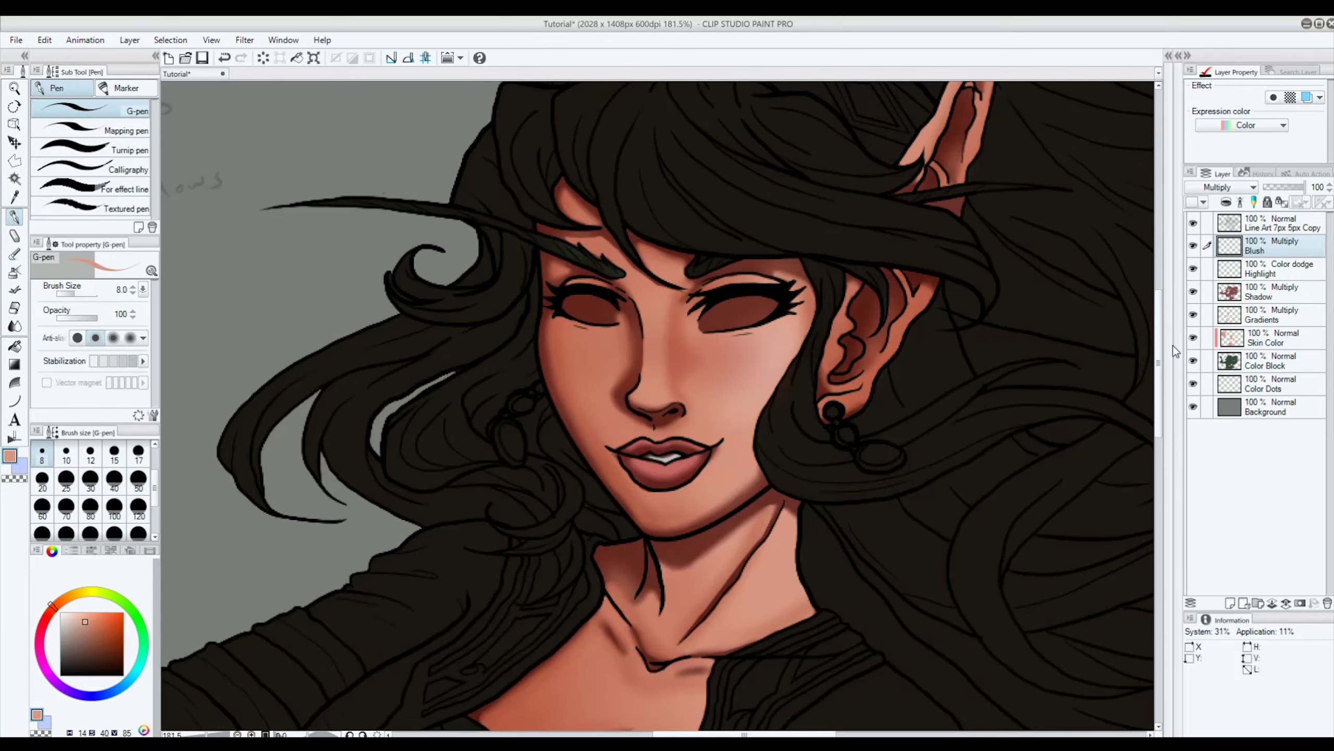
drag(1164, 341, 1165, 414)
key(alt+bracketleft)
mouse_move(773, 264)
mouse_down()
mouse_move(780, 227)
mouse_move(764, 305)
mouse_up()
mouse_move(728, 234)
mouse_down()
mouse_move(683, 300)
mouse_move(630, 316)
mouse_up()
drag(635, 341, 704, 350)
mouse_move(526, 379)
mouse_down()
mouse_move(638, 399)
mouse_move(600, 436)
mouse_move(565, 397)
mouse_move(657, 421)
mouse_up()
Step: Soften the neck and collarbone highlights with the Blur tool at brush size 50
click(14, 325)
click(89, 130)
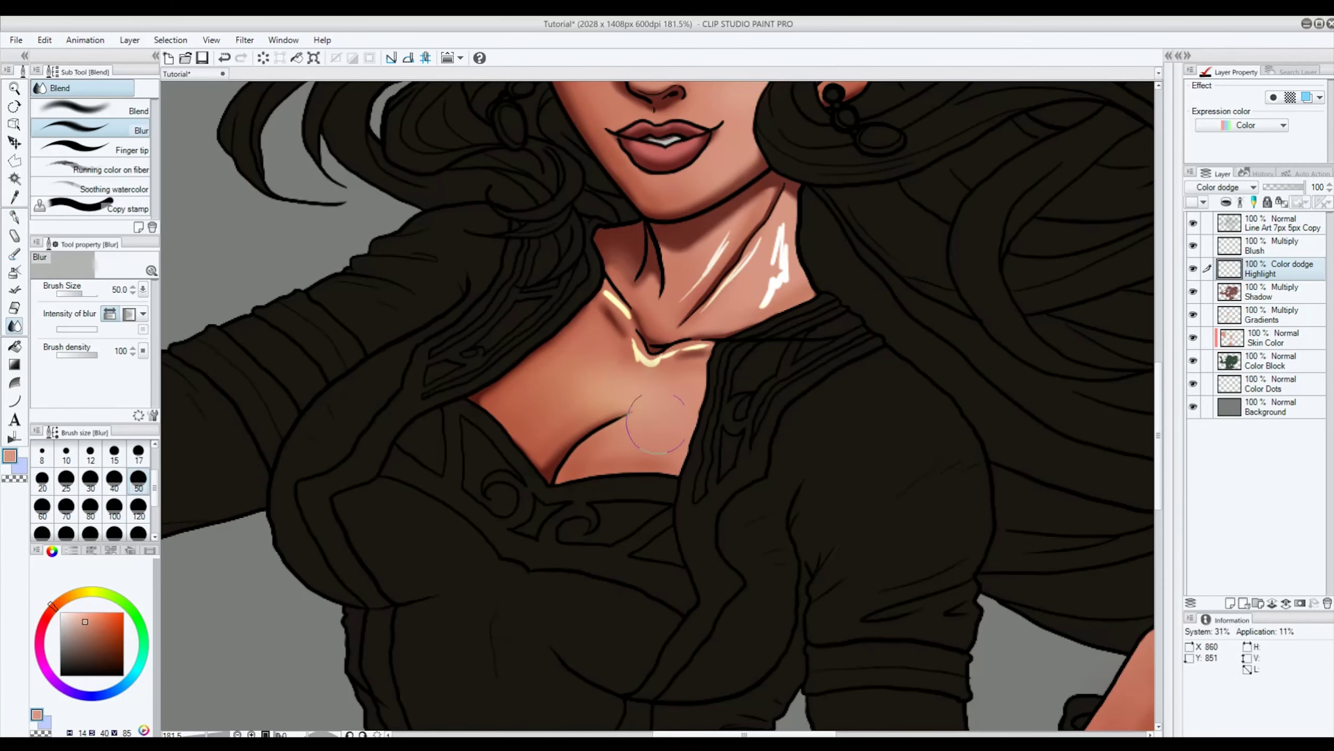
drag(605, 299, 641, 341)
mouse_move(778, 231)
mouse_down()
mouse_move(704, 305)
mouse_move(766, 300)
mouse_up()
Step: Paint highlights on the stomach, the lower hand, and the raised hand and forearm with the G-pen at size 8
scroll(746, 303, down, 5)
key(p)
drag(687, 467, 695, 499)
drag(713, 517, 710, 542)
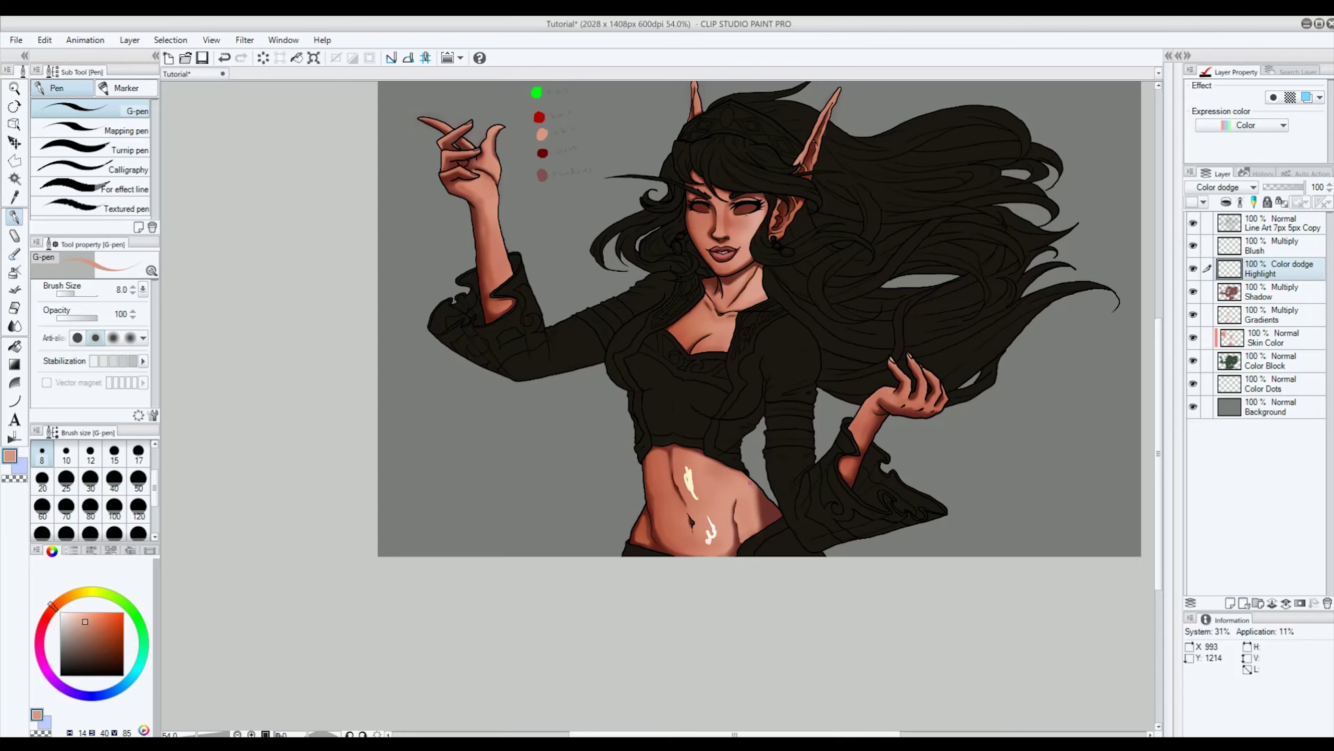
drag(662, 473, 675, 513)
drag(678, 523, 691, 543)
drag(882, 392, 892, 389)
drag(485, 141, 487, 154)
mouse_move(498, 165)
mouse_down()
mouse_move(482, 176)
mouse_move(506, 268)
mouse_up()
Step: Blend the stomach, hand and forearm highlights into the skin with the Blur tool at size 50
key(j)
mouse_move(688, 470)
mouse_down()
mouse_move(709, 506)
mouse_move(754, 499)
mouse_move(689, 551)
mouse_move(694, 487)
mouse_move(889, 398)
mouse_move(902, 368)
mouse_up()
drag(436, 122, 462, 150)
drag(479, 161, 506, 268)
Step: Paint highlights along both pointed ears and inside the visible ear with the G-pen at size 8
scroll(735, 158, up, 3)
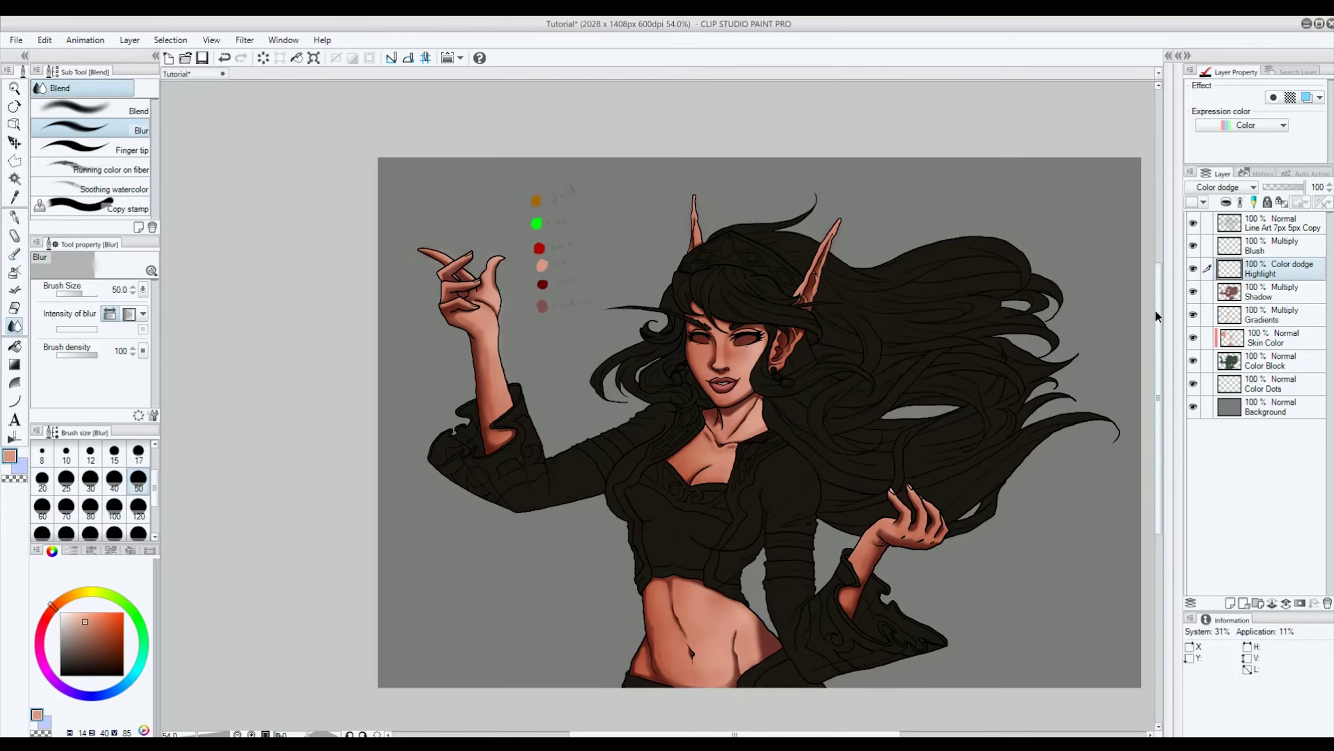
key(p)
drag(640, 261, 633, 225)
drag(864, 266, 893, 225)
drag(862, 323, 854, 345)
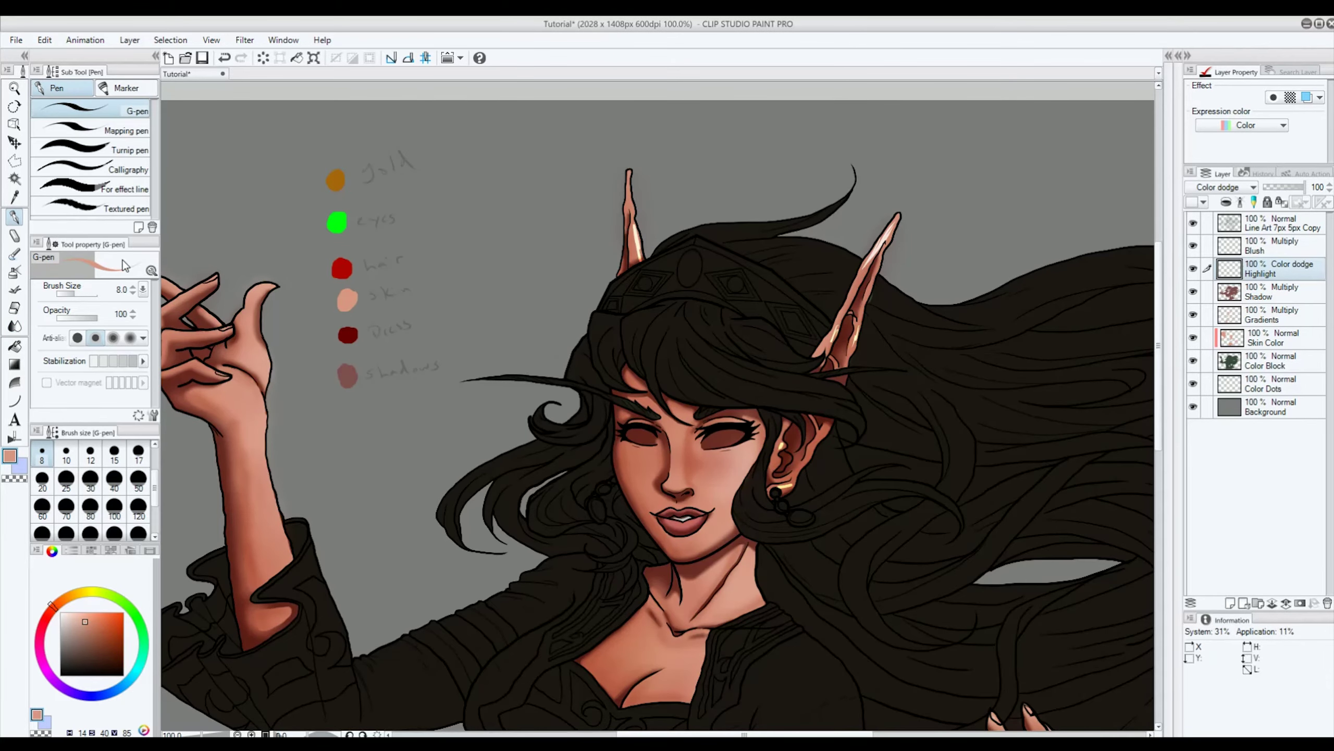
Step: Blur the ear highlights at brush size 50 and save the illustration
key(j)
drag(639, 260, 633, 226)
drag(893, 226, 866, 265)
key(ctrl+0)
key(ctrl+s)
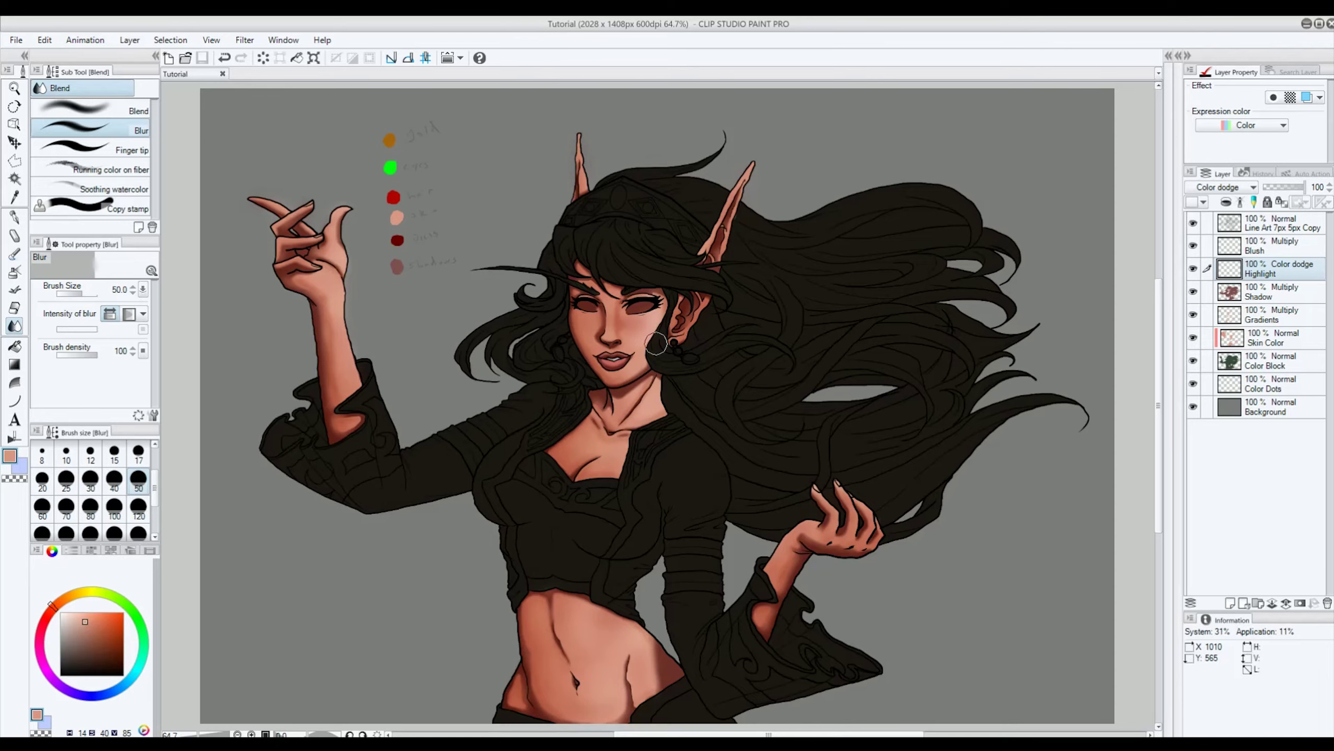
Step: Add a new layer above the Highlight layer and name it SHINE
scroll(656, 343, up, 5)
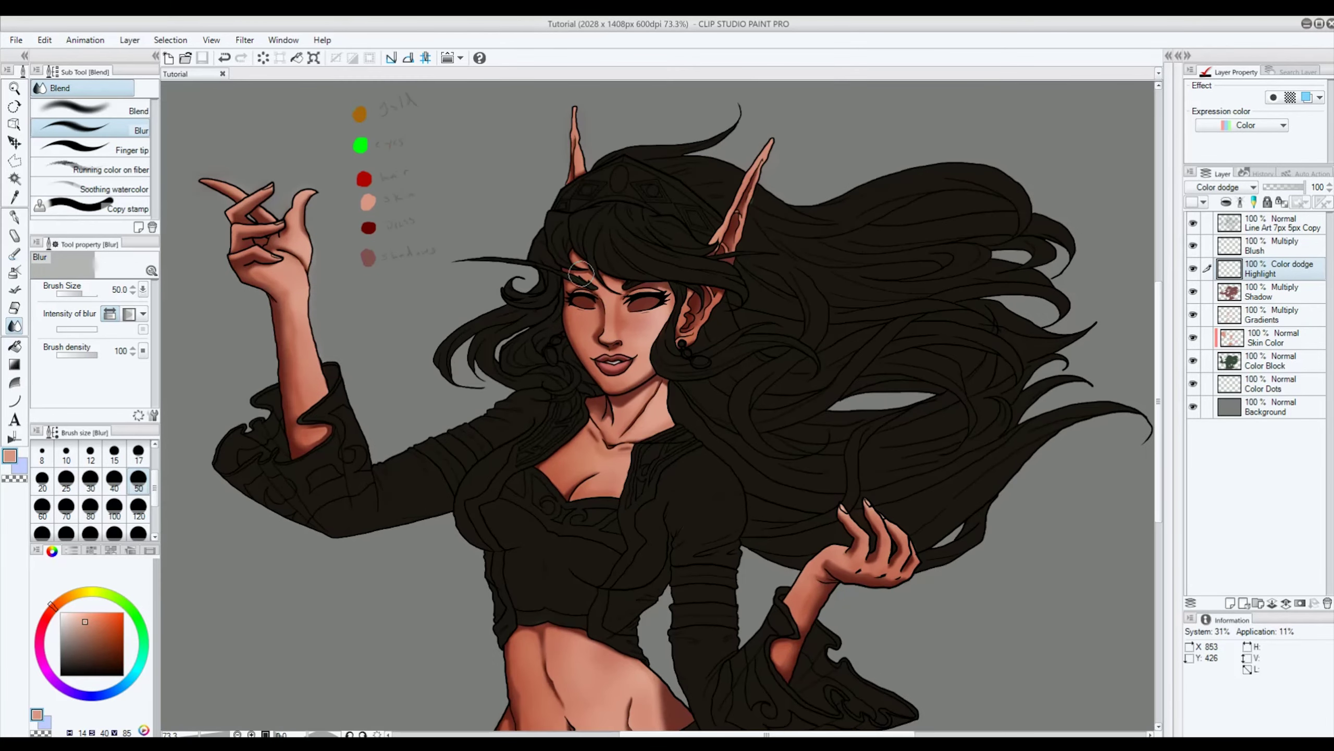
scroll(625, 309, up, 4)
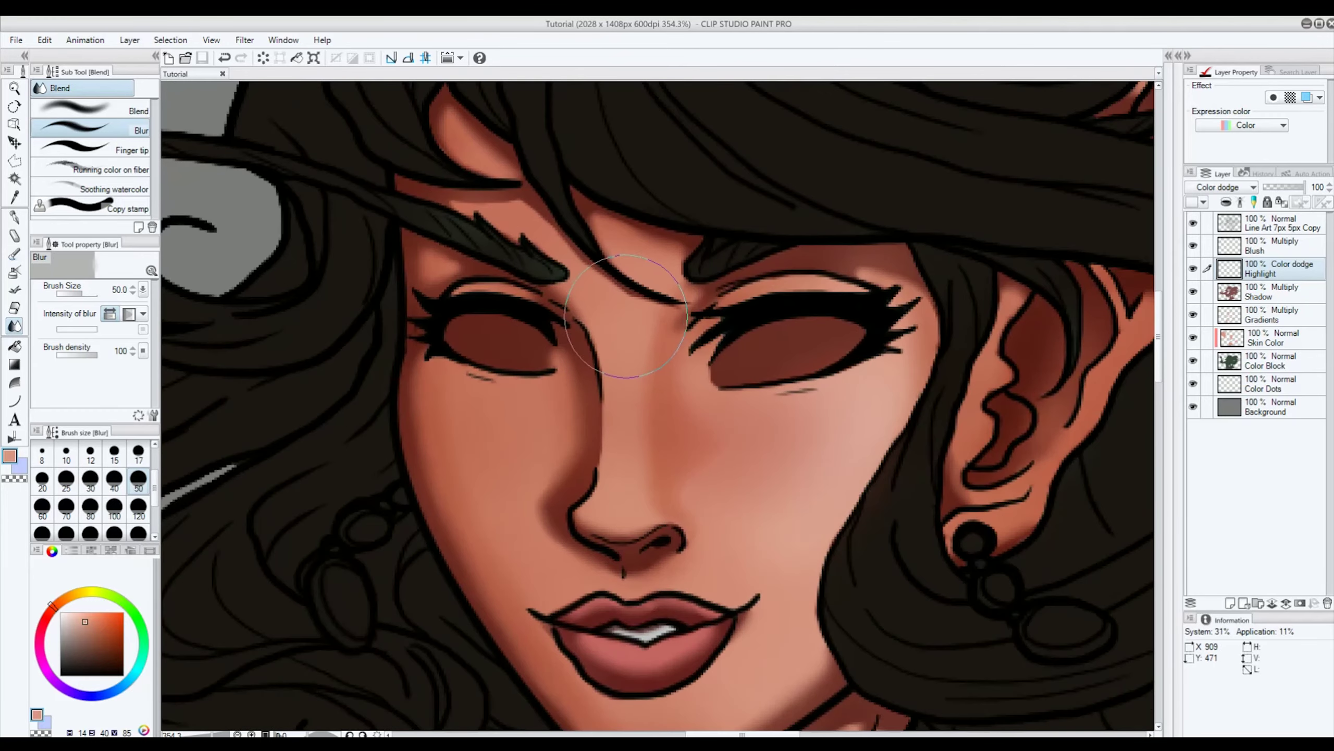
click(1229, 603)
double_click(1268, 279)
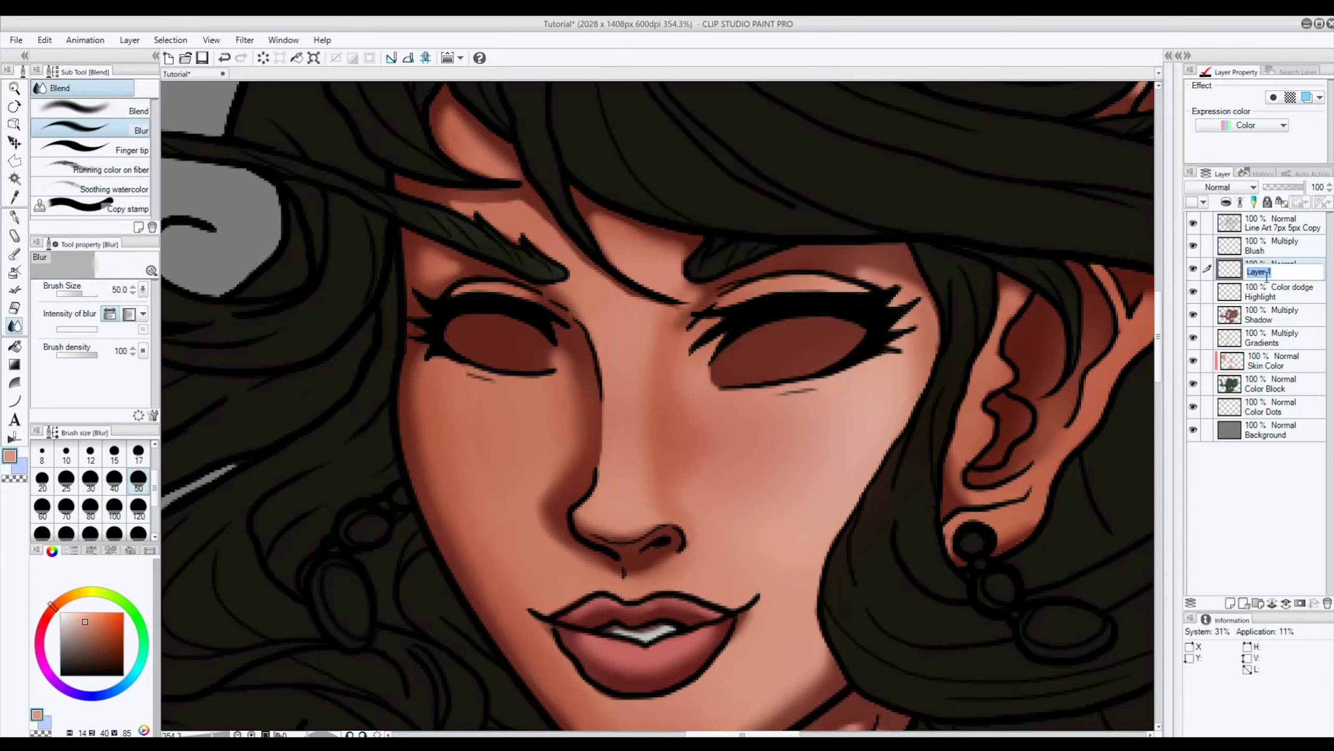
text(SHINE)
key(Return)
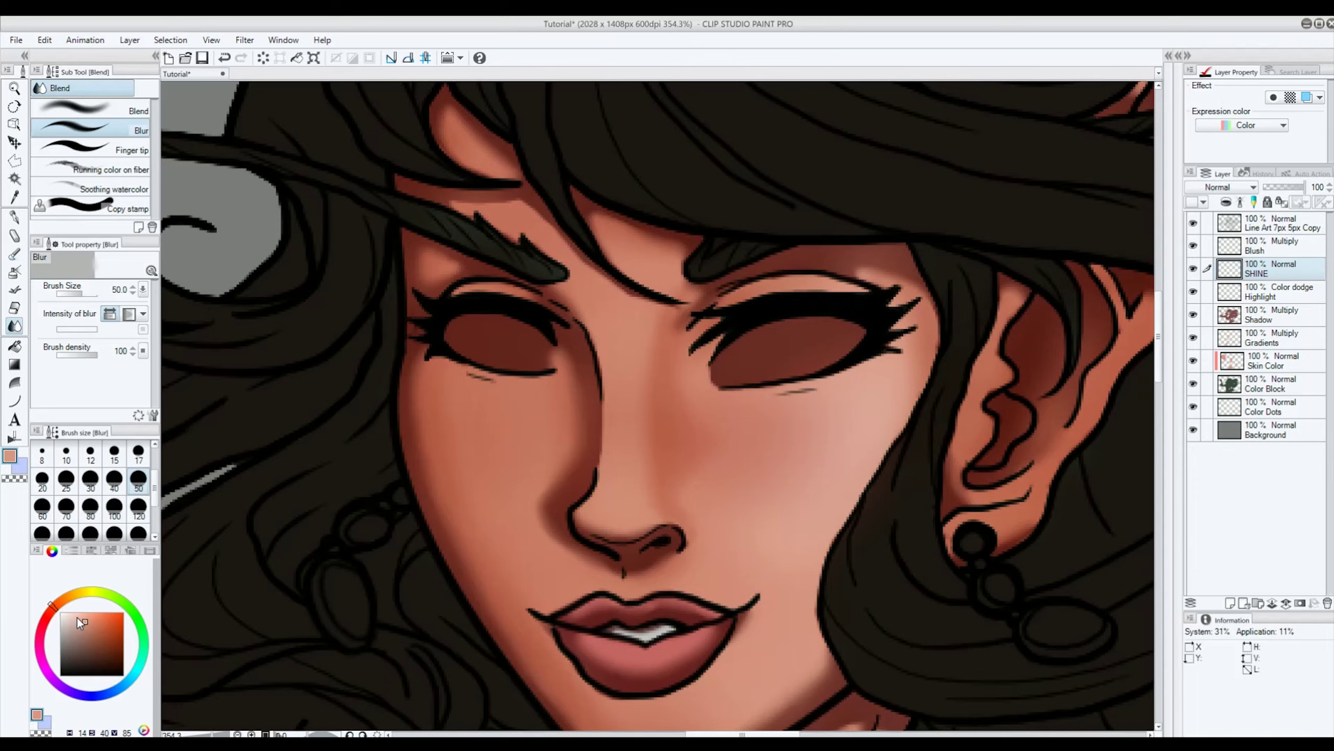
Step: Sample the skin color on the nose bridge and lighten it to a near-white peach for the G-pen
drag(77, 618, 73, 612)
click(15, 196)
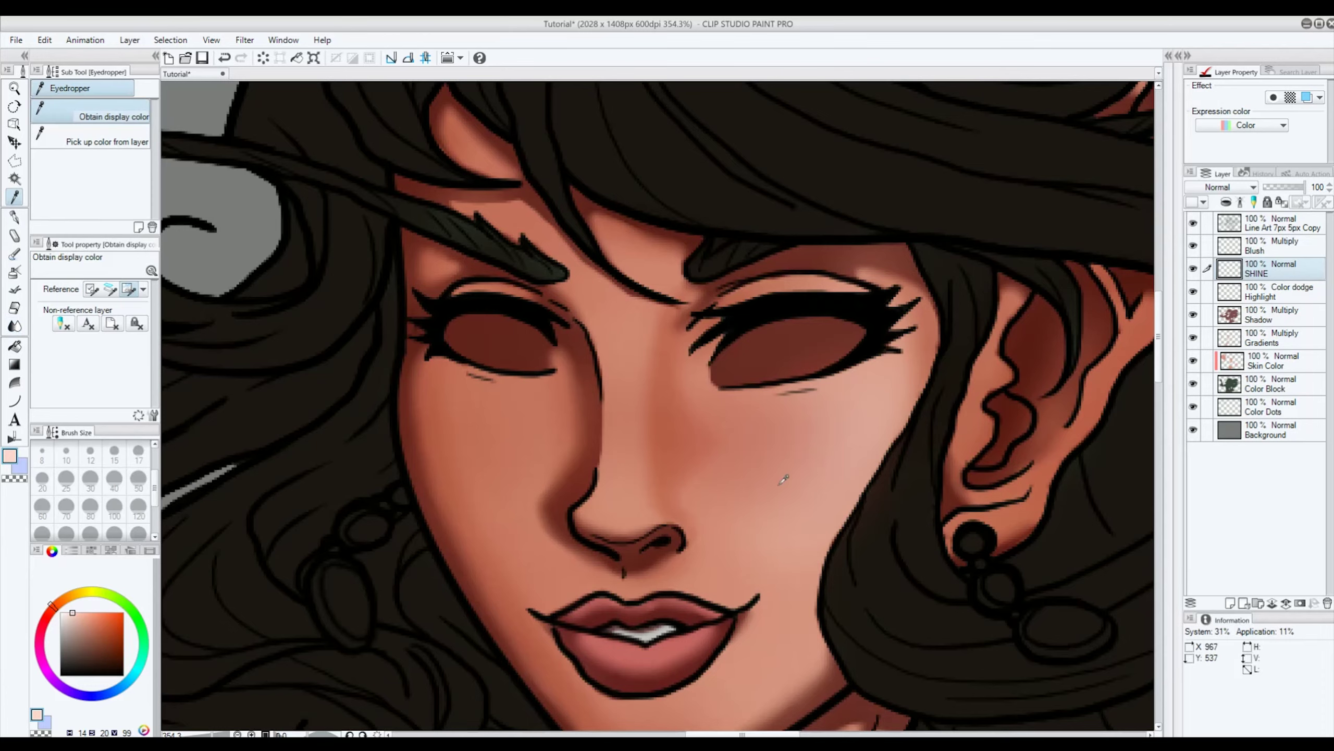
click(633, 444)
click(84, 621)
drag(83, 621, 80, 617)
drag(74, 613, 68, 609)
click(14, 216)
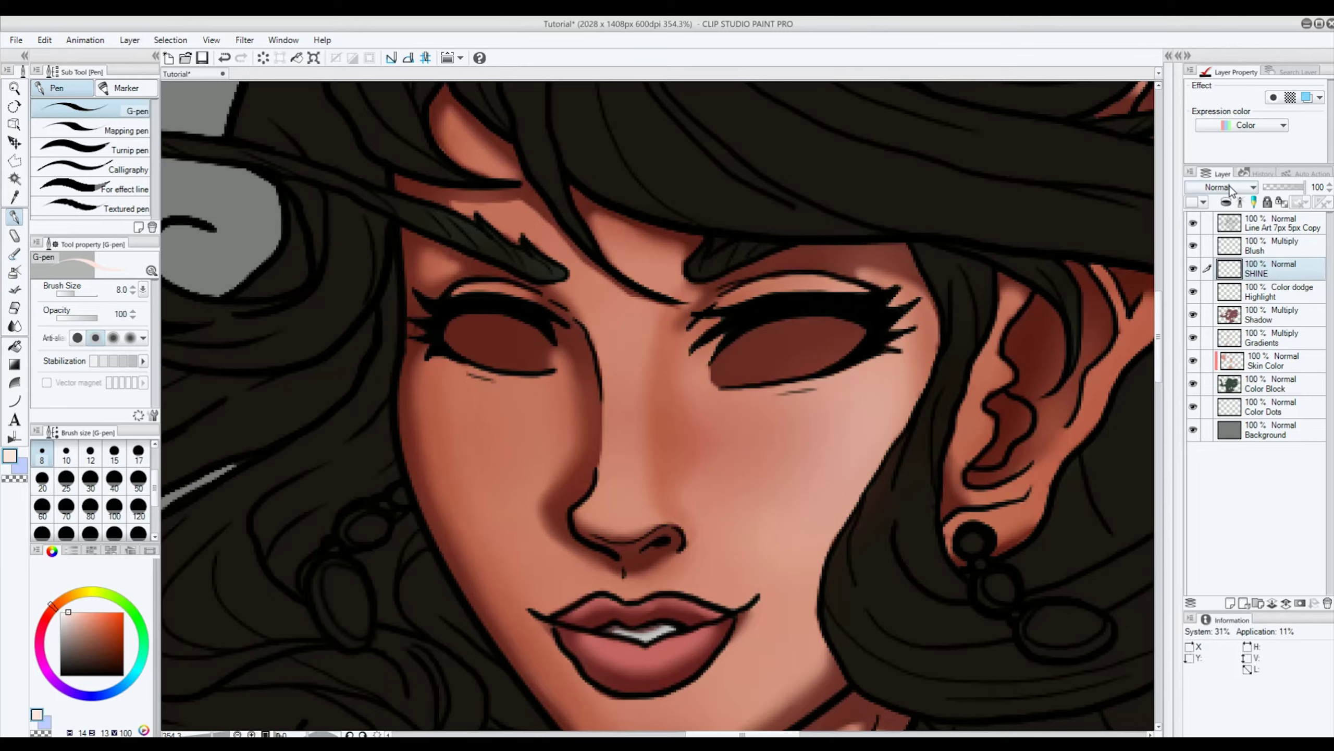
Step: Set the SHINE layer to Color dodge and paint two shine spots on the nose tip
click(1208, 188)
click(1245, 313)
drag(628, 506, 636, 508)
click(648, 509)
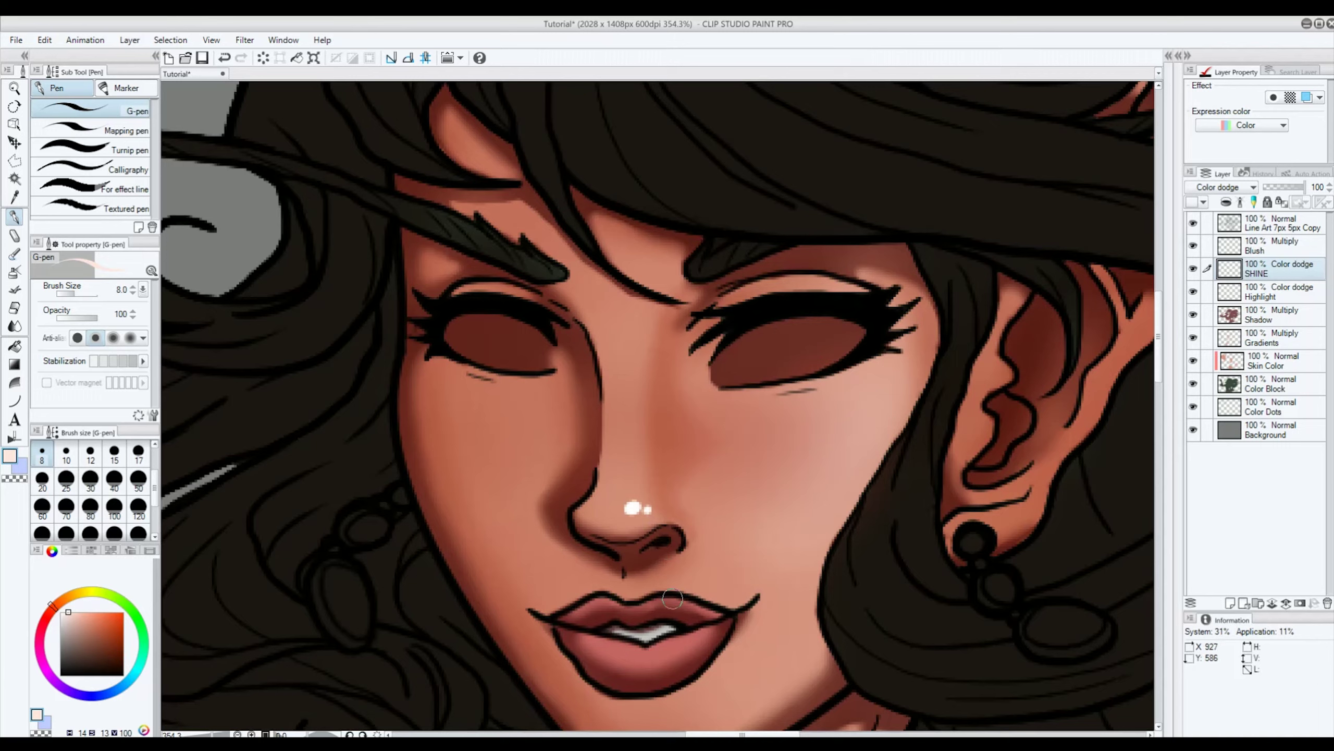
Step: Paint shine along the upper lip's edge and two glossy spots on the lower lip
drag(662, 600, 702, 607)
drag(615, 600, 583, 600)
mouse_move(671, 649)
mouse_down()
mouse_move(660, 651)
mouse_move(683, 642)
mouse_up()
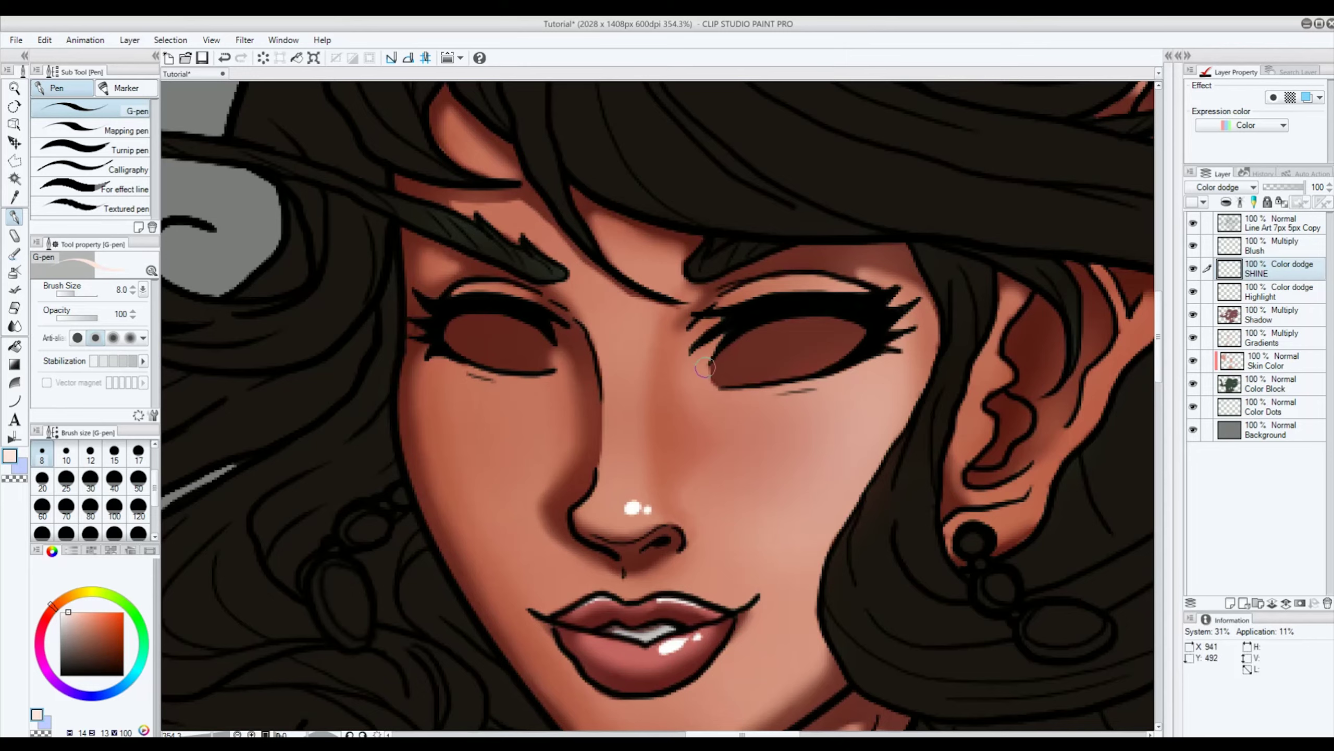
Step: Paint small shine marks at the inner corners of both eyes
drag(705, 366, 723, 392)
drag(556, 358, 536, 378)
scroll(490, 283, down, 3)
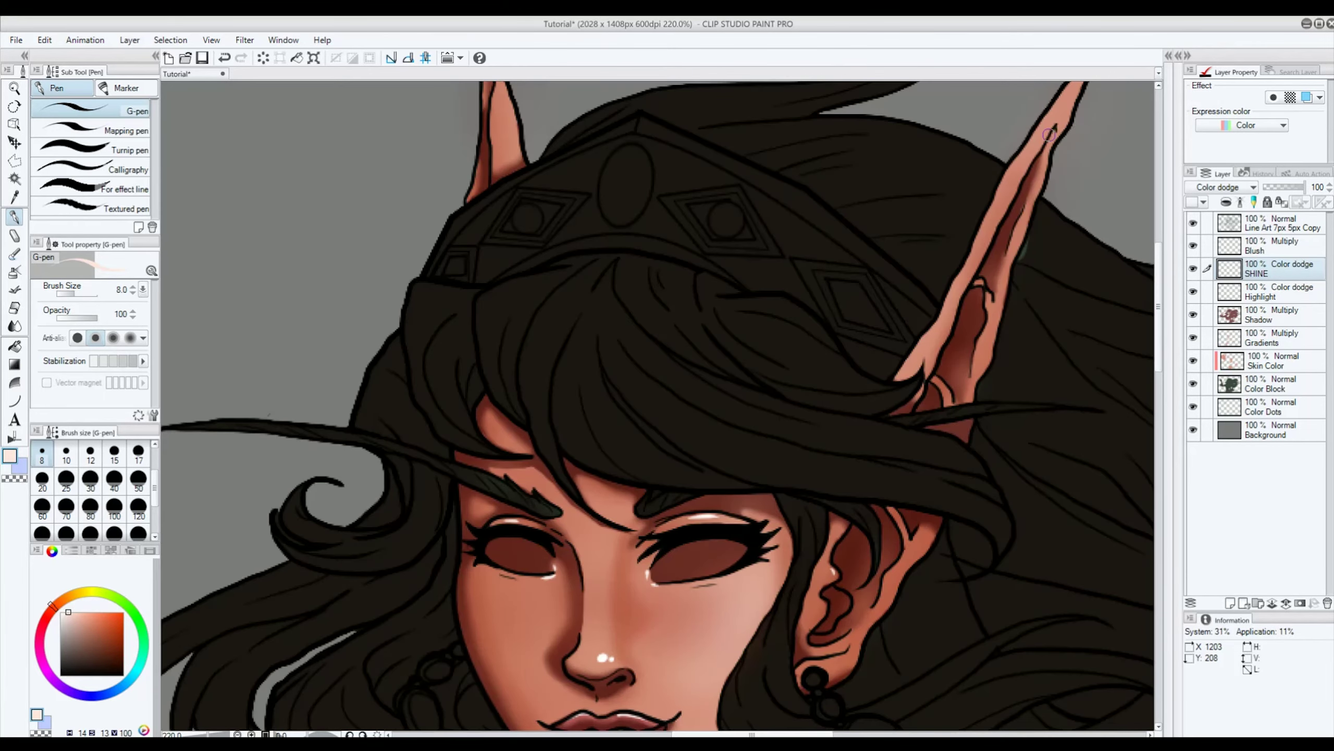
scroll(1048, 135, down, 3)
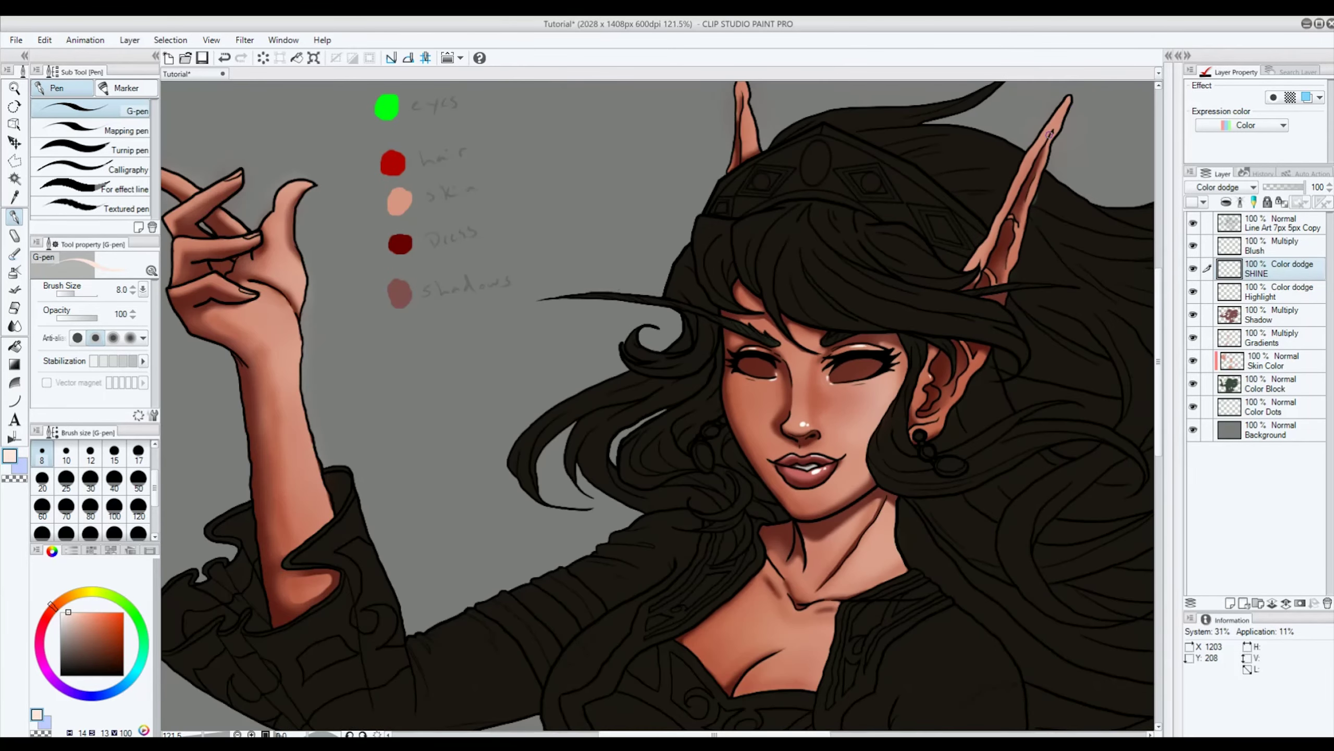
scroll(1041, 374, down, 1)
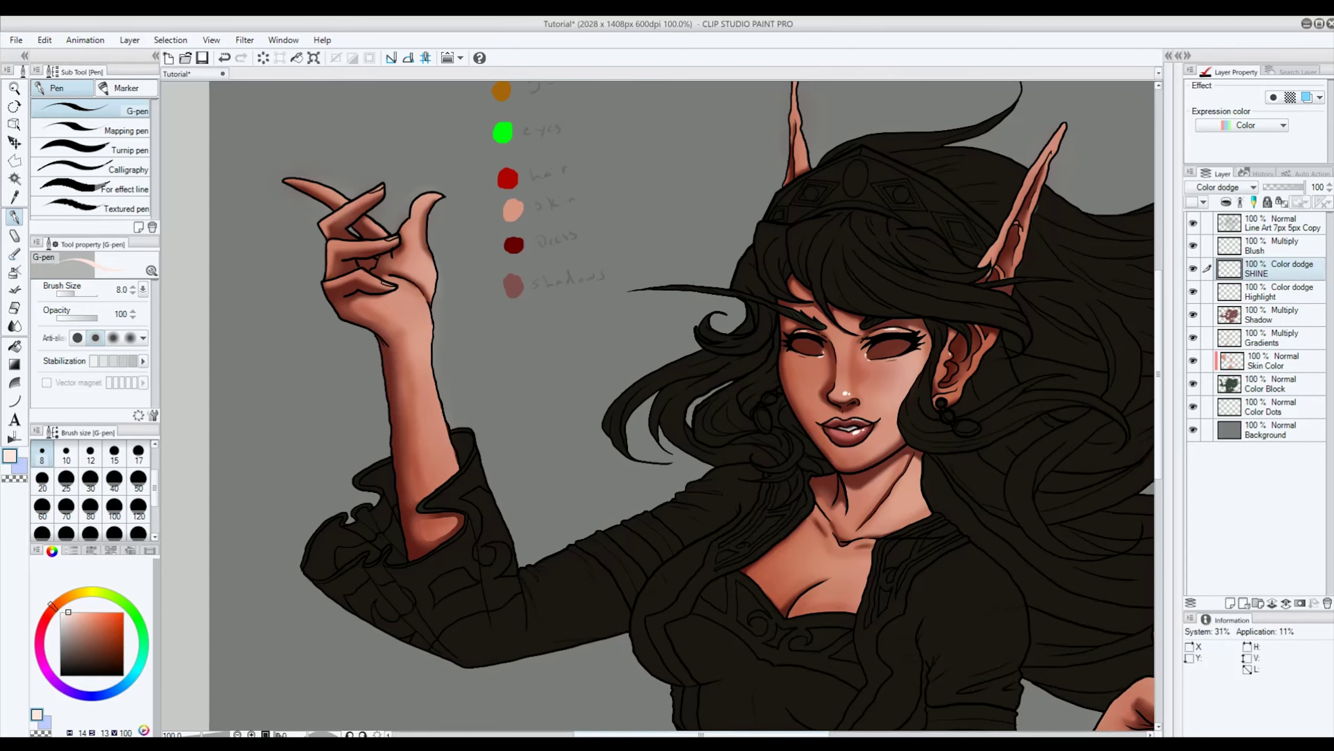
scroll(1042, 472, right, 5)
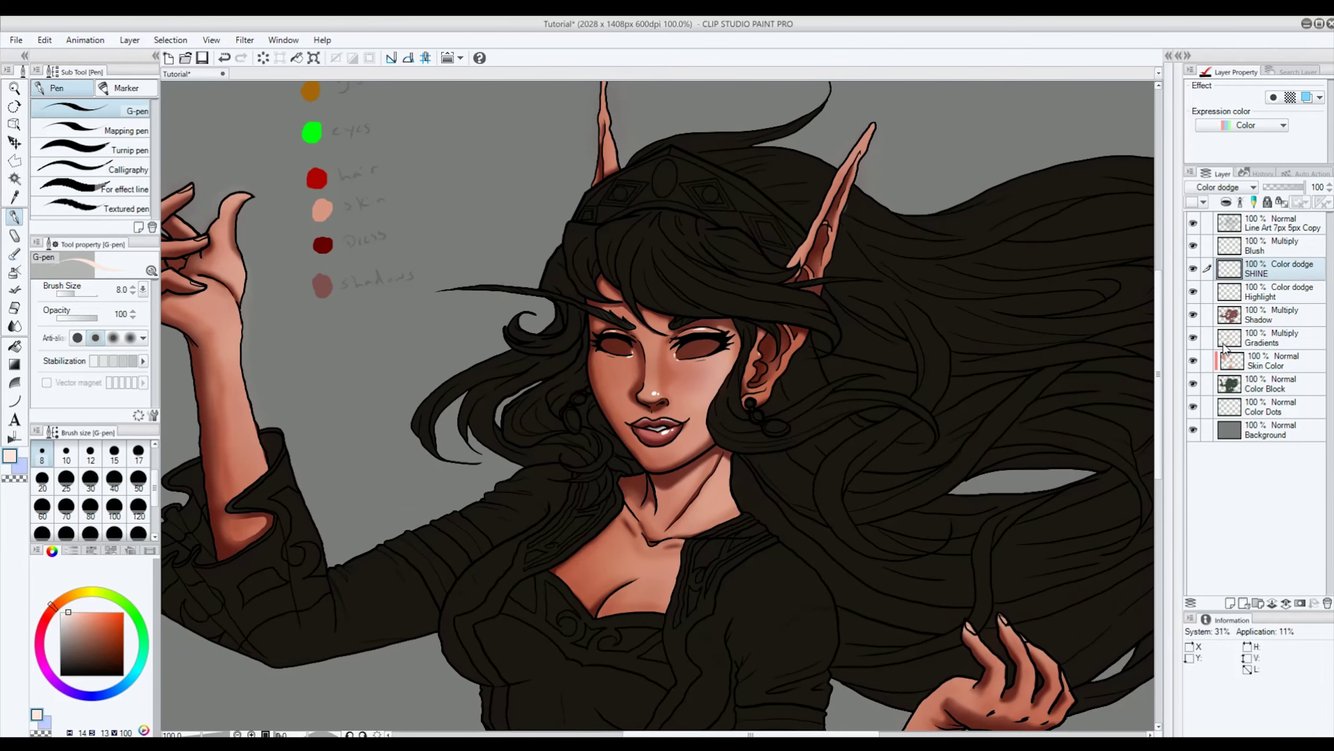
Step: Prepare a darker tone of the skin swatch color and the Soft airbrush at size 17 on the Shadow layer
click(1281, 316)
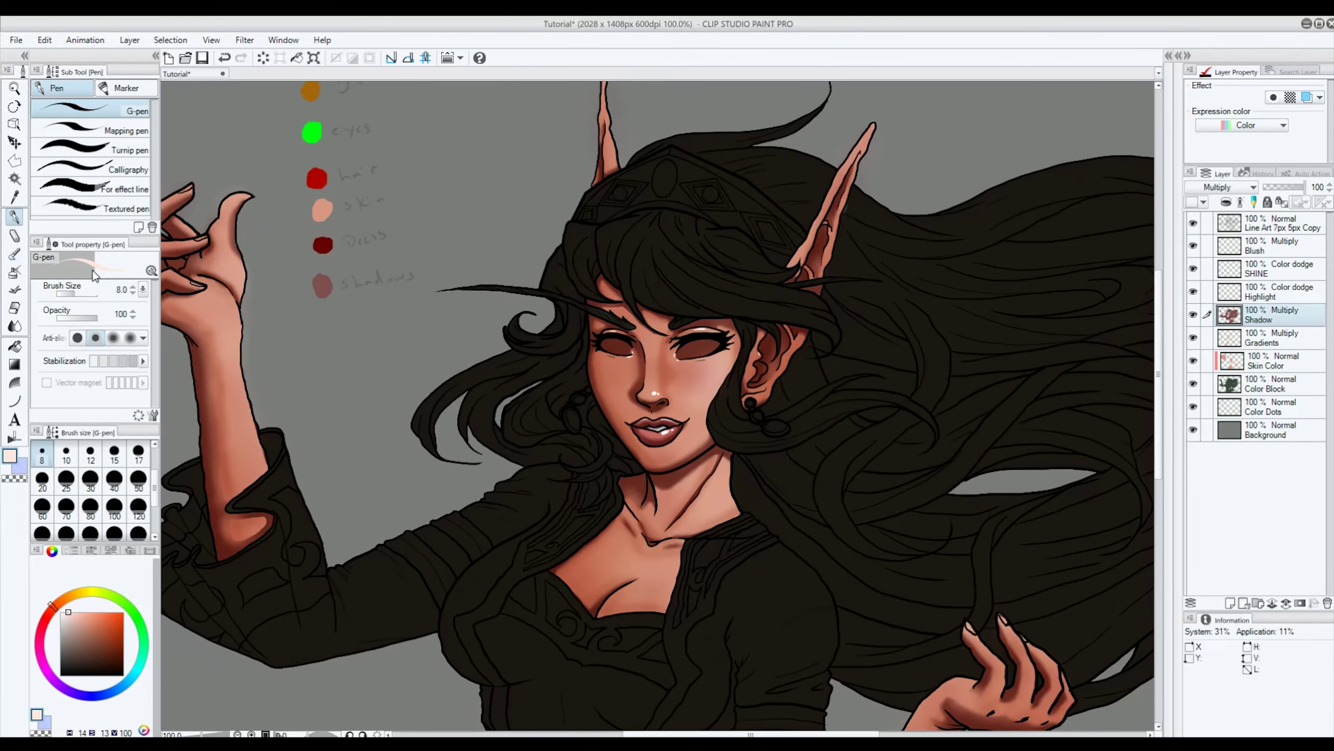
key(i)
click(329, 213)
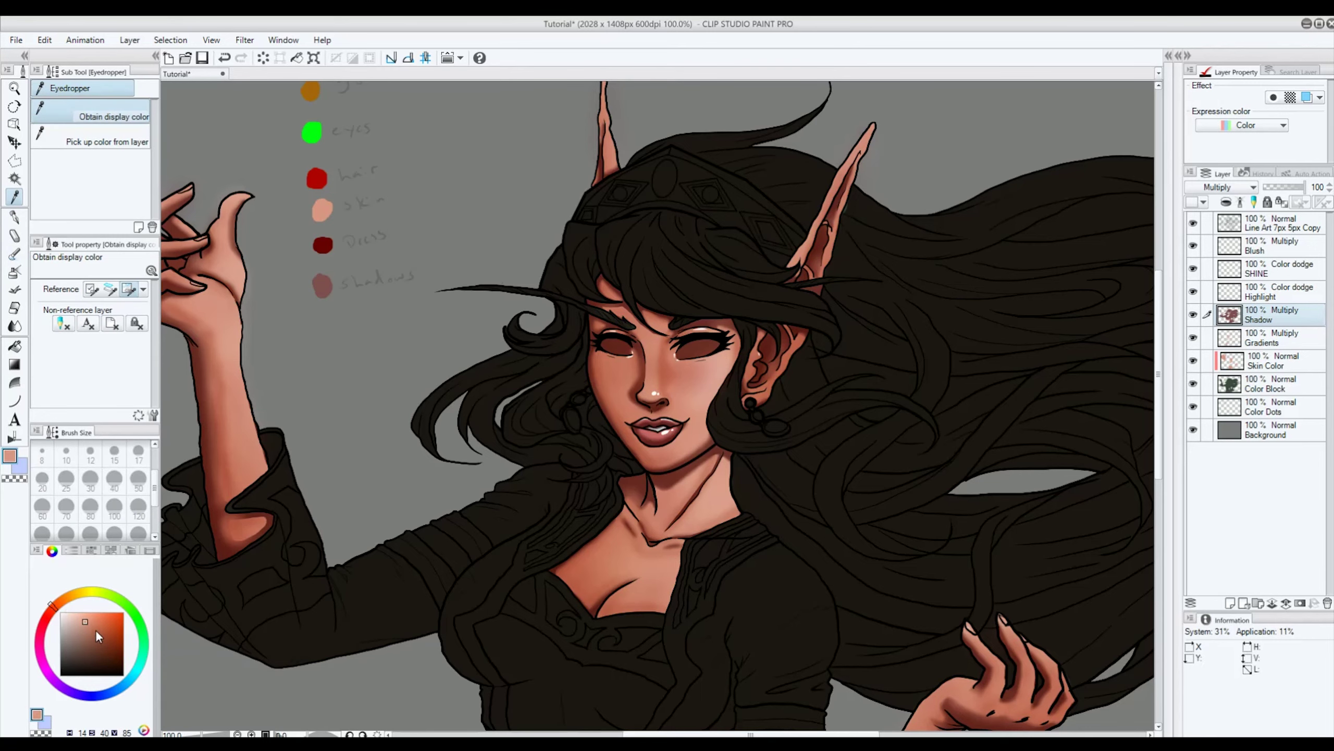
click(96, 629)
click(17, 271)
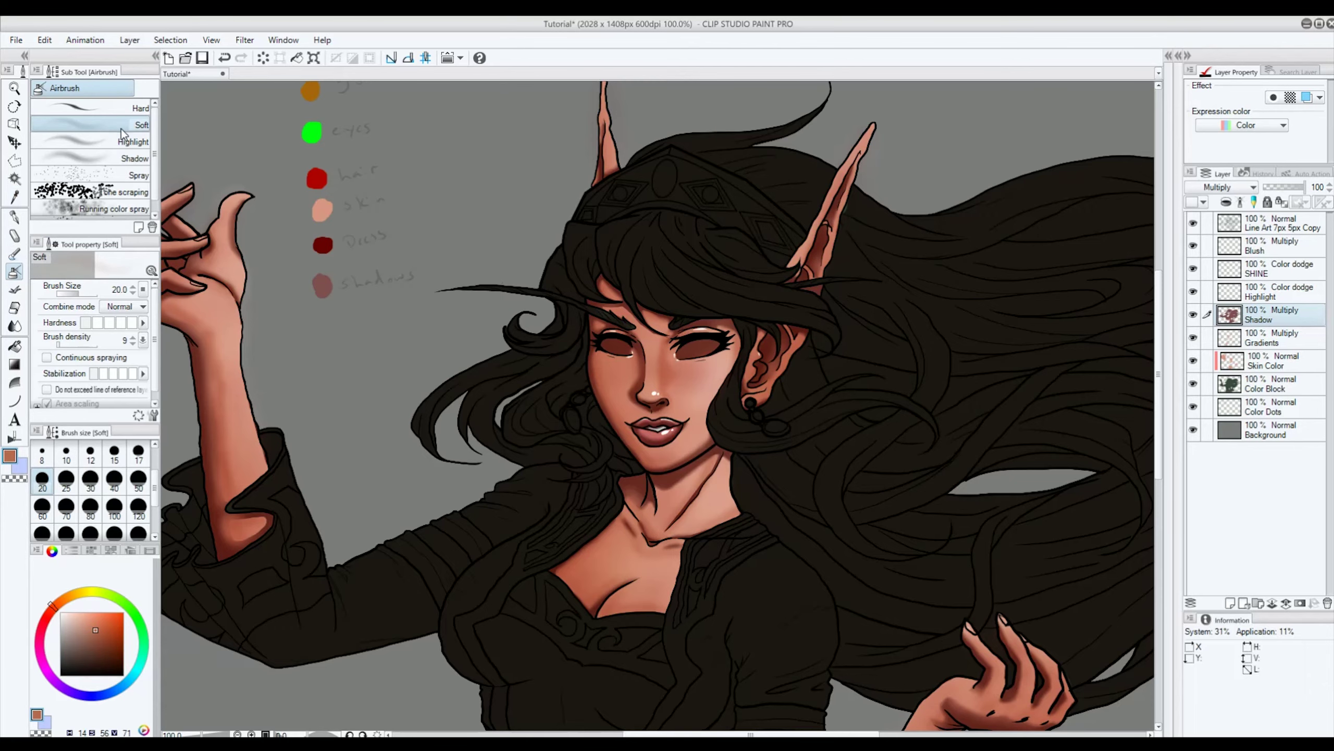
scroll(694, 354, up, 3)
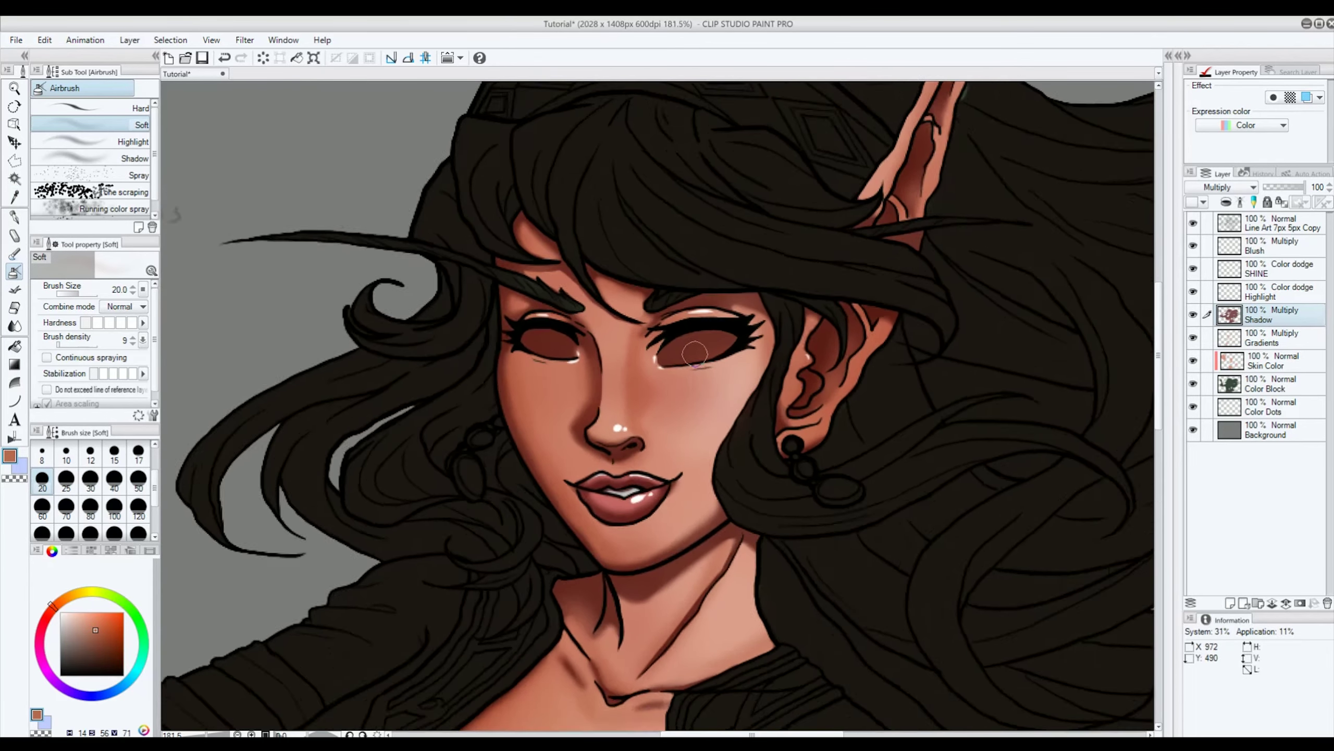
scroll(694, 354, up, 3)
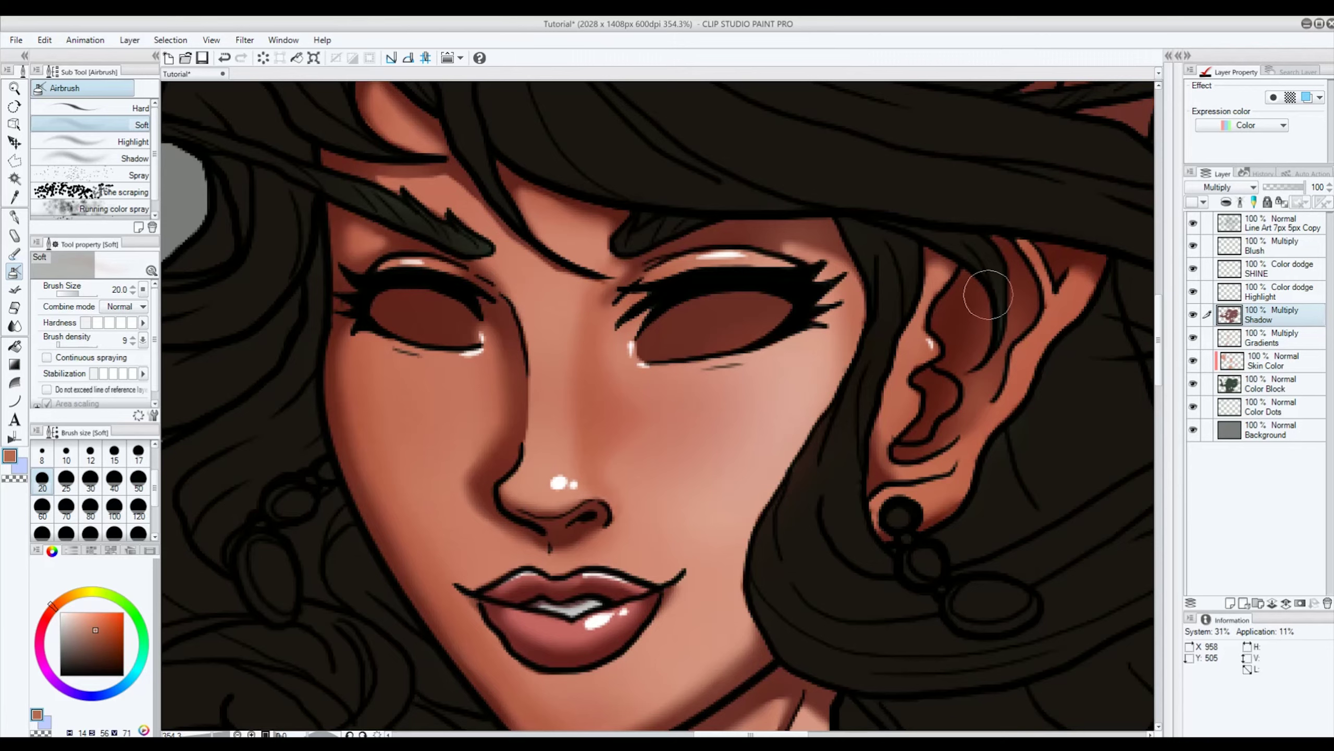
click(139, 453)
scroll(1001, 465, down, 6)
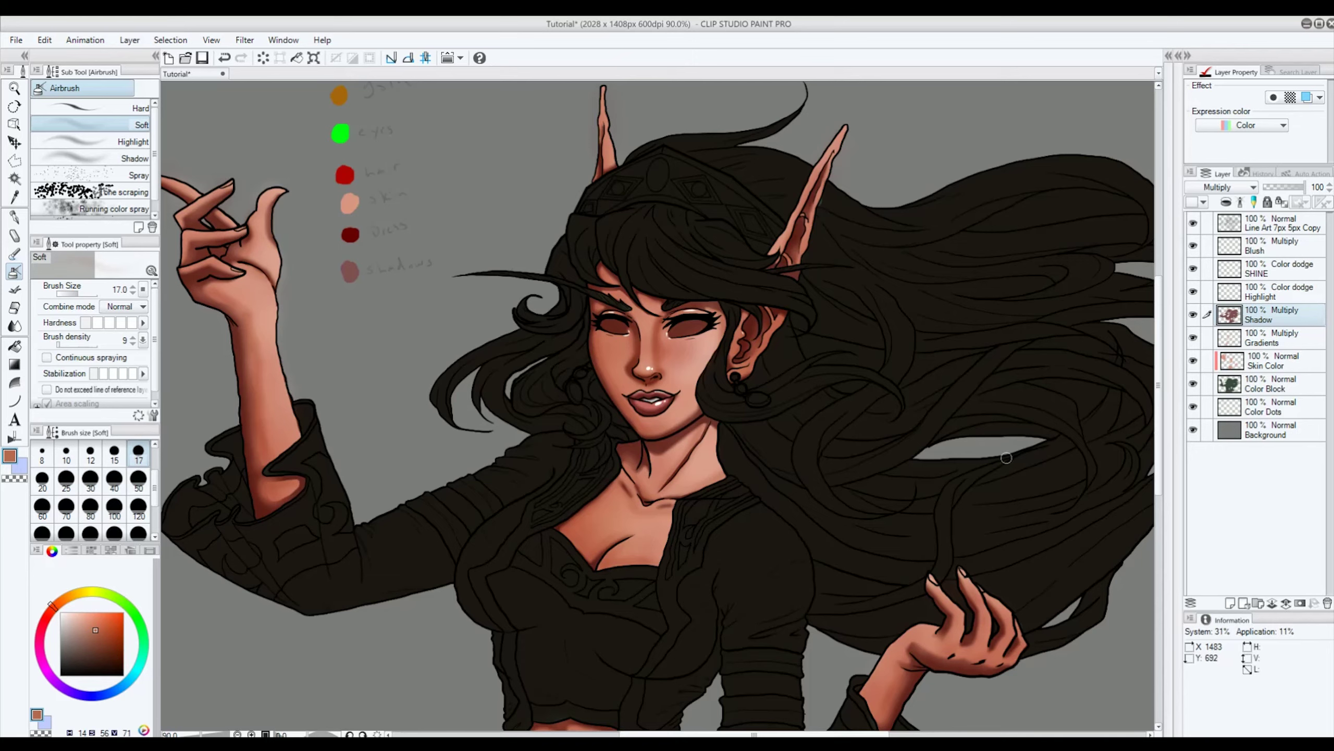
Step: Add a layer named Shadows2 above the Shadow layer and sample the shadows swatch color for it
click(1230, 602)
double_click(1255, 318)
text(Shad)
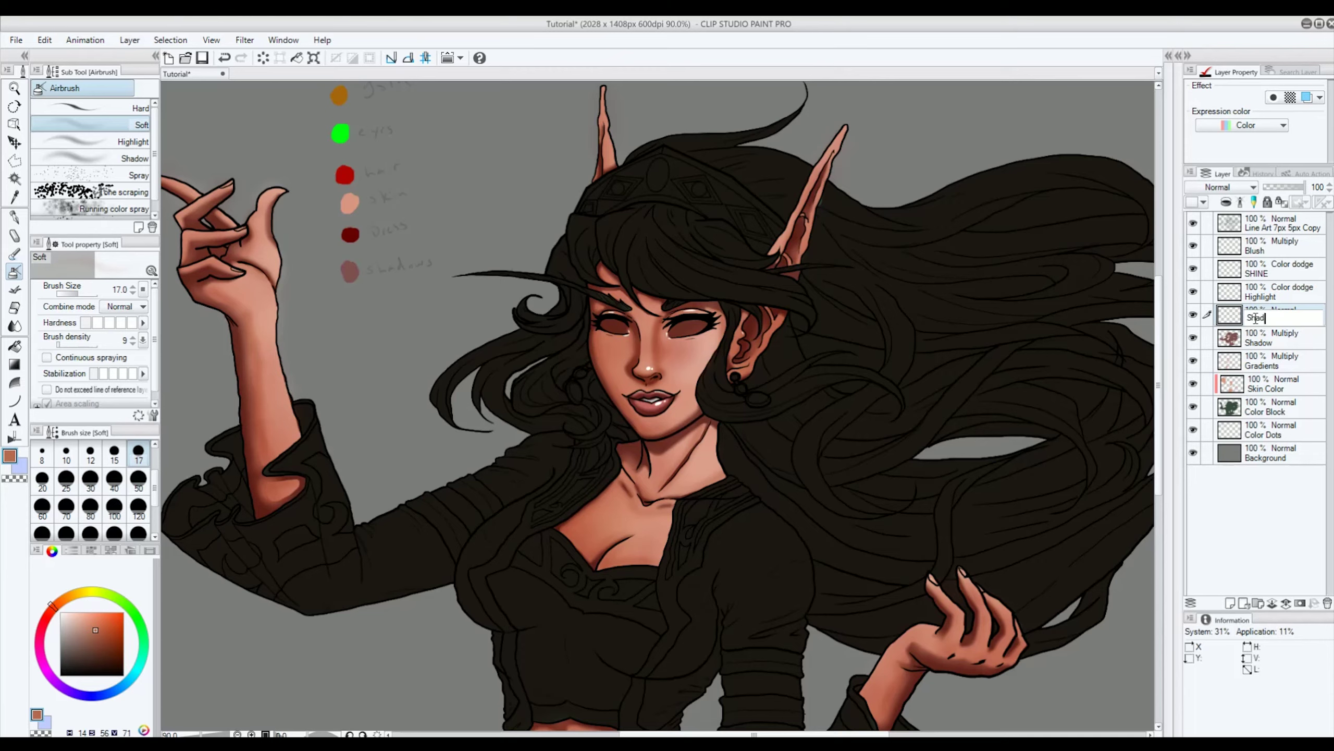
text(ows2)
key(Return)
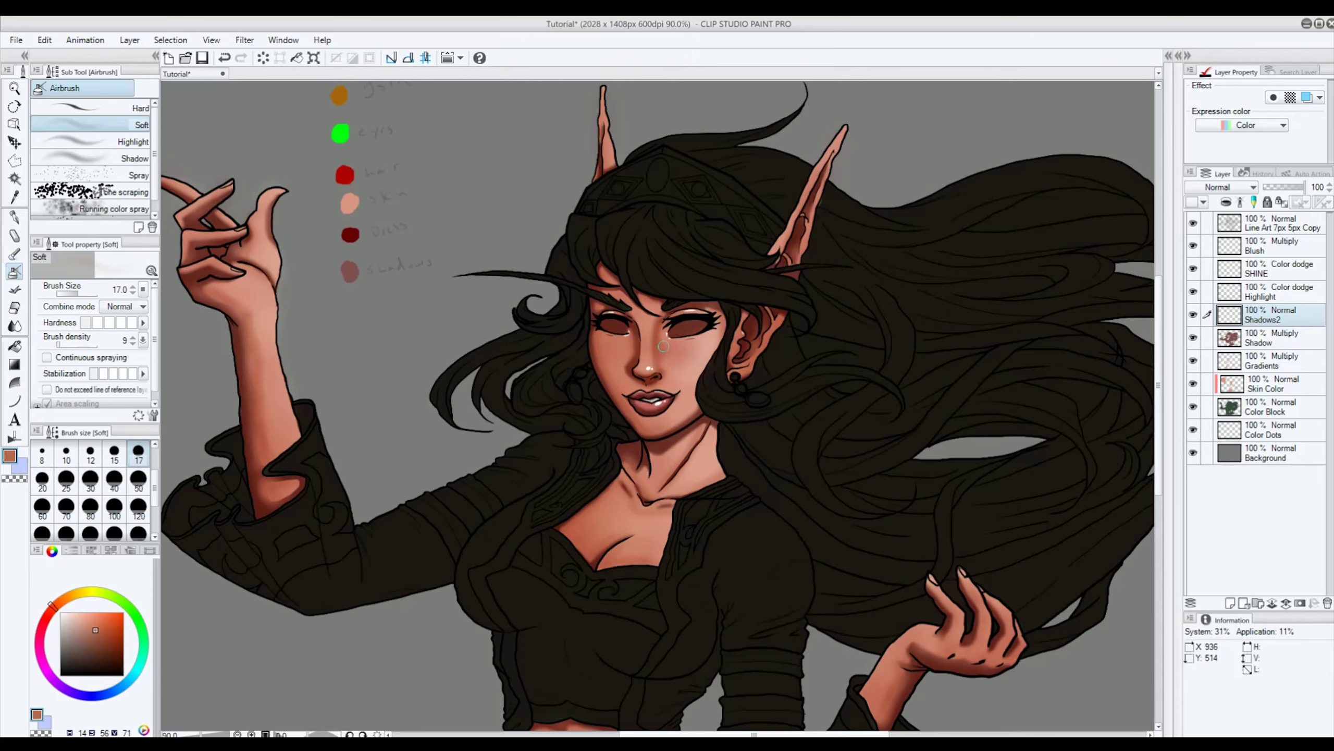
click(14, 197)
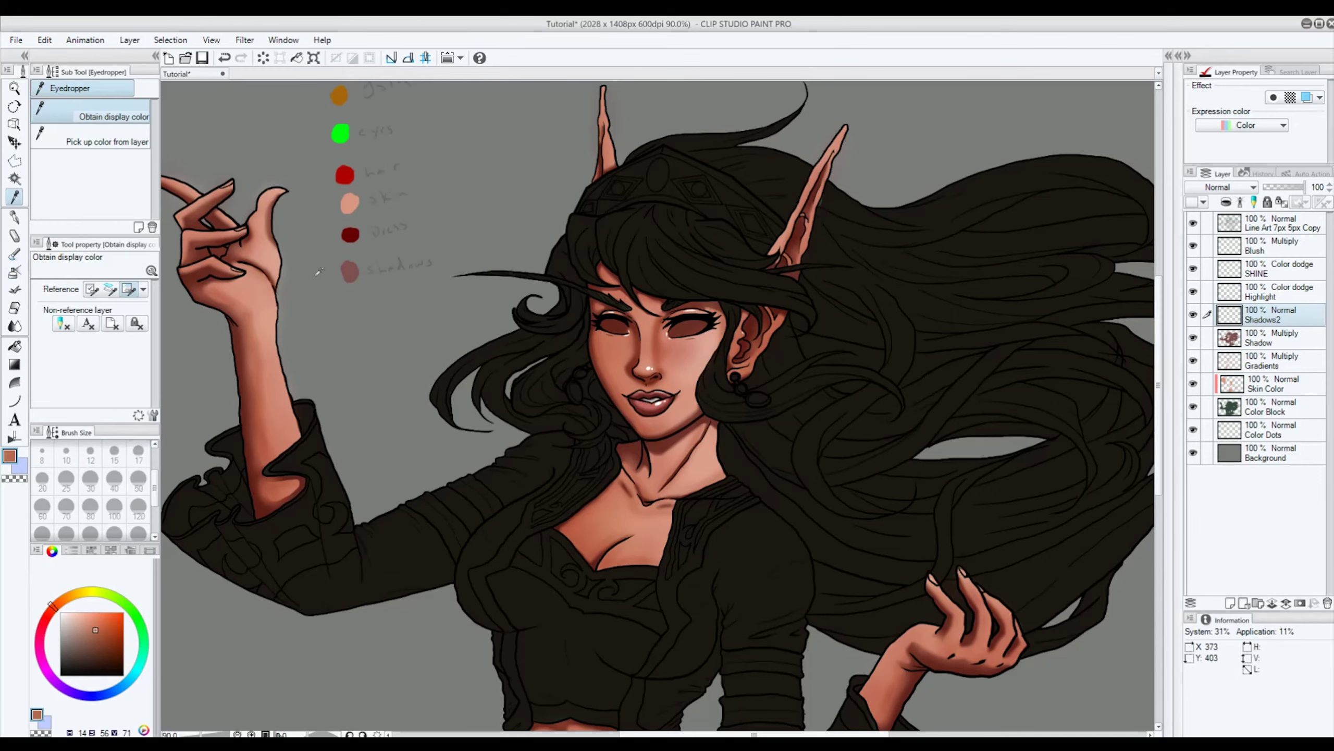
click(348, 273)
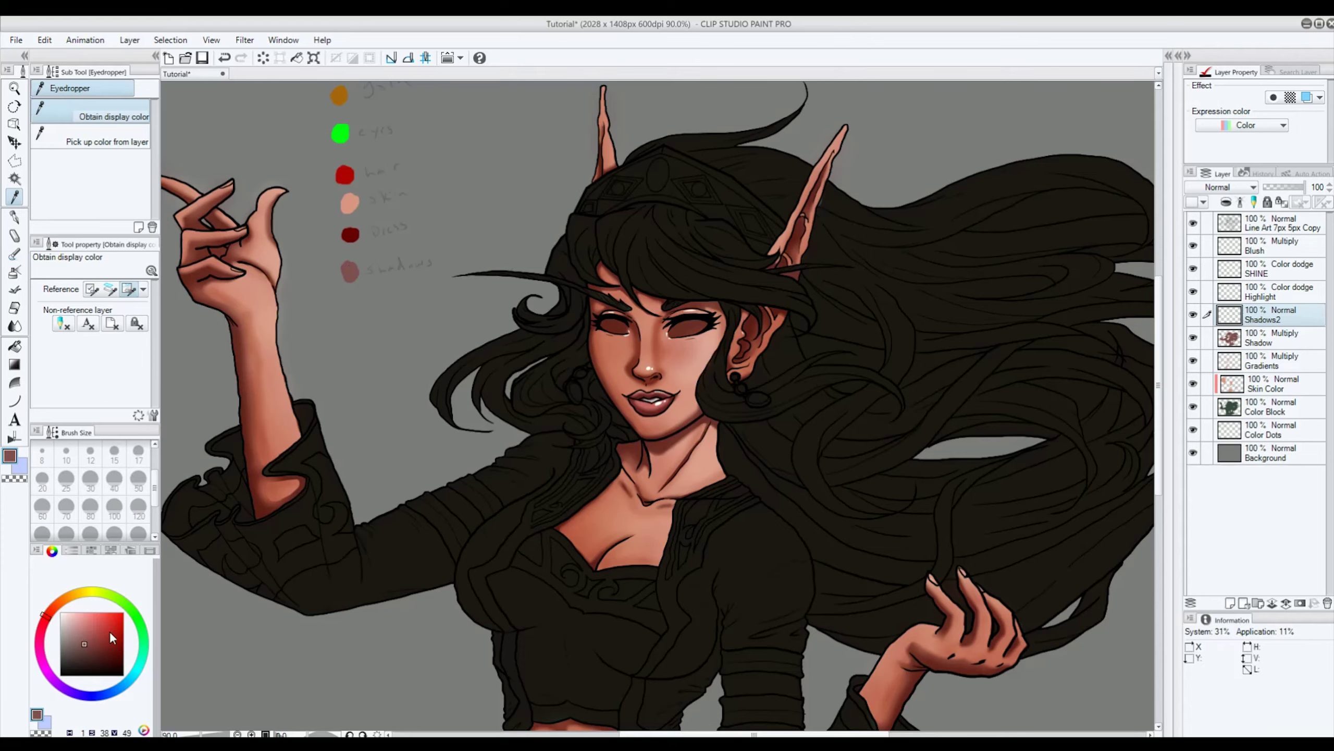
Step: Pick a darker tone of the shadow color and set the Shadows2 layer's blending mode to Multiply
click(90, 651)
click(1239, 189)
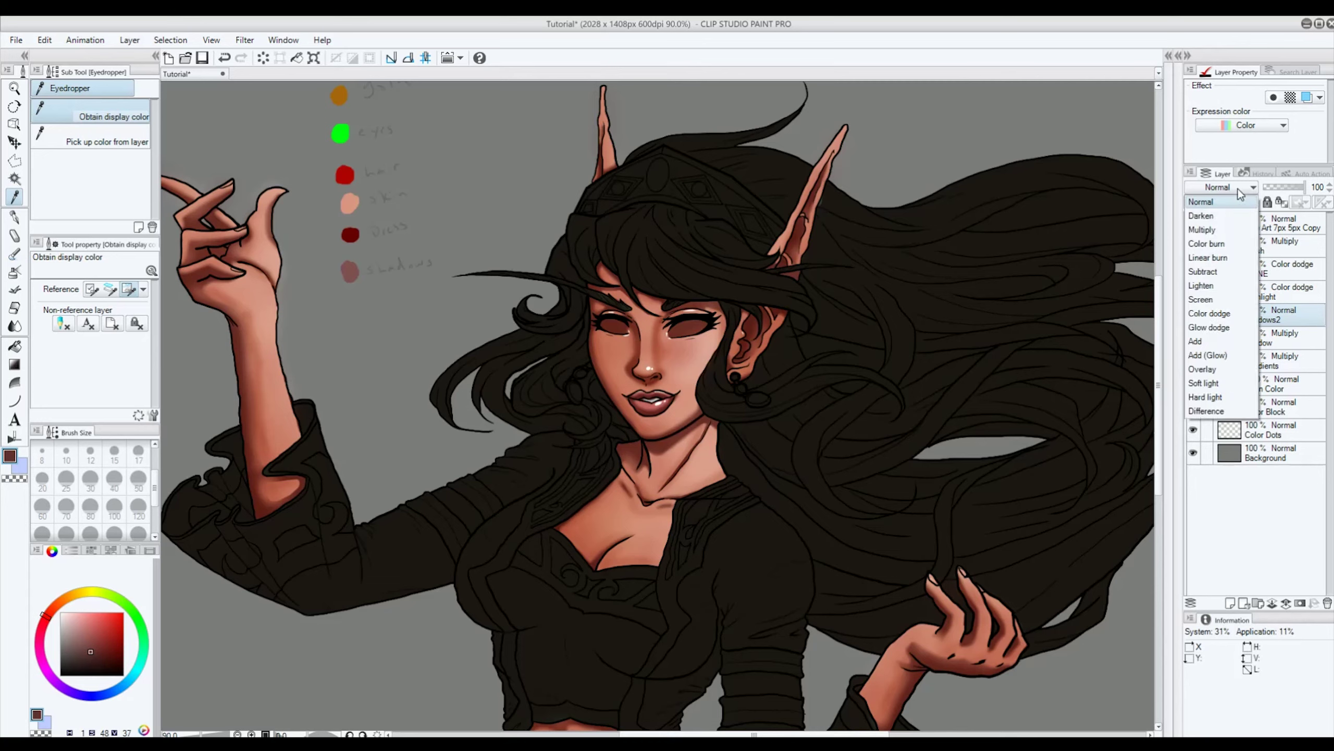
click(1238, 235)
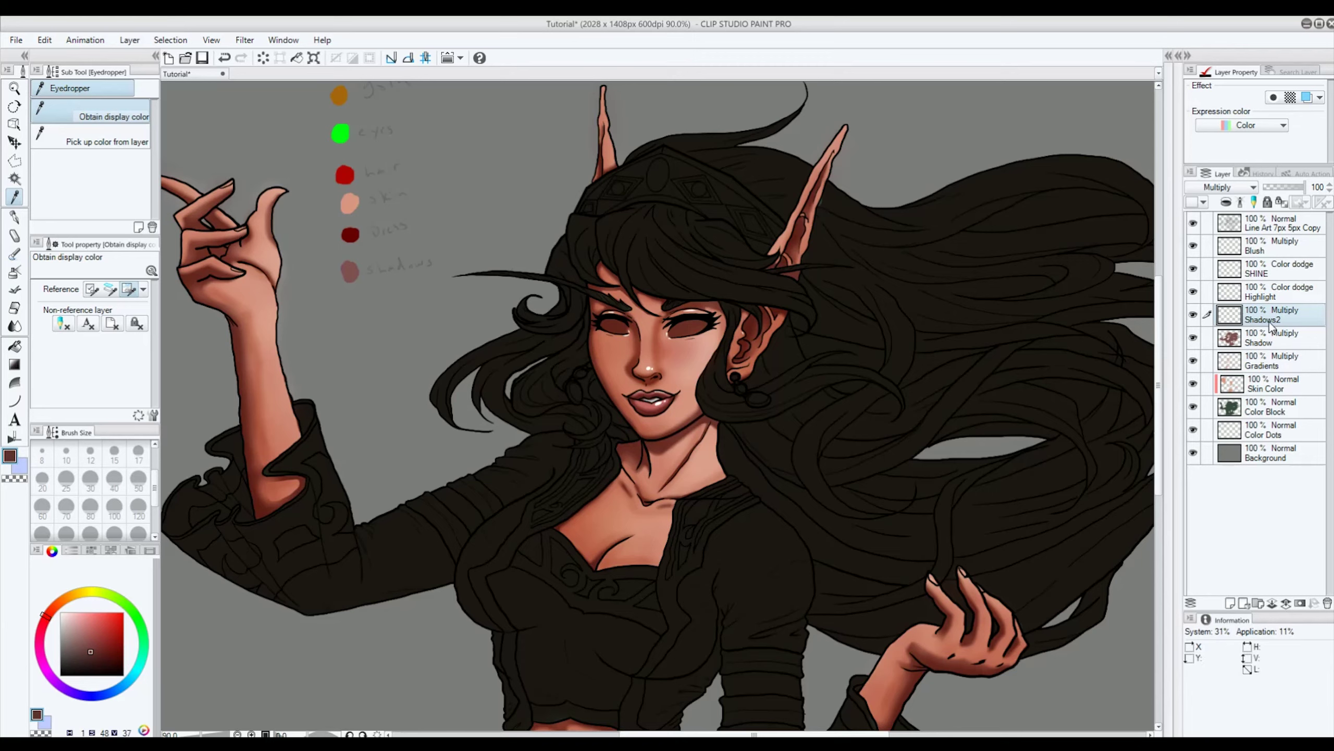
Step: Paint a dot of the darker shadow tone below the shadows swatch on the Color Dots layer with the G-pen, and save
click(1294, 434)
click(15, 215)
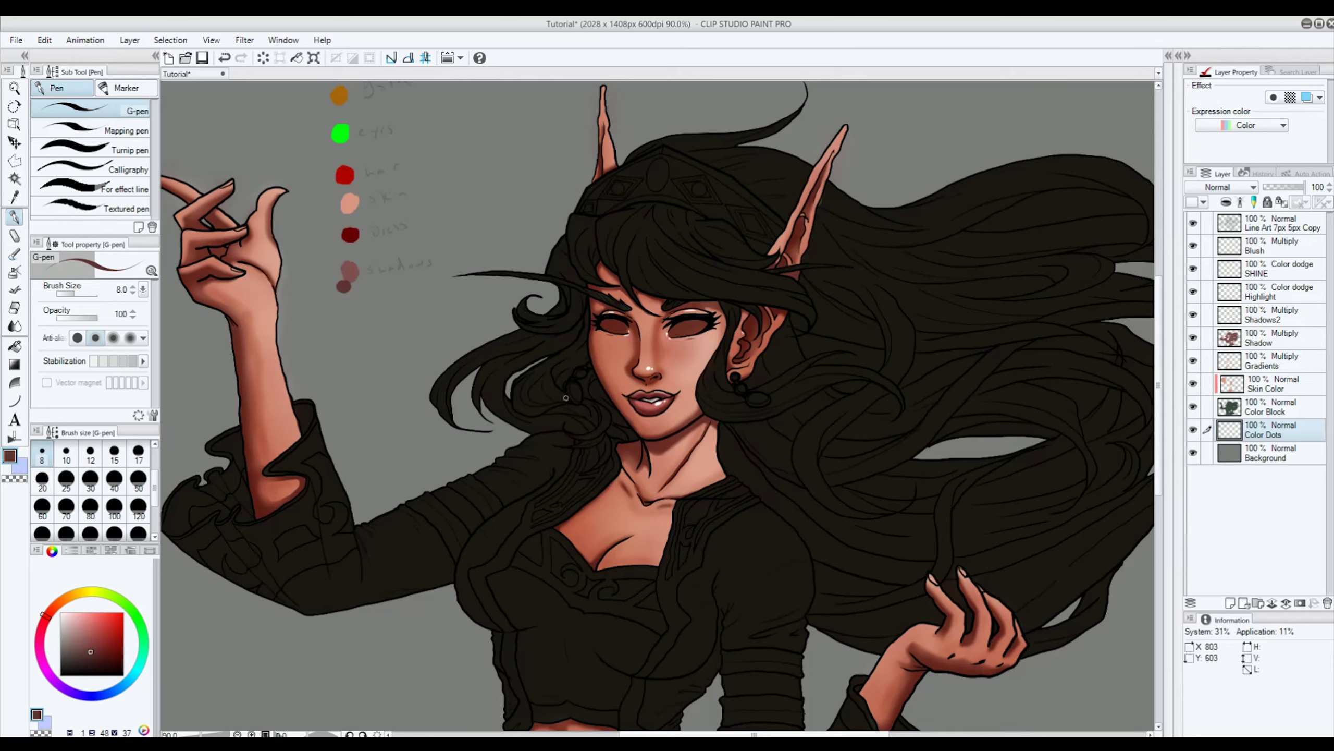
key(ctrl+s)
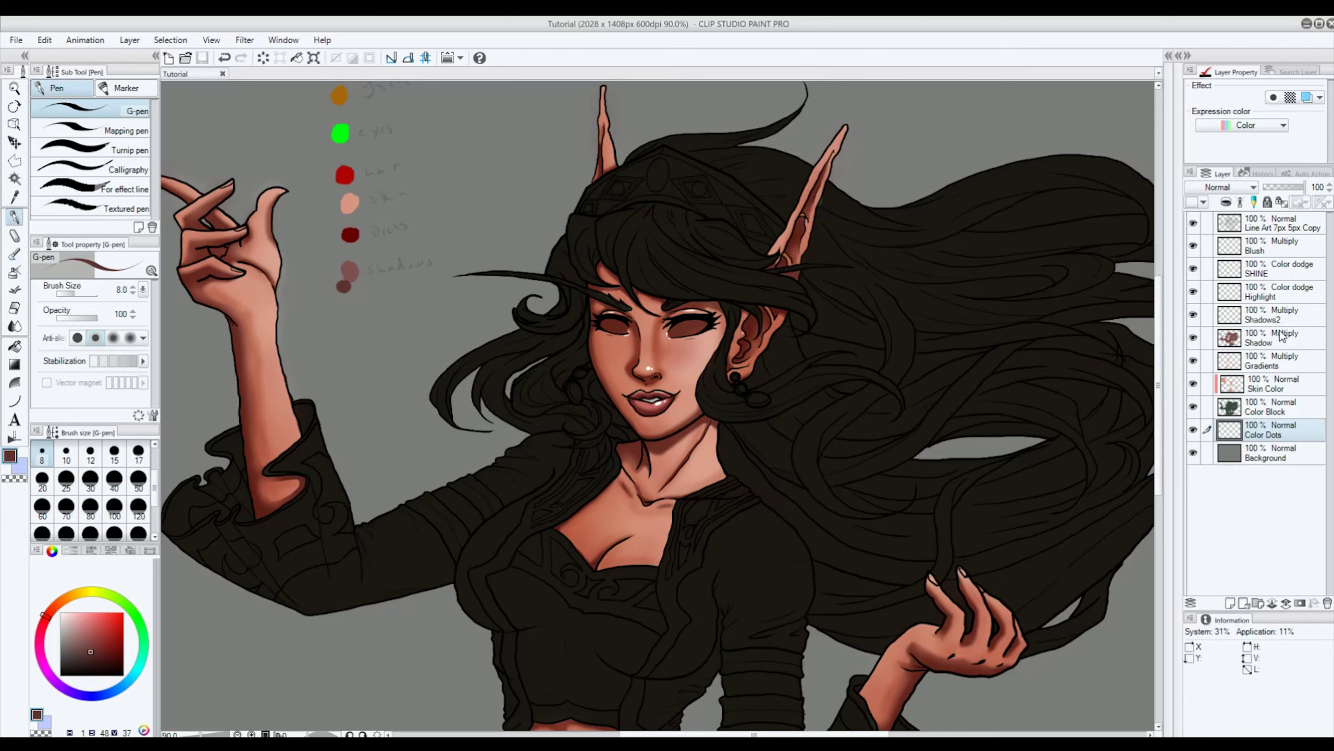
Step: Paint dark shadows into the inner hollows and folds of the ear on the Shadows2 layer with the G-pen at size 8
click(1293, 321)
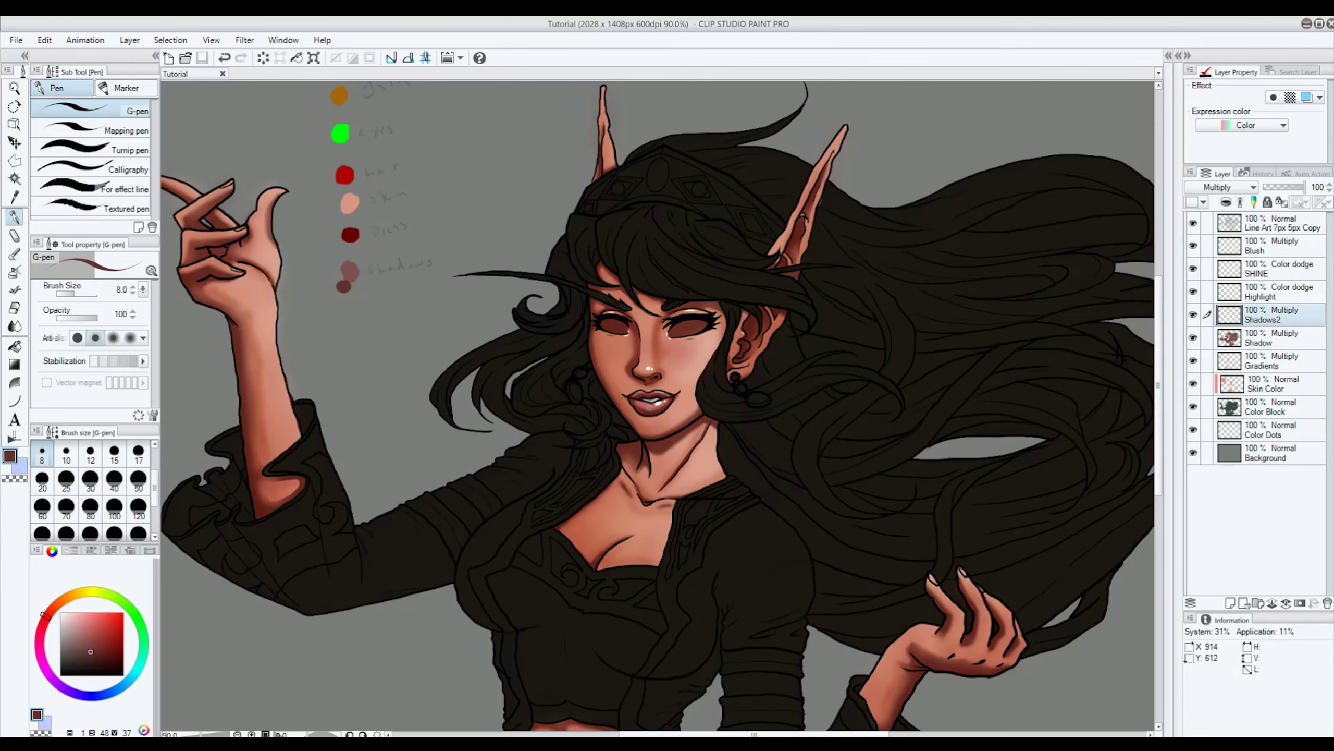
scroll(651, 408, up, 8)
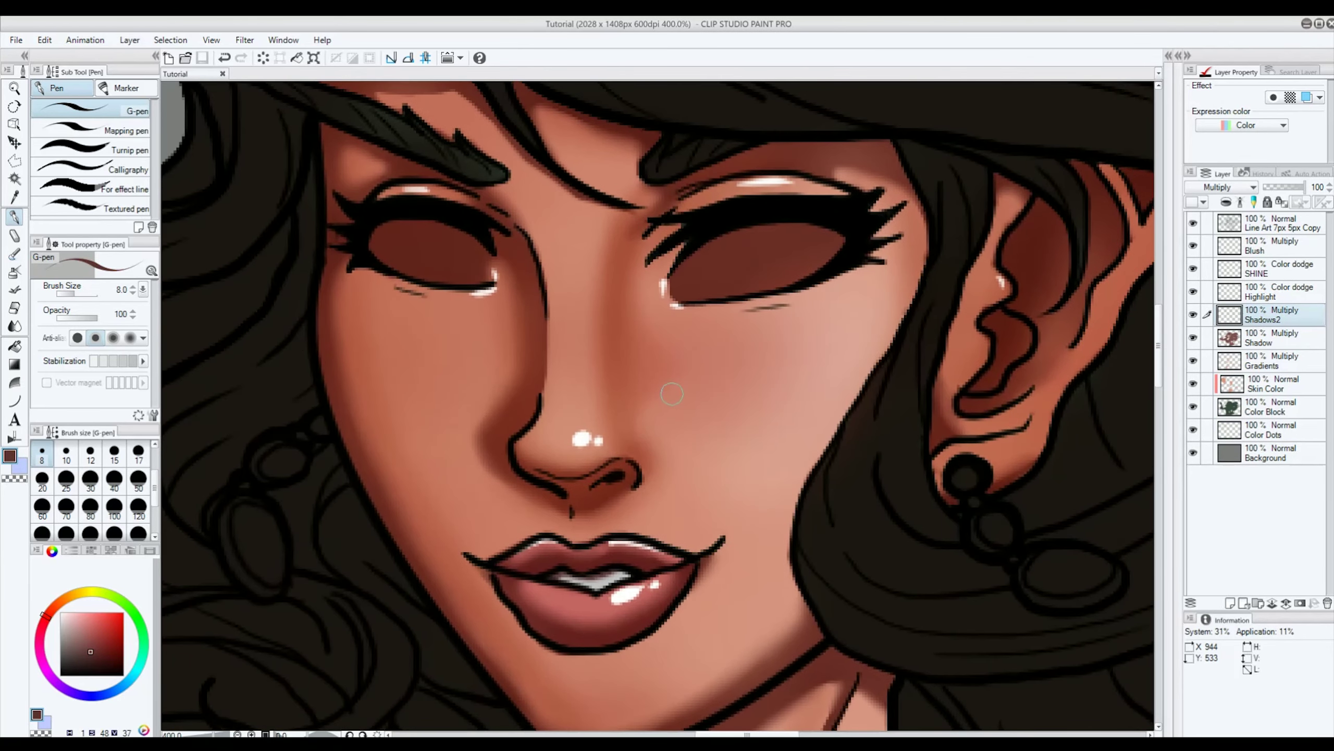
mouse_move(993, 313)
mouse_down()
mouse_move(992, 337)
mouse_move(1030, 342)
mouse_move(973, 390)
mouse_move(1008, 366)
mouse_up()
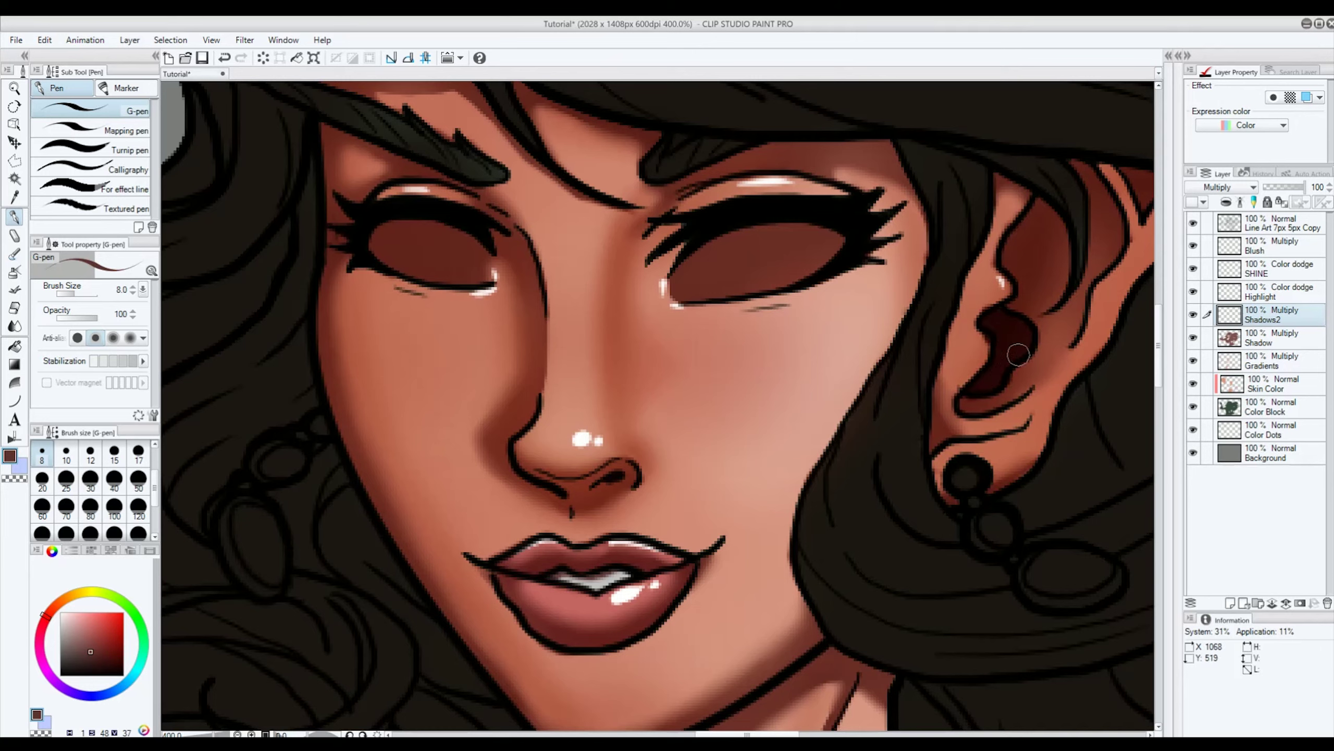
mouse_move(1013, 306)
mouse_down()
mouse_move(1025, 262)
mouse_move(1005, 269)
mouse_move(1043, 200)
mouse_up()
mouse_move(1107, 164)
mouse_down()
mouse_move(1072, 164)
mouse_move(1077, 186)
mouse_up()
drag(929, 441, 932, 453)
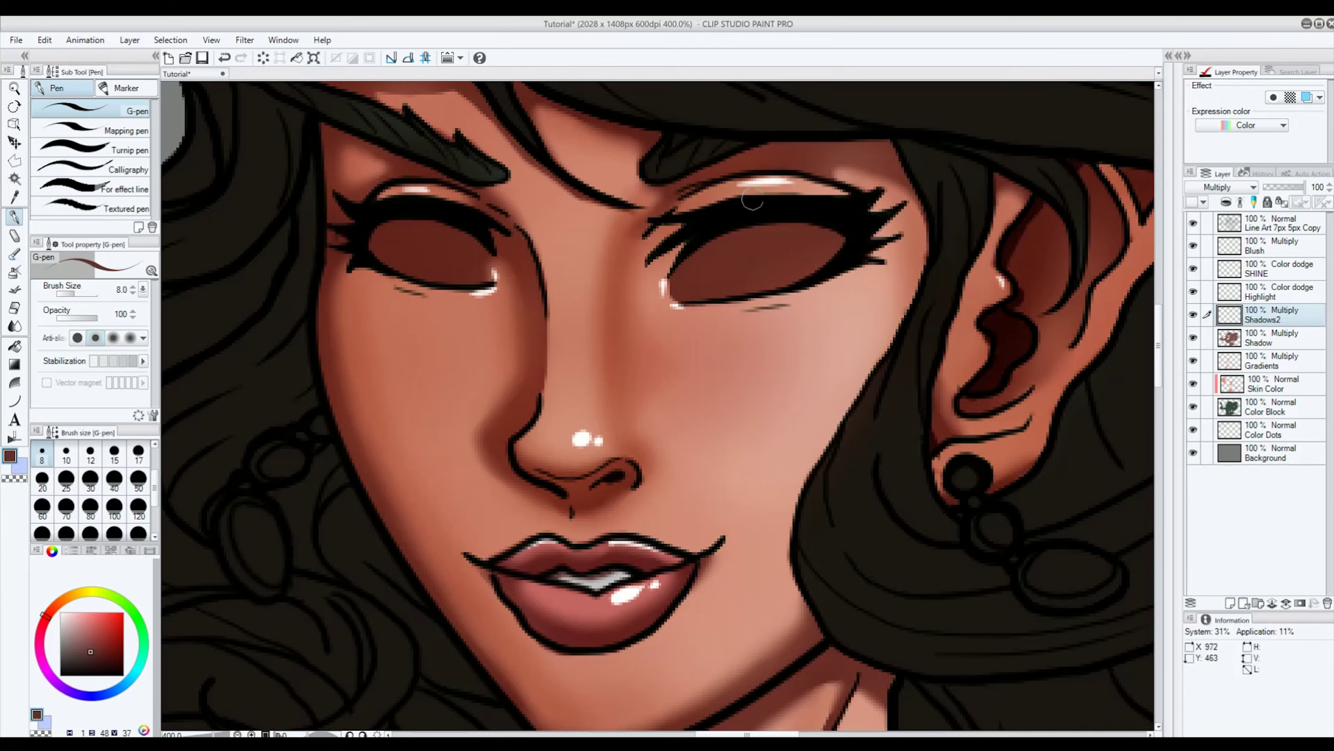
Step: Paint a darker shadow along the underside of the nose and nostrils and blur it
mouse_move(522, 466)
mouse_down()
mouse_move(604, 489)
mouse_move(578, 507)
mouse_up()
click(15, 327)
mouse_move(613, 508)
mouse_down()
mouse_move(574, 489)
mouse_move(632, 479)
mouse_up()
Step: Deepen the shading along the sides of the nose with the Soft airbrush at size 12
key(b)
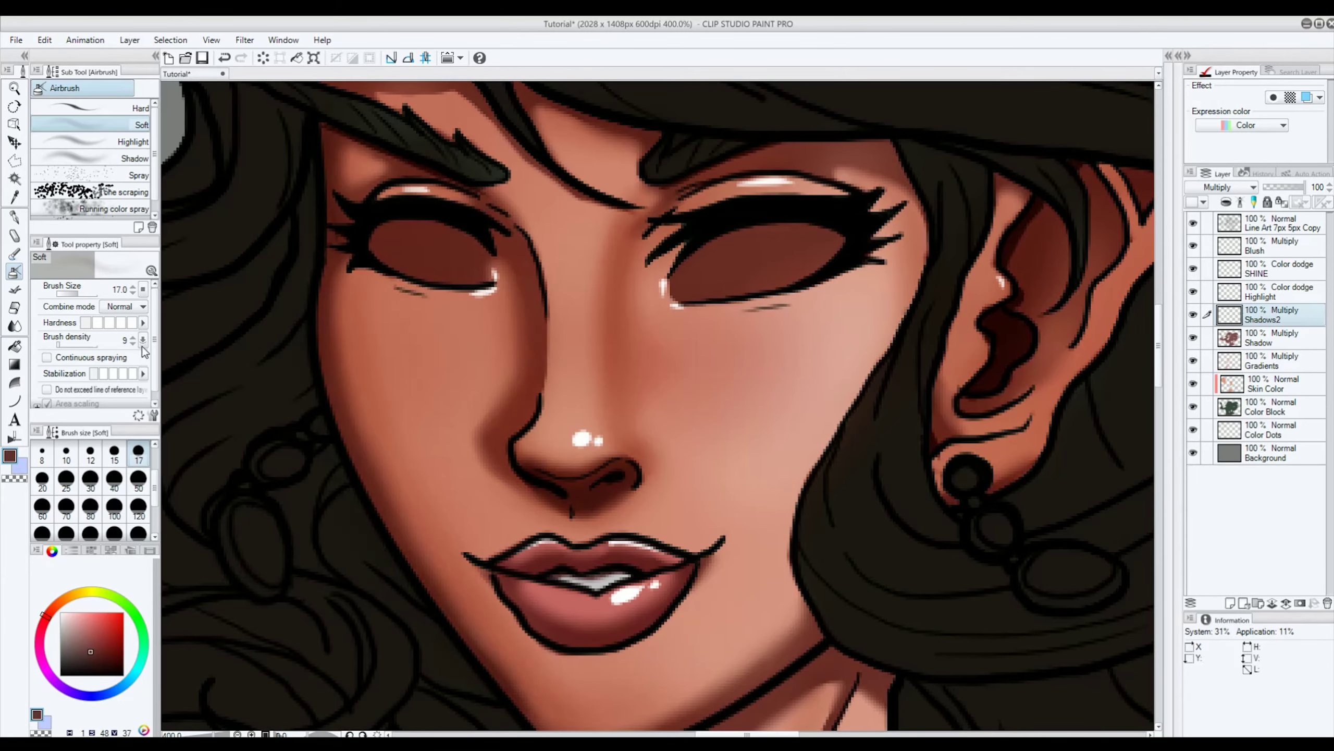
key(bracketleft)
key(bracketleft)
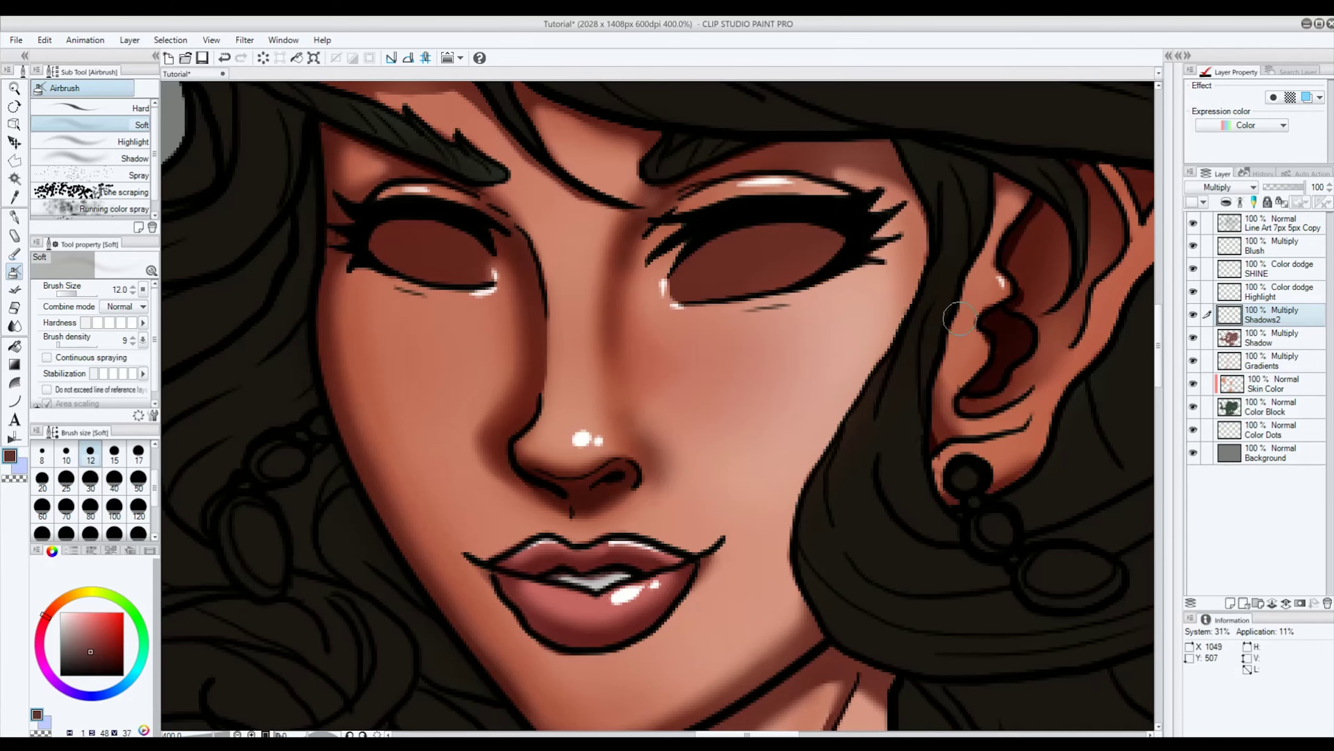
Step: Paint a dark G-pen shadow on the neck beside the hair and blur it at size 15, including the shading under the chin
scroll(725, 378, down, 5)
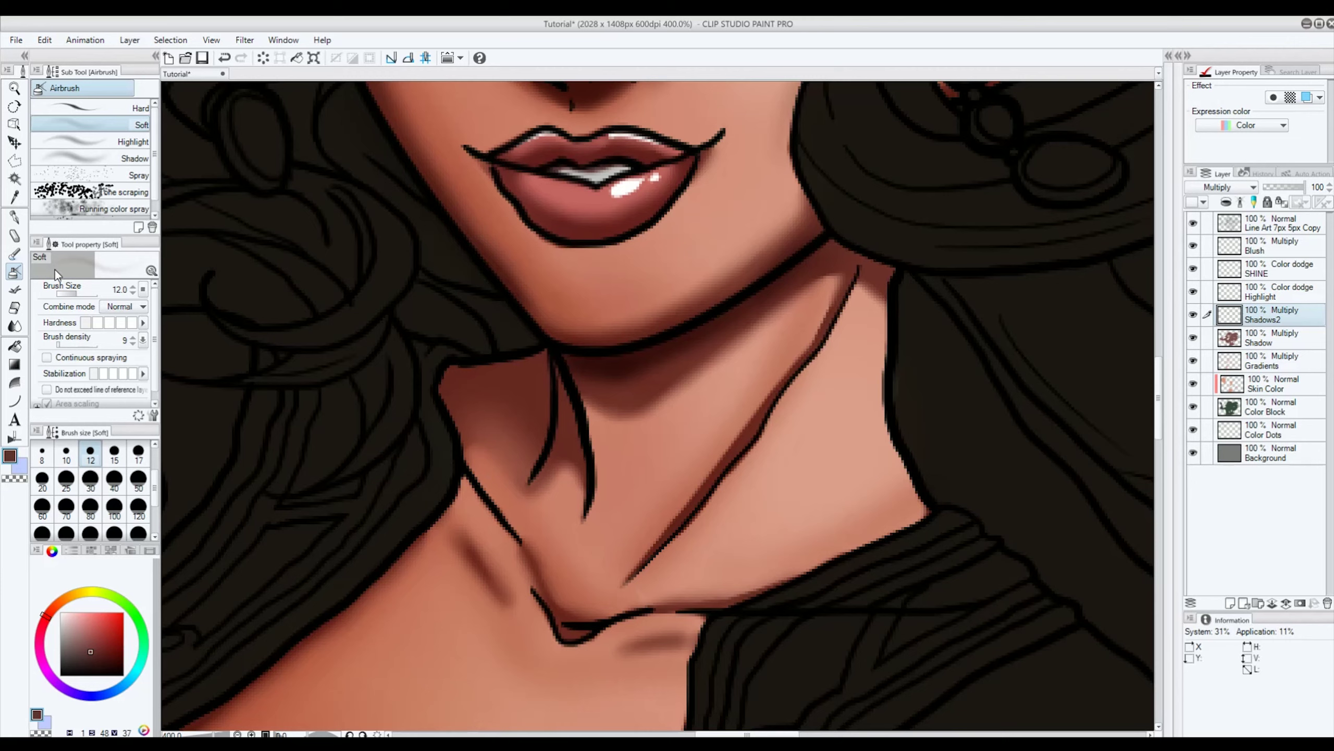
click(14, 217)
mouse_move(476, 379)
mouse_down()
mouse_move(544, 358)
mouse_move(550, 378)
mouse_move(509, 375)
mouse_move(535, 366)
mouse_move(534, 401)
mouse_move(545, 362)
mouse_move(529, 461)
mouse_move(550, 384)
mouse_move(548, 401)
mouse_move(542, 373)
mouse_move(536, 408)
mouse_move(514, 373)
mouse_move(541, 384)
mouse_move(446, 380)
mouse_up()
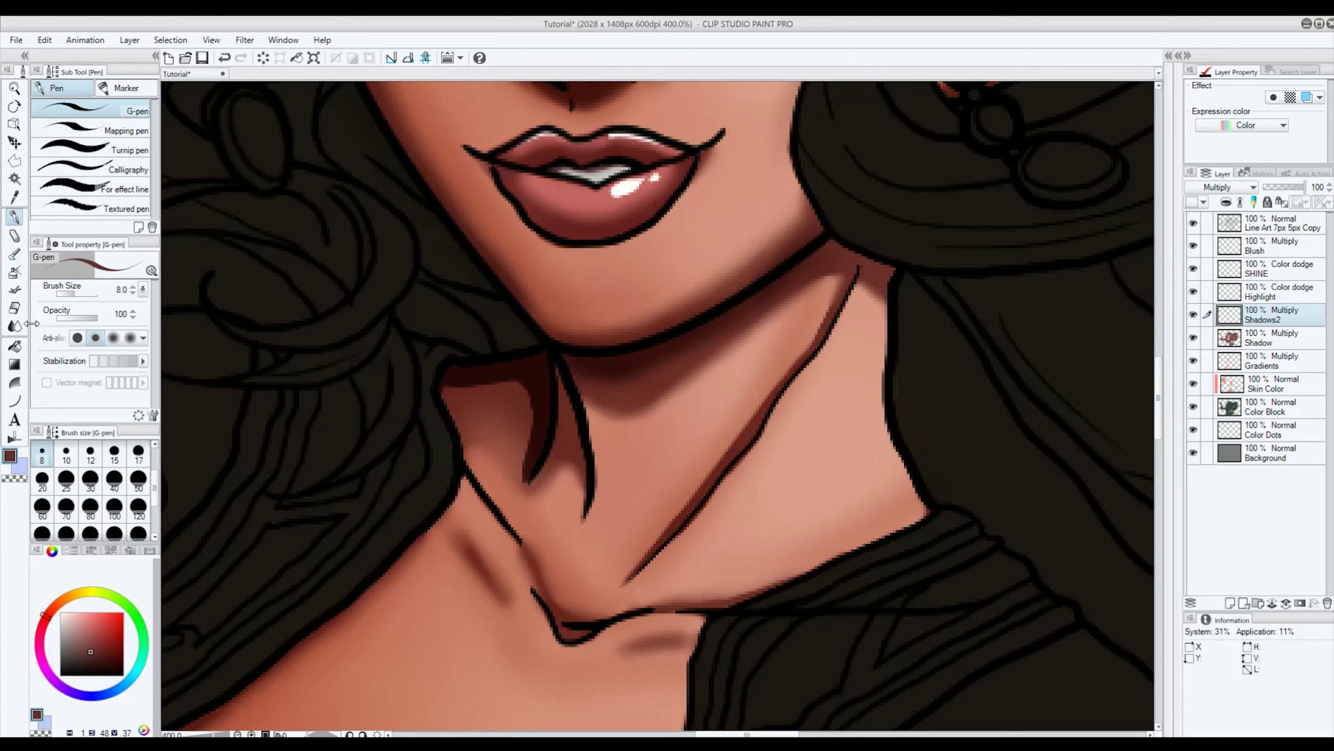
click(14, 326)
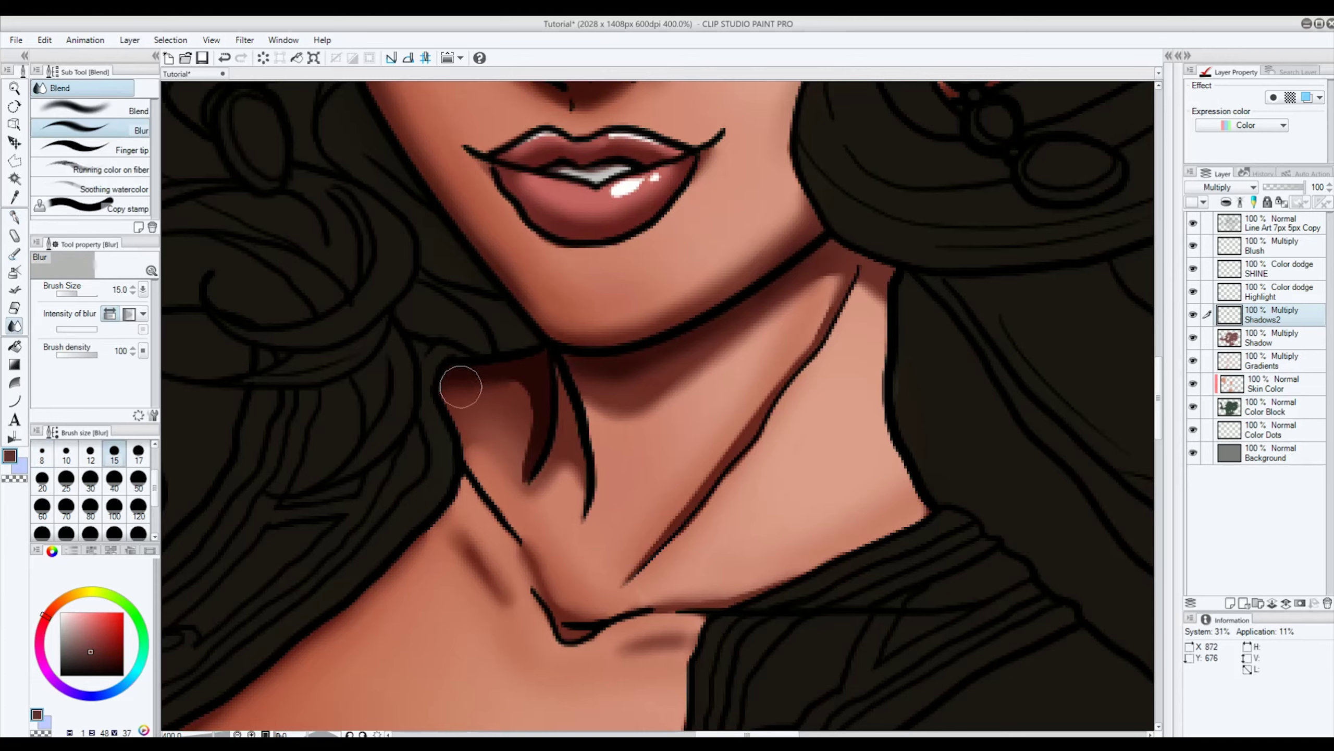
mouse_move(460, 386)
mouse_down()
mouse_move(519, 393)
mouse_move(514, 464)
mouse_up()
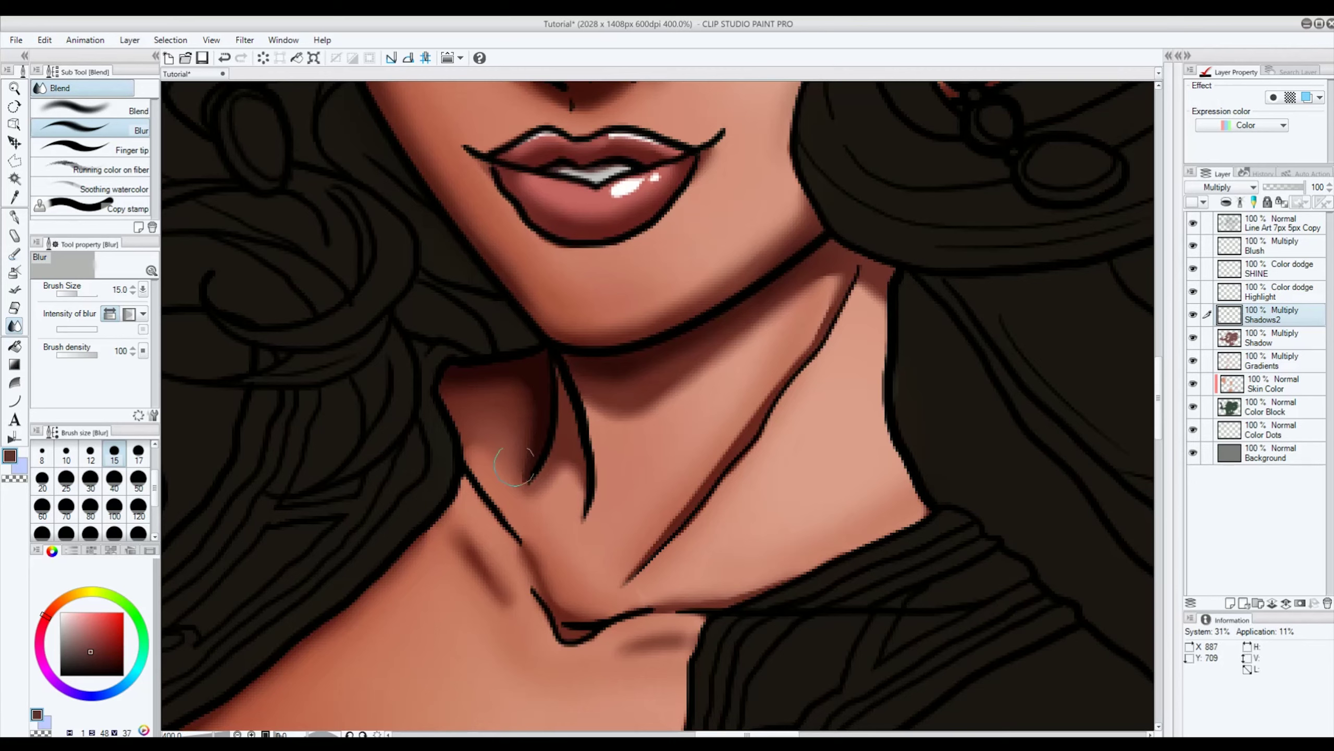
drag(637, 385, 672, 357)
Step: Soften the dark shadow inside the ear with the Blur tool at size 15 and save the drawing
click(15, 217)
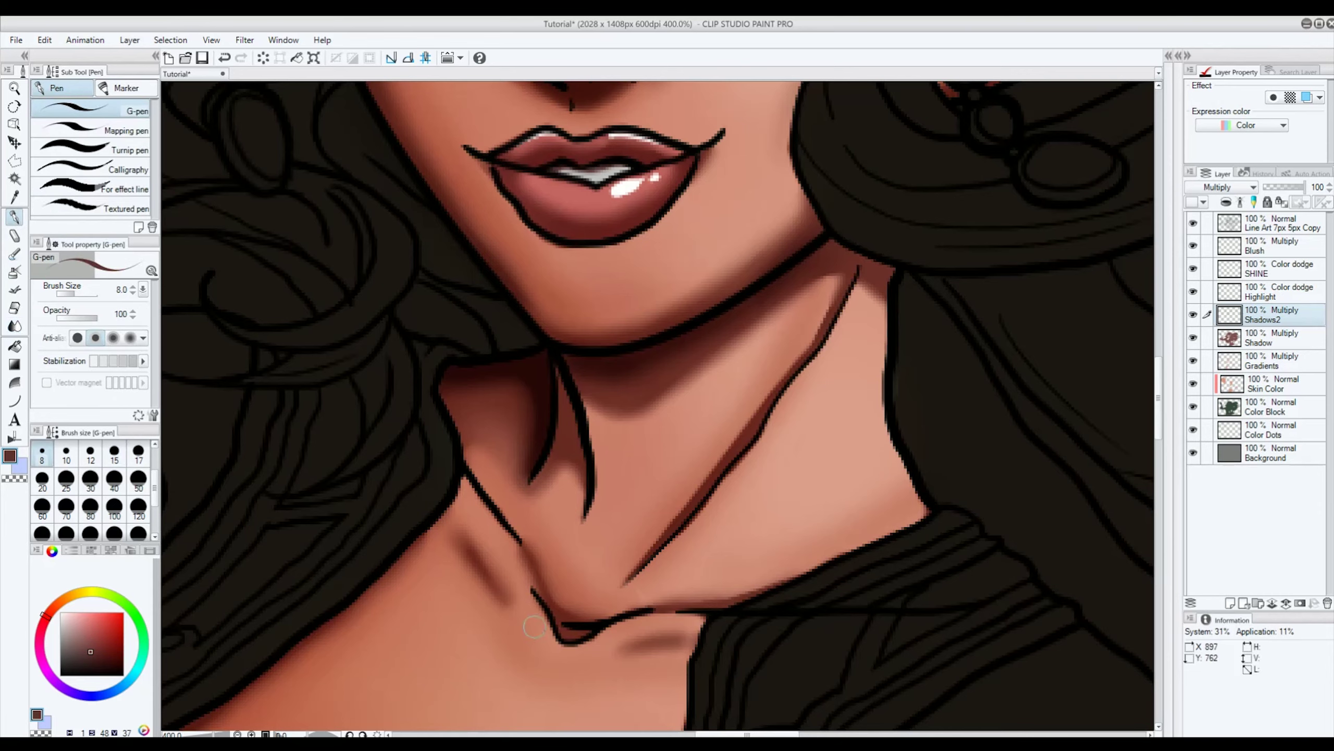
key(ctrl+0)
scroll(530, 680, up, 5)
key(ctrl+0)
scroll(633, 328, up, 5)
key(j)
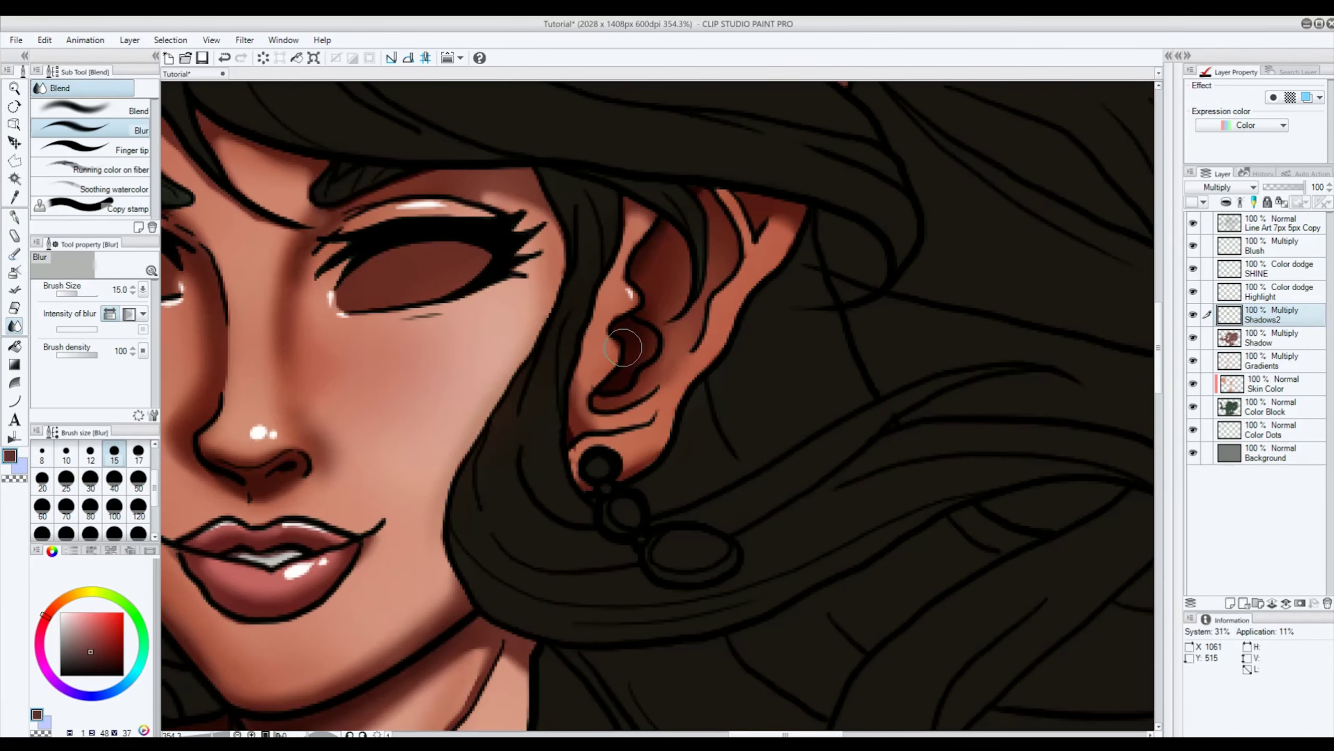
key(ctrl+0)
key(ctrl+s)
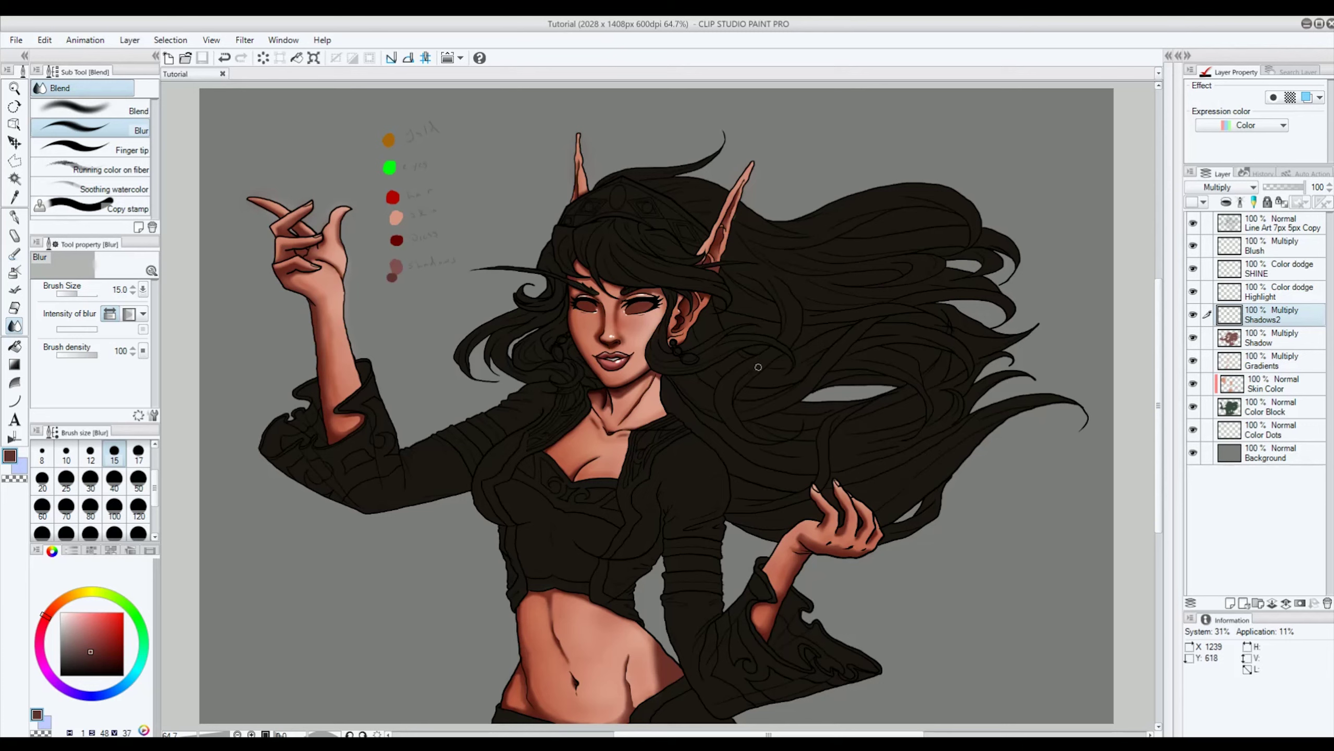
Step: Select the Blush layer and sample a reddish tone from the lips as the drawing color
click(1307, 245)
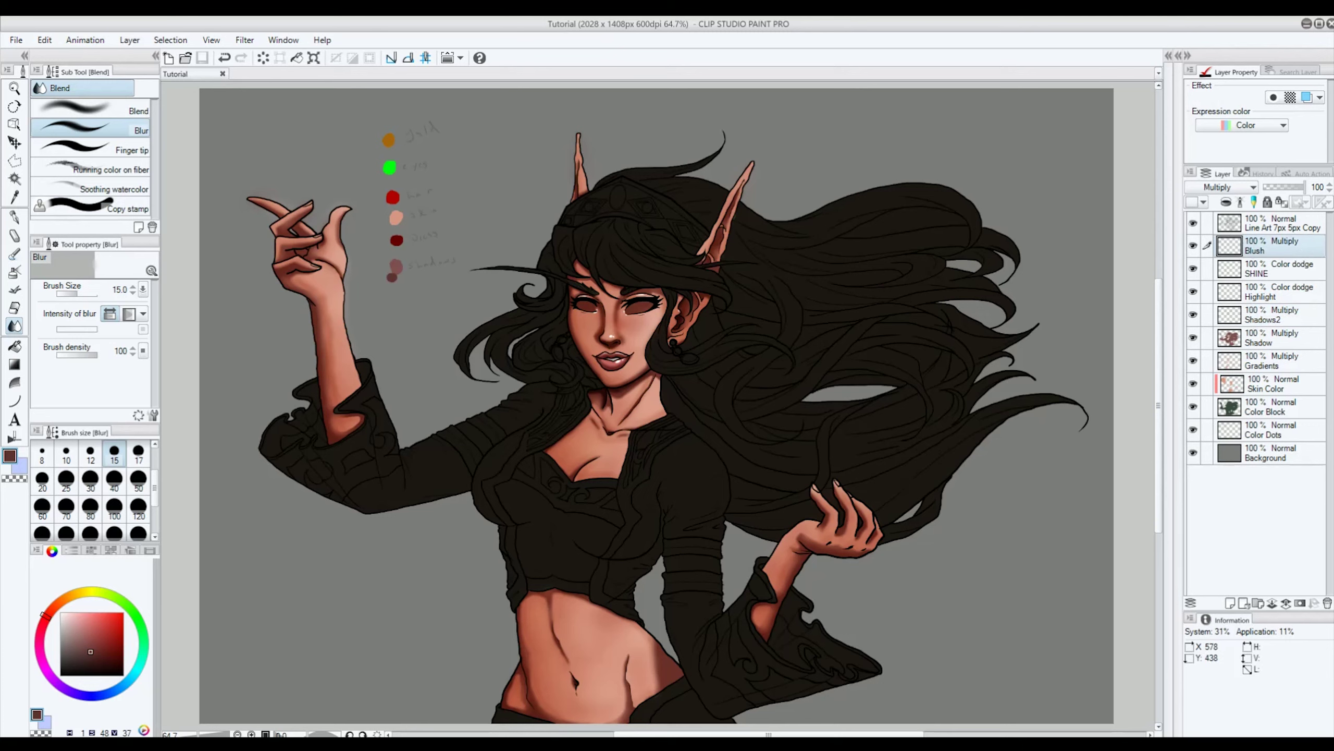
key(ctrl+plus)
key(ctrl+plus)
key(ctrl+plus)
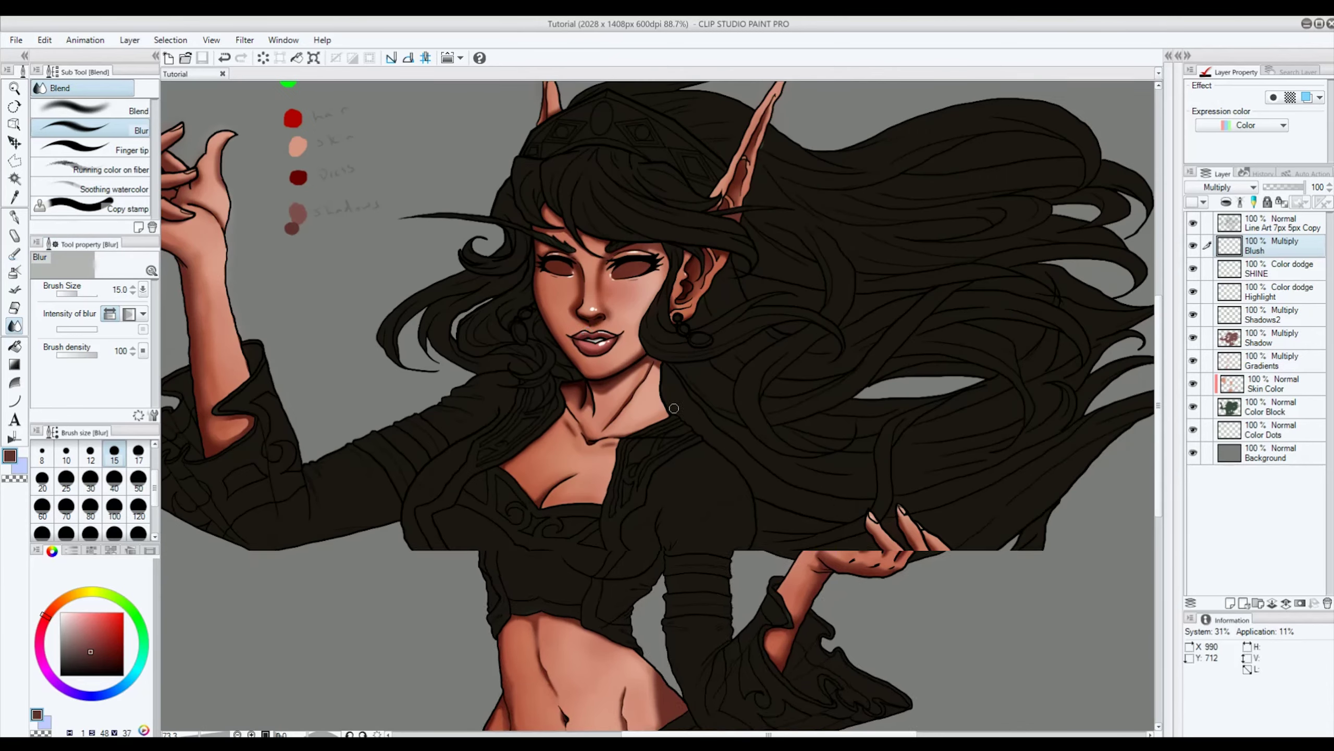
click(16, 202)
click(609, 357)
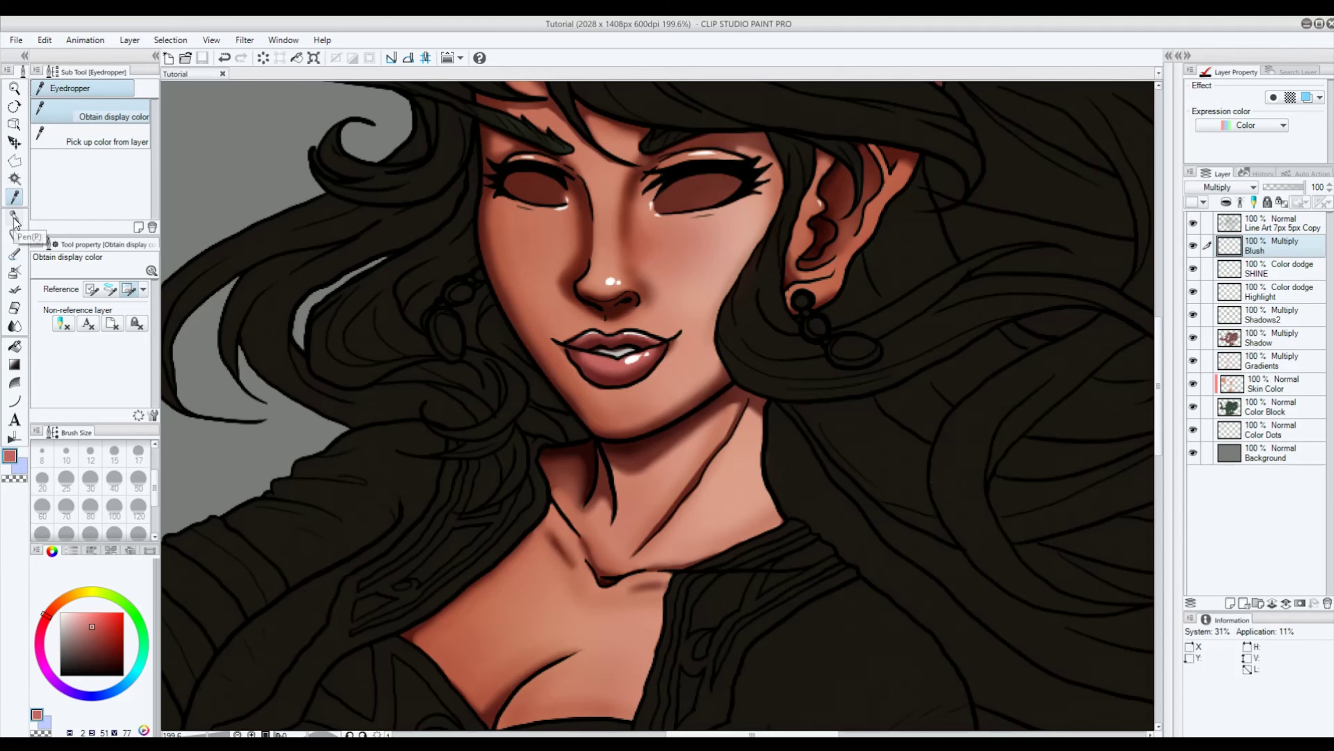
click(15, 254)
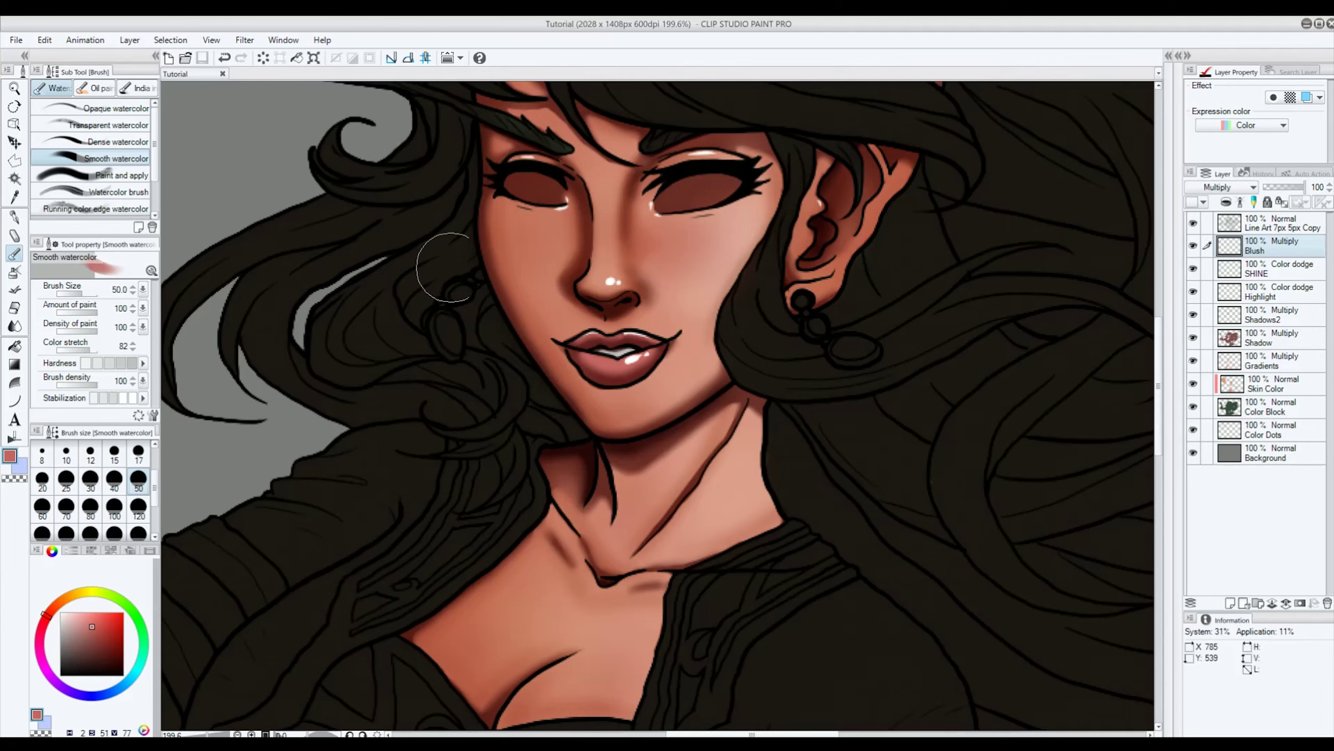
click(523, 241)
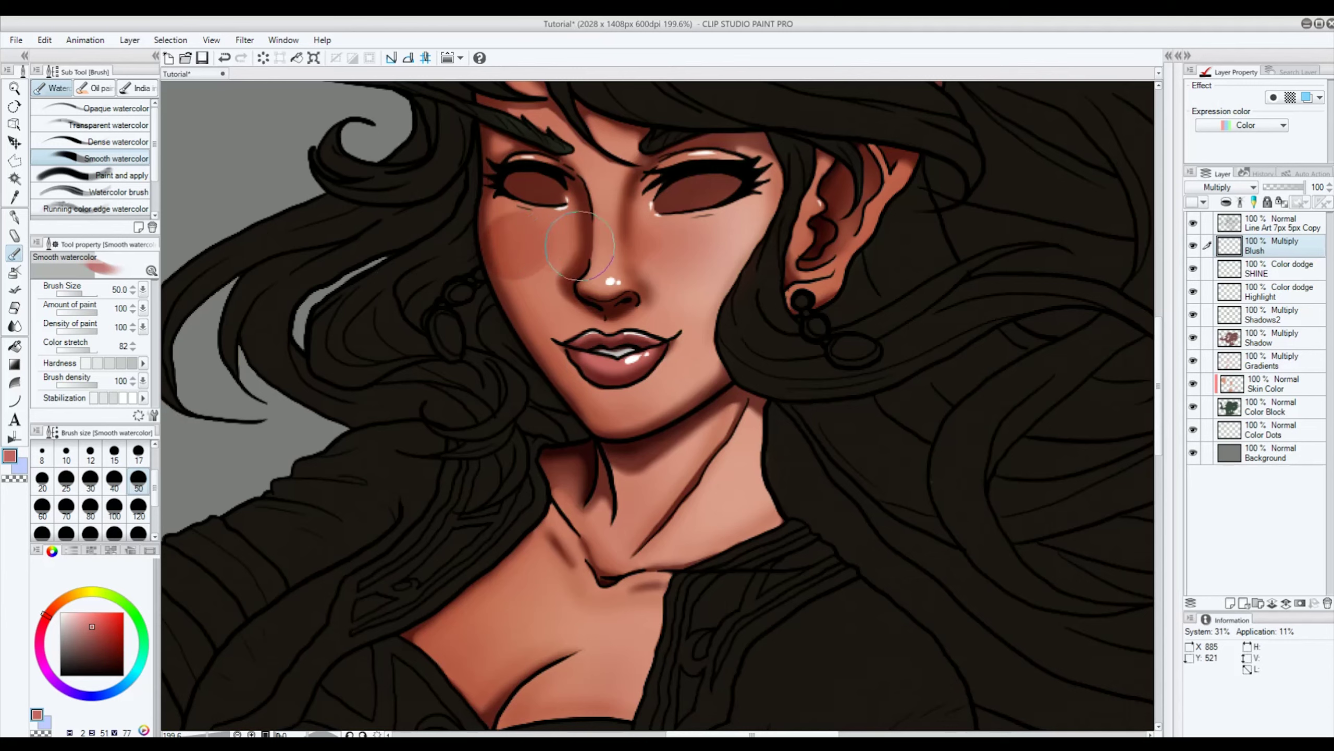
key(ctrl+z)
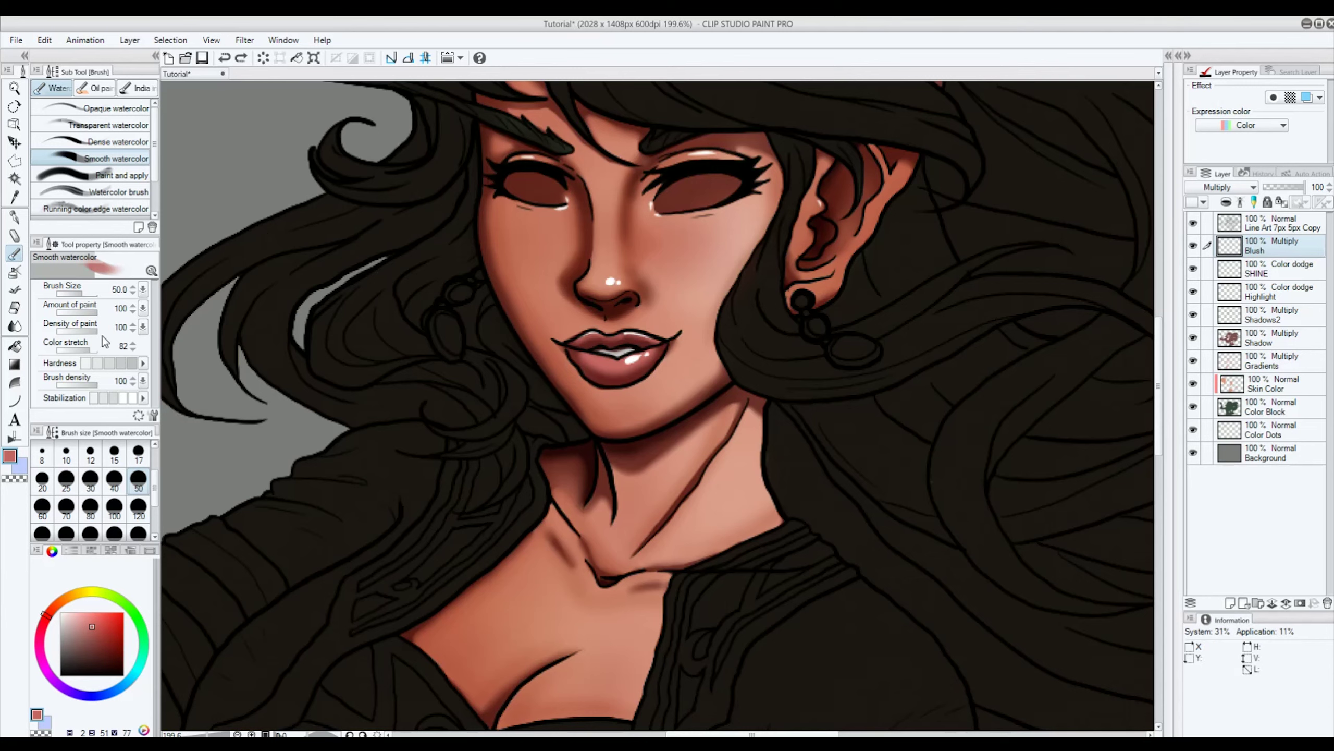
Step: Paint blush on both cheeks with the Soft airbrush at size 50
click(15, 272)
click(138, 479)
mouse_move(516, 245)
mouse_down()
mouse_move(493, 243)
mouse_move(526, 242)
mouse_up()
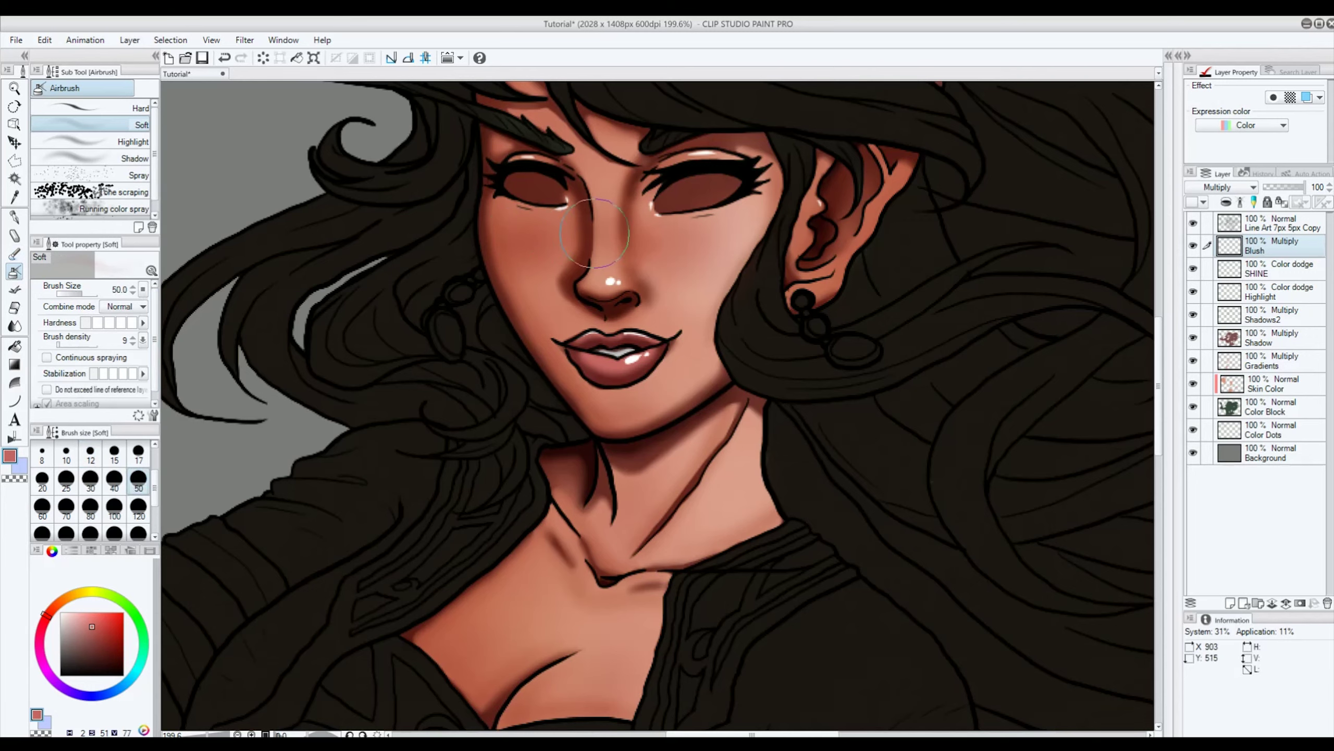
mouse_move(683, 242)
mouse_down()
mouse_move(736, 241)
mouse_move(768, 219)
mouse_move(739, 252)
mouse_move(706, 250)
mouse_up()
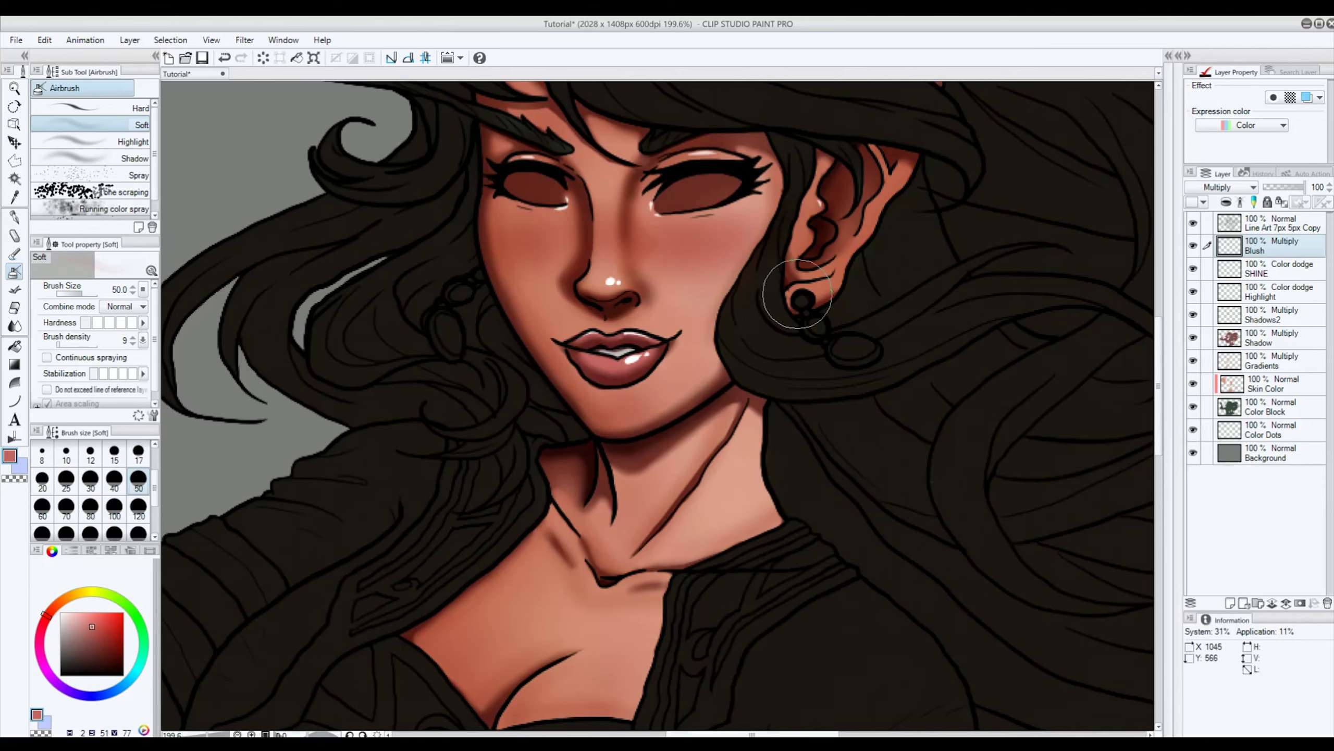
Step: Blend the blush on both cheeks smoothly into the face with the Blur tool at size 50
click(16, 326)
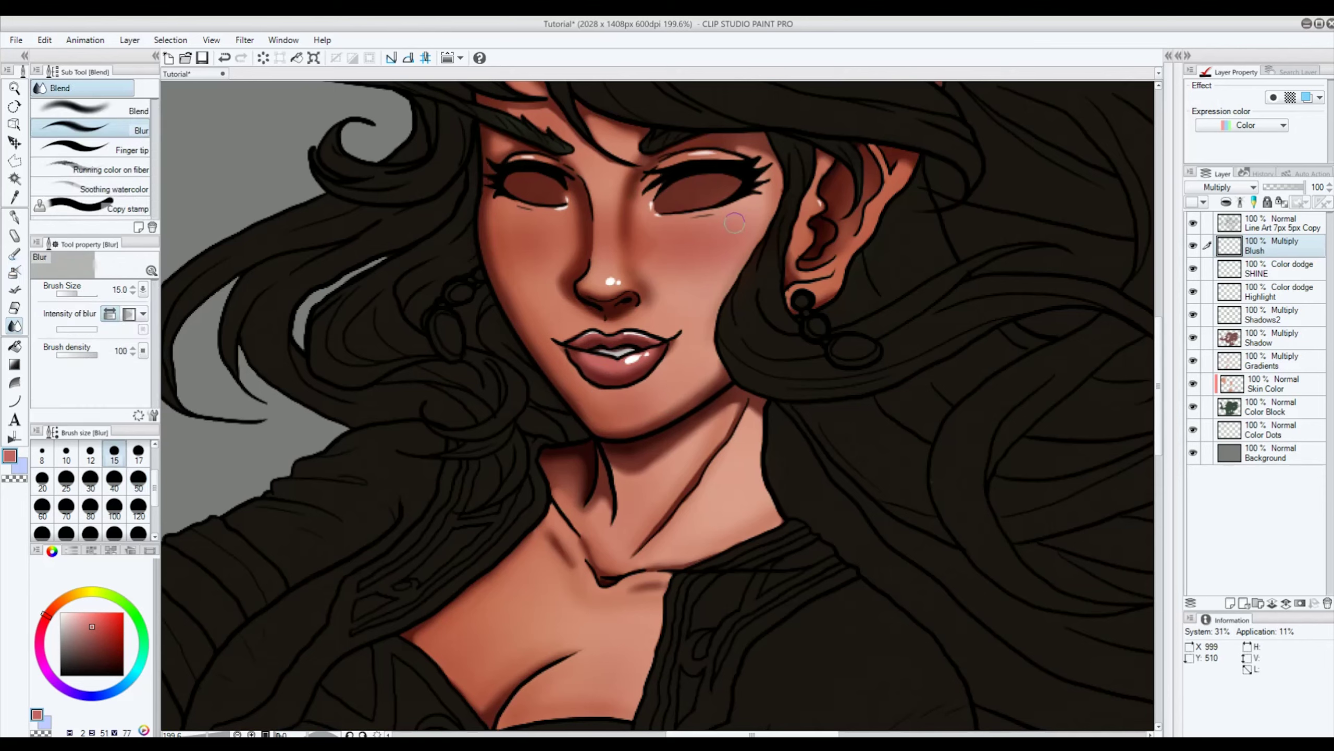
scroll(138, 478, down, 1)
click(138, 469)
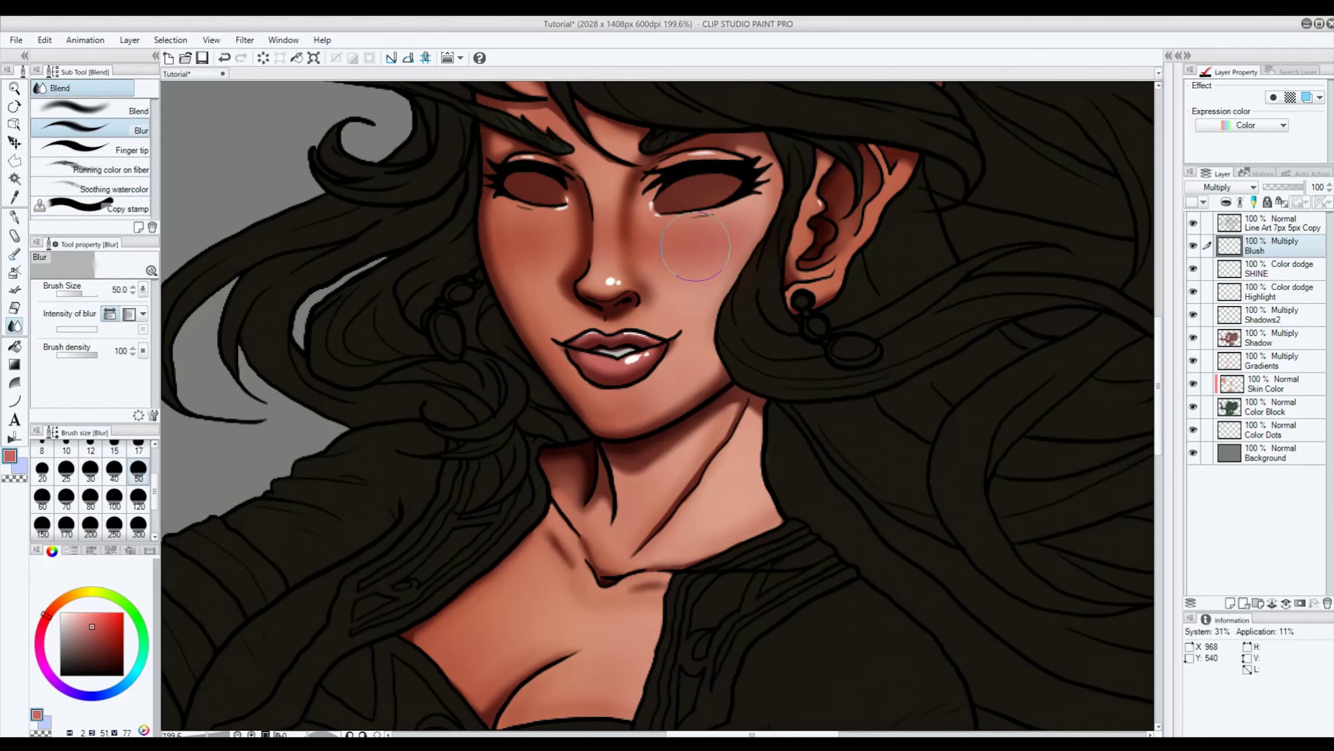
mouse_move(733, 220)
mouse_down()
mouse_move(659, 228)
mouse_move(721, 253)
mouse_move(637, 229)
mouse_move(646, 256)
mouse_move(718, 261)
mouse_move(642, 259)
mouse_move(604, 218)
mouse_move(587, 250)
mouse_move(556, 224)
mouse_move(513, 227)
mouse_move(551, 269)
mouse_up()
mouse_move(652, 268)
mouse_down()
mouse_move(531, 249)
mouse_move(527, 273)
mouse_move(562, 393)
mouse_move(699, 419)
mouse_up()
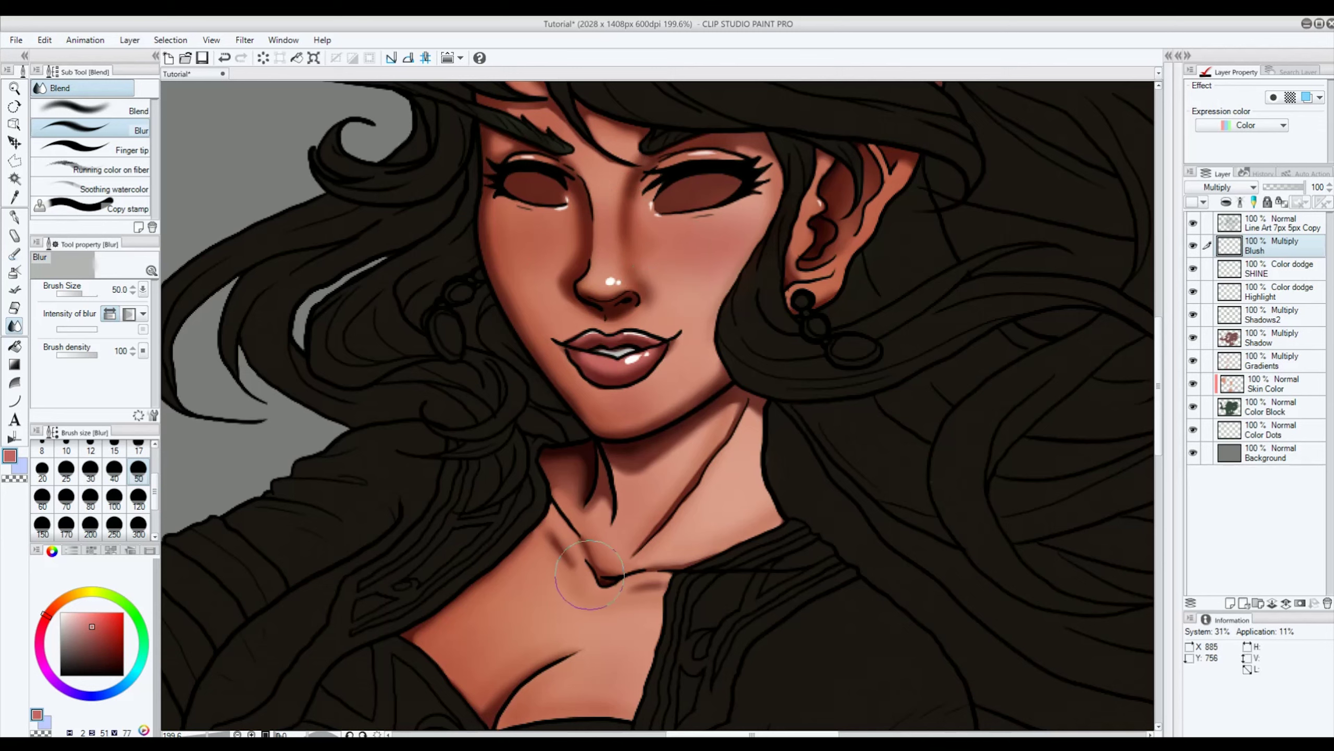
Step: Blur the collarbone and neck shading on the Shadow layer and save the drawing
click(1269, 336)
click(1275, 317)
click(1273, 341)
mouse_move(518, 563)
mouse_down()
mouse_move(559, 547)
mouse_move(550, 535)
mouse_move(575, 547)
mouse_move(586, 579)
mouse_move(587, 561)
mouse_move(600, 581)
mouse_move(671, 593)
mouse_move(587, 545)
mouse_move(607, 564)
mouse_move(688, 562)
mouse_move(702, 503)
mouse_move(636, 480)
mouse_move(707, 490)
mouse_up()
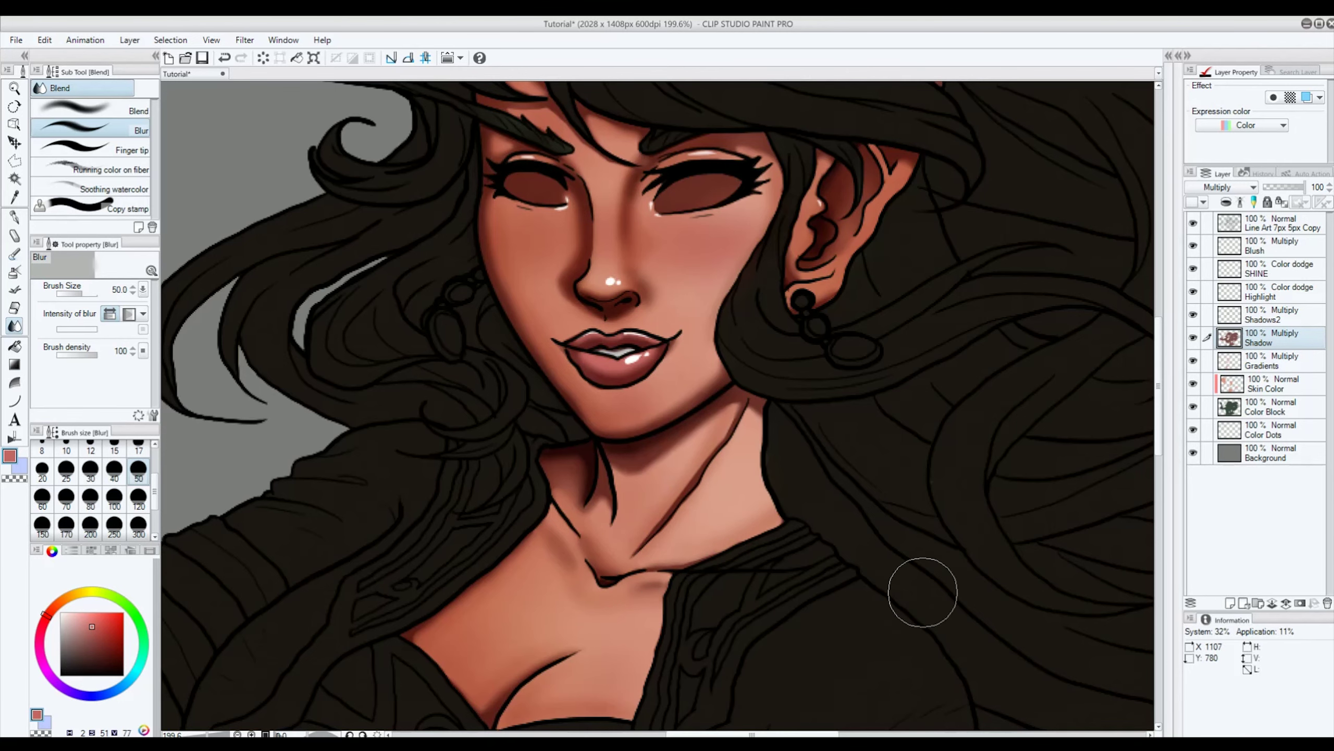
key(ctrl+0)
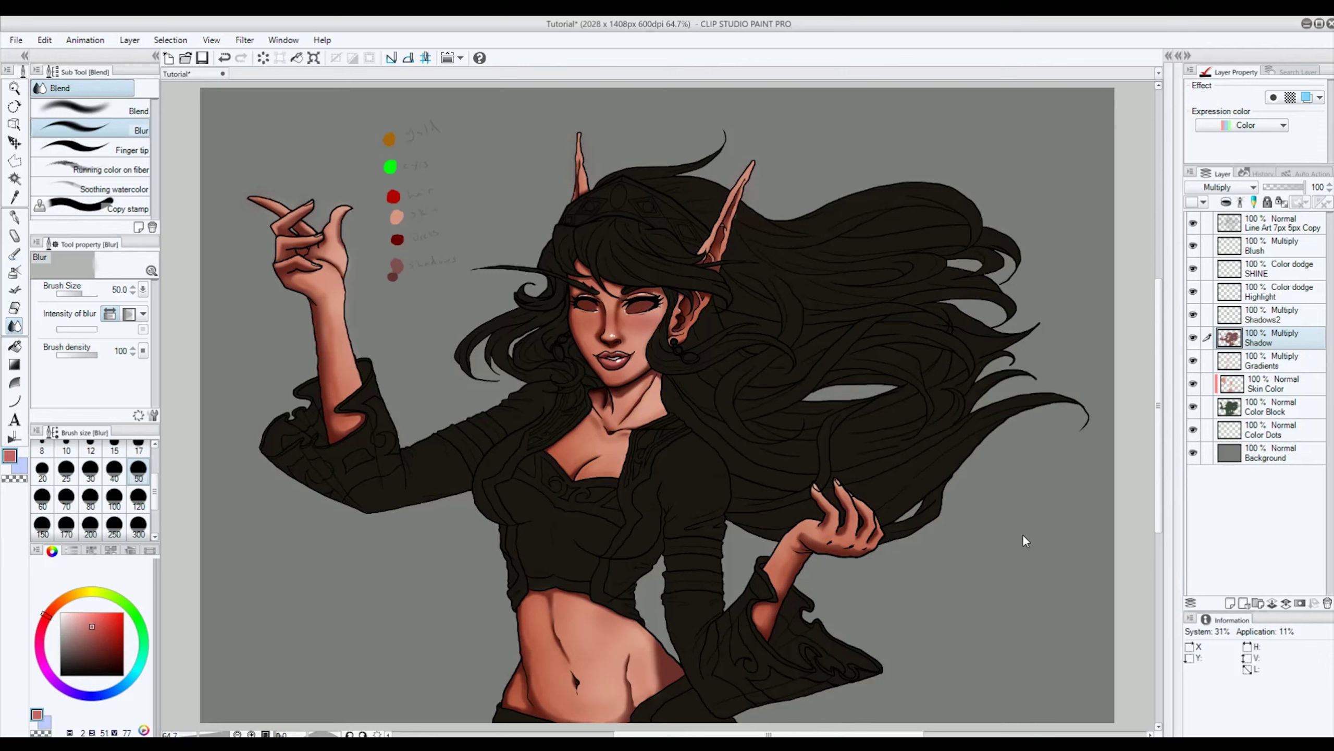
key(ctrl+s)
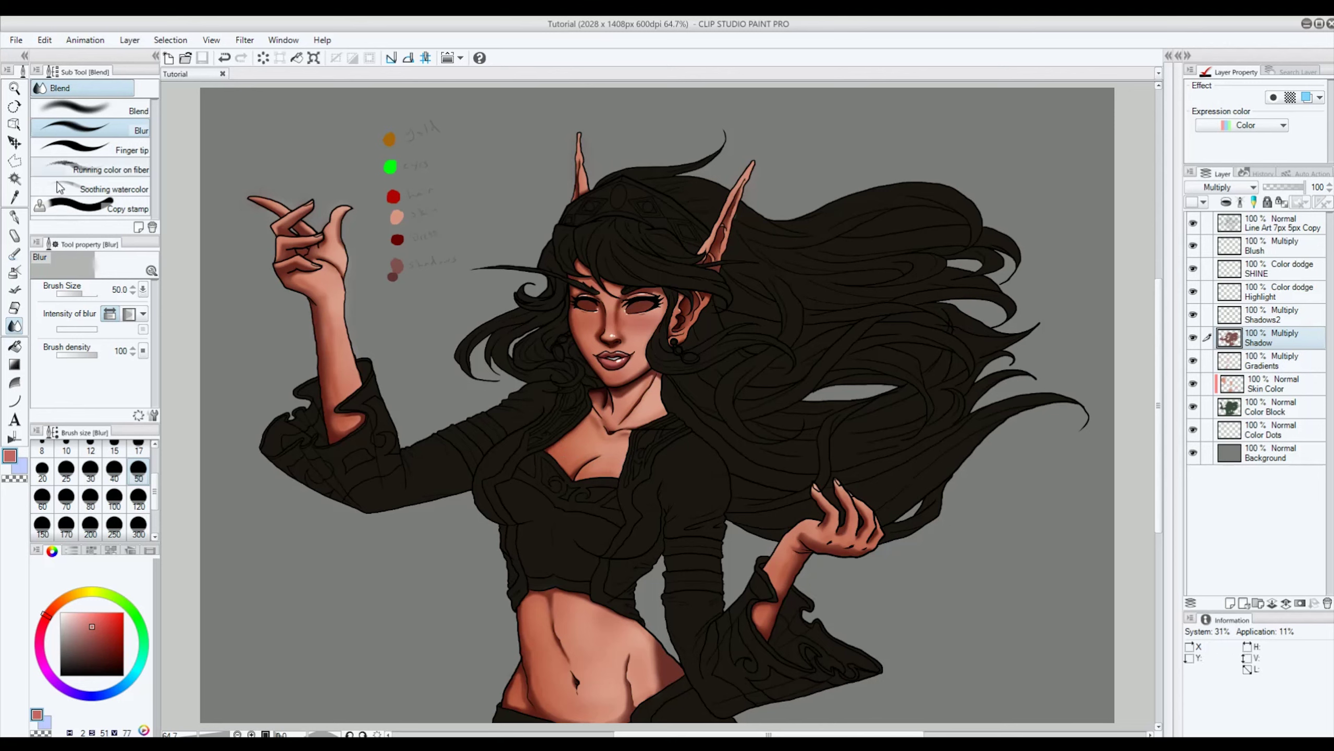
Step: Soften the stomach shading on the Gradients layer and the hand shading on the Shadow layer with the Blur tool, and save
key(alt+bracketleft)
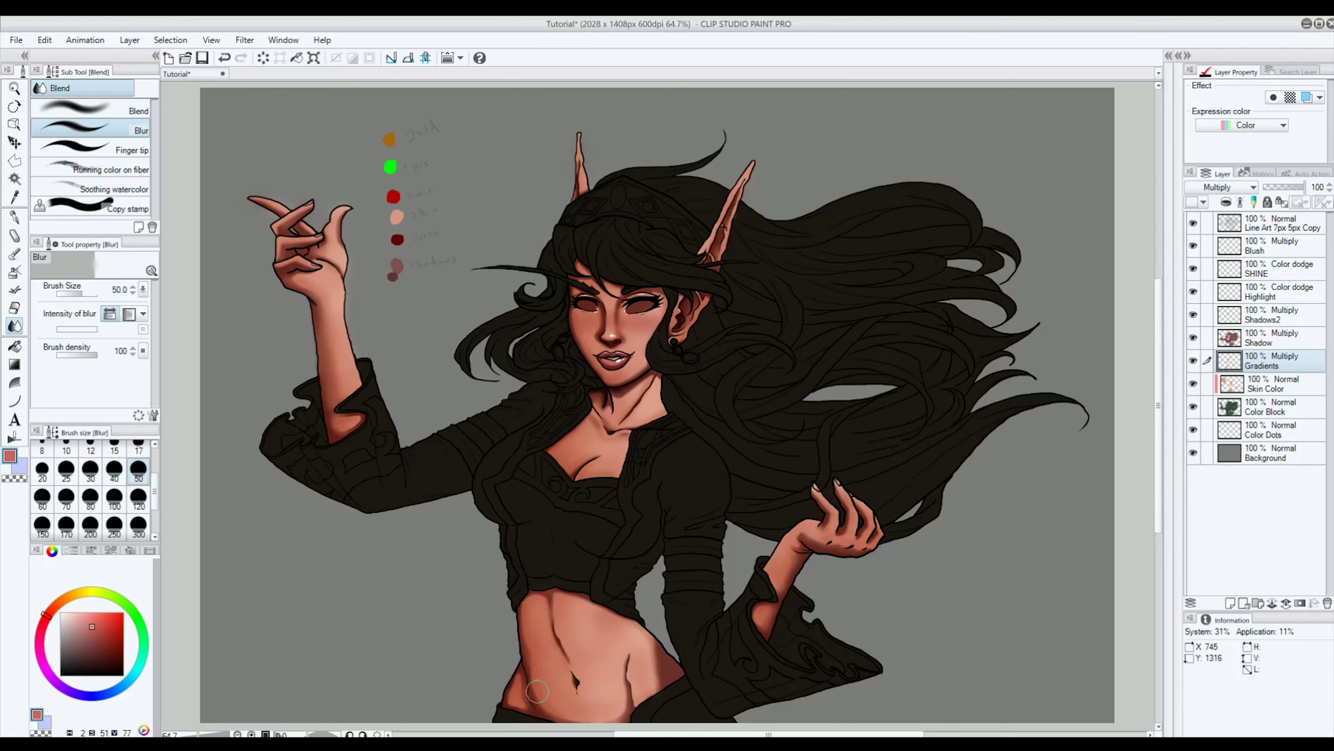
click(1268, 341)
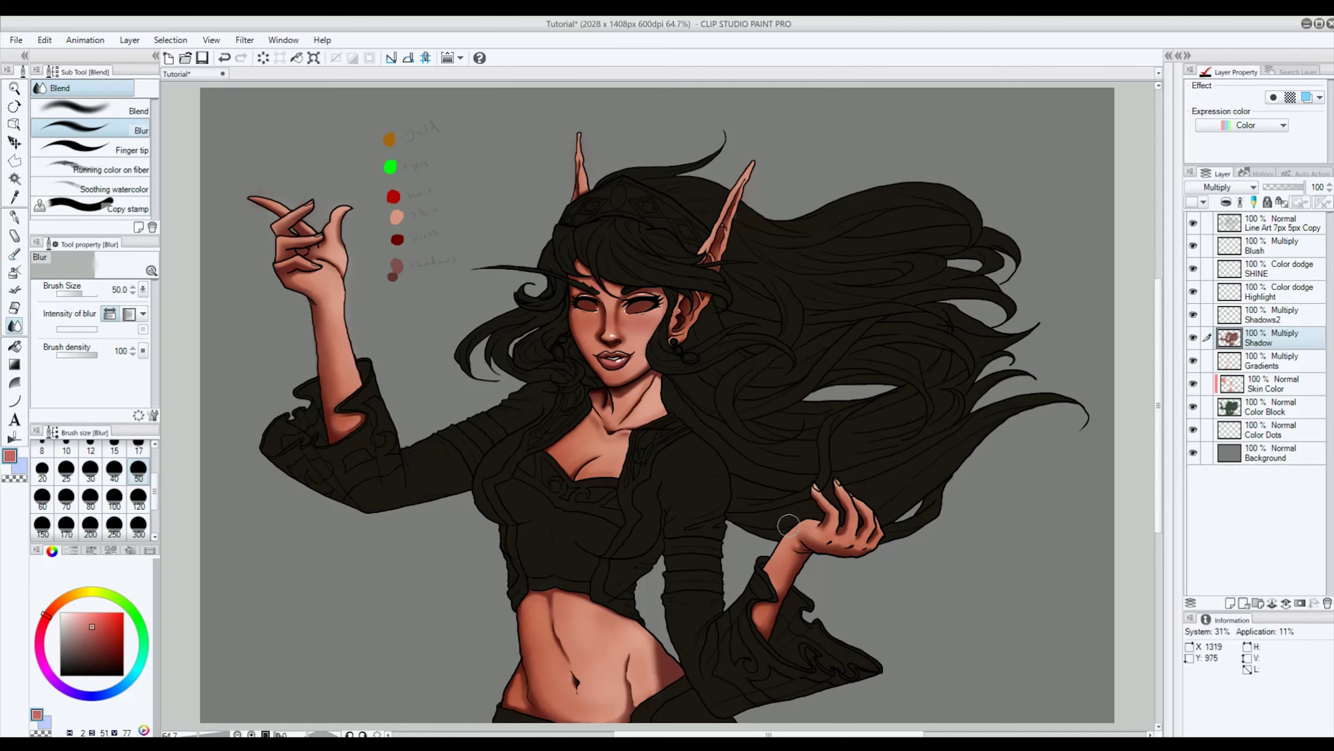
key(ctrl+s)
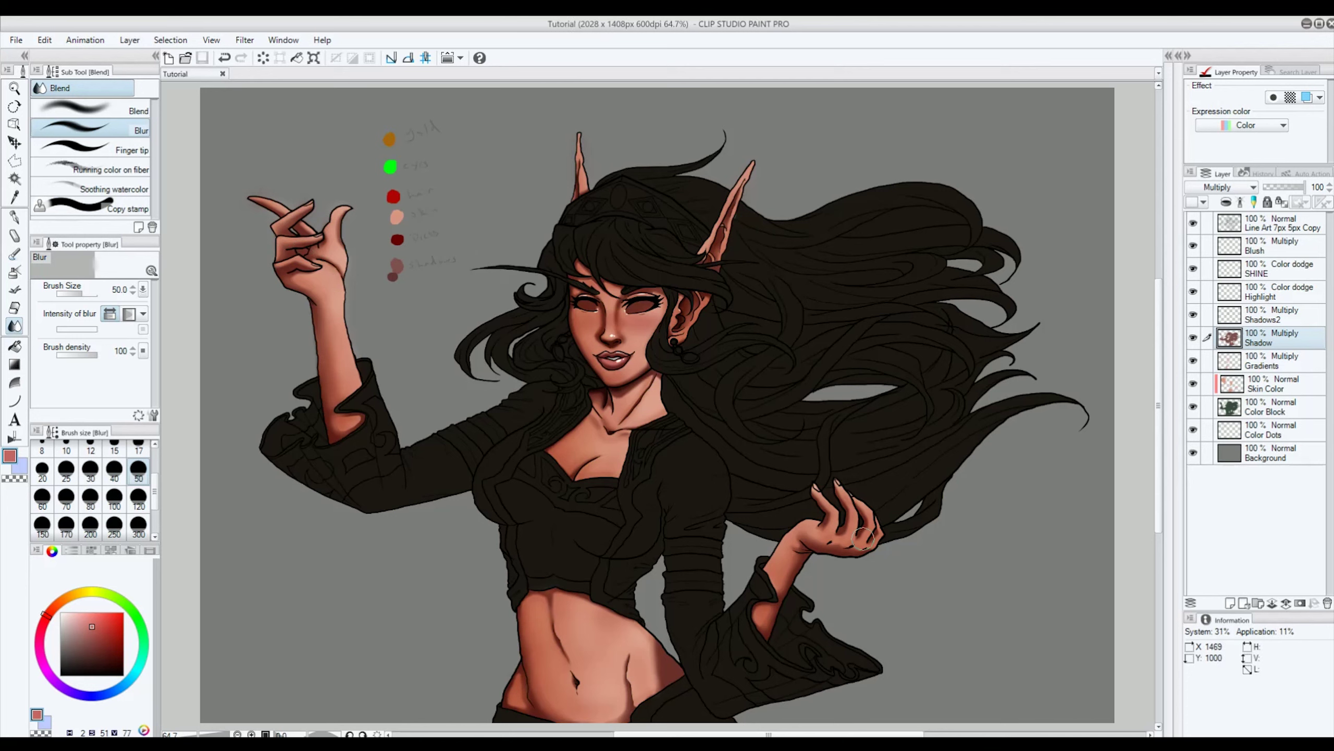
Step: Paint a pale skin-tone shine spot on the chest with the size 8 G-pen on the SHINE layer and soften it with Blur
click(1301, 274)
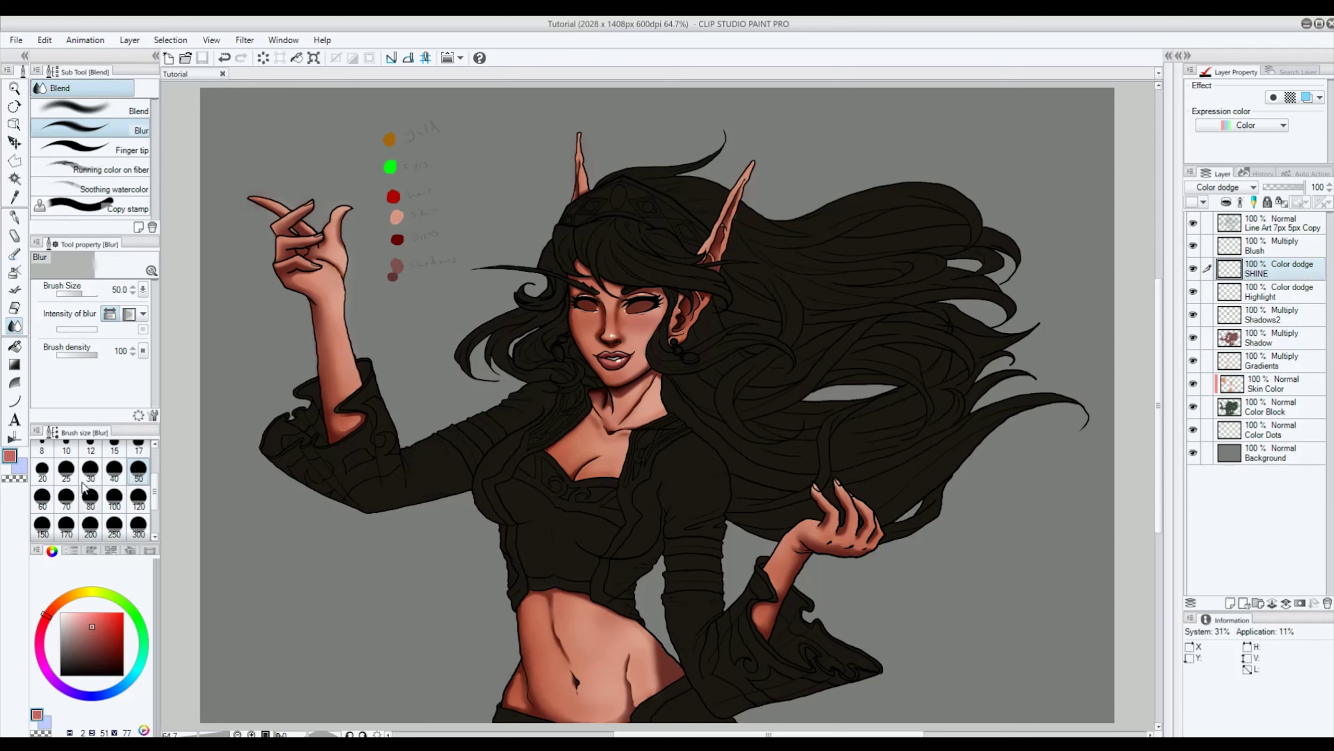
click(14, 197)
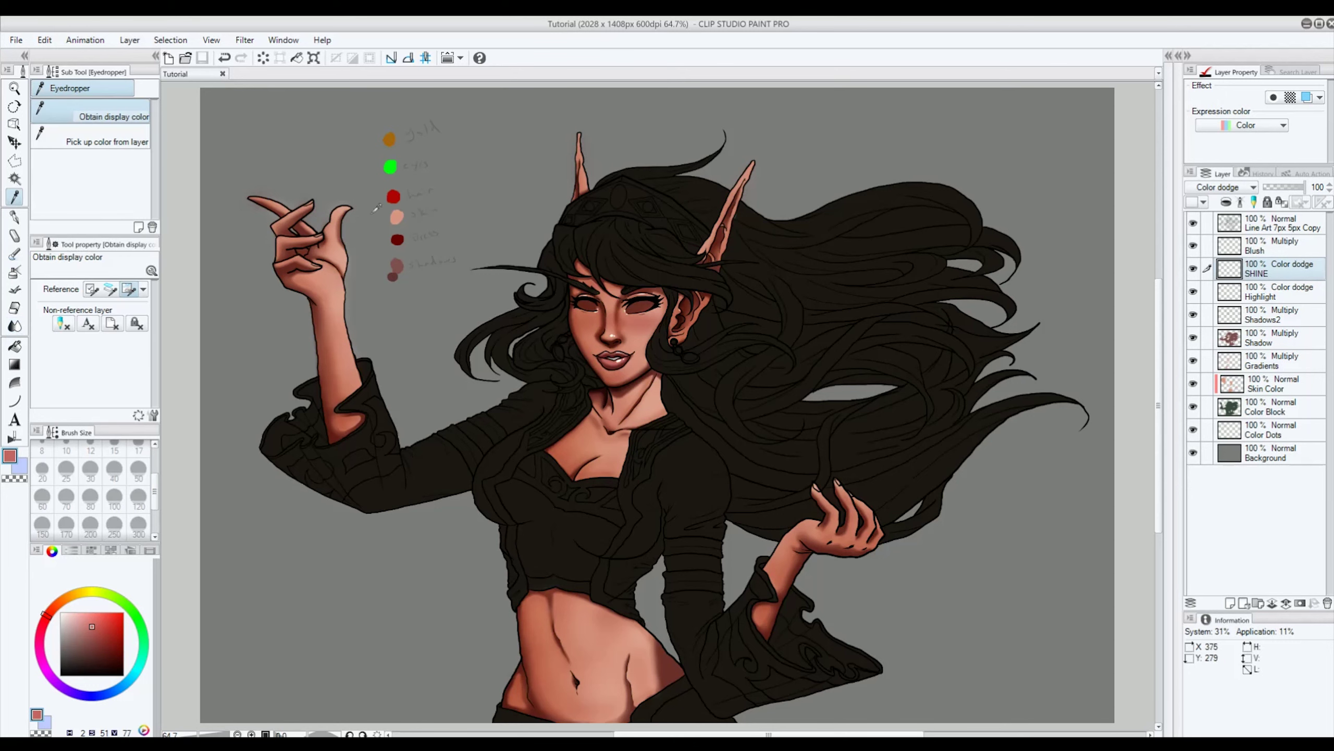
click(398, 214)
click(73, 611)
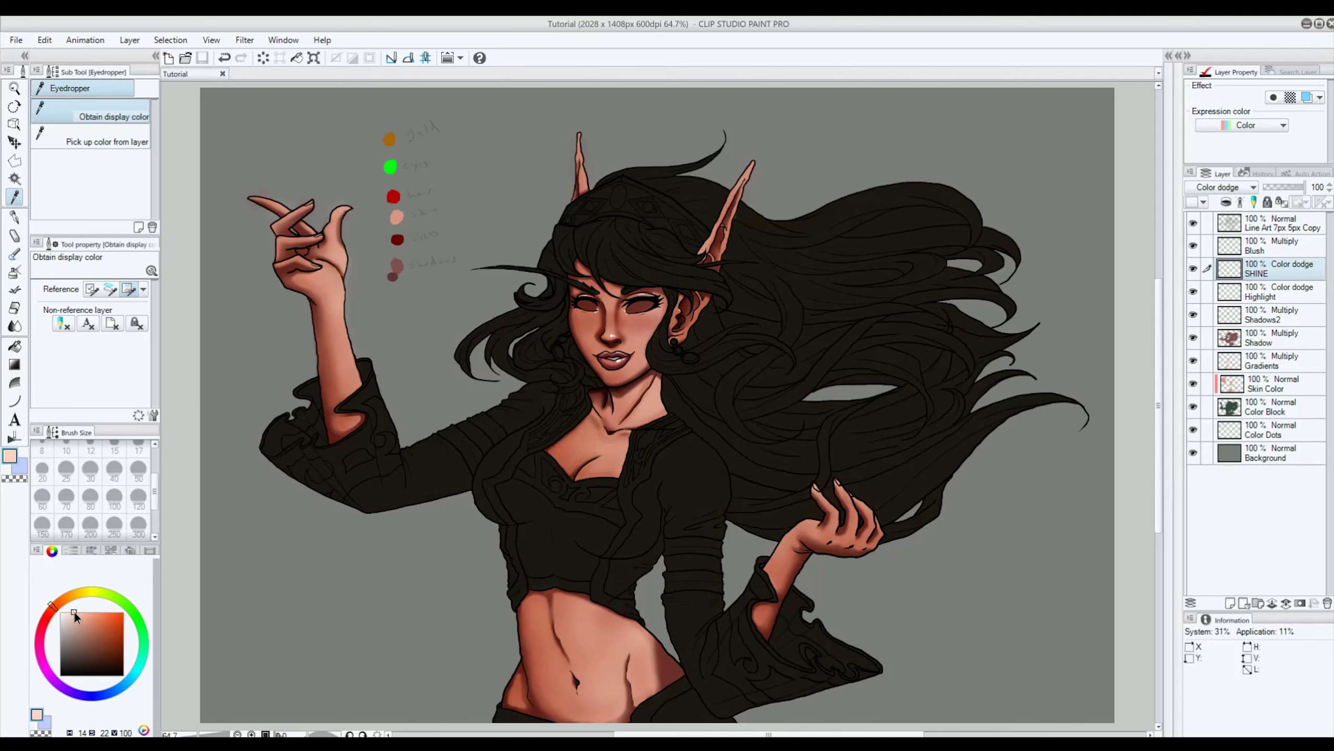
key(p)
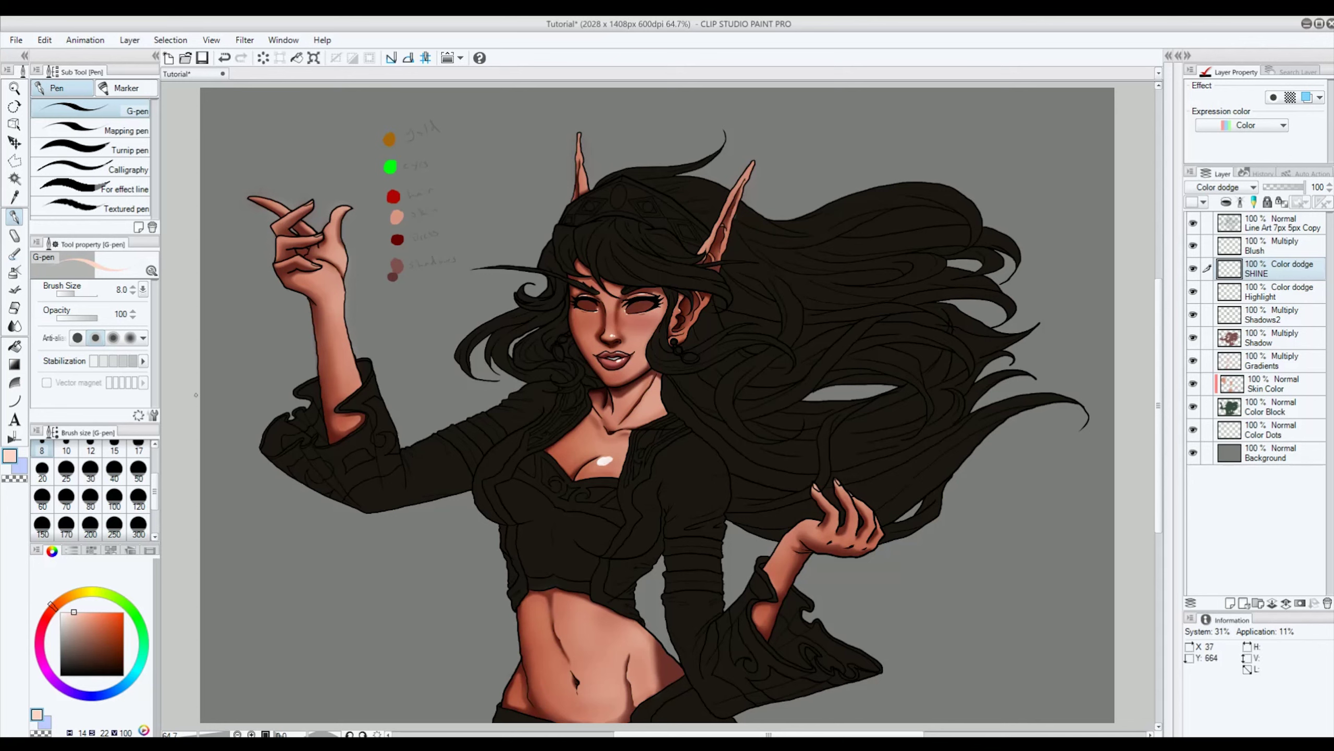
click(13, 326)
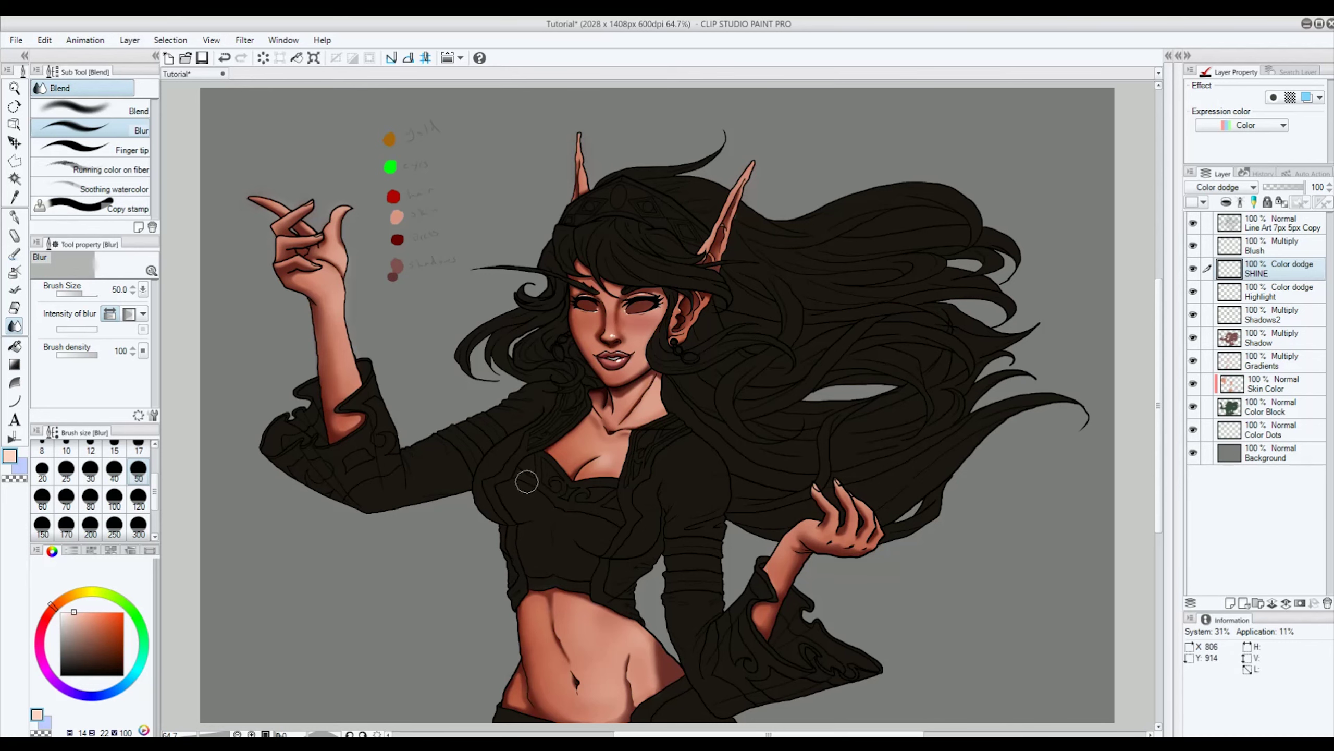
Step: Add G-pen shine strokes at the base of the raised hand and blend them with the Blur tool at size 50
click(15, 216)
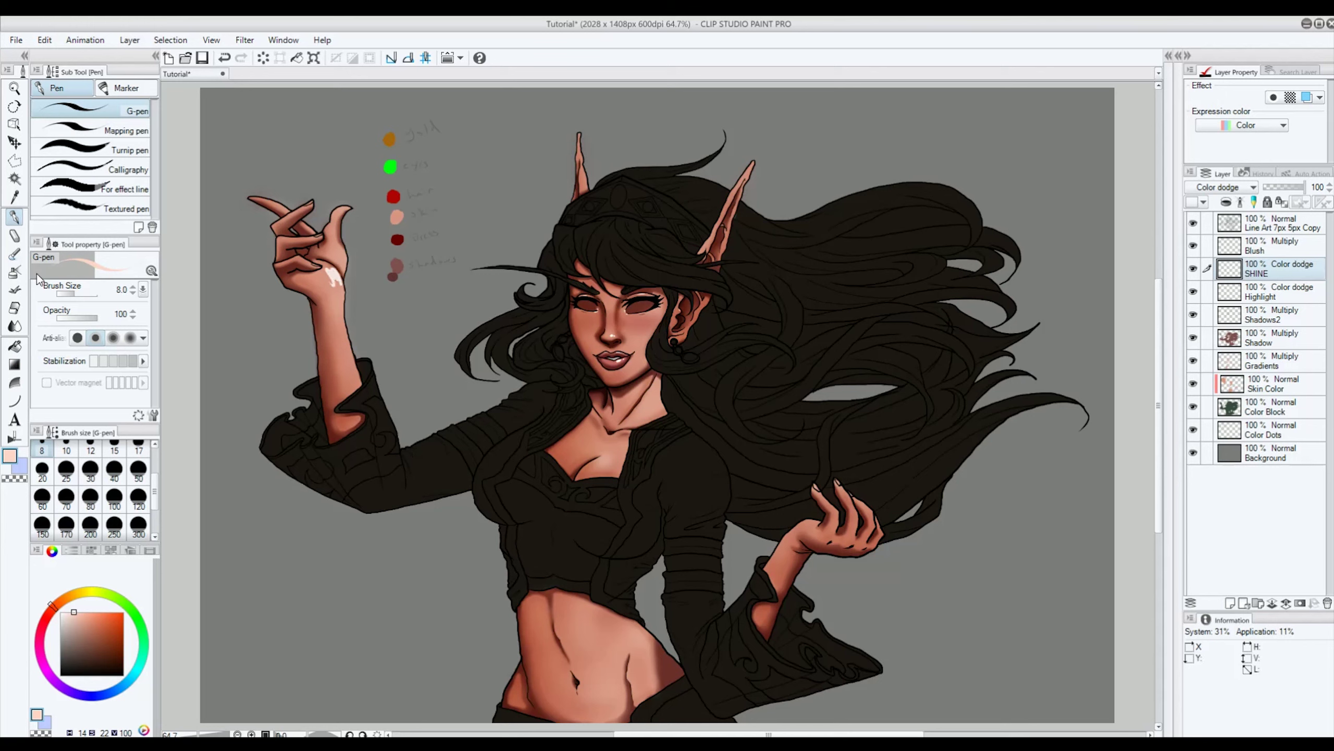
click(15, 326)
drag(322, 268, 323, 271)
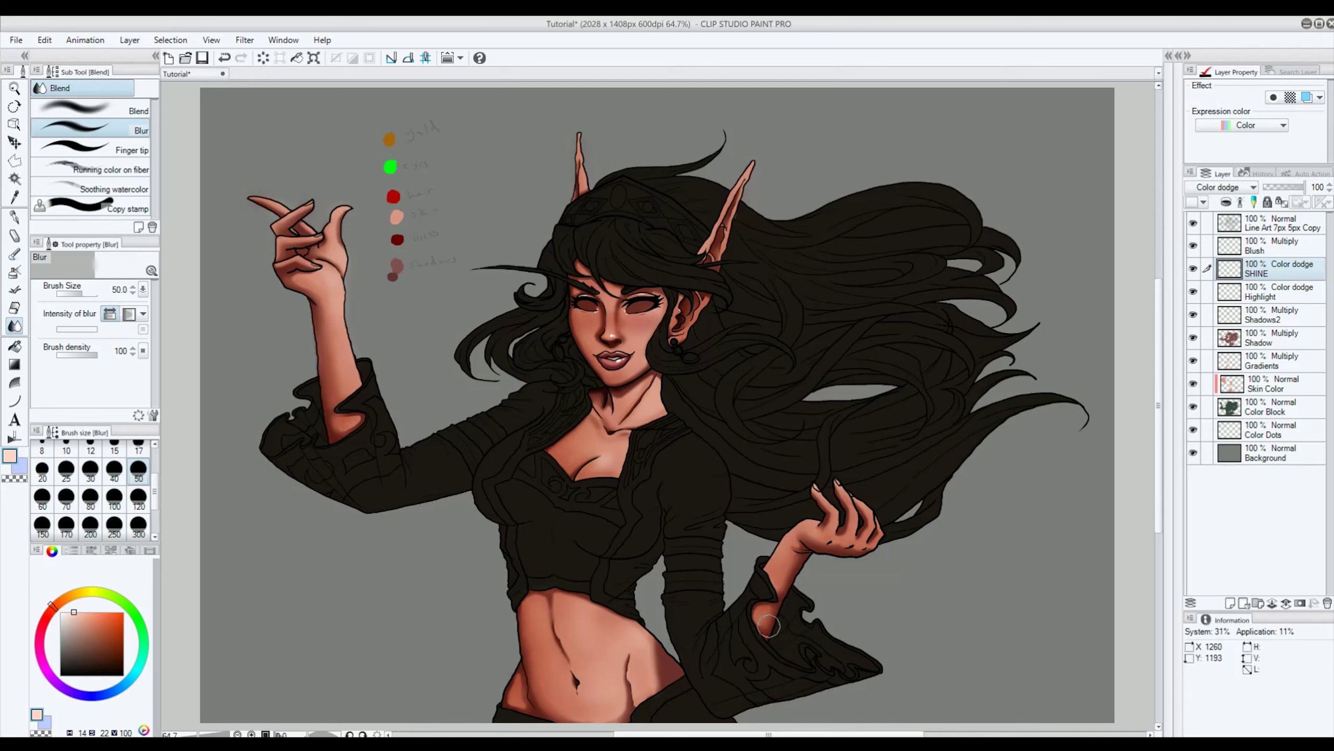
Step: Auto-select the whole figure from the Color Block layer and make Skin Color the active layer
click(1271, 453)
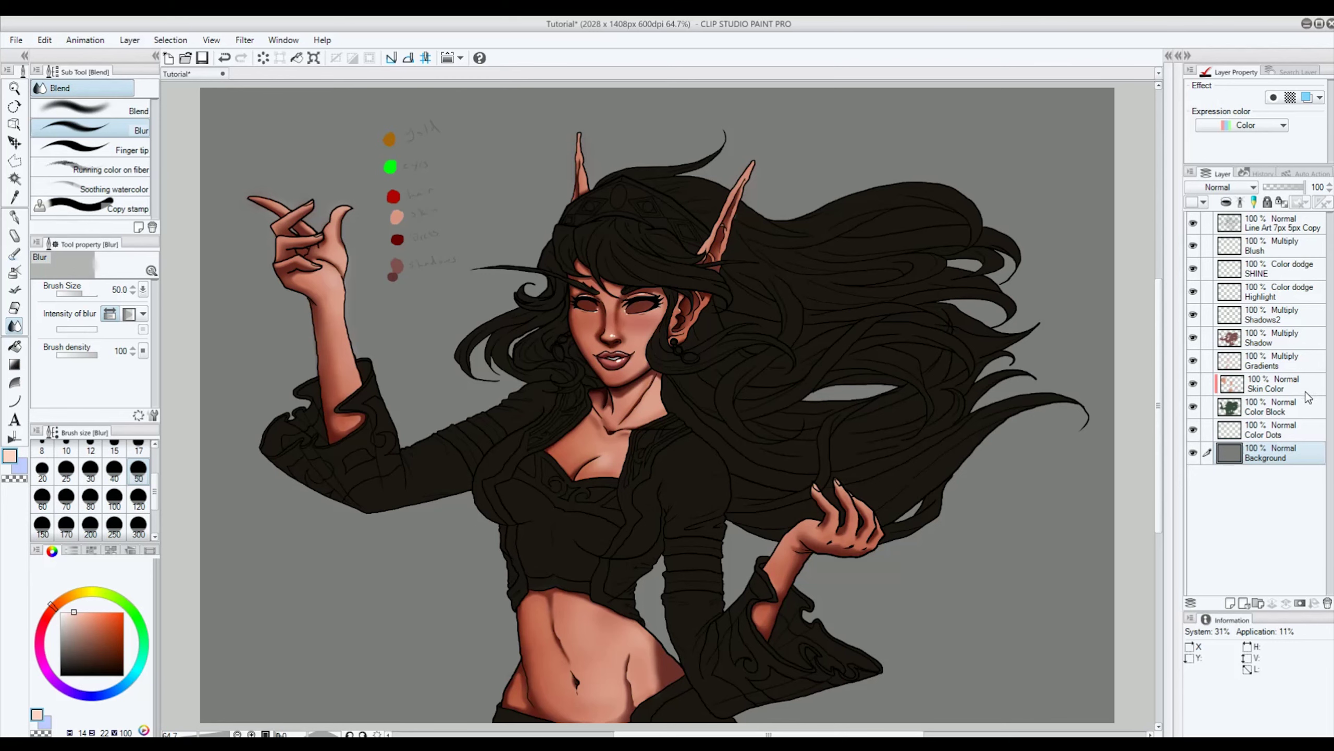
click(1300, 406)
key(w)
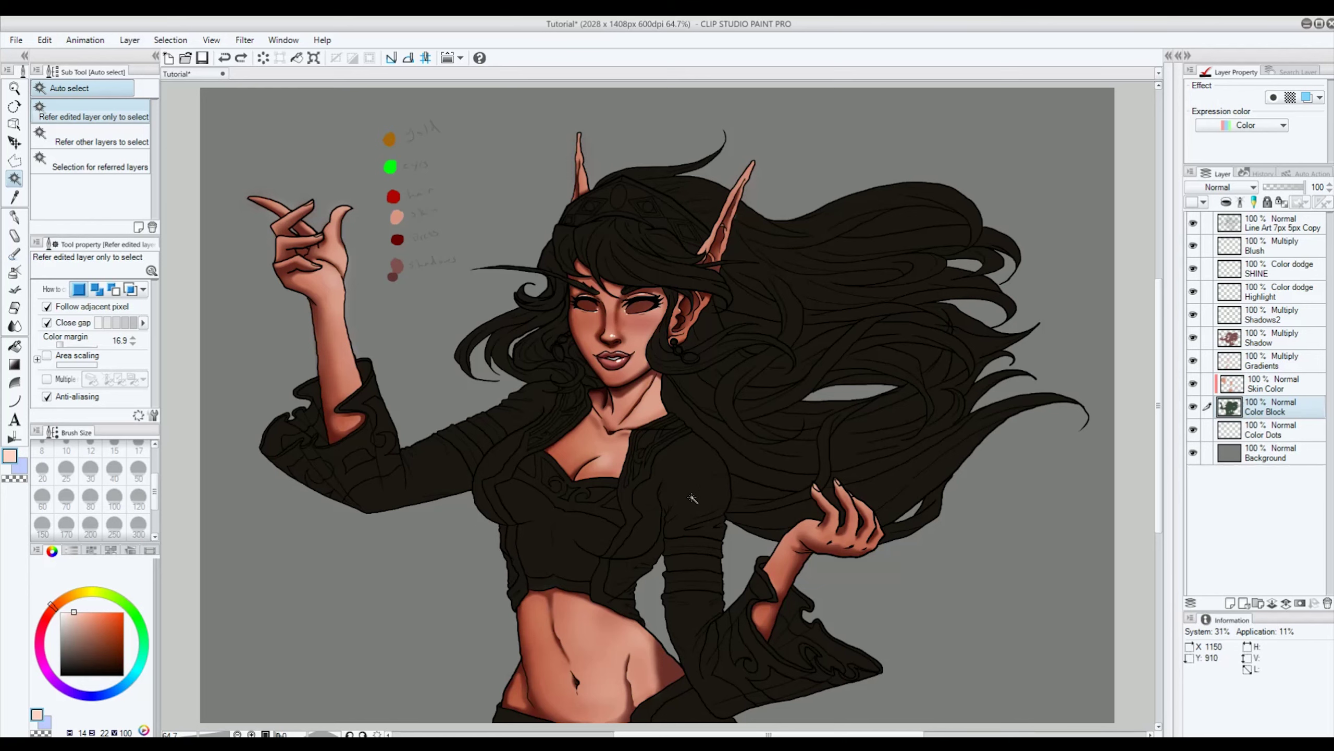
click(672, 496)
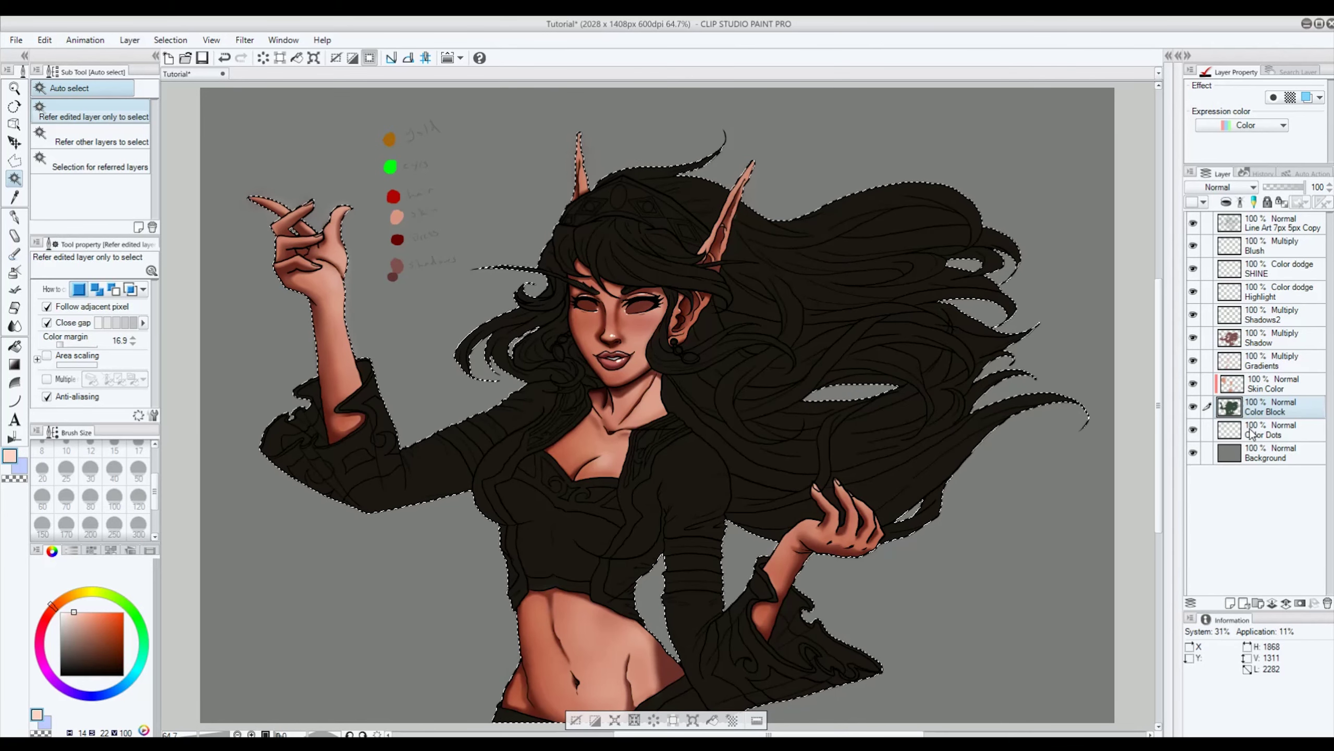
click(1285, 388)
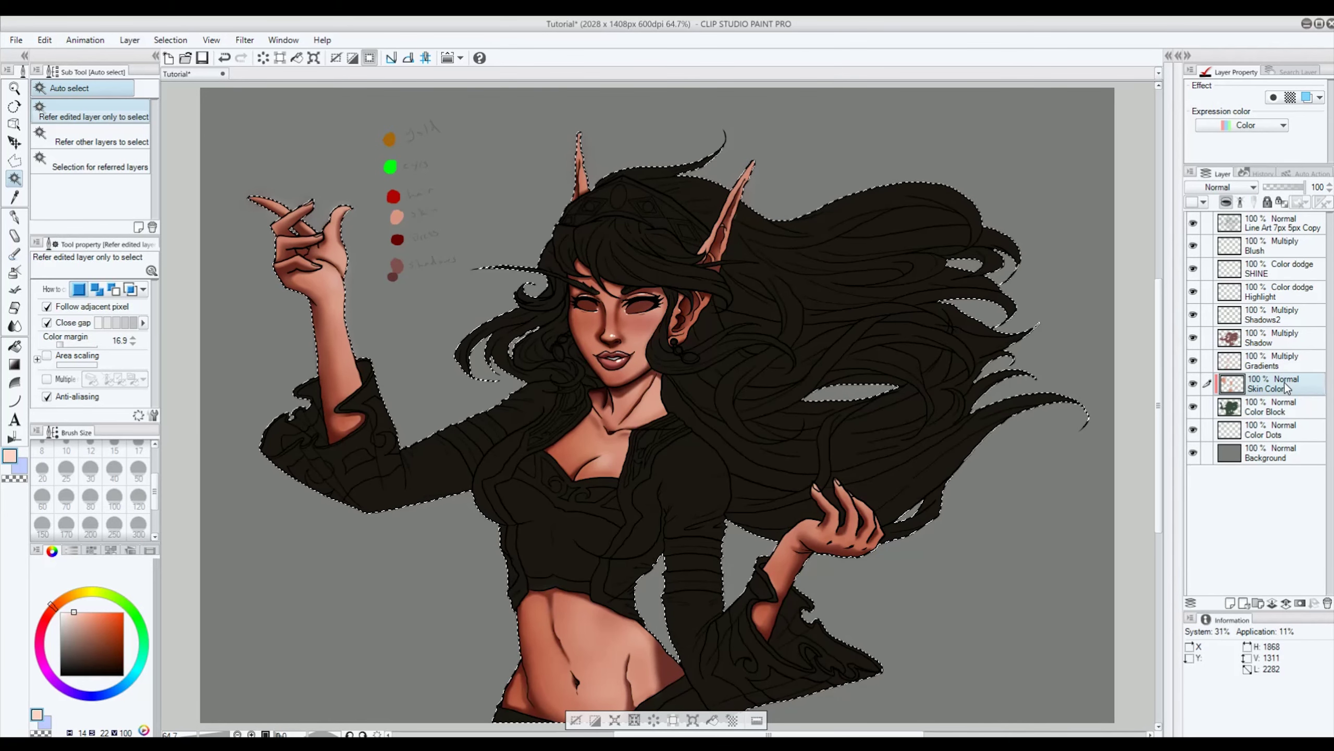
Step: Add a Hue/Saturation/Luminosity correction layer above Skin Color and try a saturation of -21
click(128, 41)
mouse_move(245, 92)
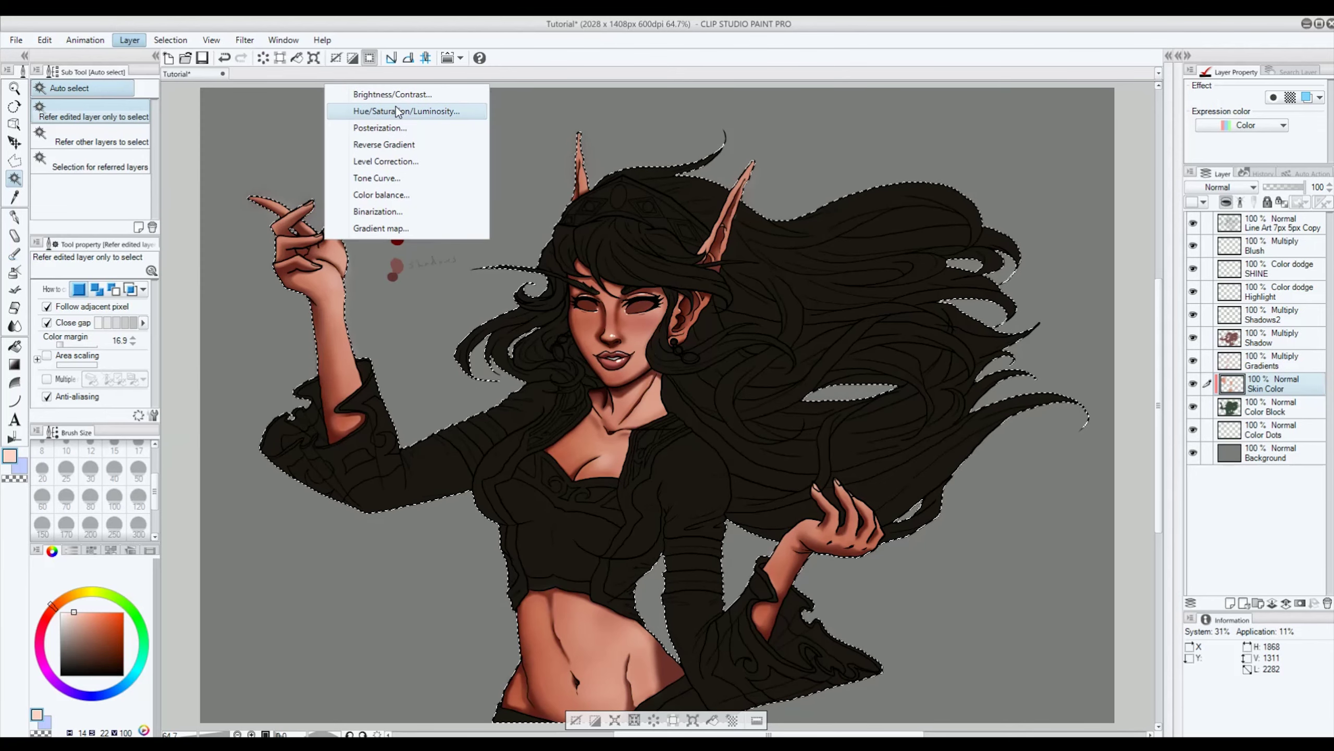
click(398, 112)
drag(304, 235, 1078, 226)
drag(999, 267, 972, 309)
click(1005, 305)
click(1044, 301)
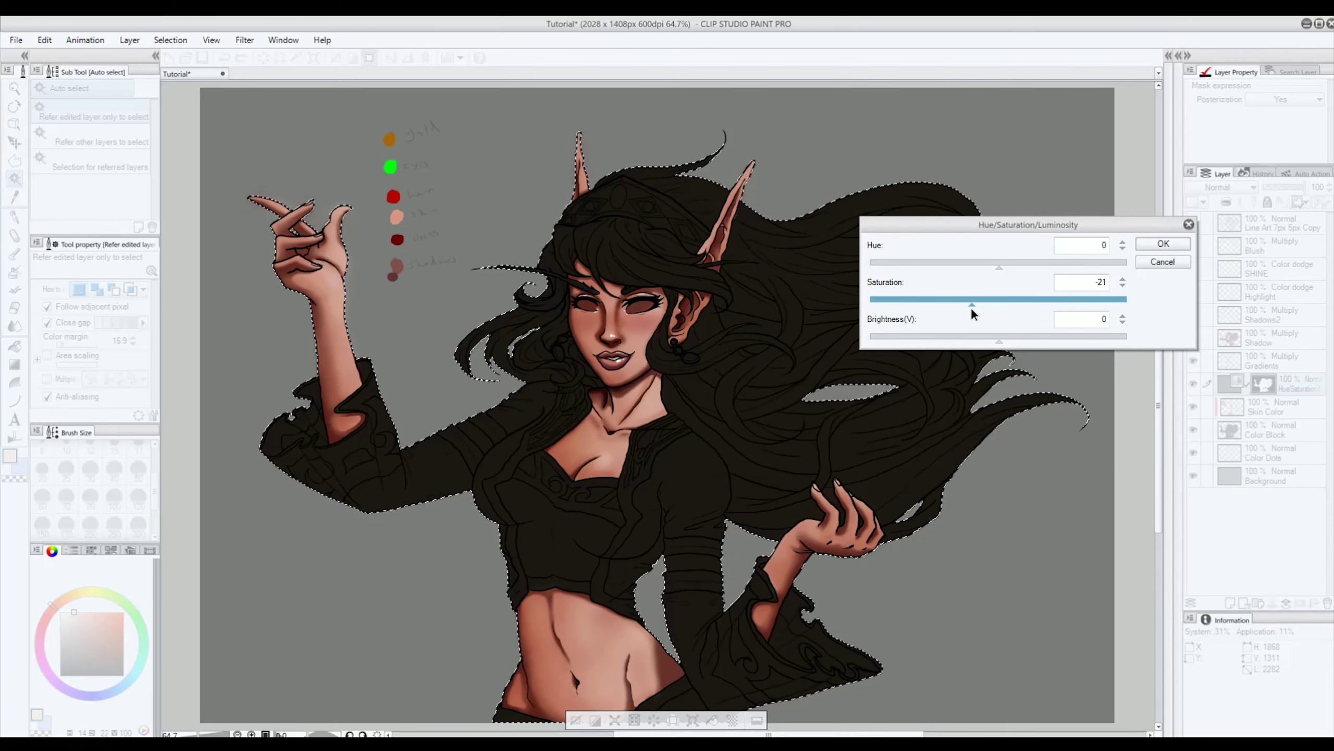
Step: Try the skin's saturation at -38 and at 4, and settle on a value of 1
drag(972, 310, 950, 309)
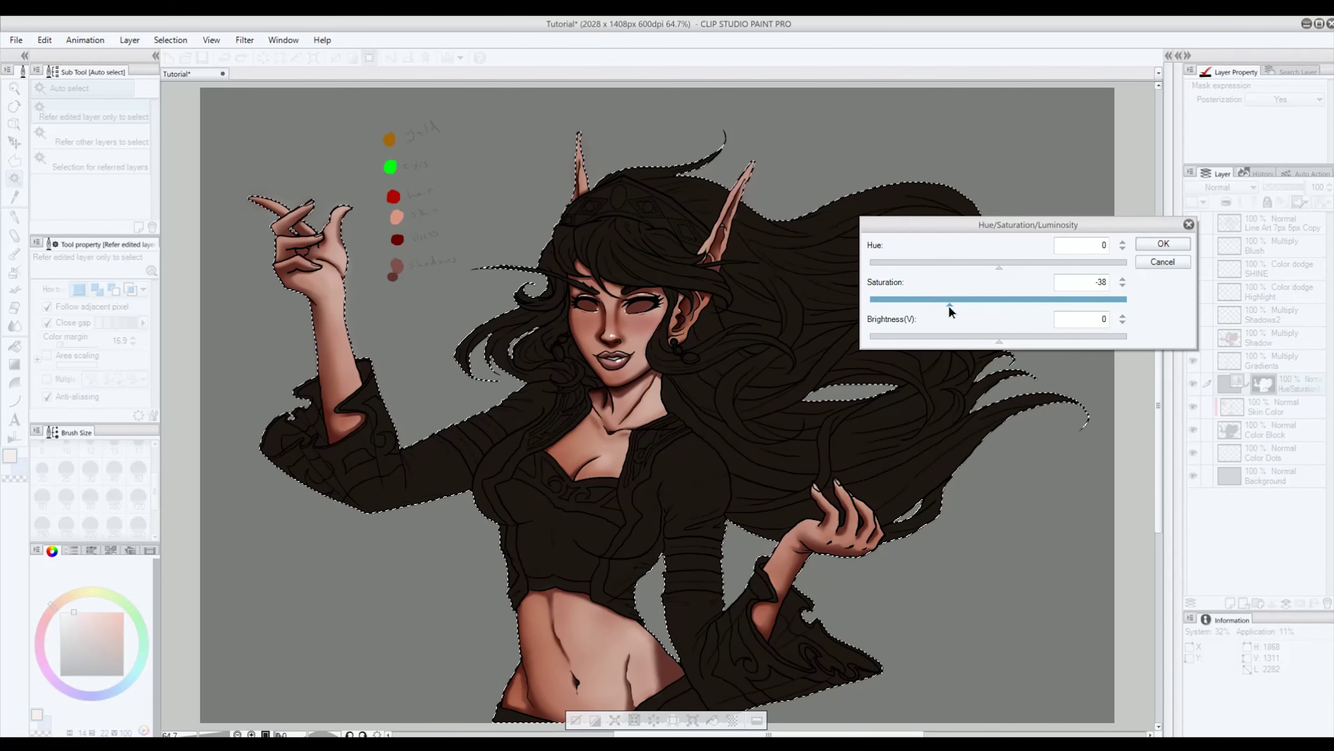
drag(950, 309, 1004, 311)
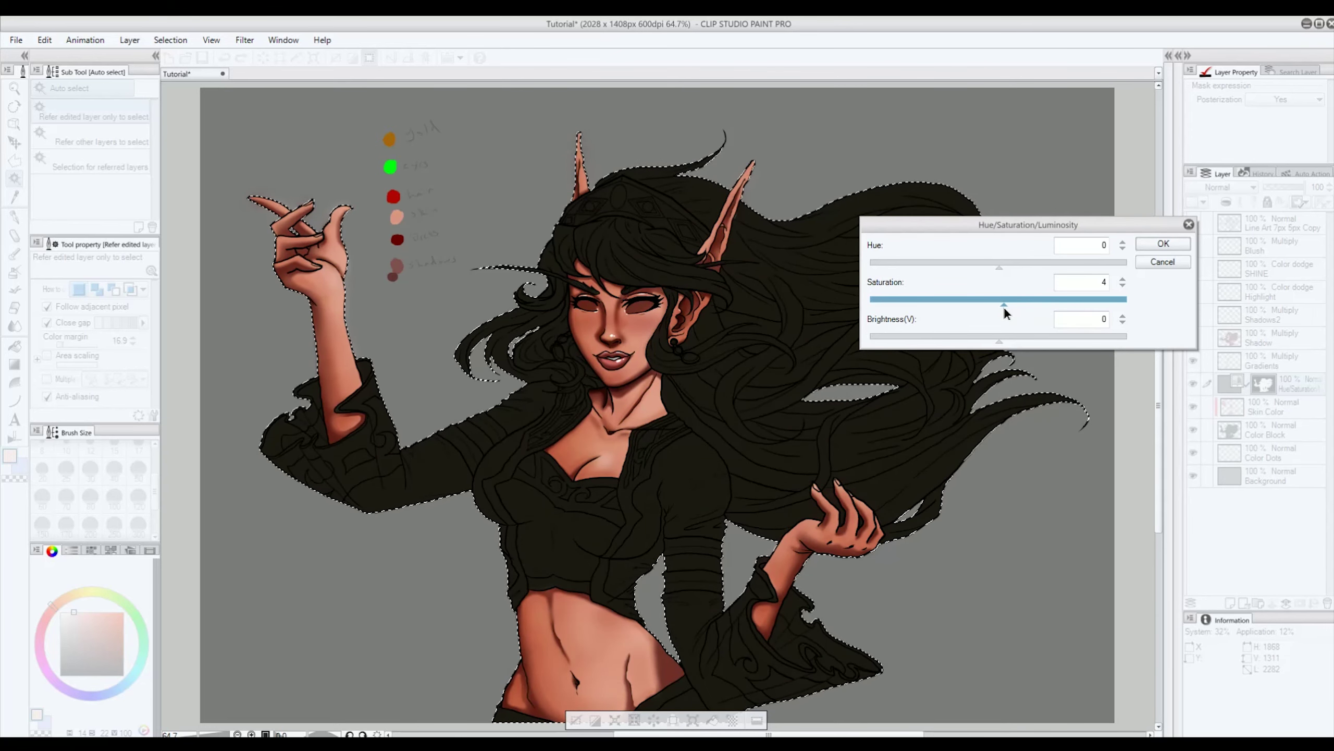
click(1122, 287)
click(1123, 286)
click(1122, 286)
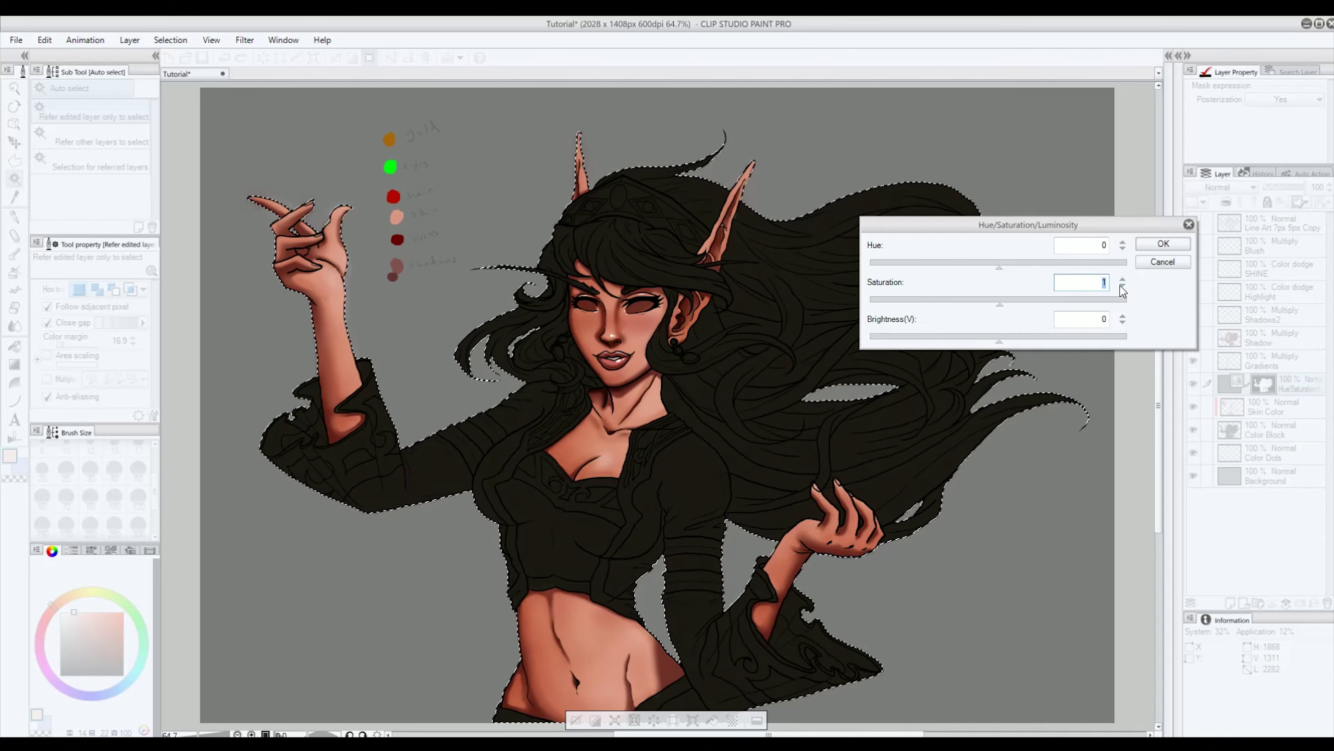
Step: Test the correction's brightness, apply the Hue/Saturation/Luminosity adjustment and deselect the figure
click(1001, 339)
mouse_move(1003, 343)
mouse_down()
mouse_move(1043, 340)
mouse_move(957, 343)
mouse_move(1001, 345)
mouse_up()
click(1162, 243)
key(ctrl+d)
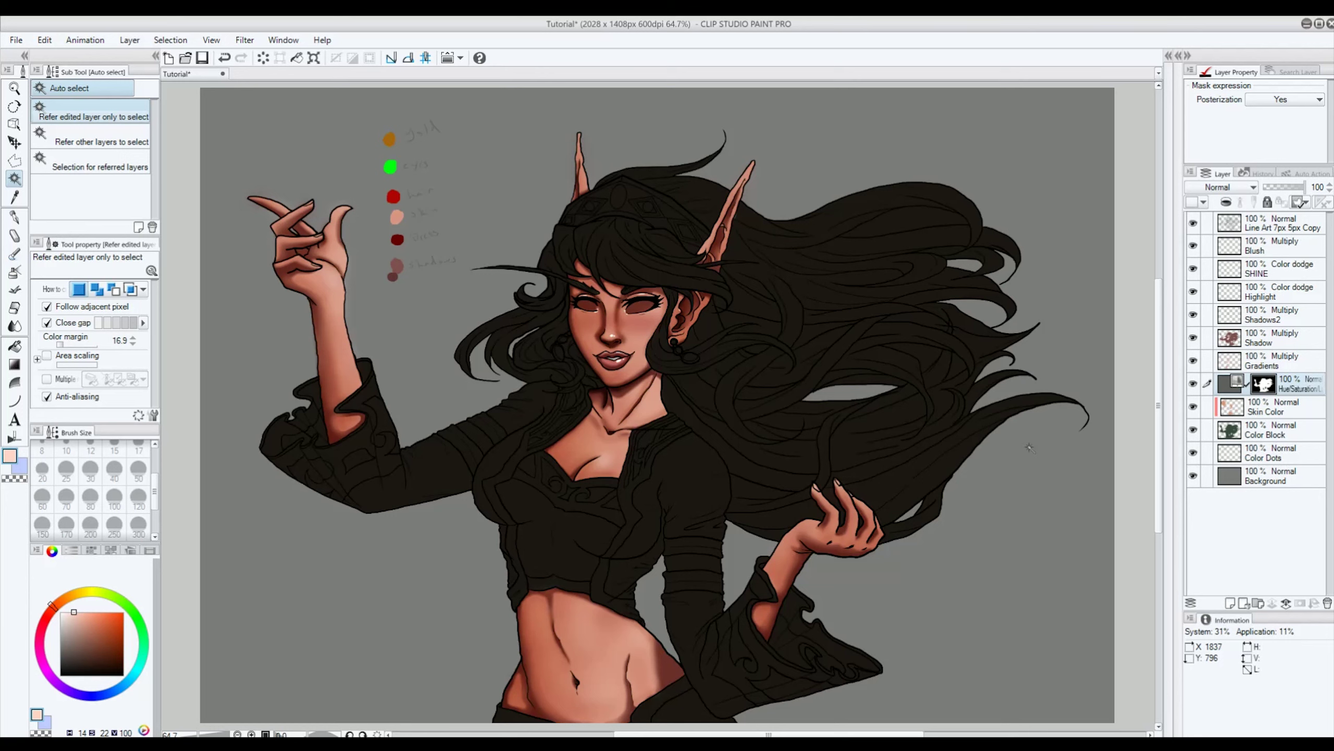